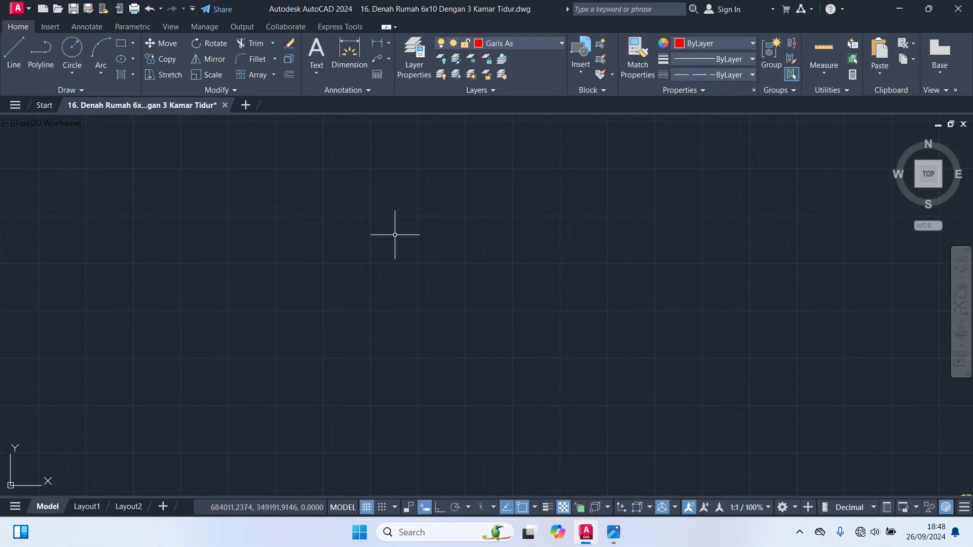
Review the drawing's layers with their colors and linetypes in the layer properties.
text(la)
key(Return)
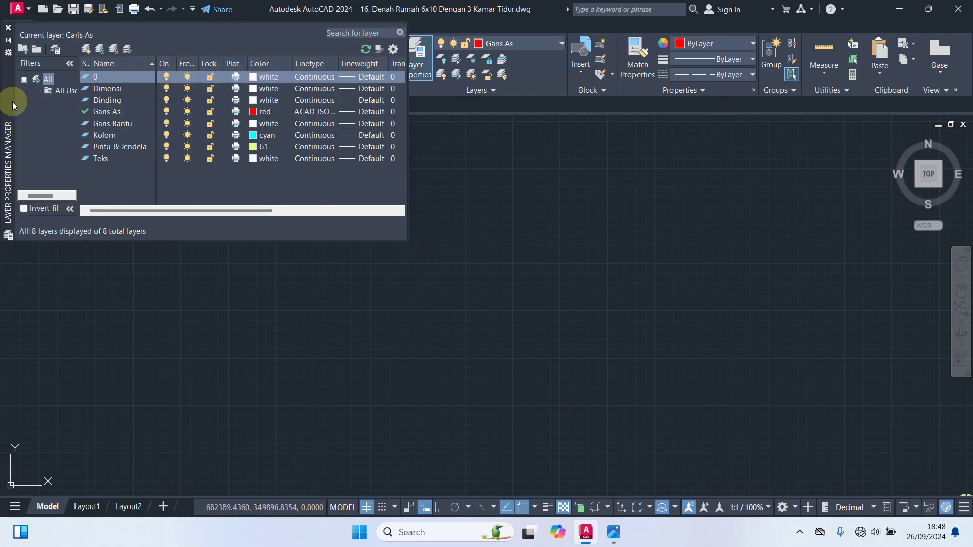
click(7, 28)
Check the drawing units settings for length, angle and insertion scale.
text(u)
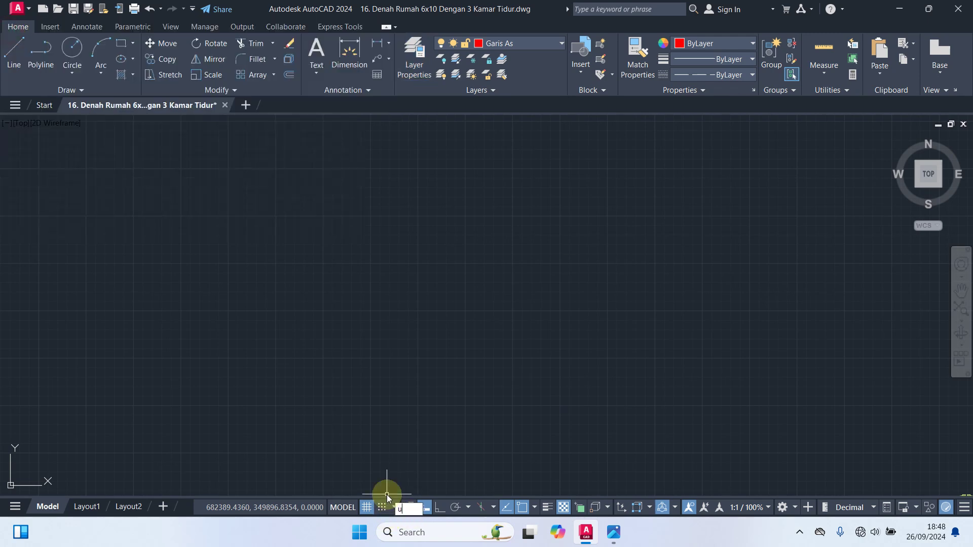
text(n)
key(Return)
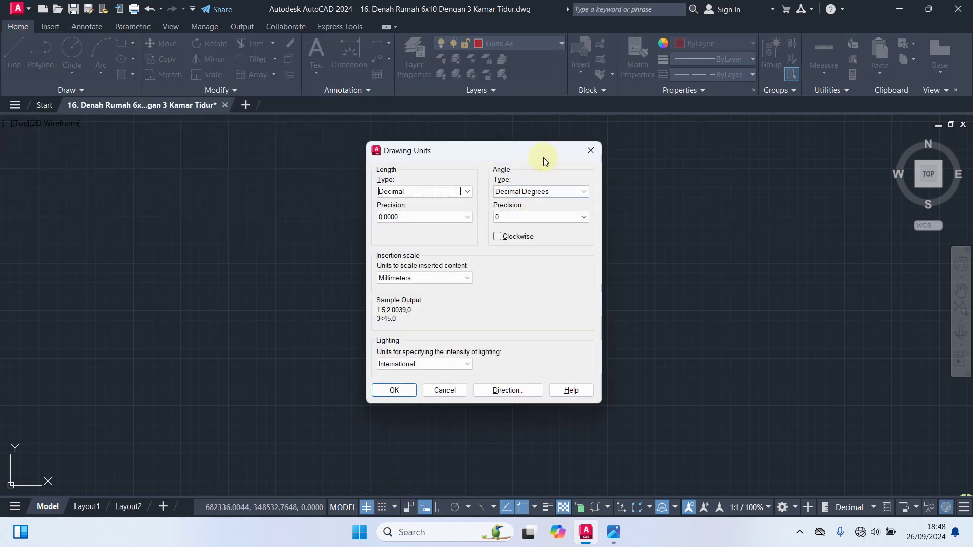
click(591, 150)
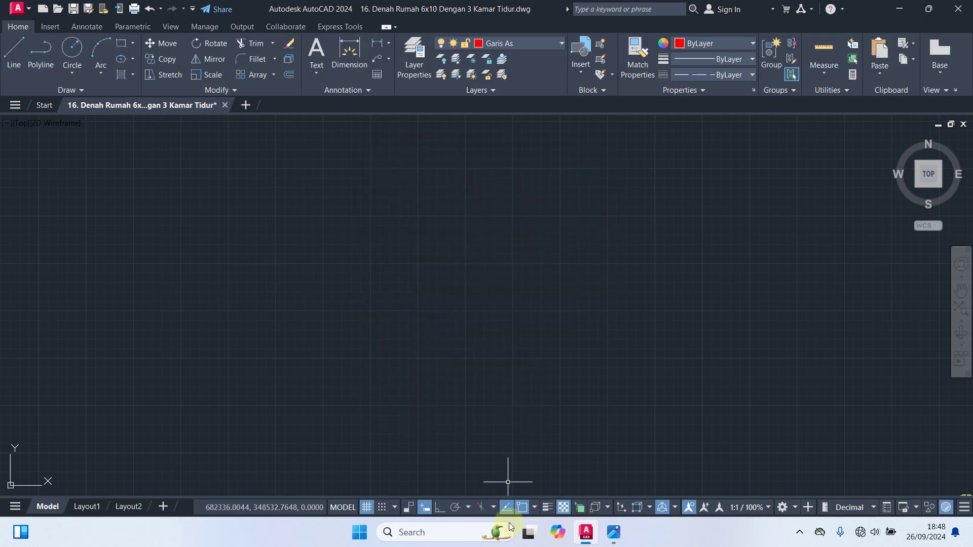
Check the enabled object snap modes and show the command line.
text(os)
key(Return)
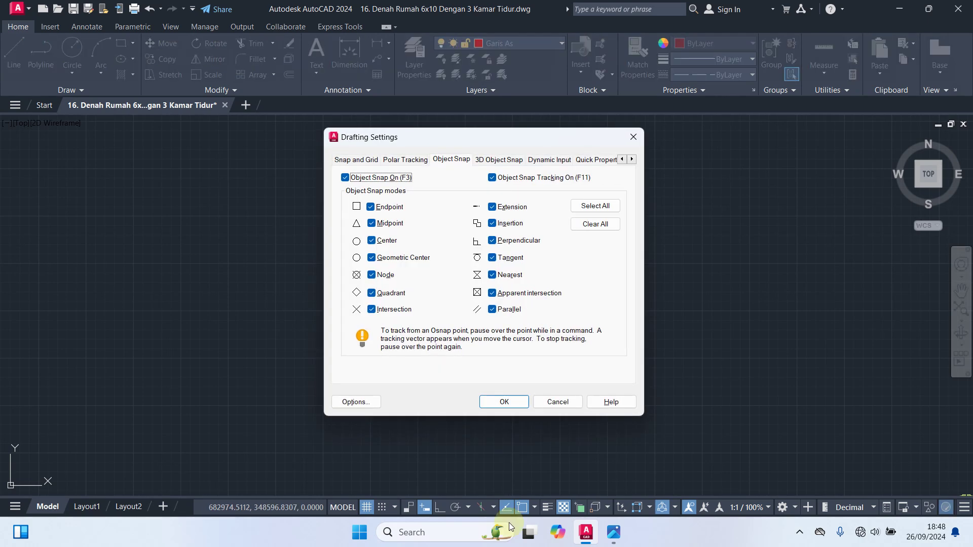
click(633, 137)
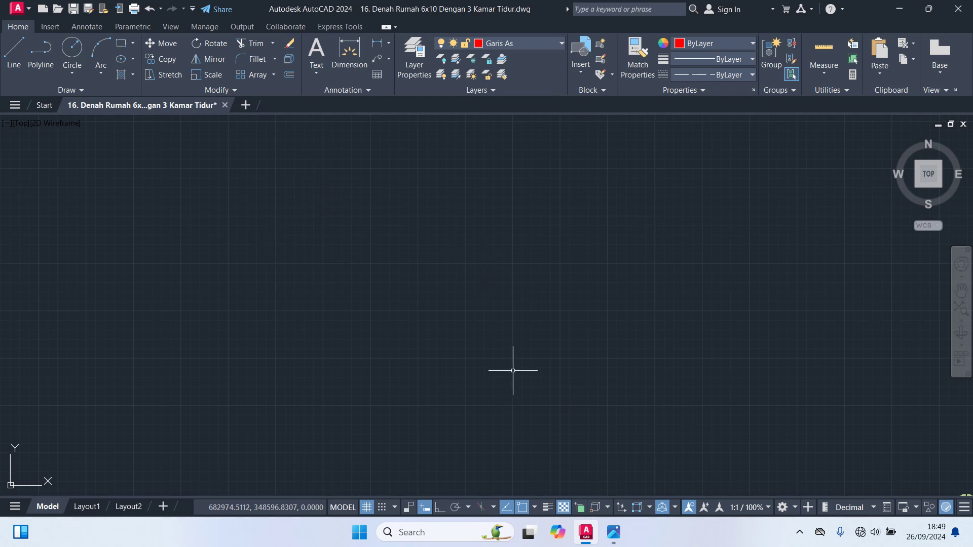
key(ctrl+9)
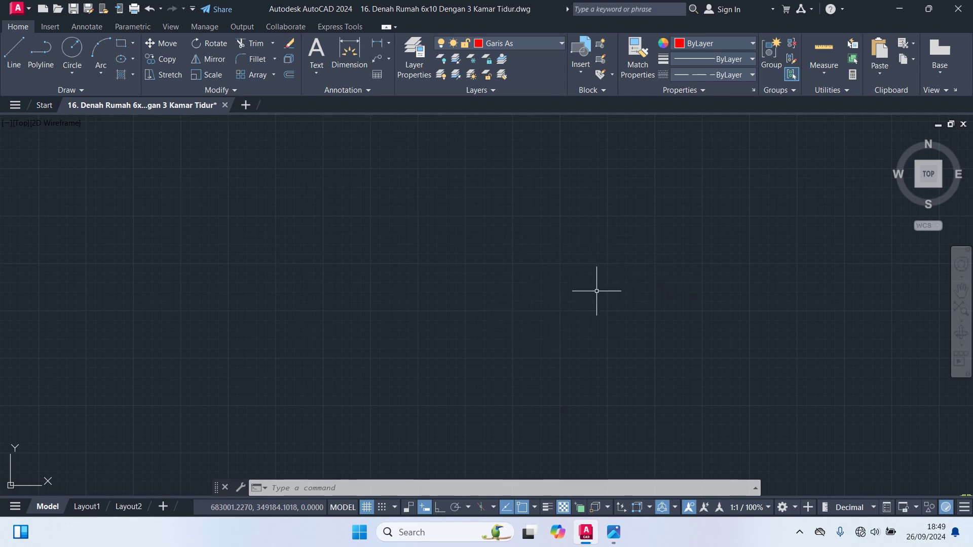
Switch to the photo viewer and examine the layer, units and osnap reference in Lihat Video Sebelumnya.jpg, then return to the drawing.
click(619, 534)
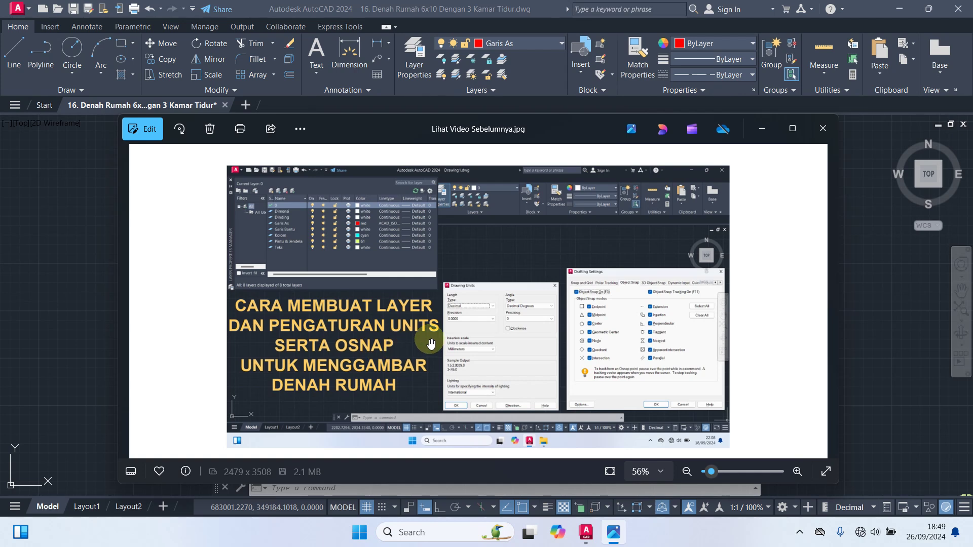
scroll(459, 346, down, 1)
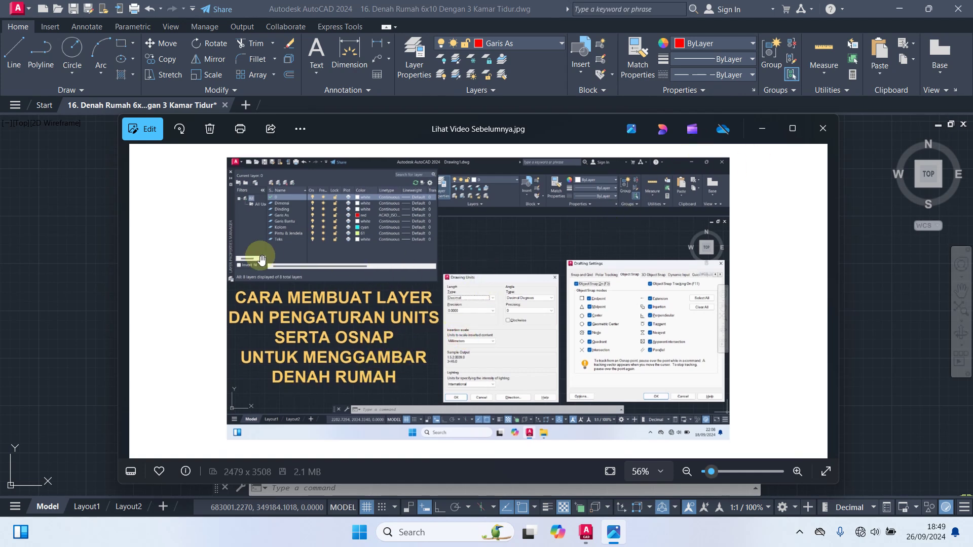
click(758, 130)
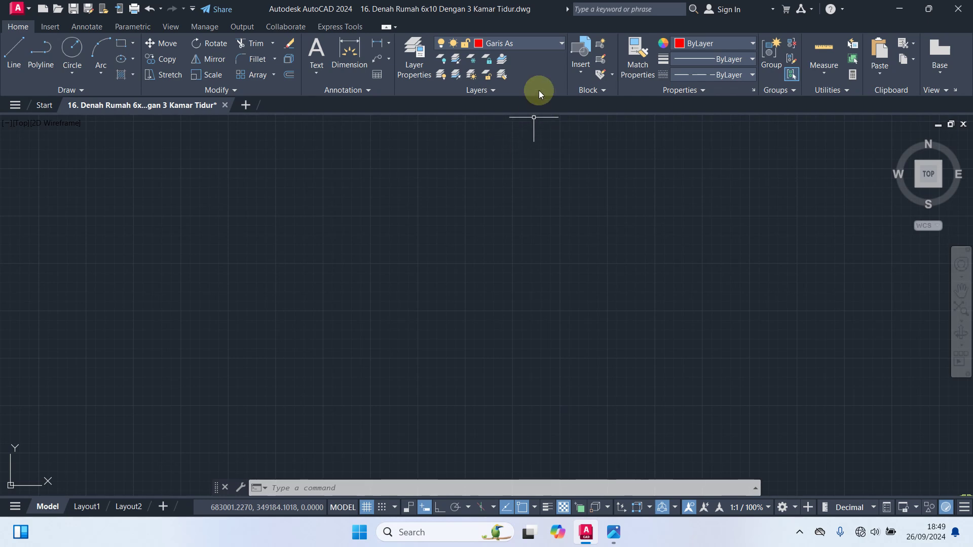
Draw a rectangle 600 wide and 1000 high on the Garis As layer as the house outline.
click(524, 44)
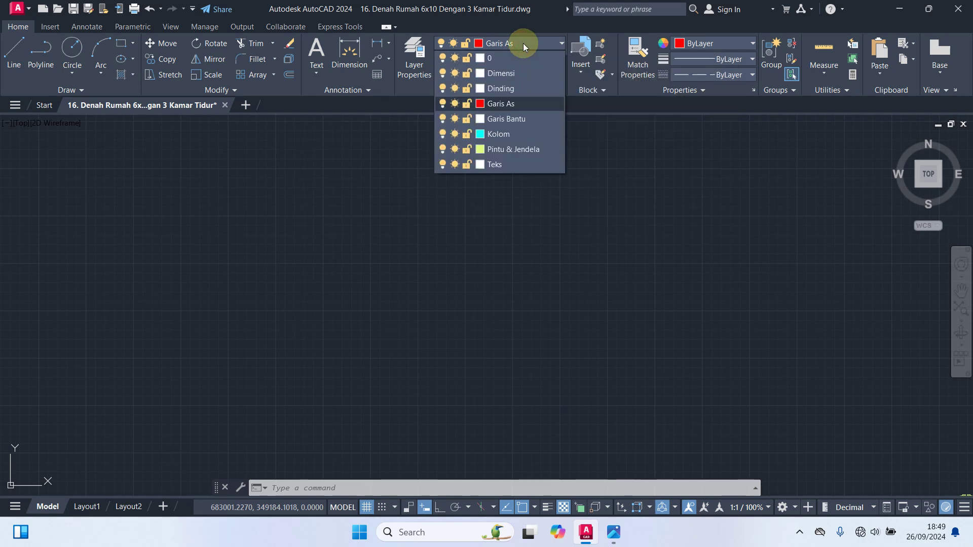
click(520, 103)
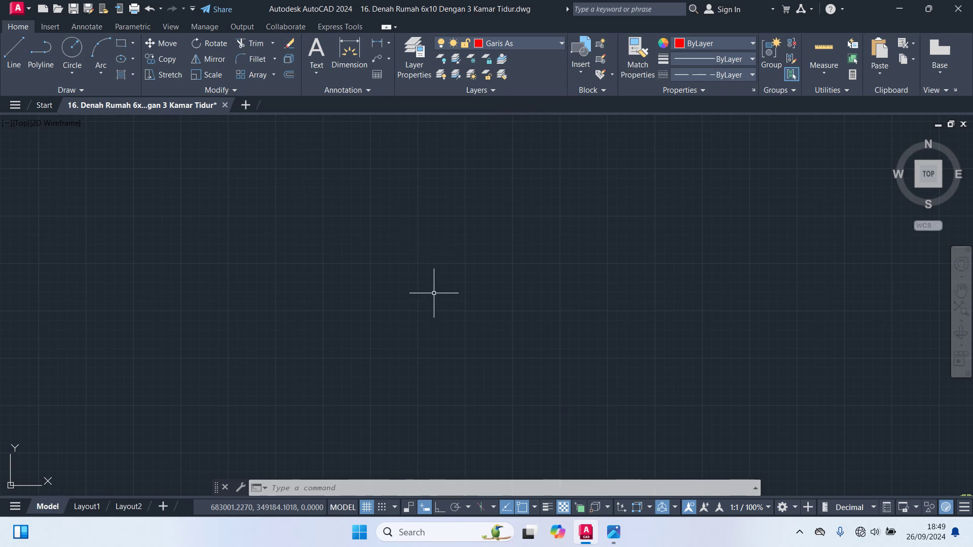
text(re)
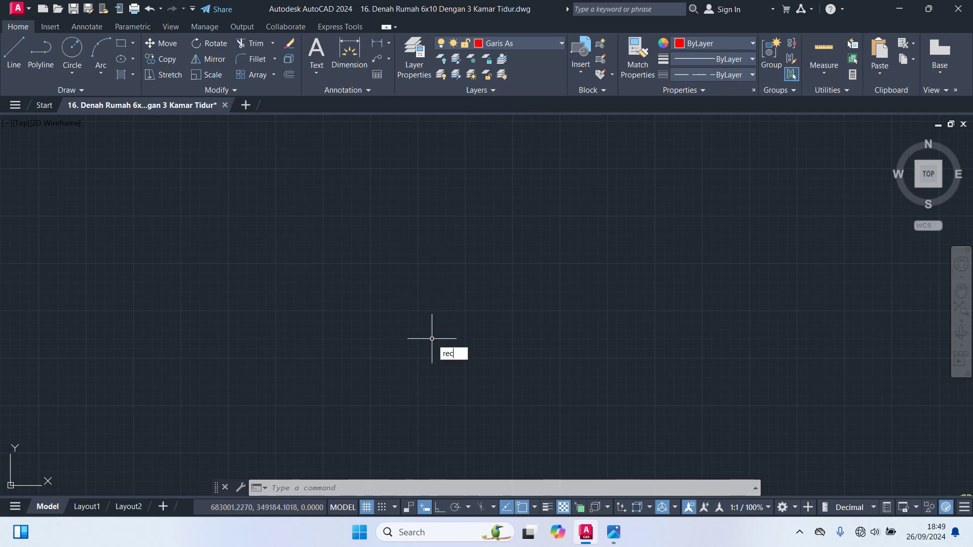
text(c)
key(Return)
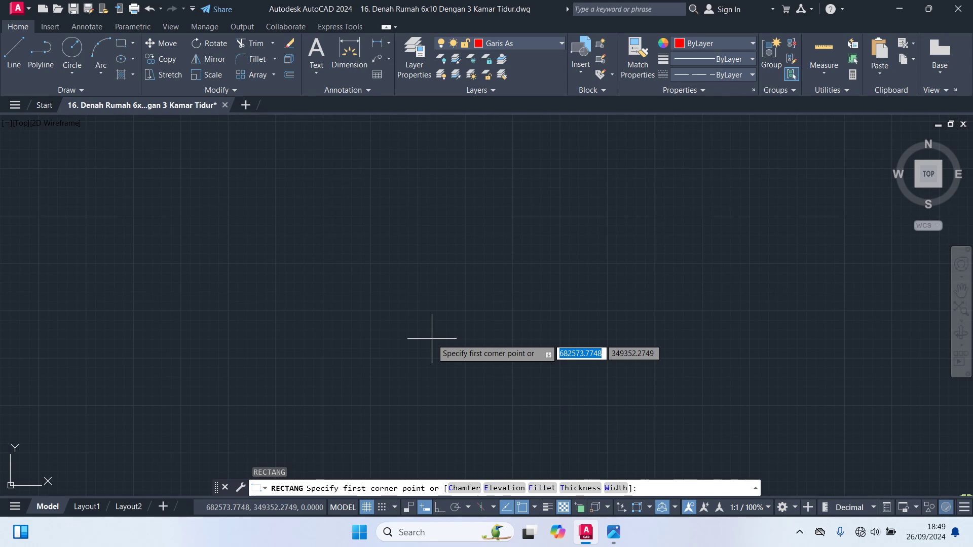
click(264, 200)
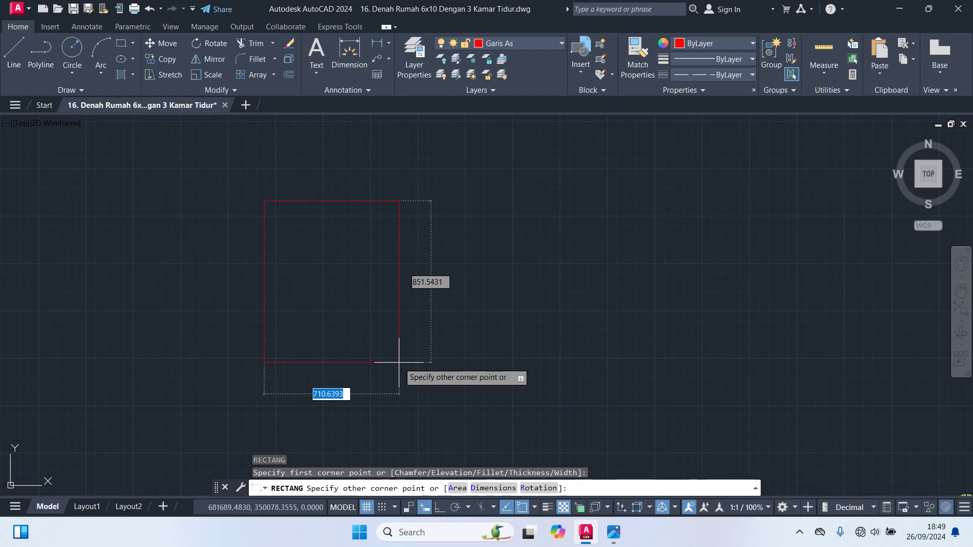
text(600)
key(Tab)
text(100)
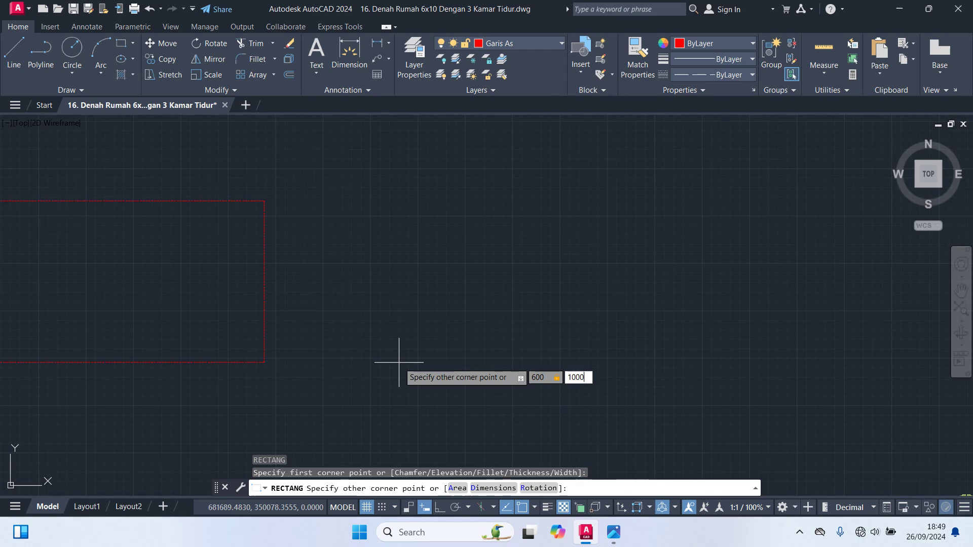
text(0)
key(Return)
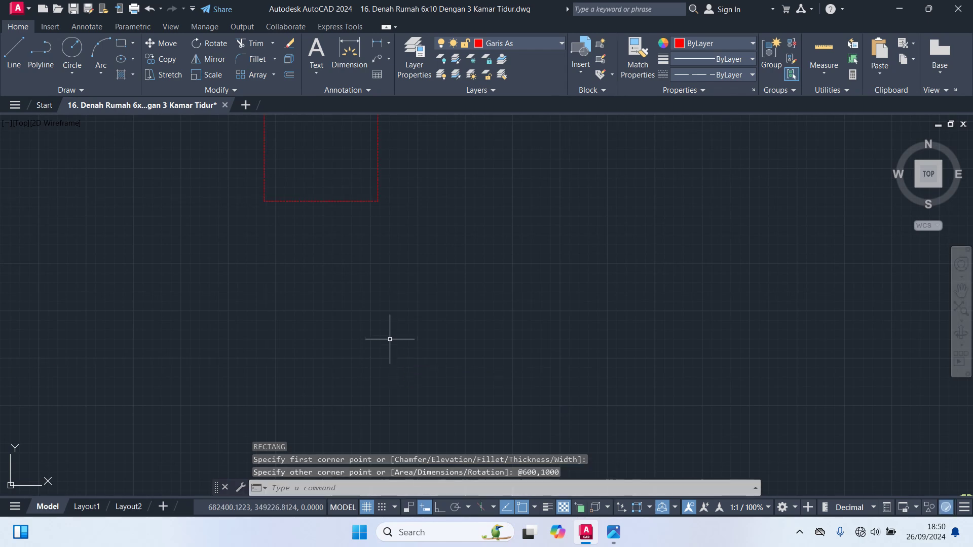
middle_drag(360, 275, 452, 449)
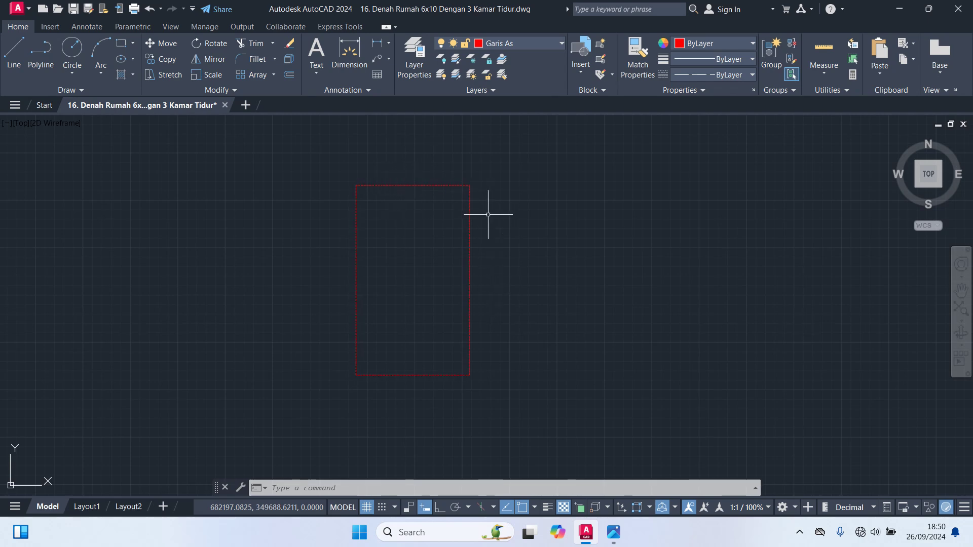
Explode the rectangle into separate lines and check that a single edge can be selected.
click(408, 186)
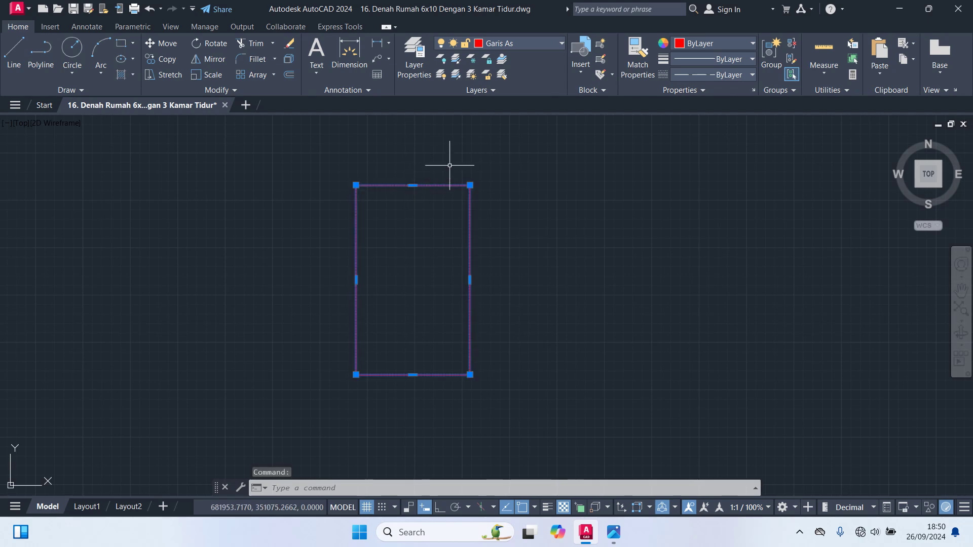
text(x)
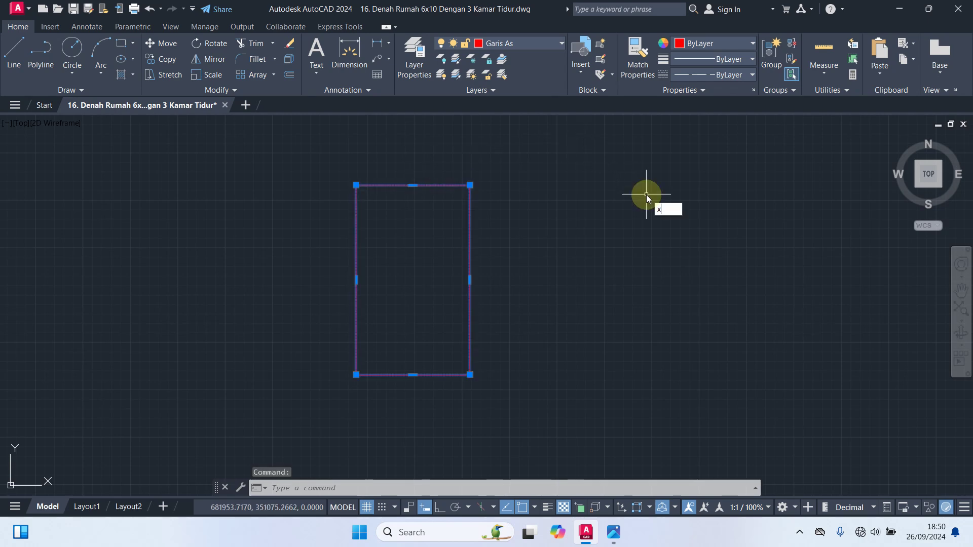
key(Return)
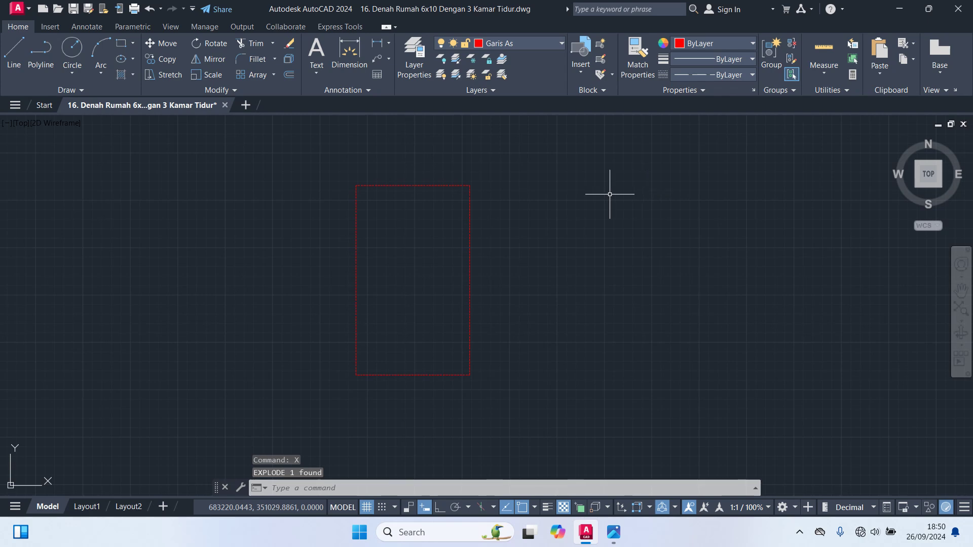
click(471, 220)
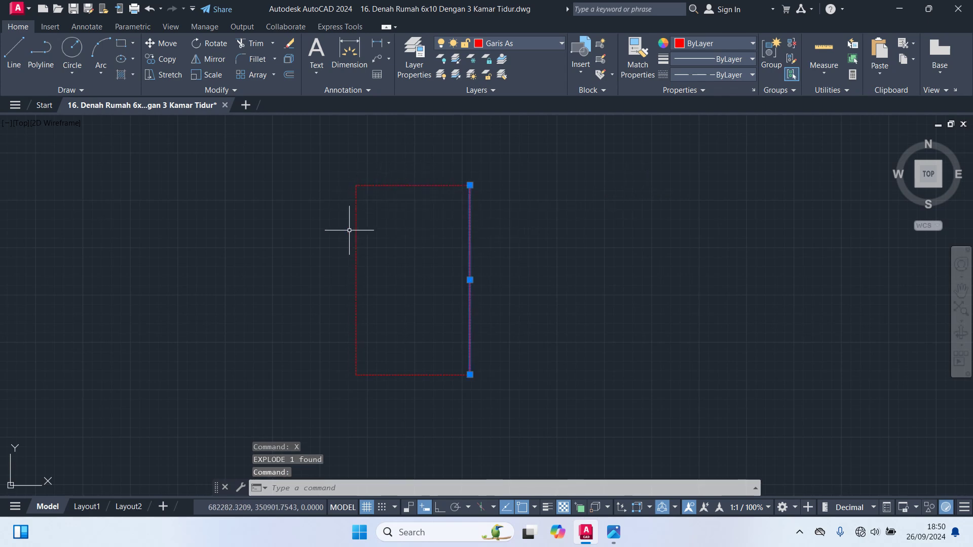
key(Escape)
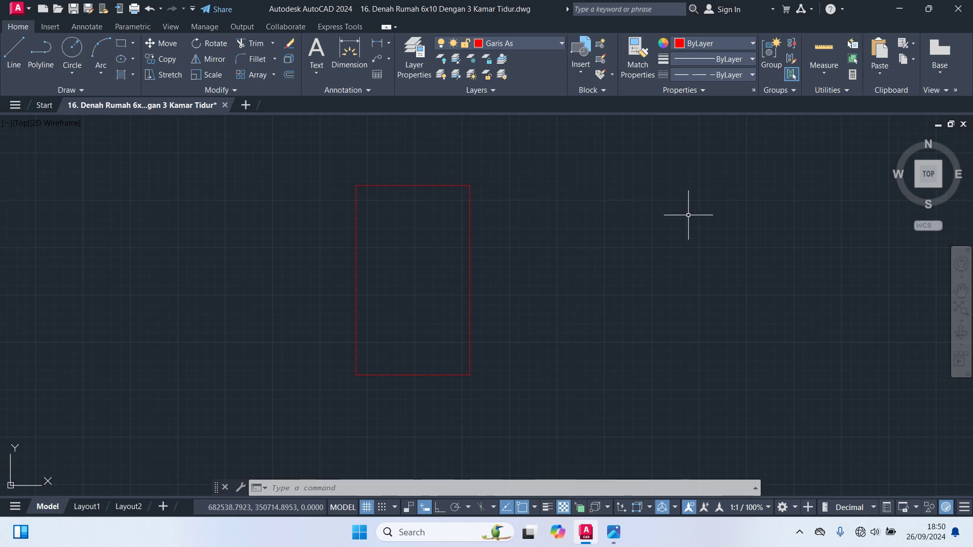
Offset the rectangle's right edge 300 inward to create a vertical axis line.
key(Return)
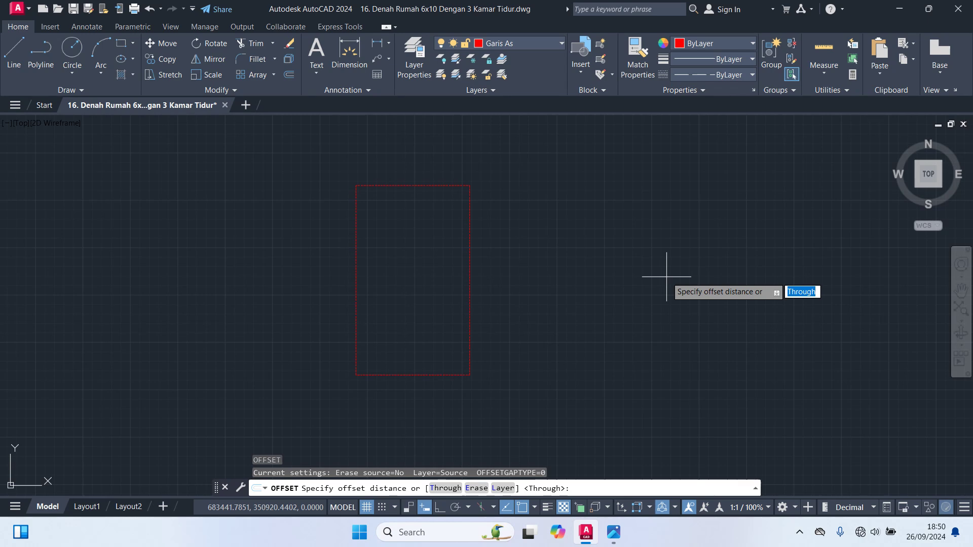
text(300)
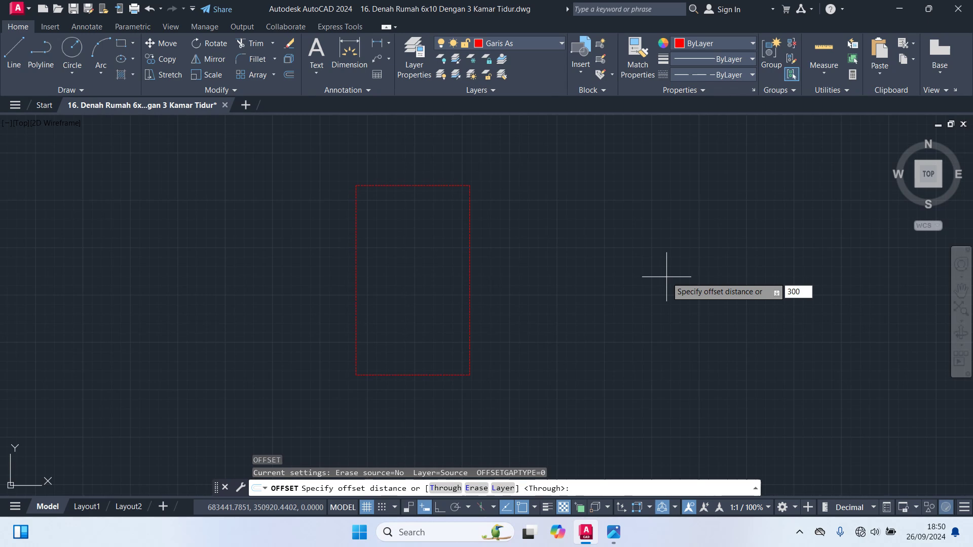
key(Return)
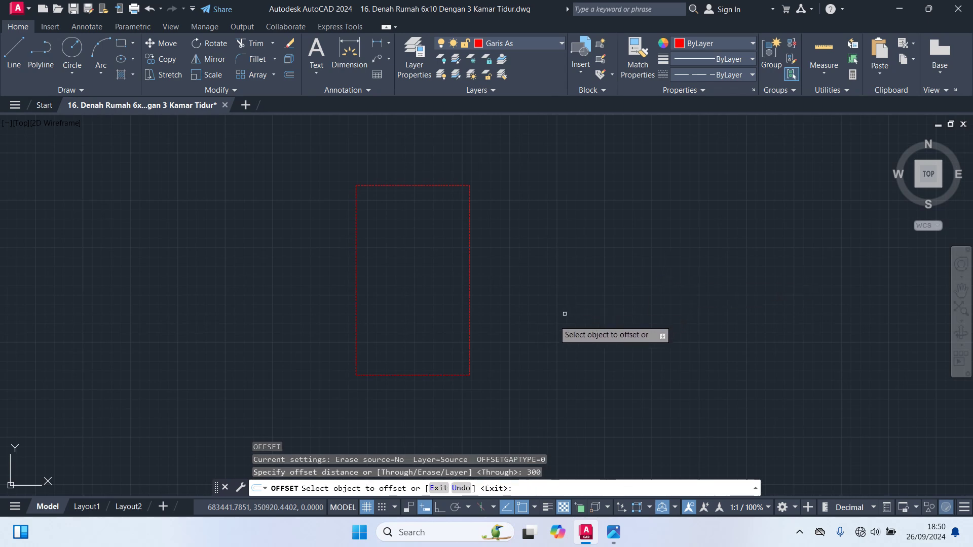
click(470, 327)
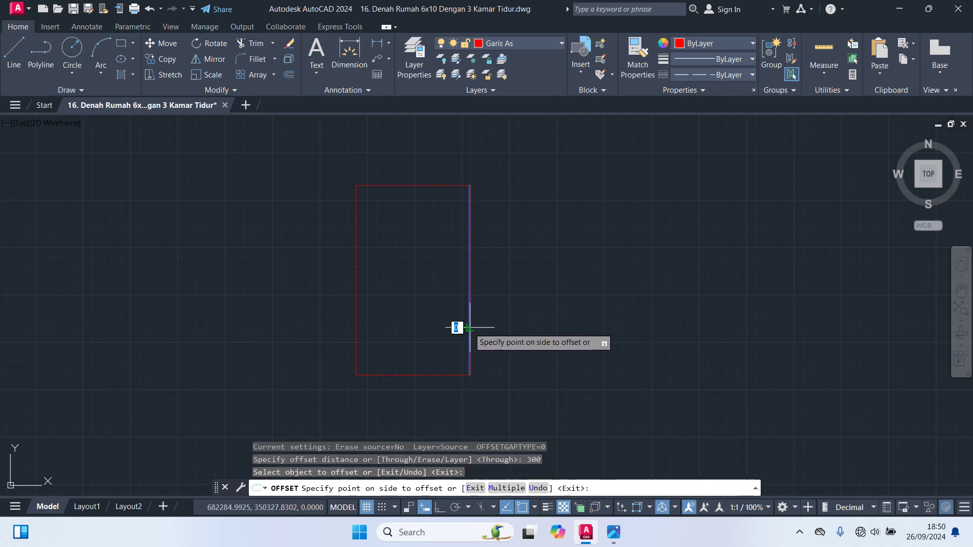
click(395, 323)
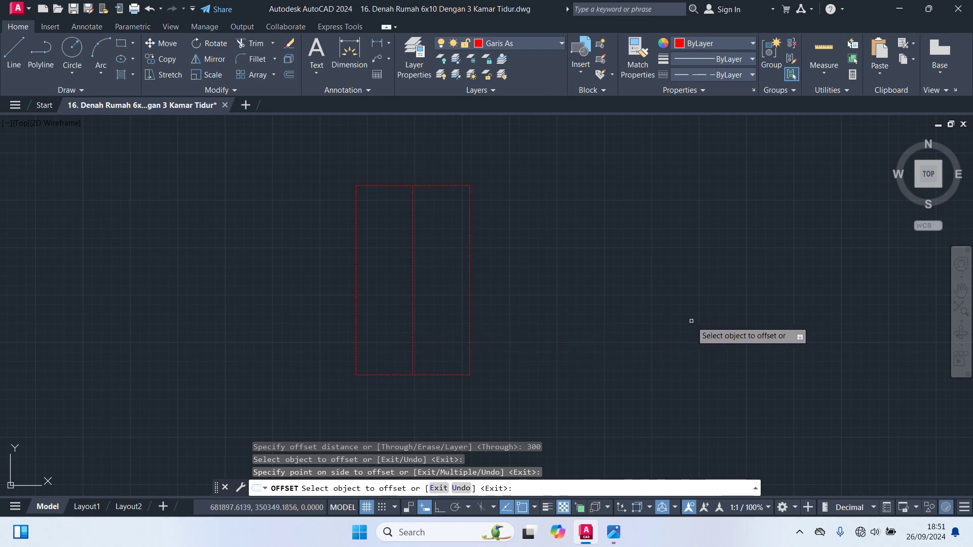
key(Return)
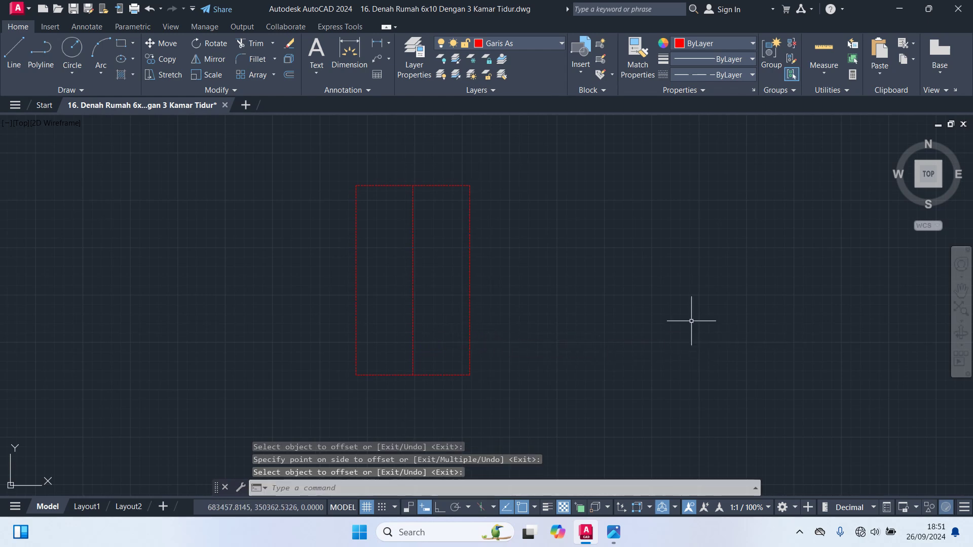
Offset the middle vertical axis line 120 to the left.
key(Return)
text(120)
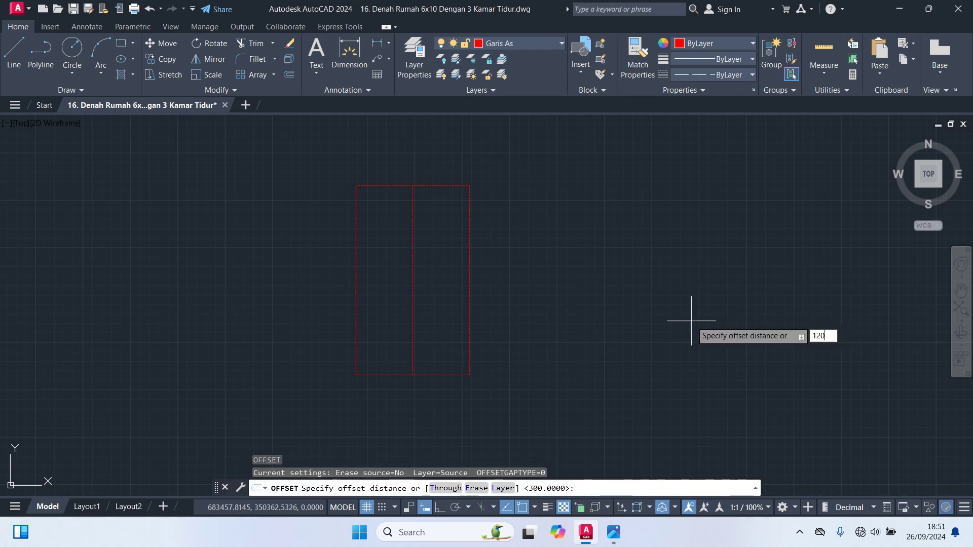
key(Return)
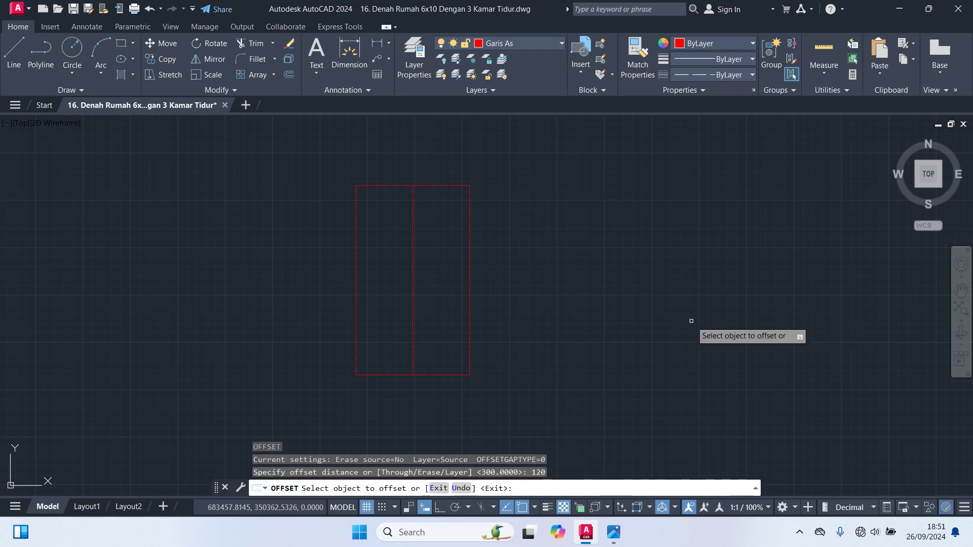
click(413, 207)
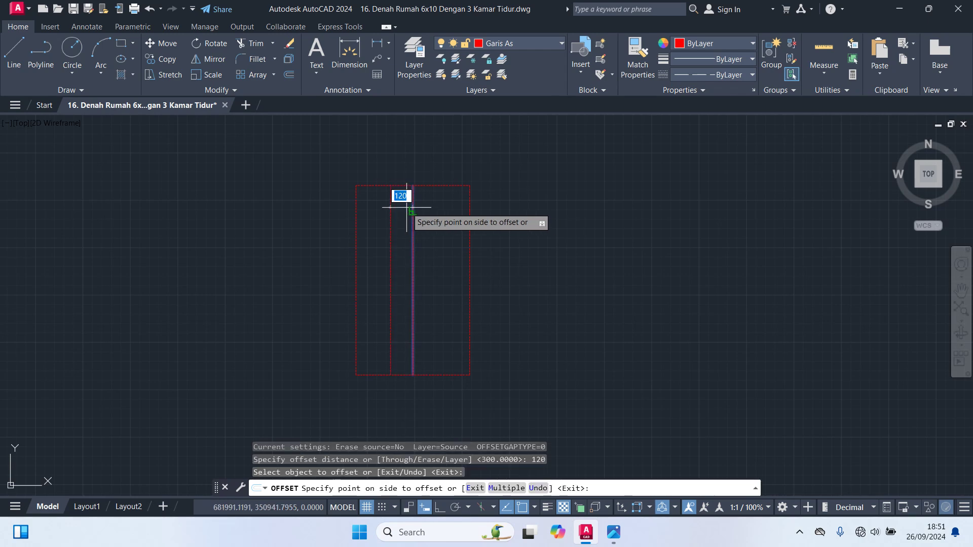
click(385, 205)
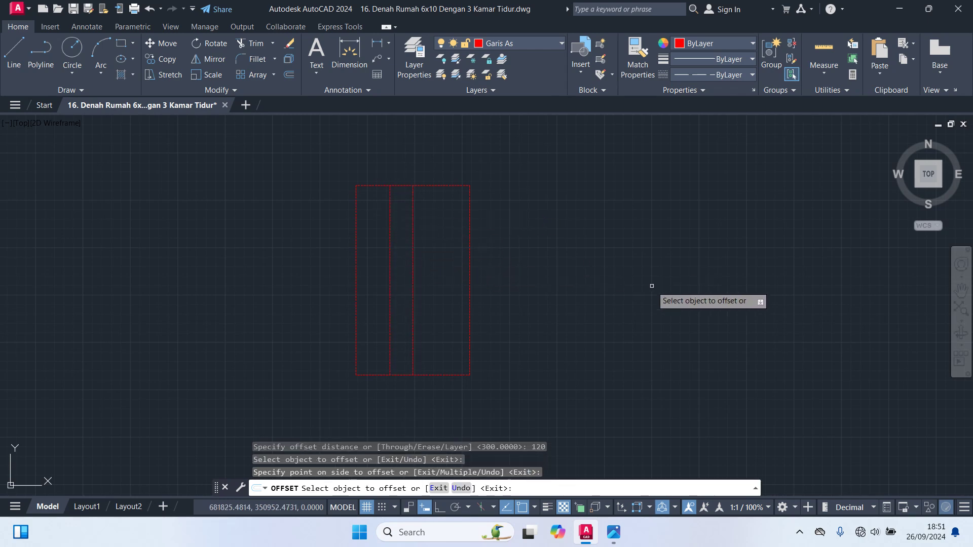
key(Return)
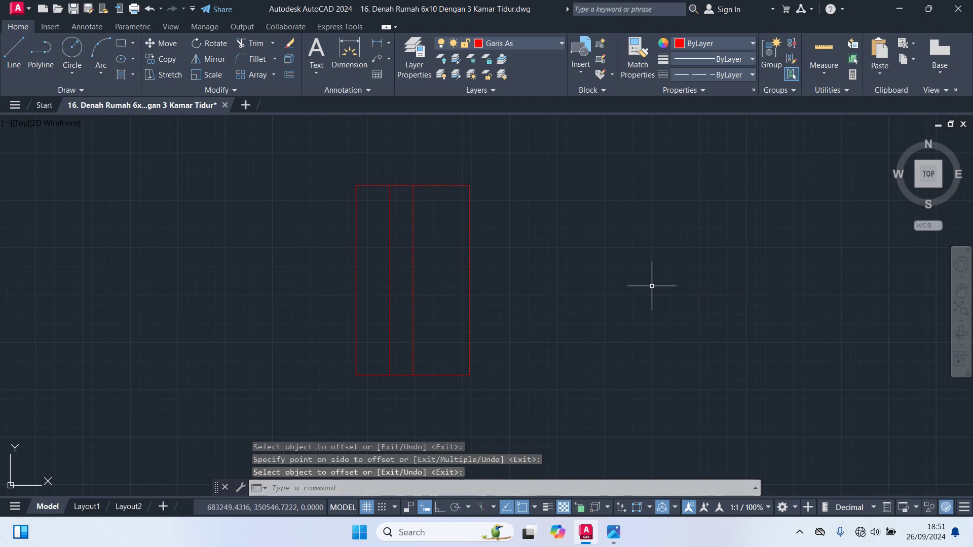
Offset the outline's top edge 150 downward to create a horizontal axis line.
key(Return)
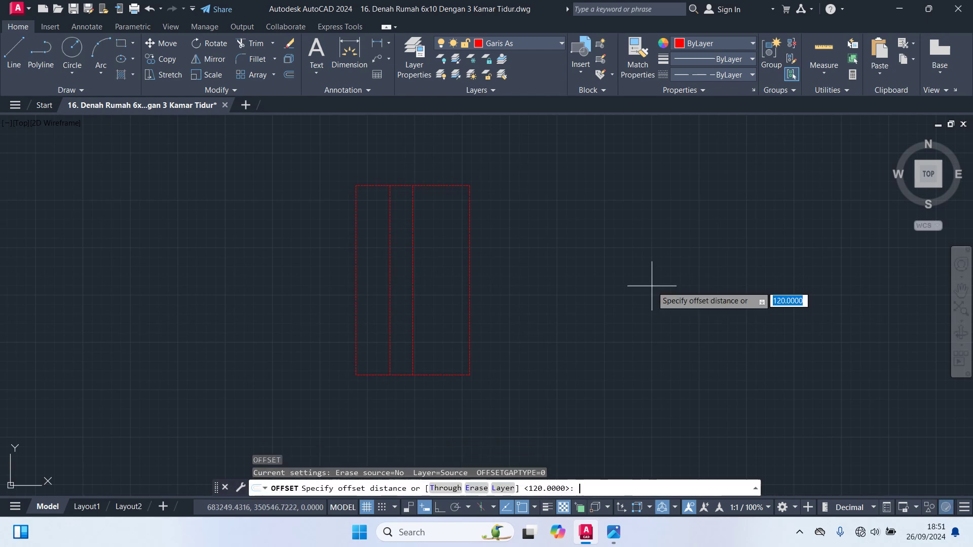
text(150)
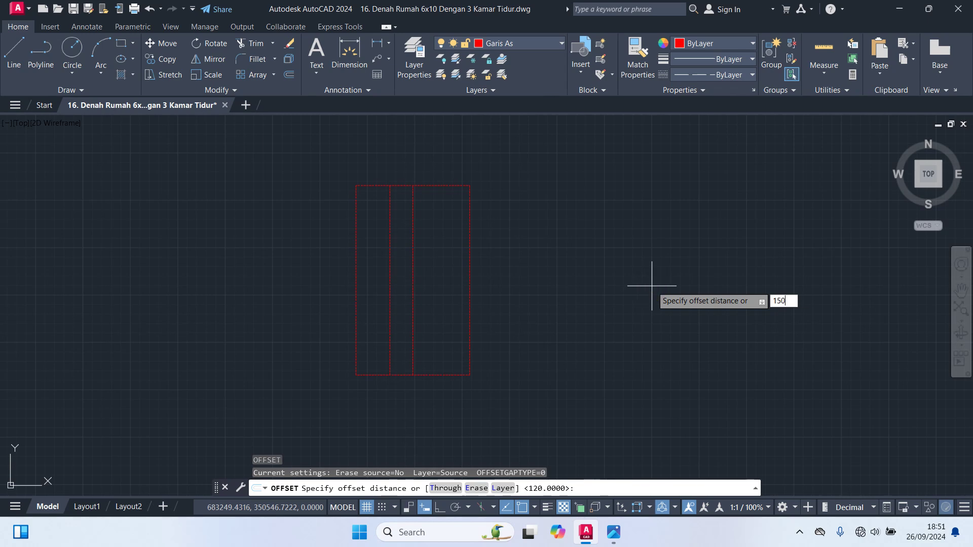
key(Return)
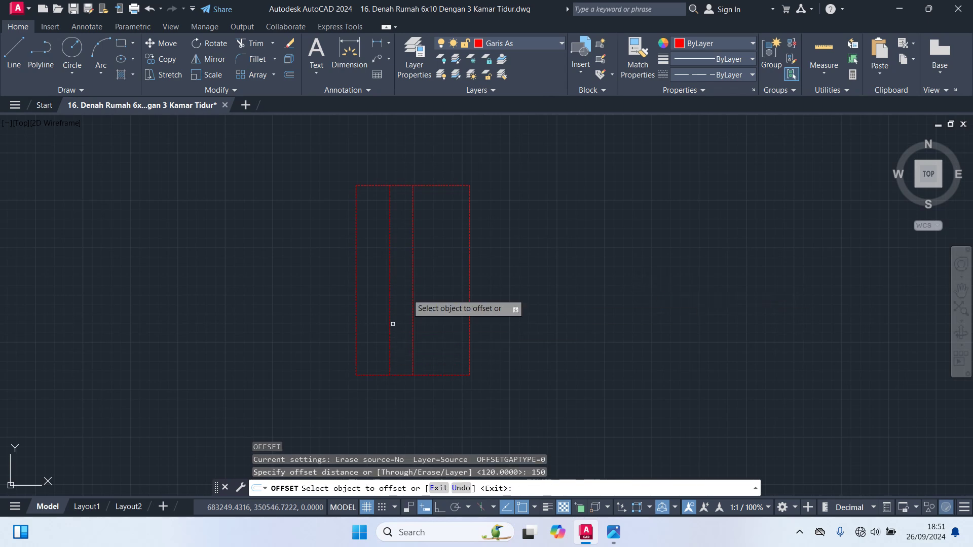
click(390, 185)
click(373, 229)
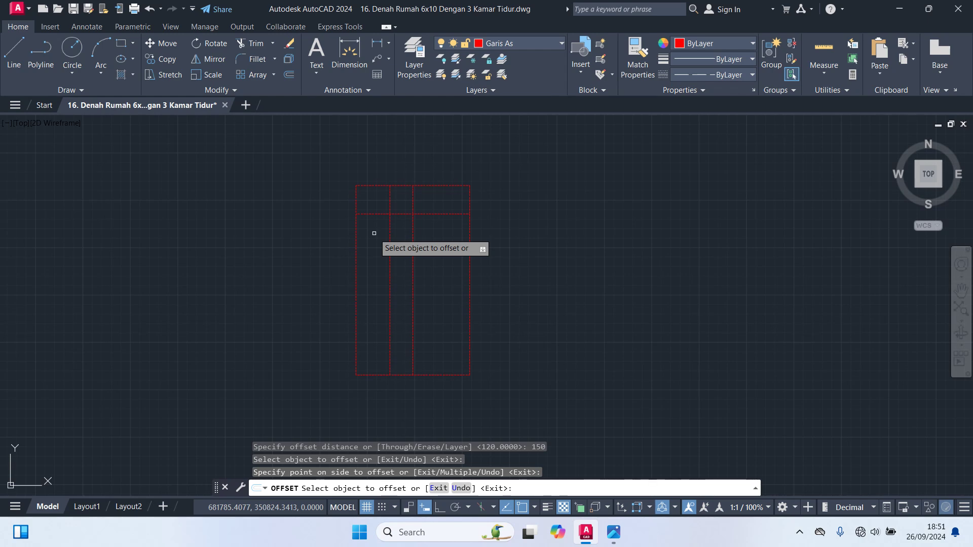
key(Return)
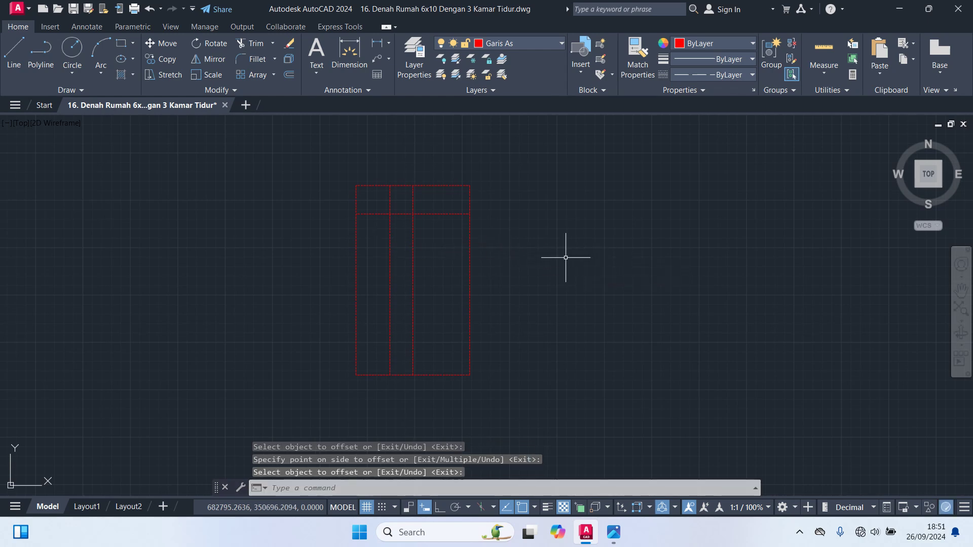
Offset the upper interior horizontal axis line 500 downward.
key(Return)
text(5)
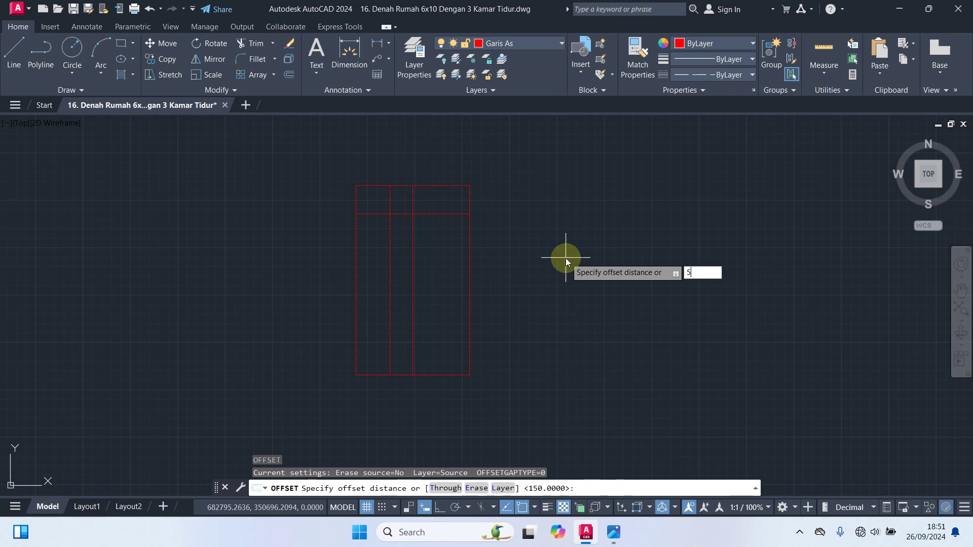
text(00)
key(Return)
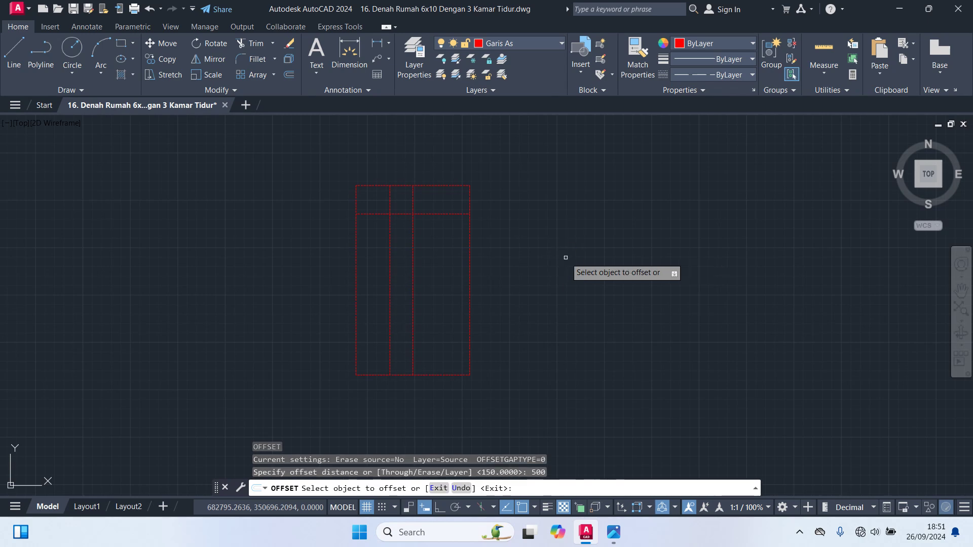
click(361, 214)
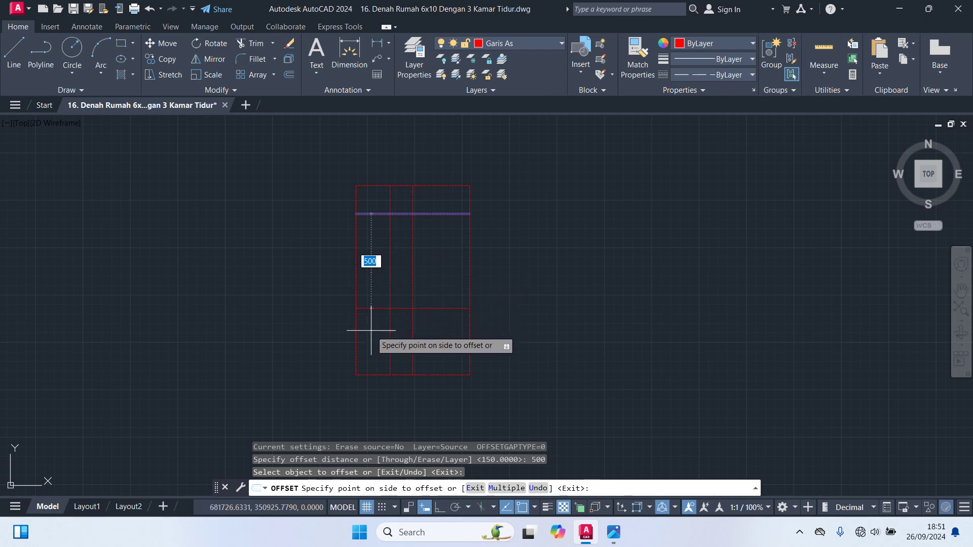
click(371, 330)
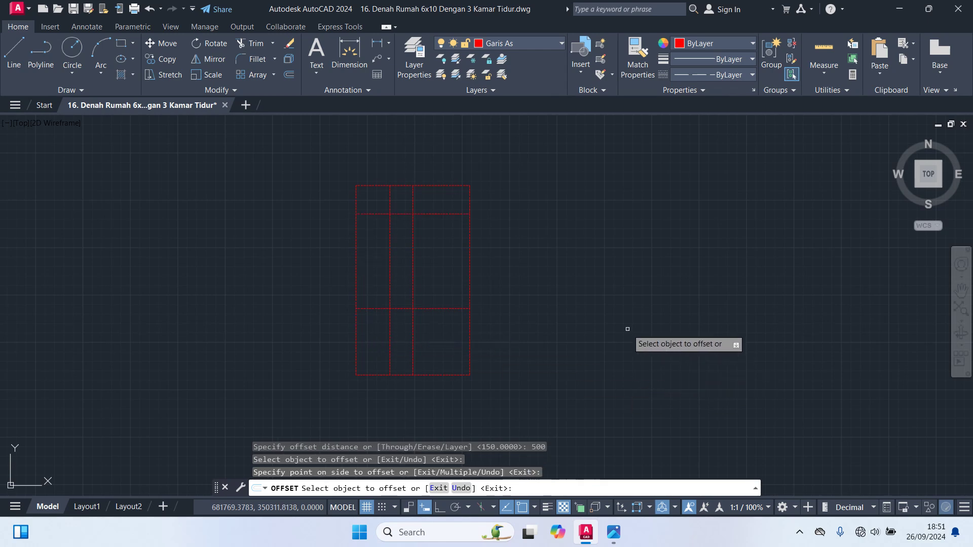
key(Return)
Offset the lower interior horizontal axis line 250 downward, toward the outline's bottom edge.
key(Return)
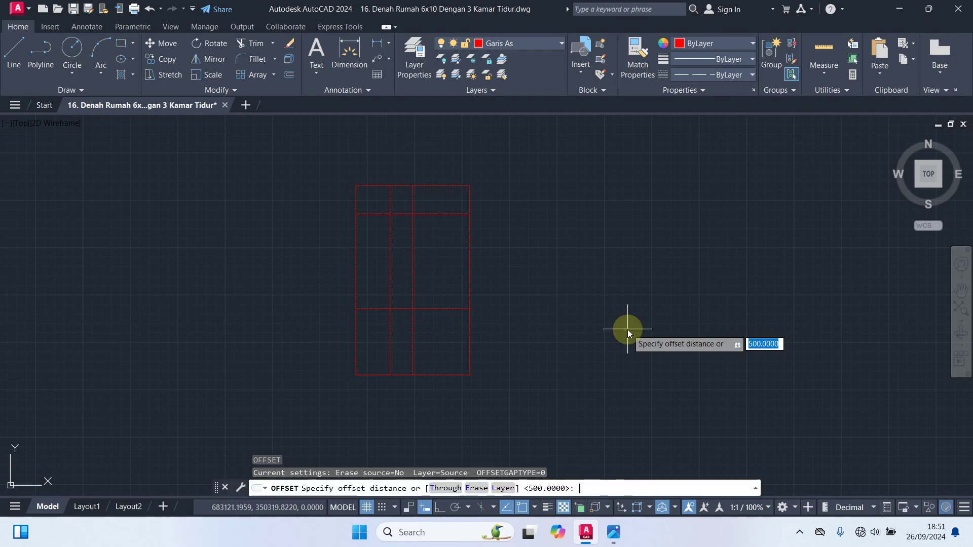
text(250)
key(Return)
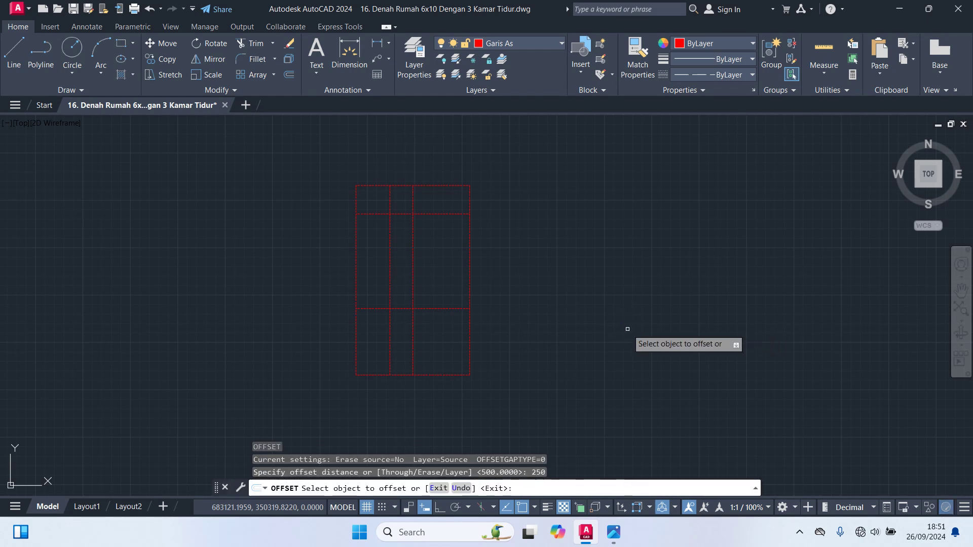
click(364, 309)
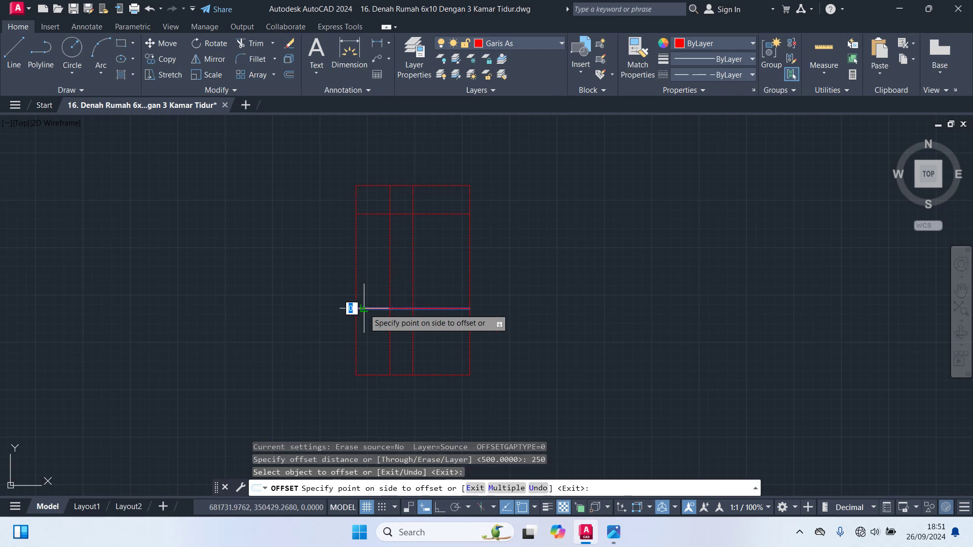
click(380, 363)
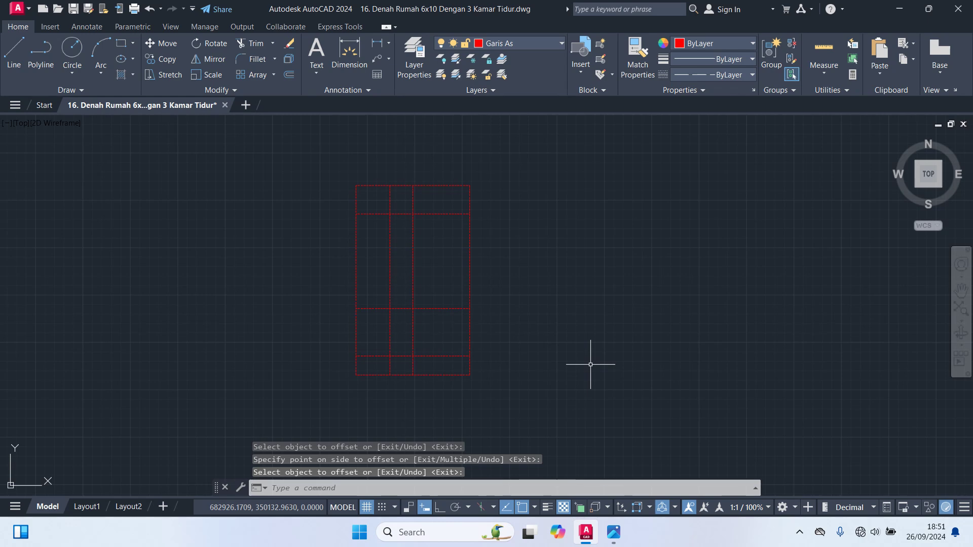
key(Return)
Offset the outline's top edge 275 downward, and offset the resulting line another 275 downward.
key(Return)
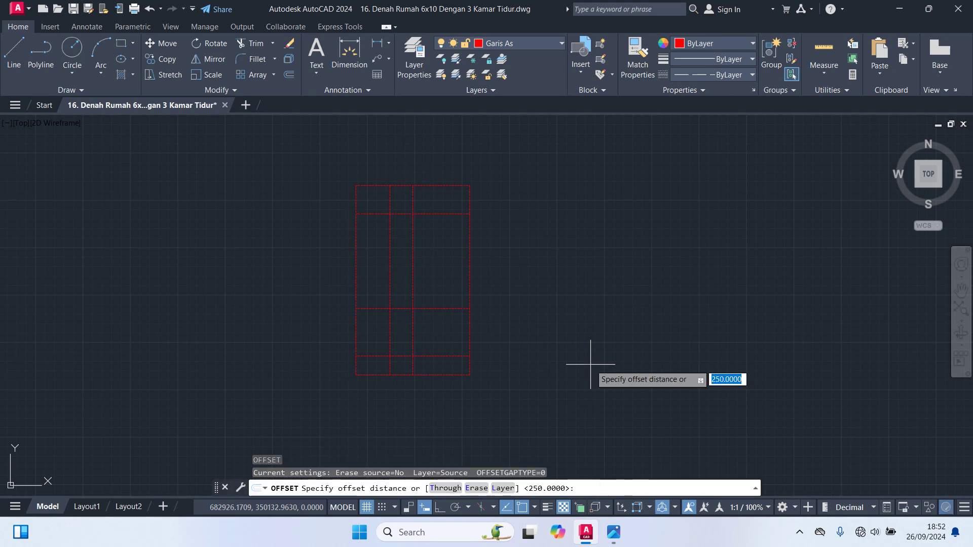
text(275)
key(Return)
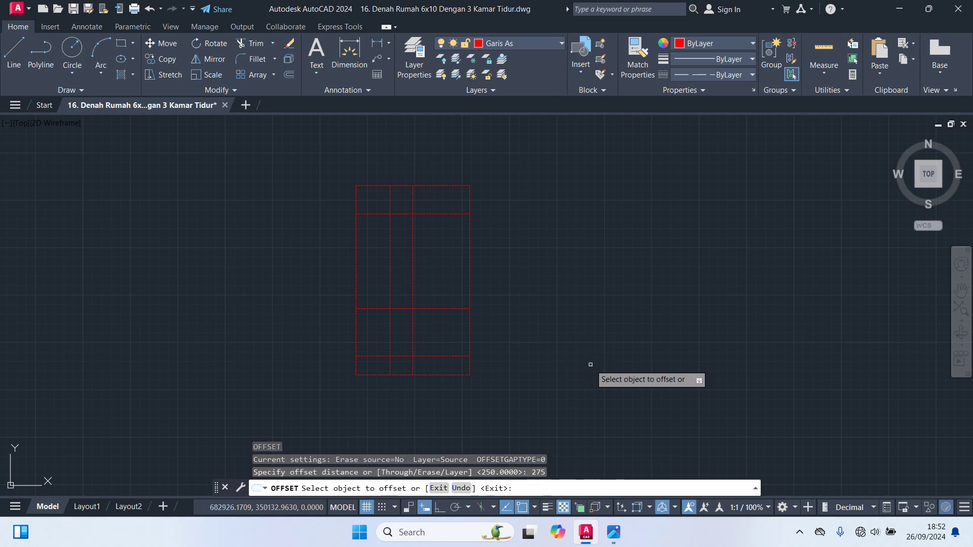
click(453, 186)
click(453, 245)
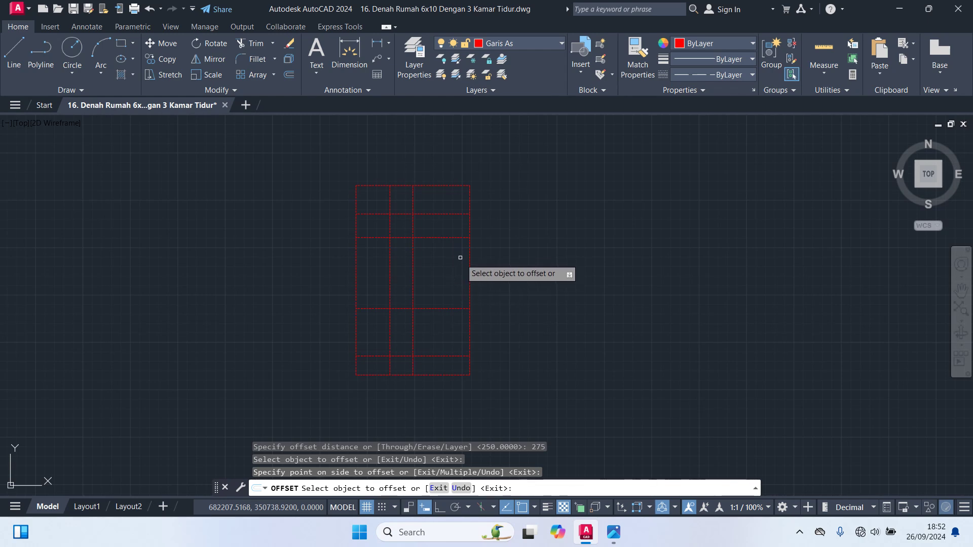
click(445, 237)
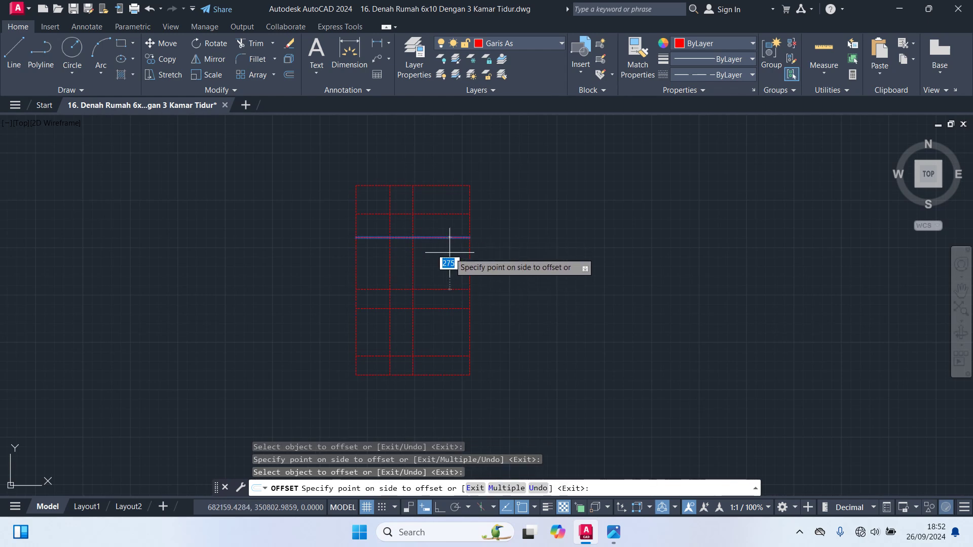
click(450, 297)
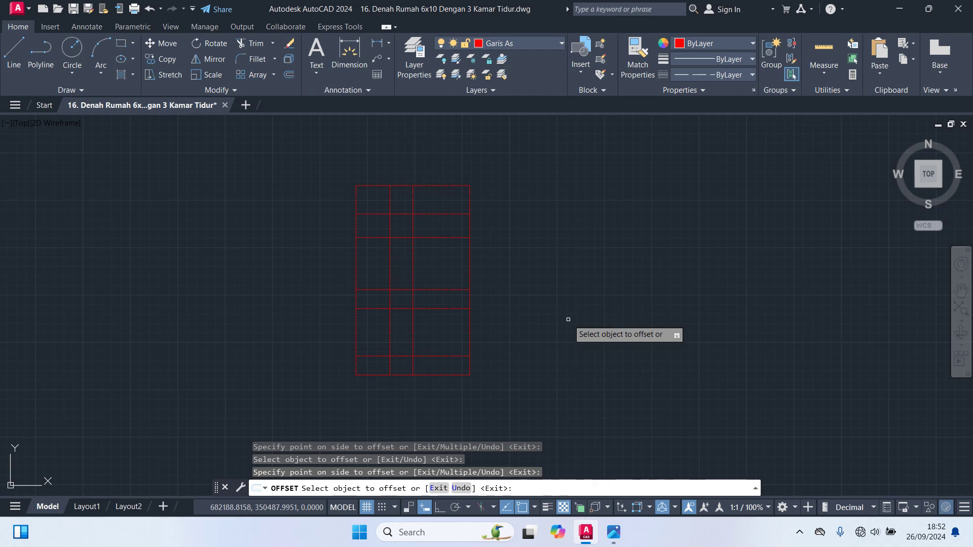
key(Return)
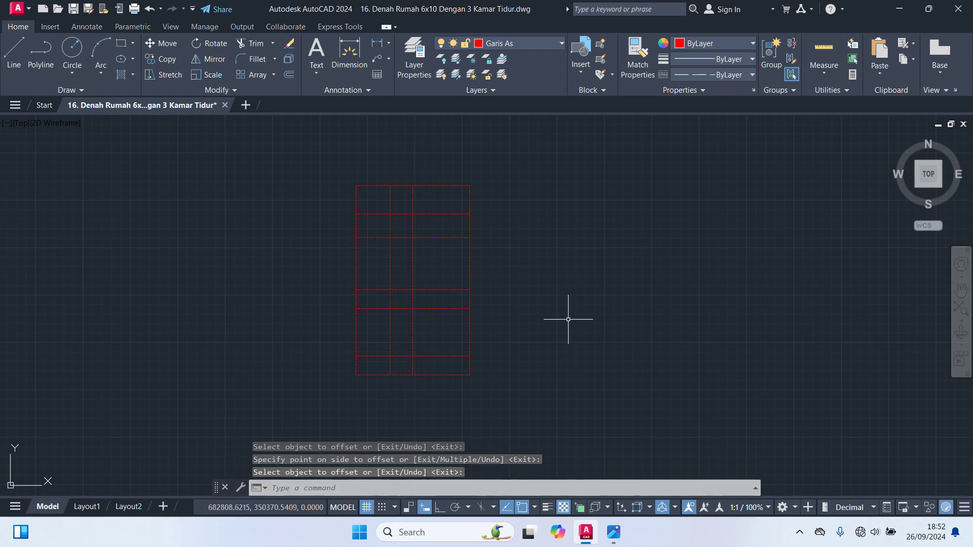
Offset the third horizontal axis line below the top edge 300 downward.
key(Return)
text(300)
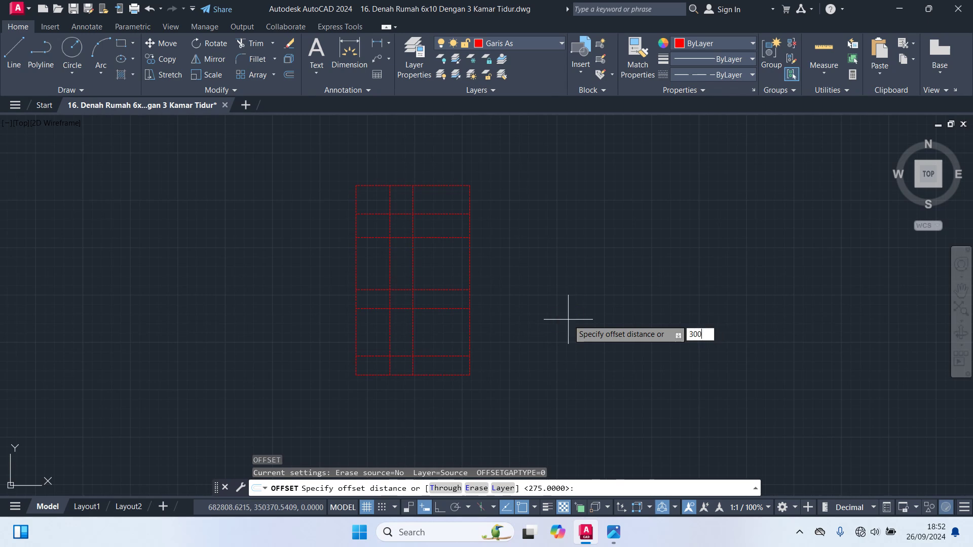
key(Return)
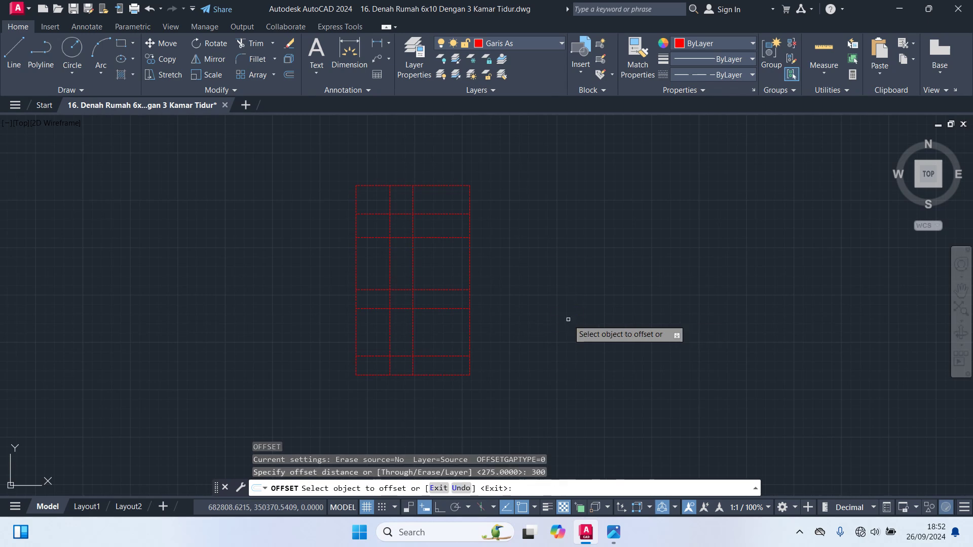
click(456, 290)
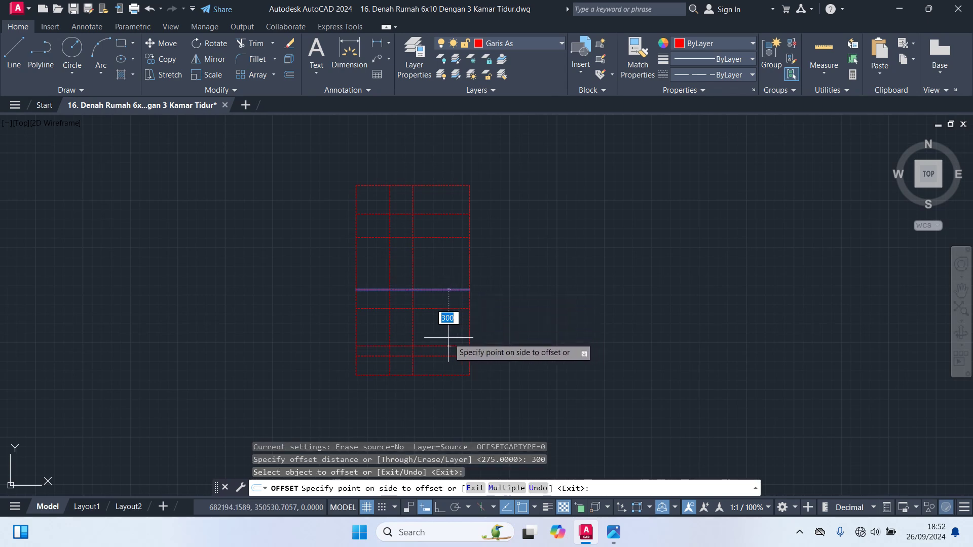
click(448, 337)
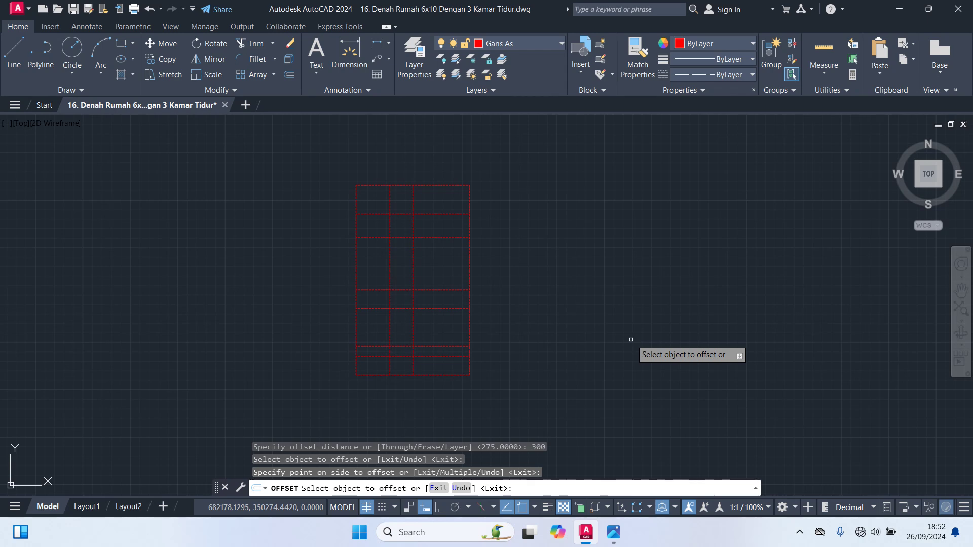
key(Return)
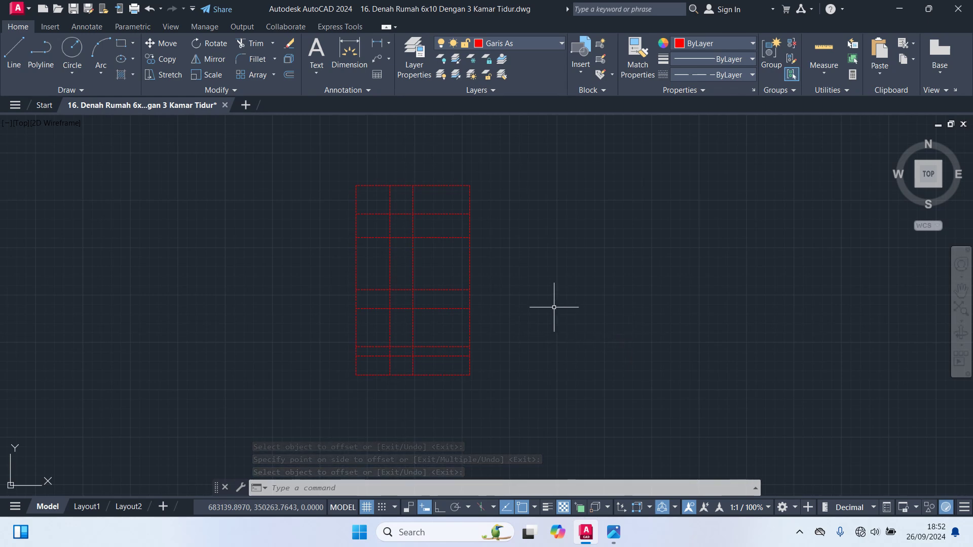
Trim the first, fourth and sixth interior horizontal lines, counted from the top, to the right of the middle vertical axis.
text(TR)
key(Return)
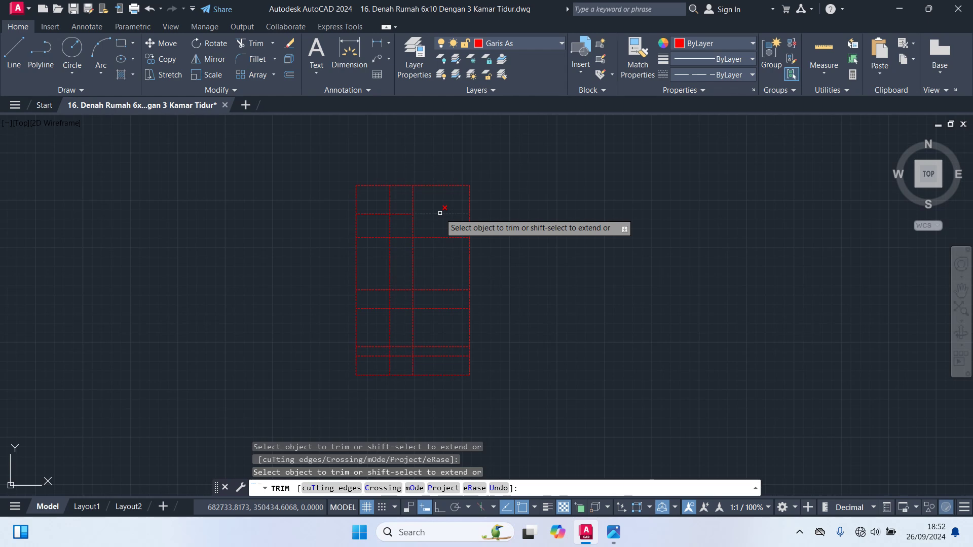
click(439, 212)
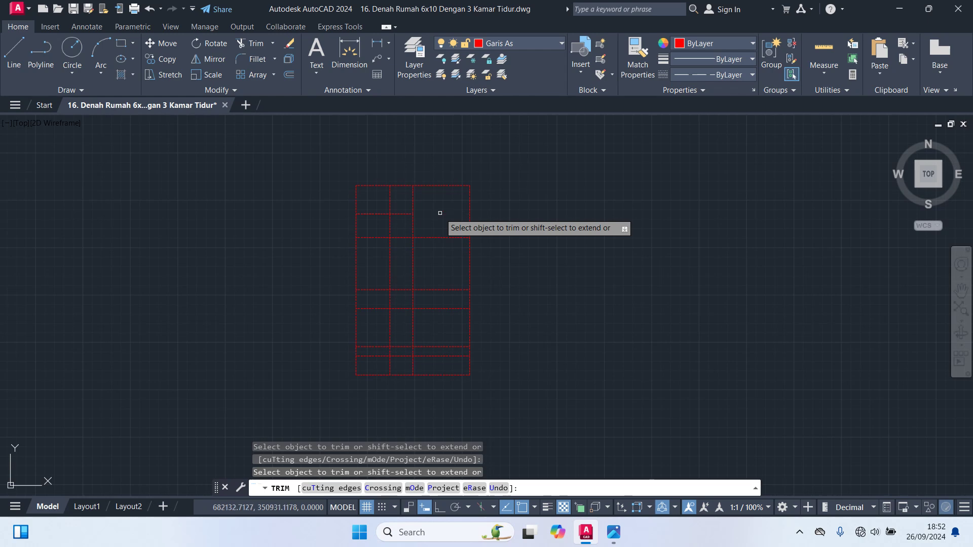
click(449, 308)
click(443, 355)
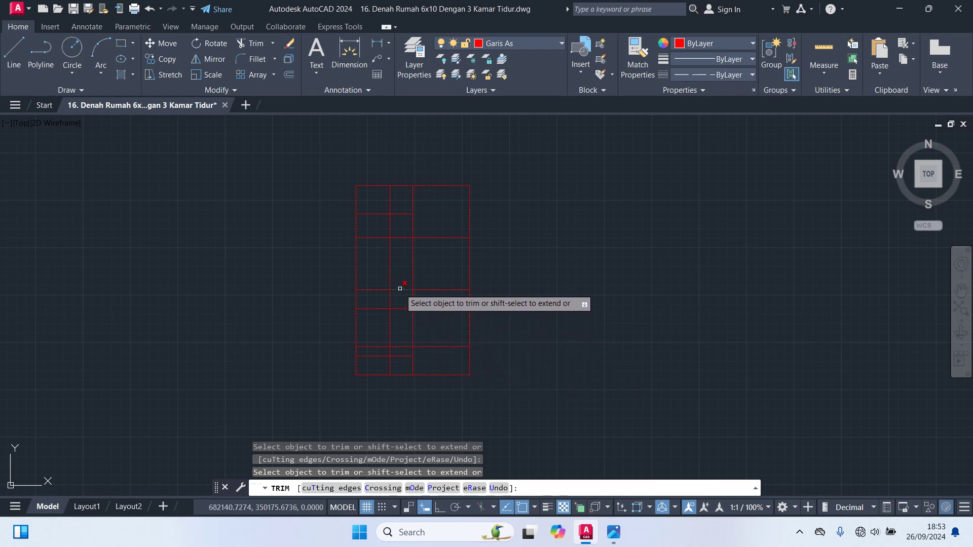
Trim the second horizontal line's left half, the first line between the two vertical axes, and the left axis between both lines.
click(402, 239)
click(397, 215)
key(Return)
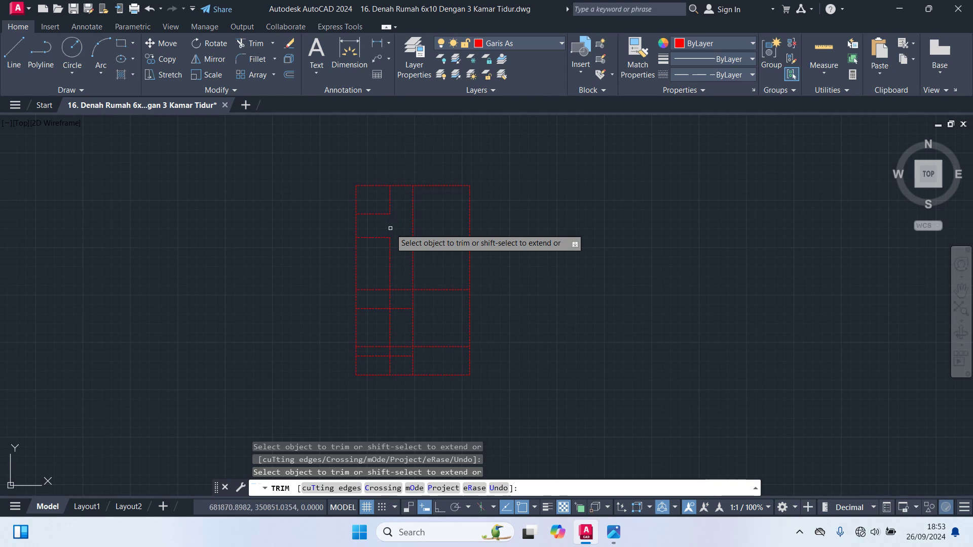
click(391, 228)
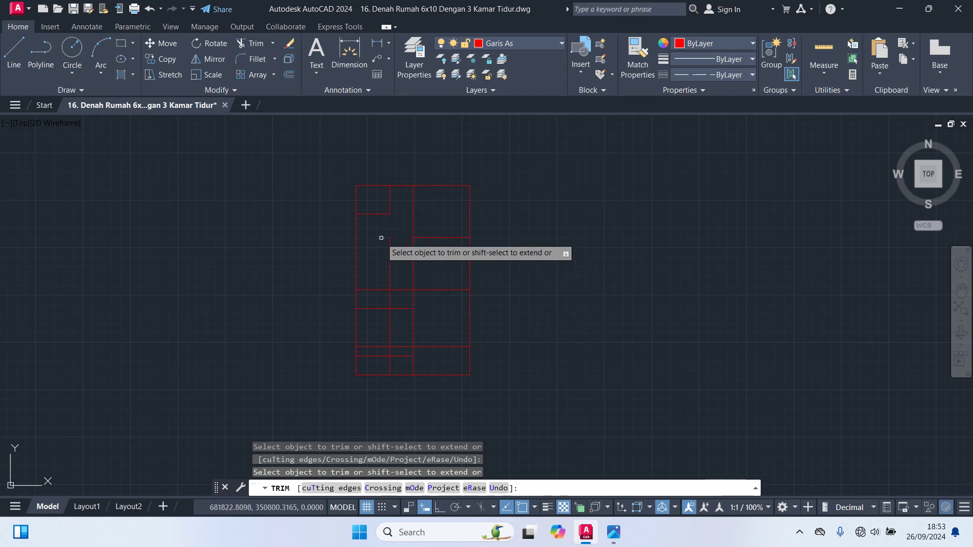
click(381, 238)
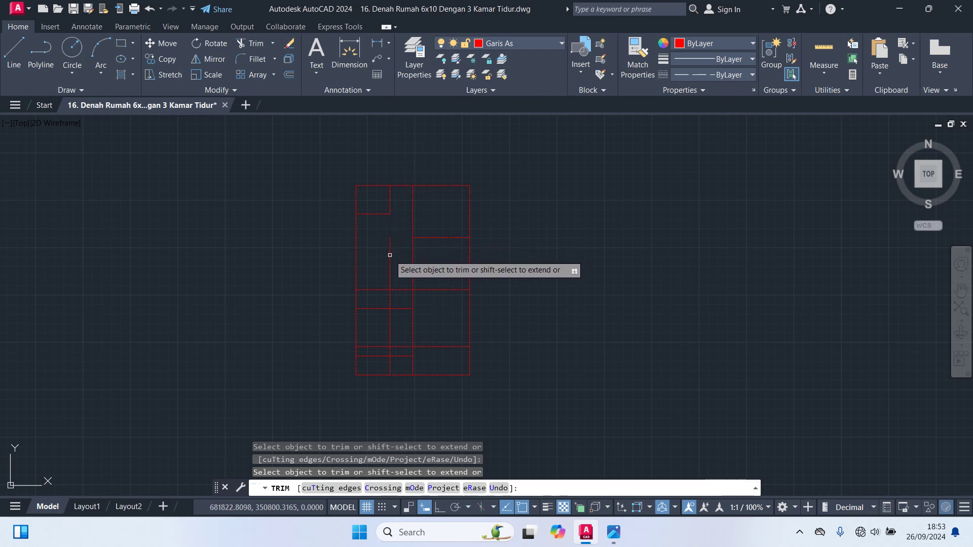
Trim the left vertical axis between the second and third horizontal lines, and the third line left of the middle axis.
click(390, 256)
click(402, 289)
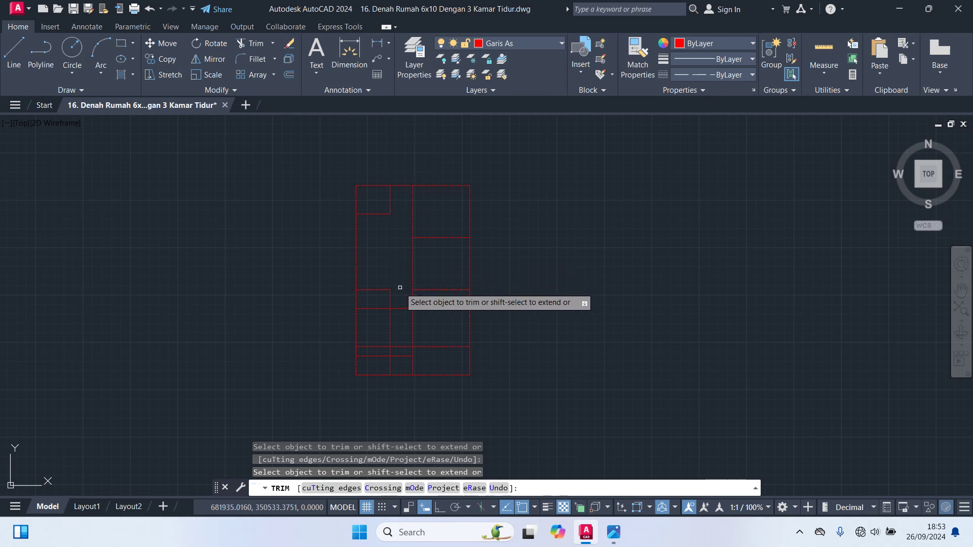
click(383, 290)
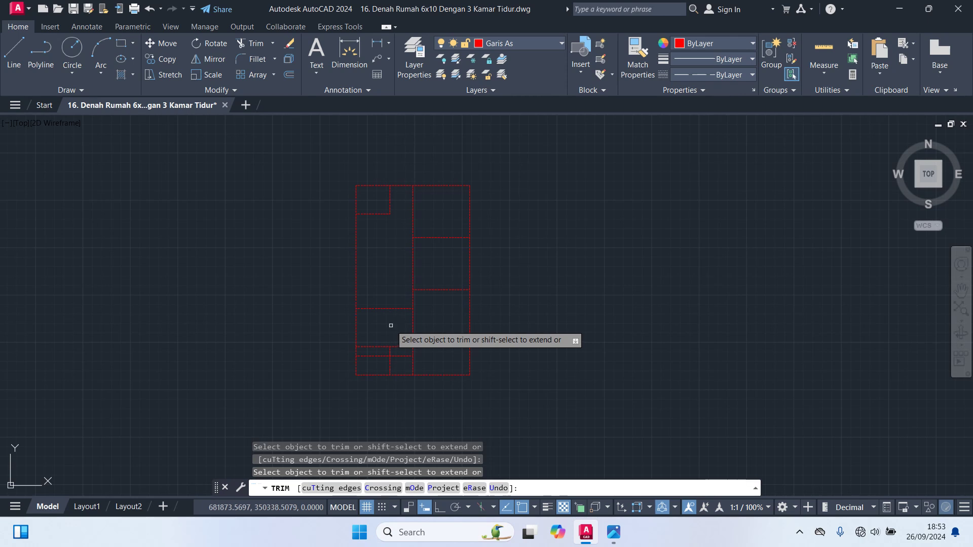
Trim the left vertical axis's lower remainder, plus the fifth horizontal line and the bottom edge left of the middle axis.
click(391, 325)
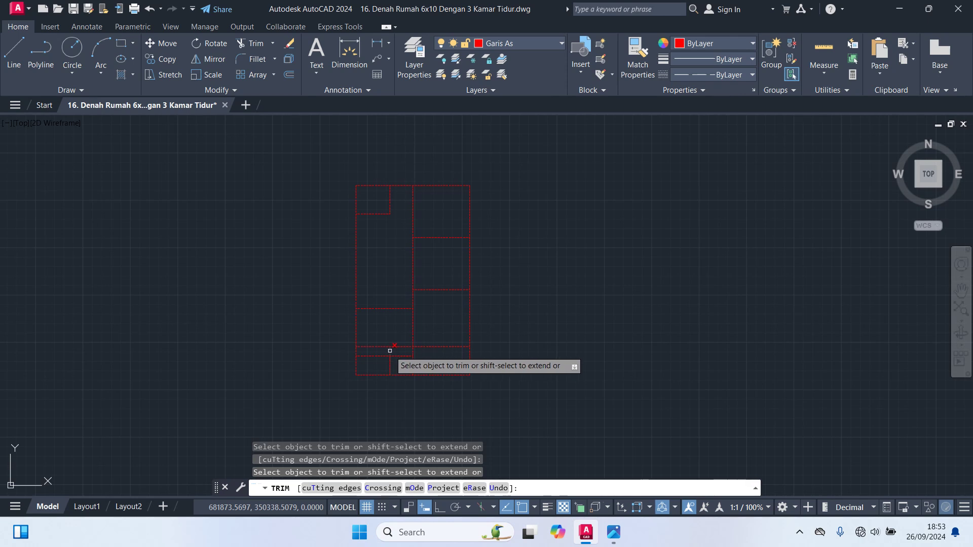
click(388, 350)
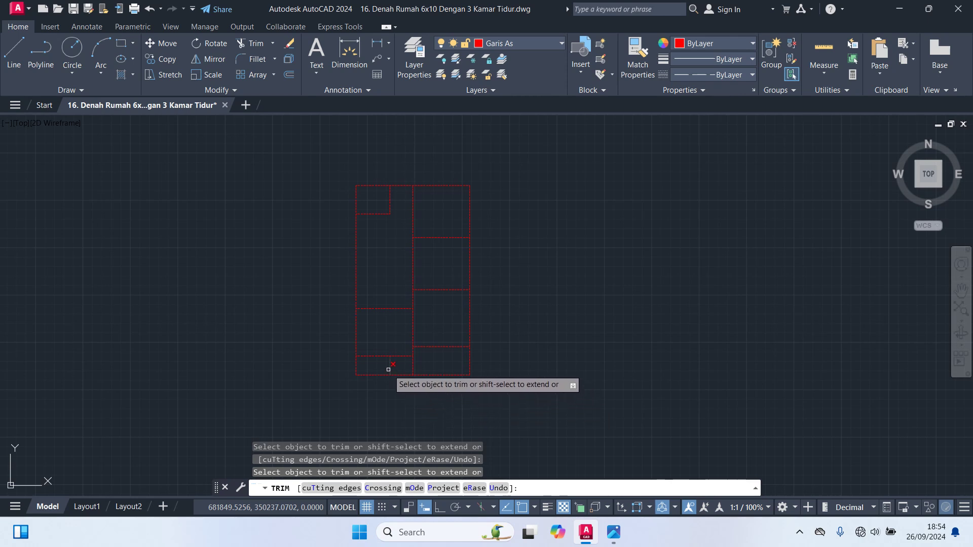
click(391, 375)
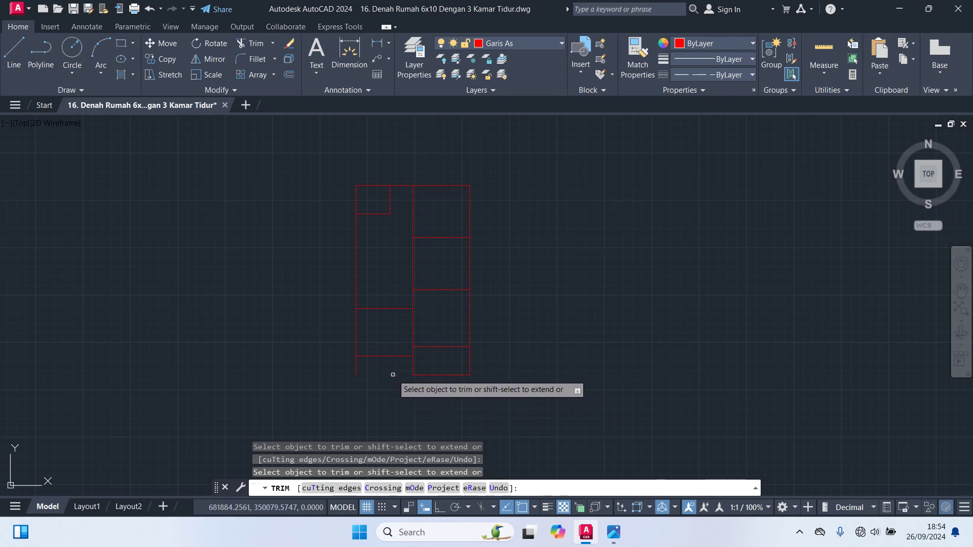
Trim the left outer axis below the lowest horizontal line of the left half and finish trimming.
click(357, 366)
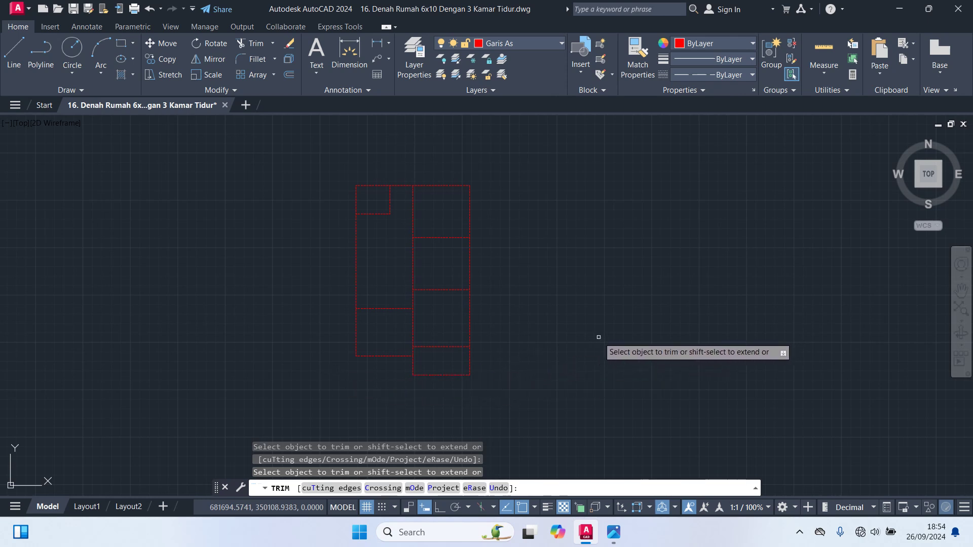
key(Return)
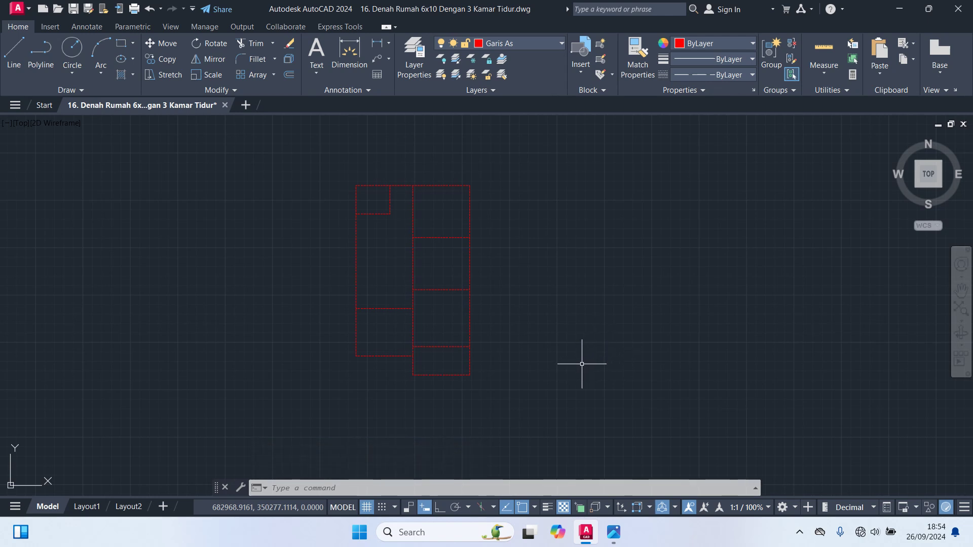
Offset the second-lowest horizontal line of the left half upward by 250.
click(376, 308)
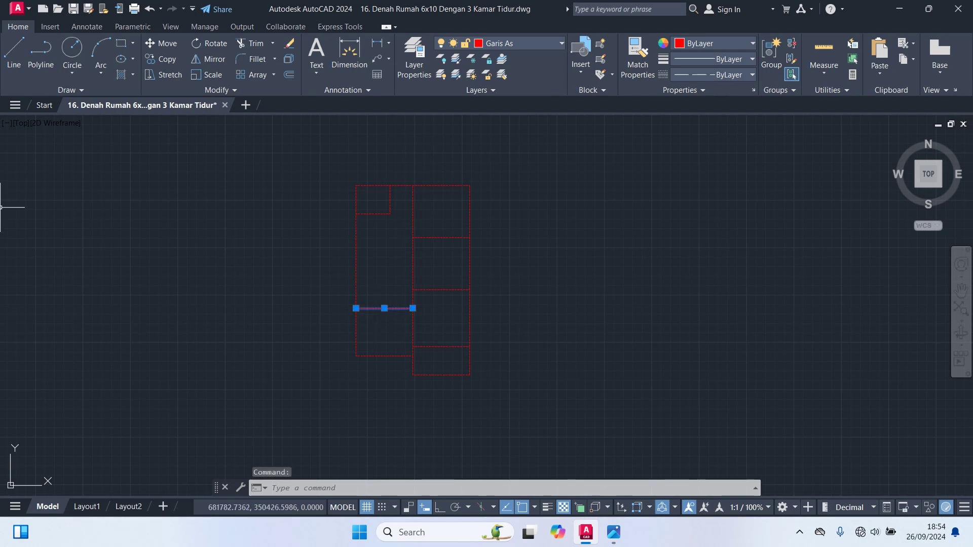
text(o)
key(Return)
text(2)
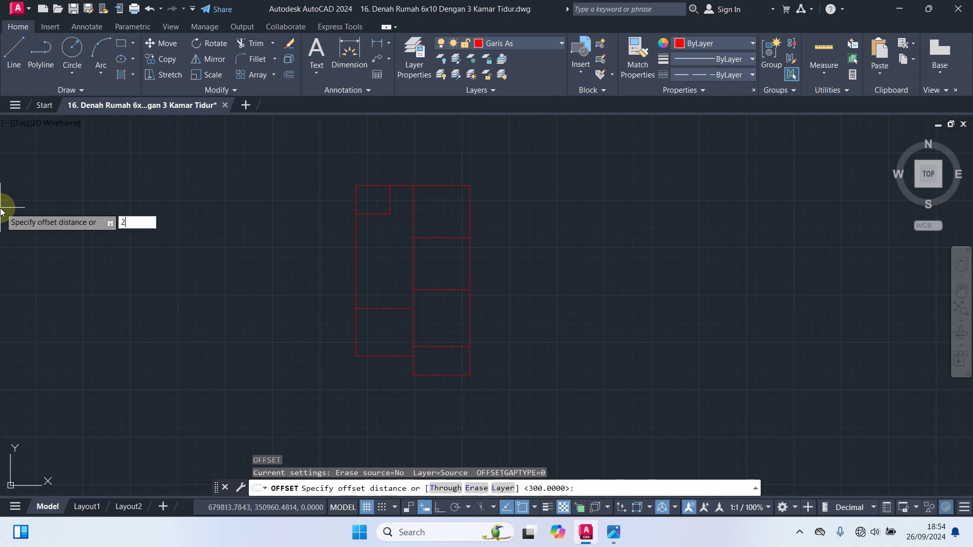
text(50)
key(Return)
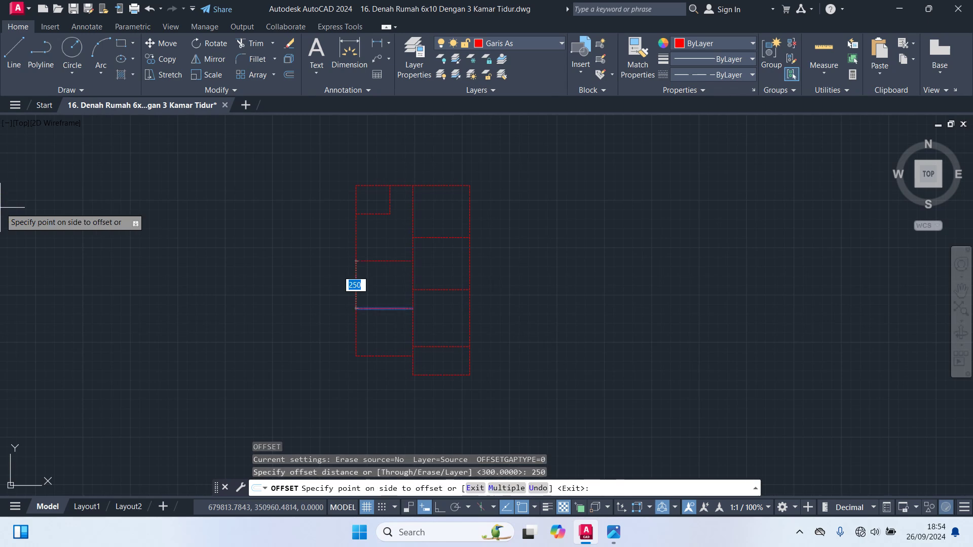
click(370, 253)
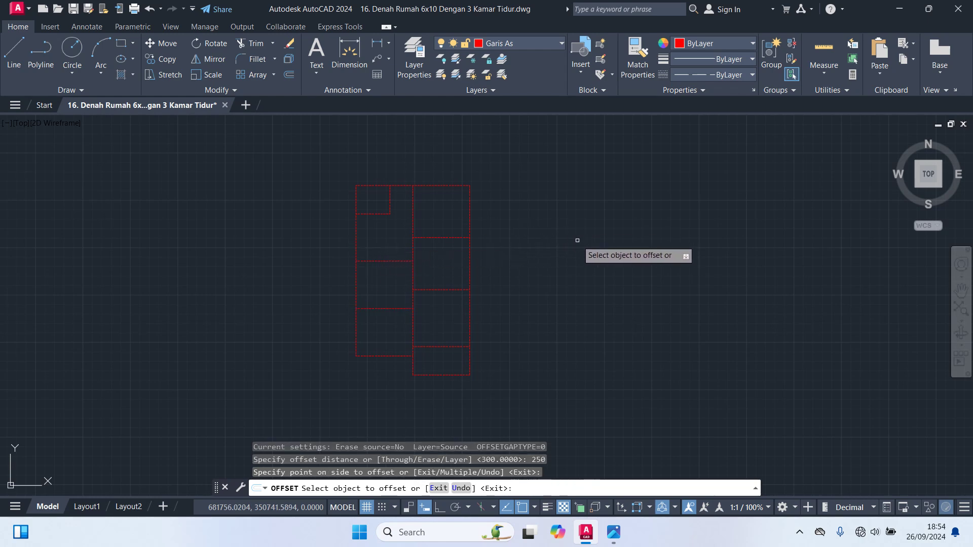
key(Return)
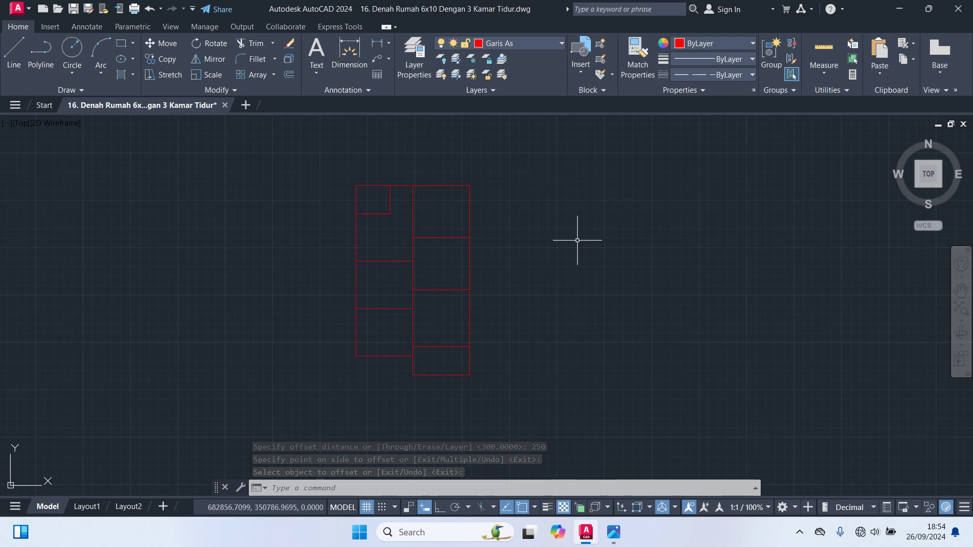
With Ortho on, shorten the new offset line by 80 by stretching its right endpoint away from the middle axis.
scroll(393, 259, up, 2)
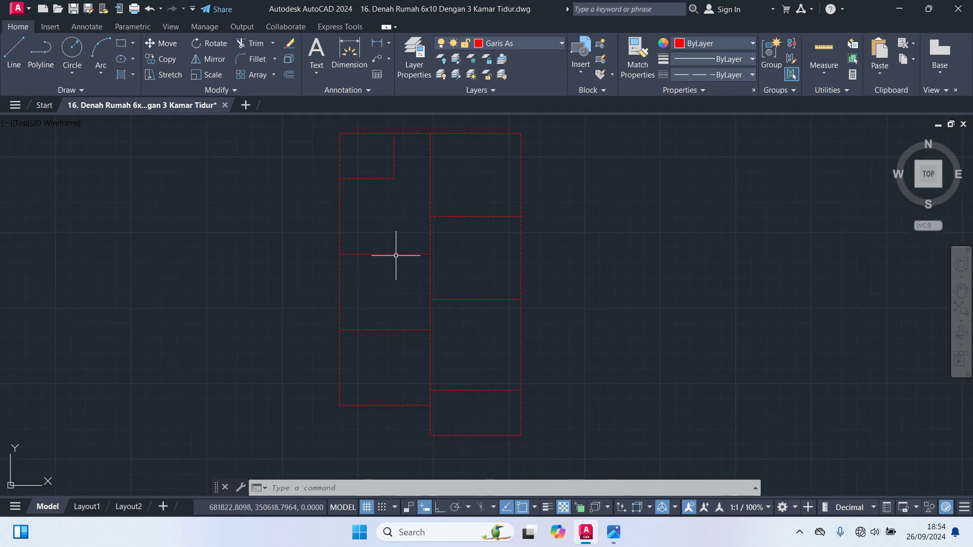
click(394, 254)
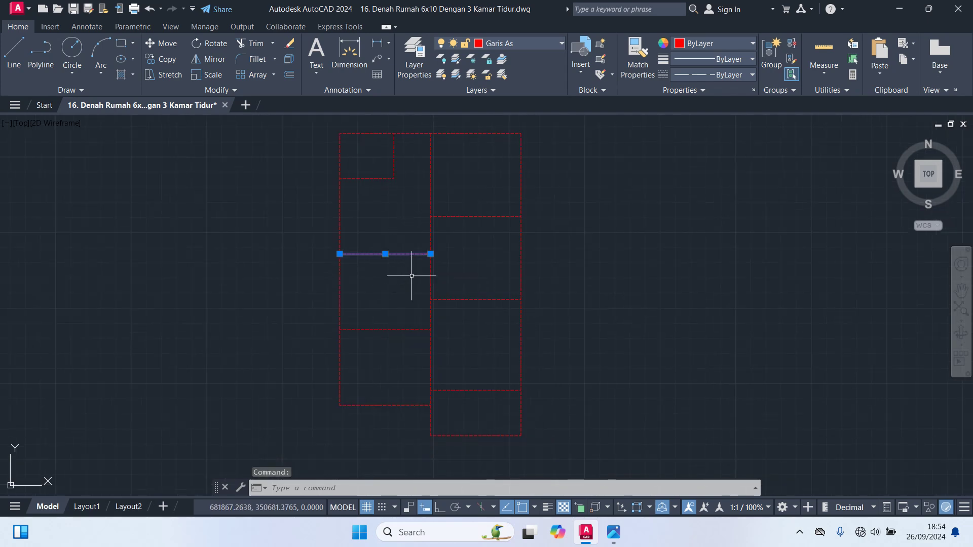
scroll(428, 264, up, 2)
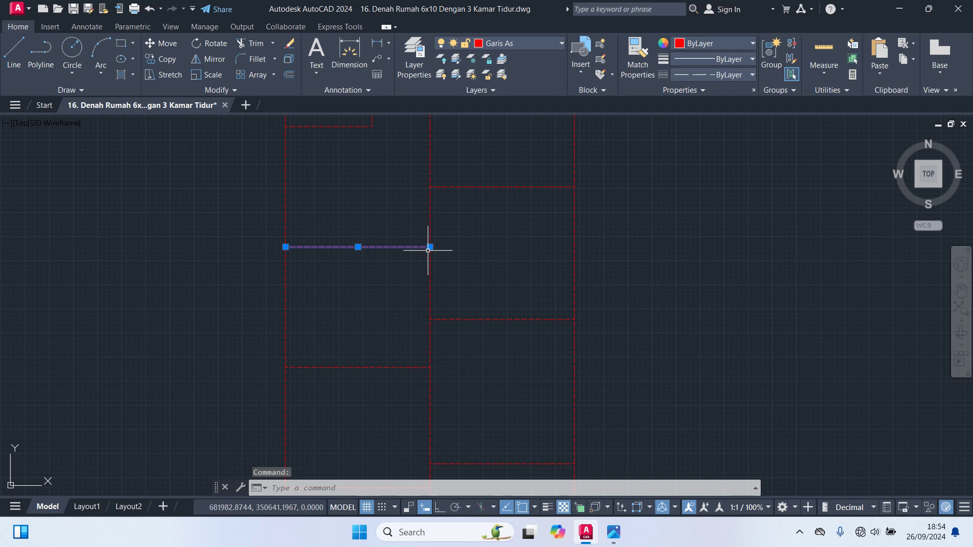
click(429, 247)
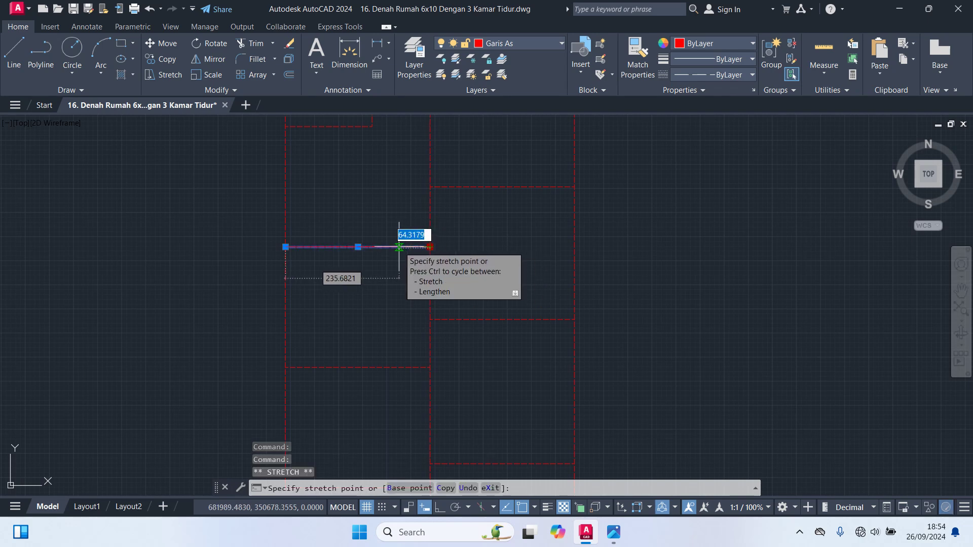
key(F8)
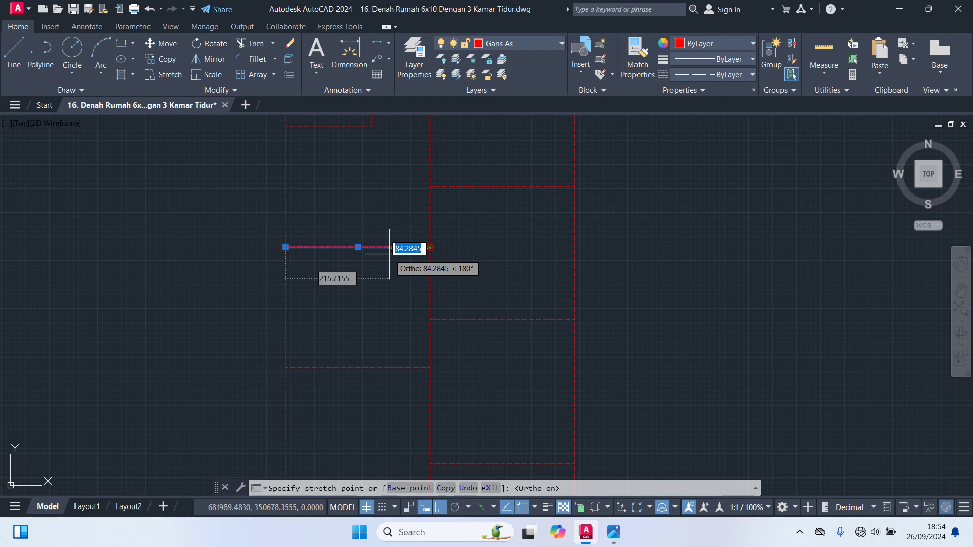
text(80)
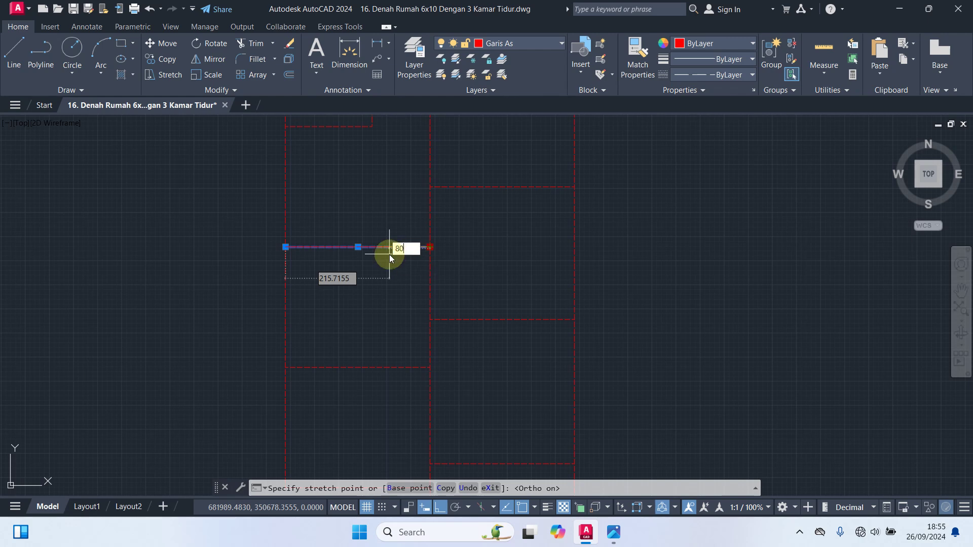
key(Return)
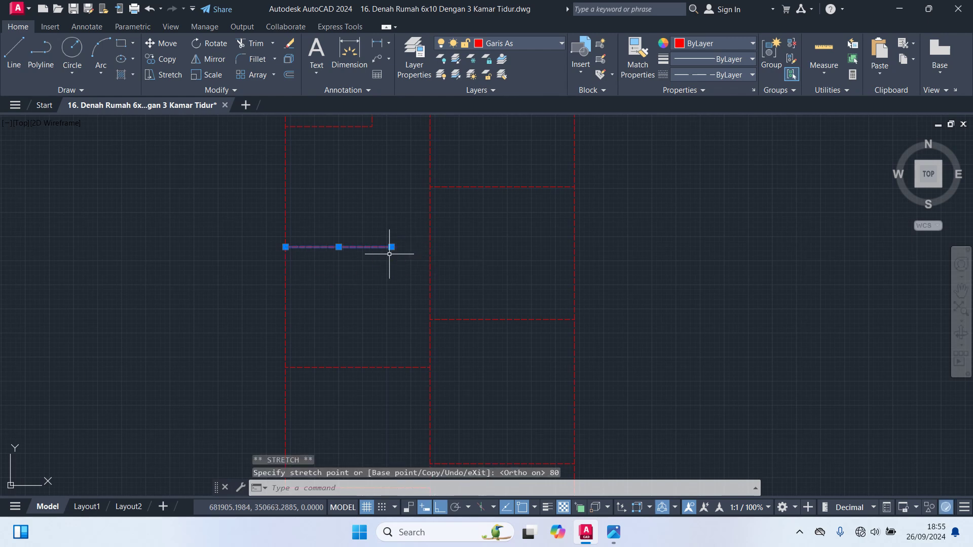
key(Escape)
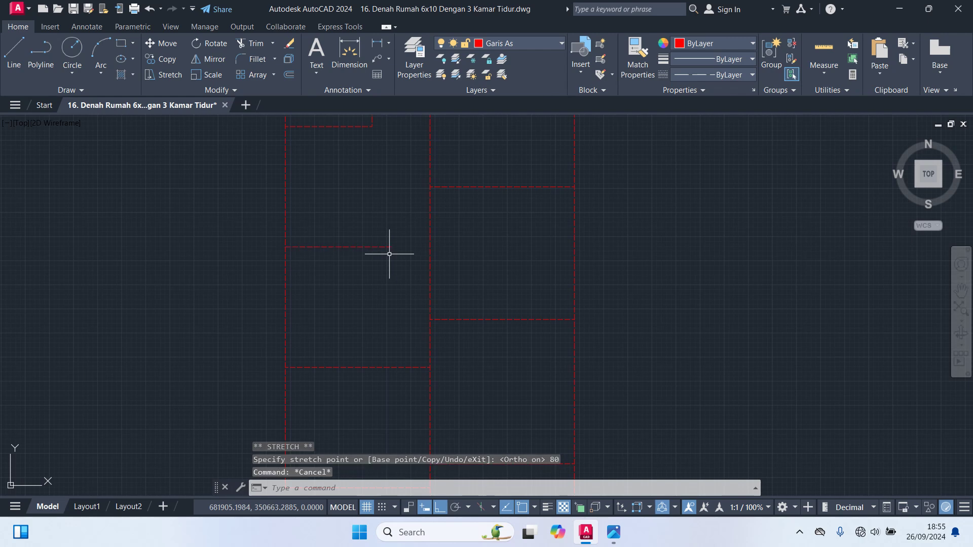
Shorten the same horizontal line by another 20 at its free right end.
click(336, 246)
scroll(396, 250, up, 2)
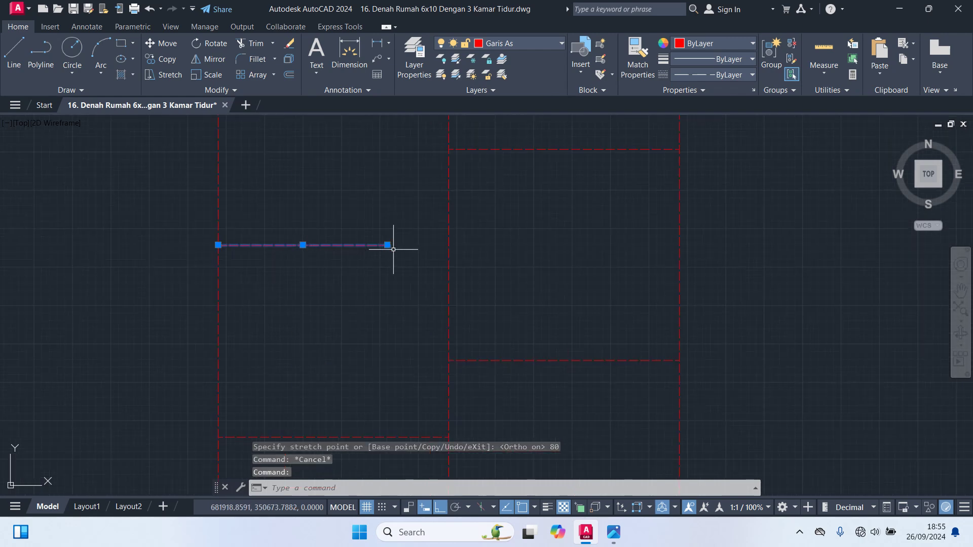
click(387, 244)
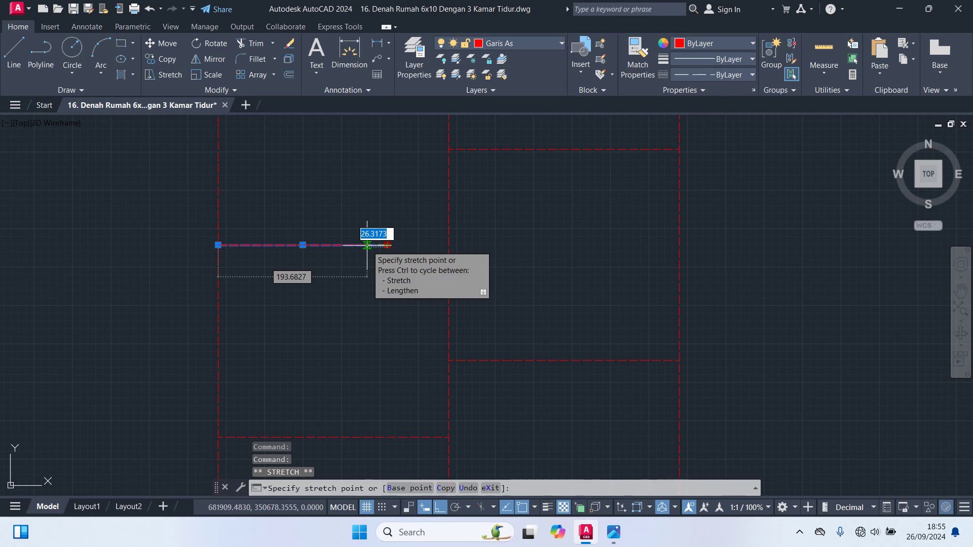
text(20)
key(Return)
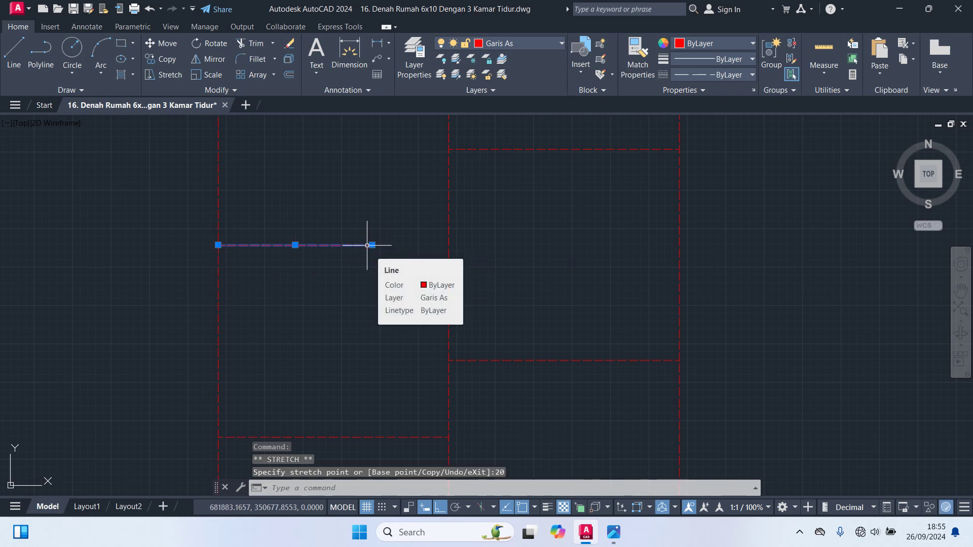
key(Escape)
scroll(448, 228, down, 2)
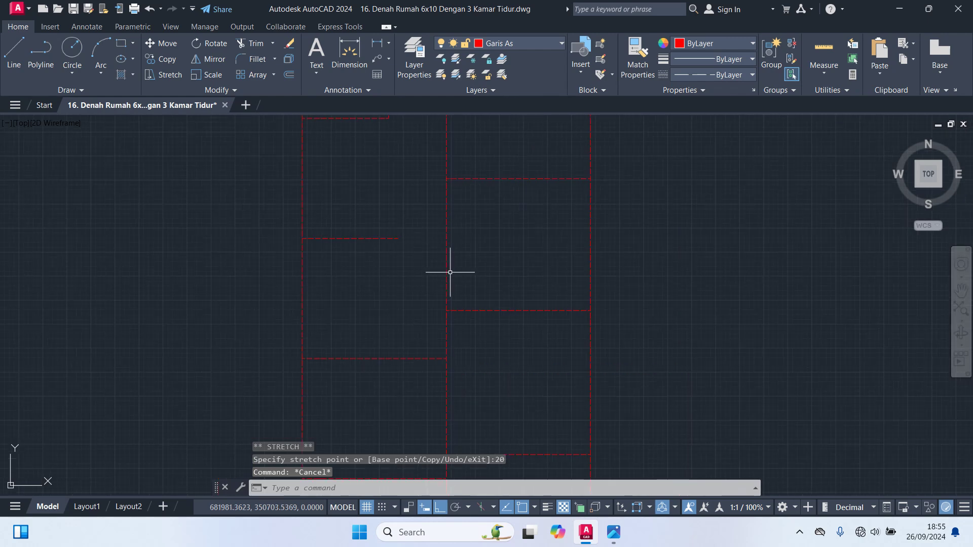
scroll(450, 272, down, 2)
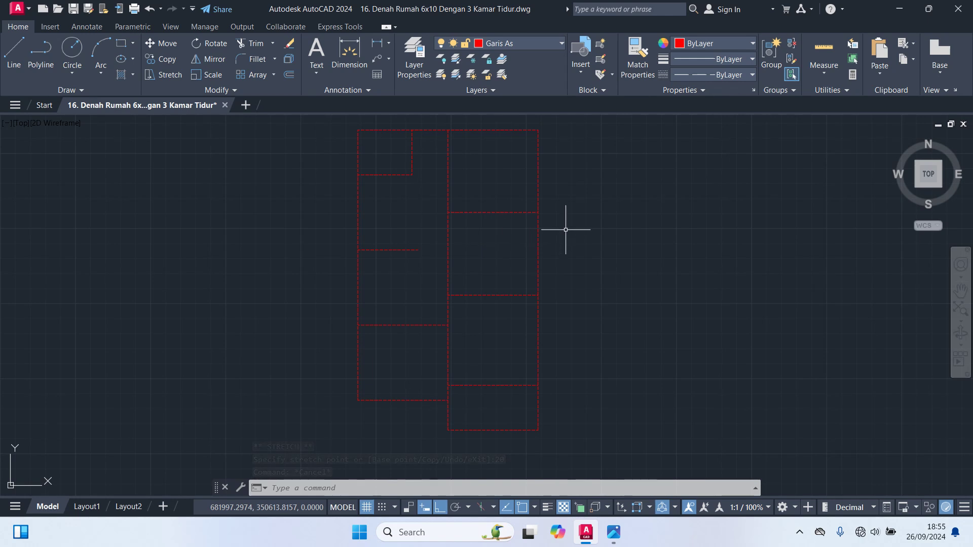
middle_drag(577, 289, 581, 294)
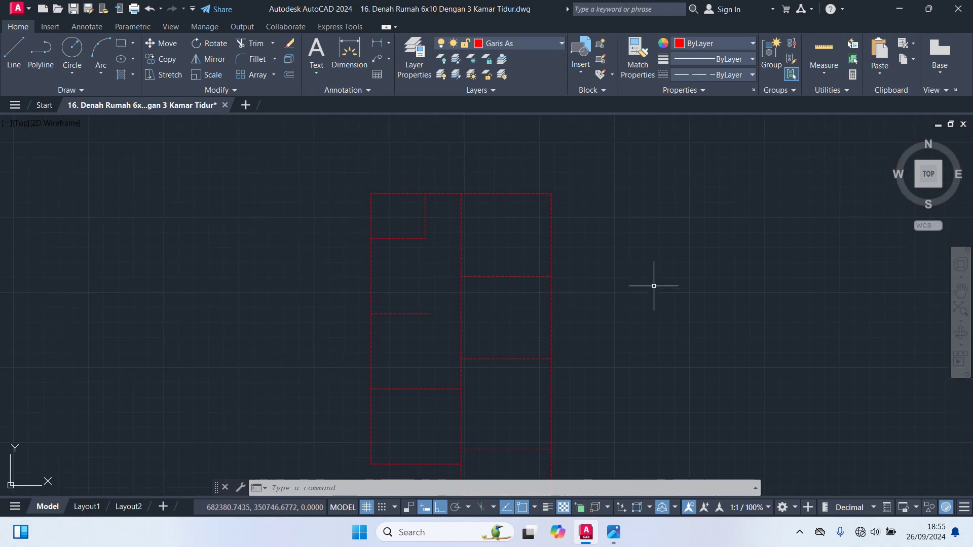
text(r)
key(Escape)
key(Escape)
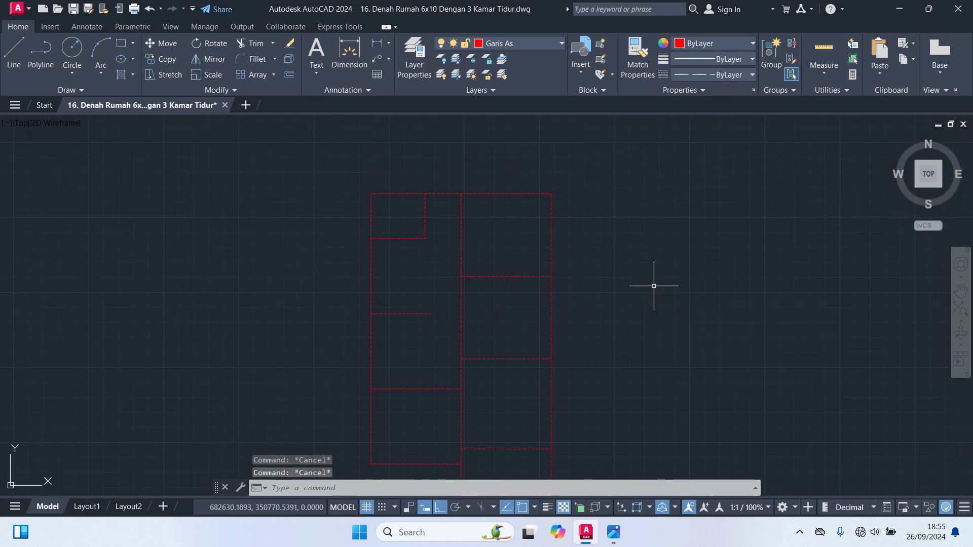
Make Kolom the current layer and draw a 15 by 15 column square in the empty area left of the plan.
click(554, 45)
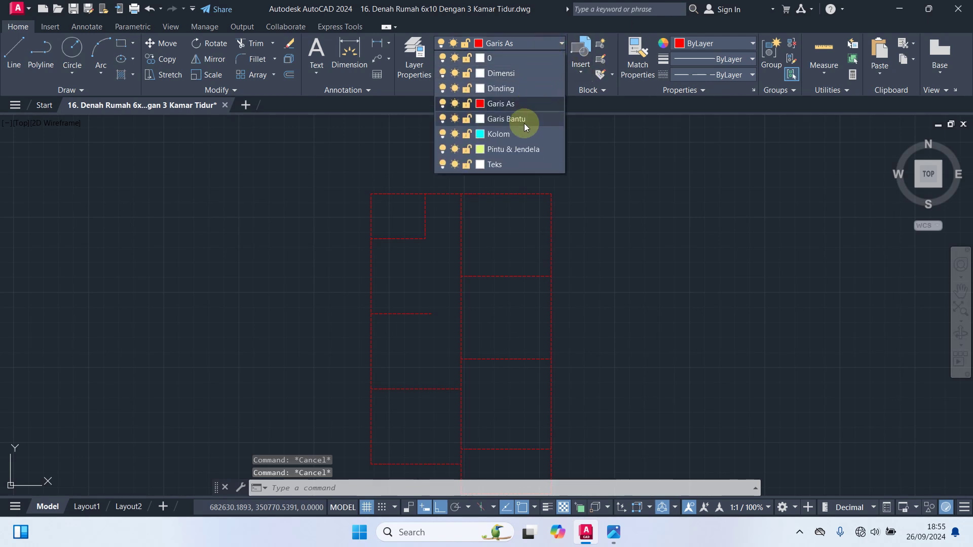
click(525, 130)
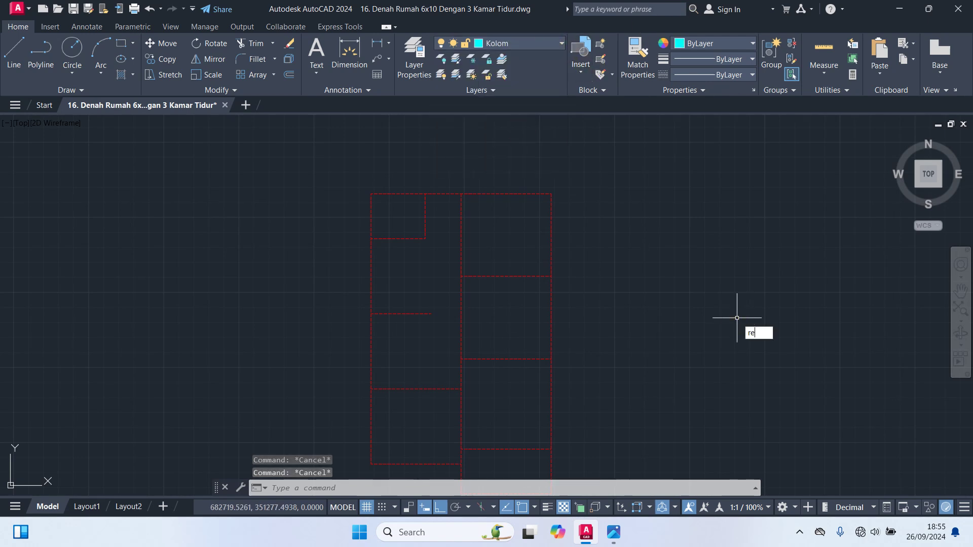
text(rec)
key(Return)
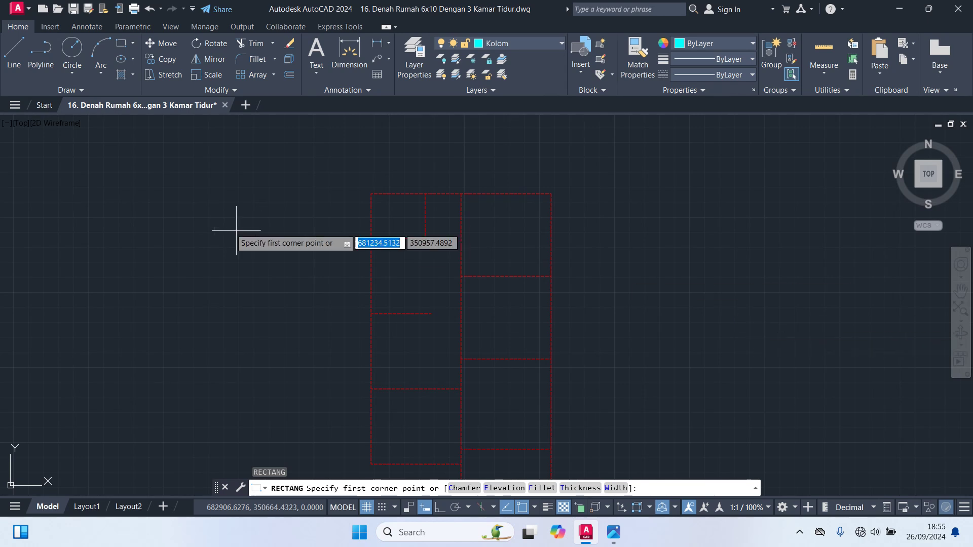
click(227, 210)
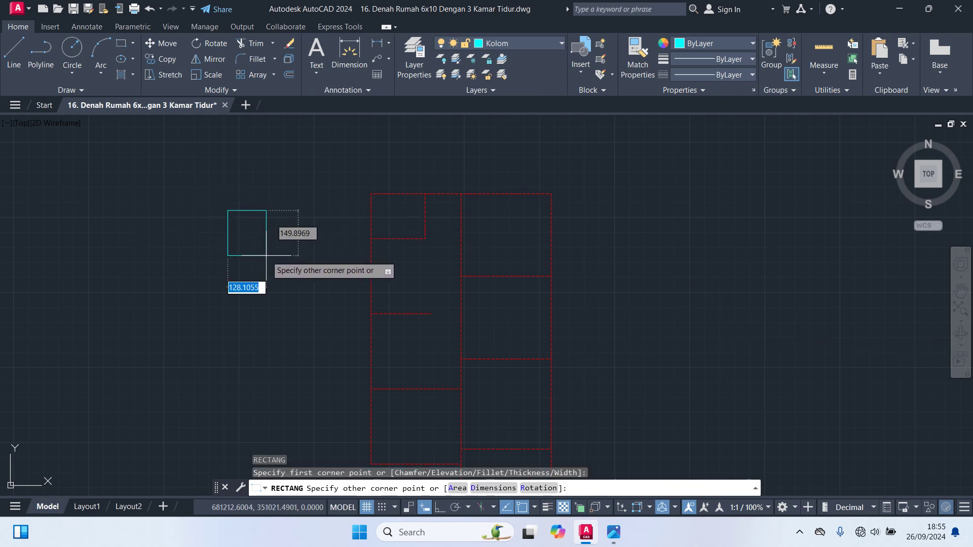
text(15)
key(Tab)
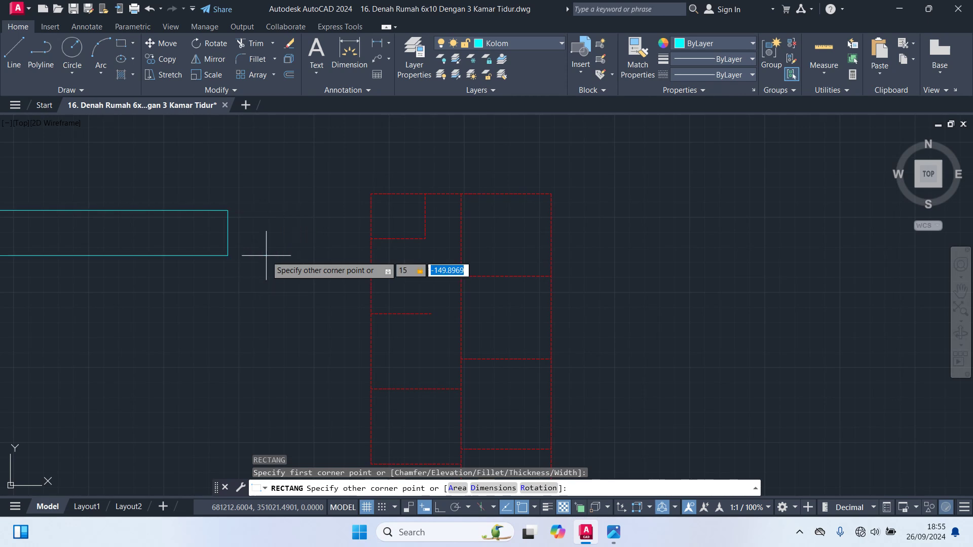
text(15)
key(Return)
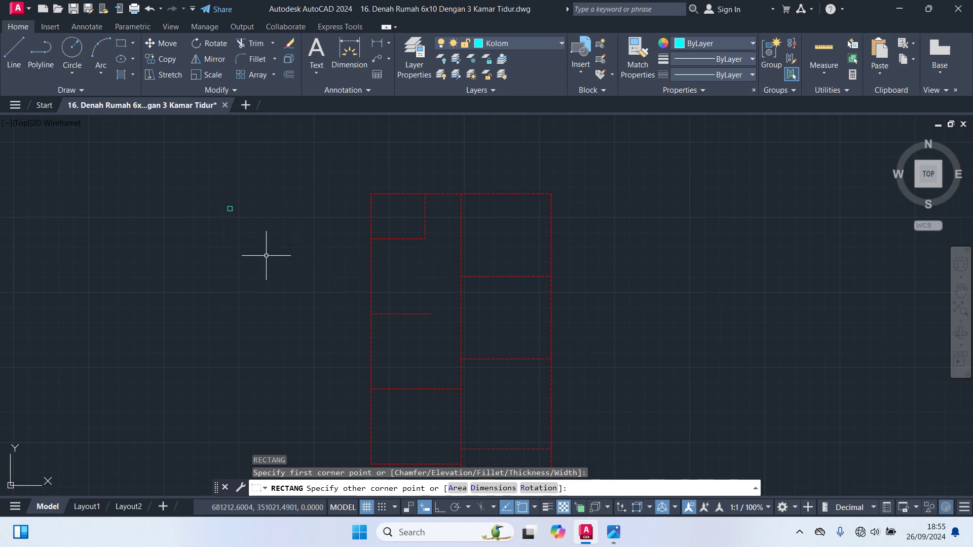
Move the column square by its centre onto the top-left corner of the axis lines, with Ortho off.
click(224, 212)
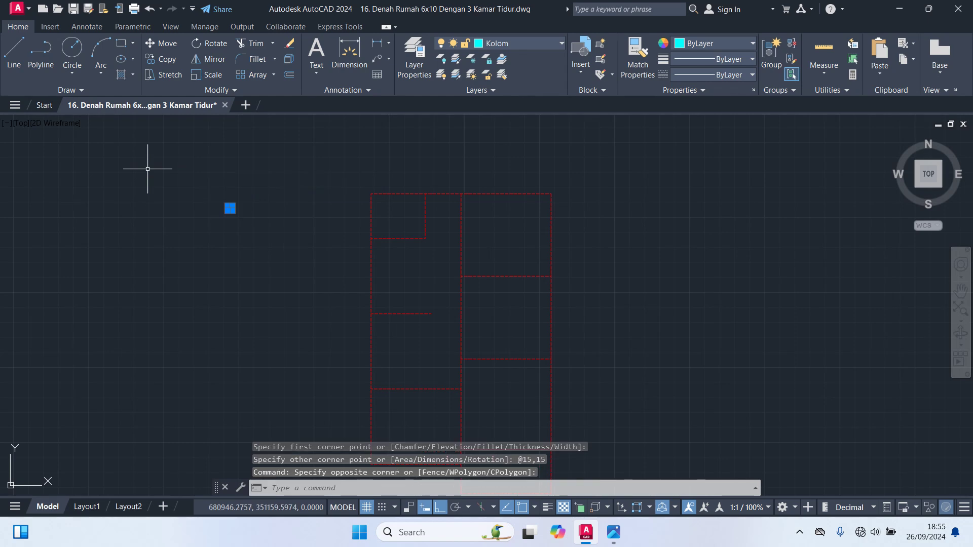
text(m)
key(Return)
scroll(180, 212, up, 6)
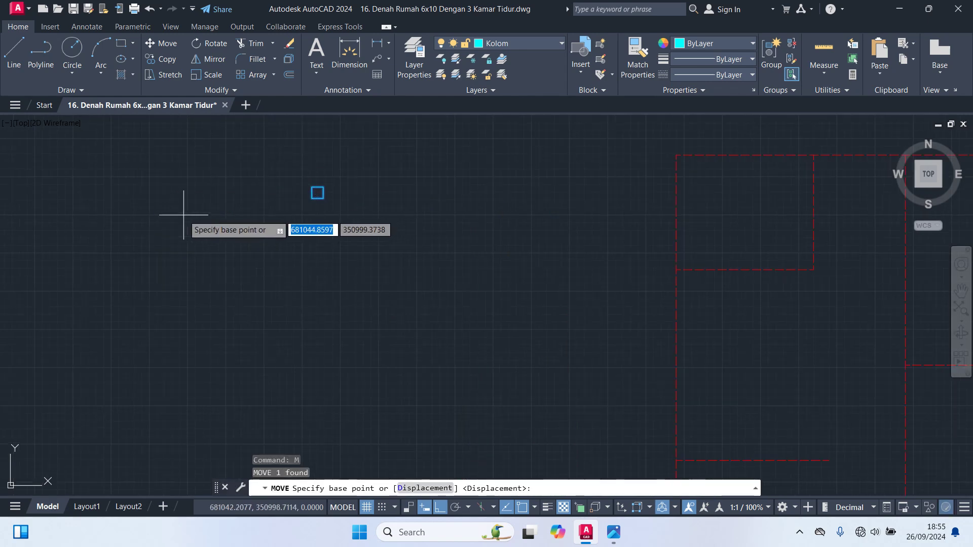
click(397, 179)
scroll(481, 253, down, 5)
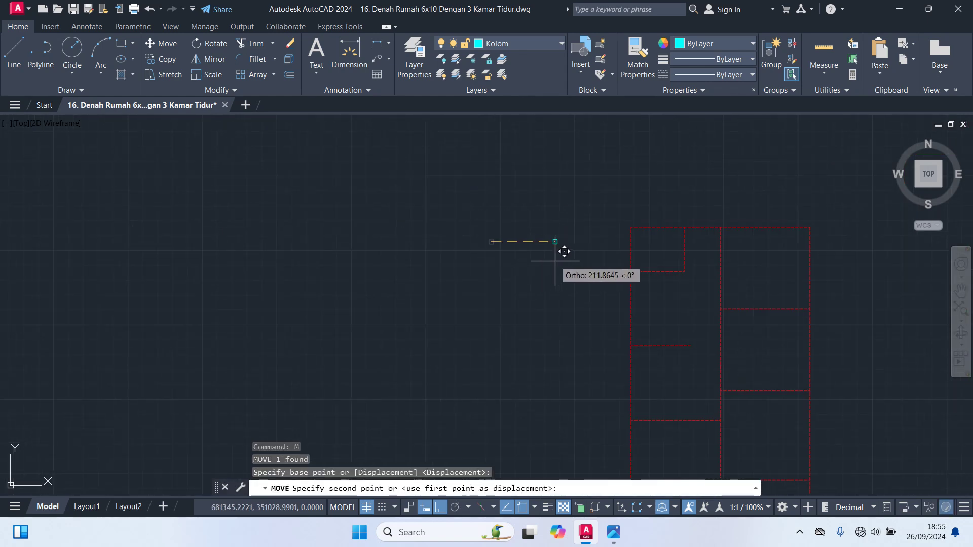
key(F8)
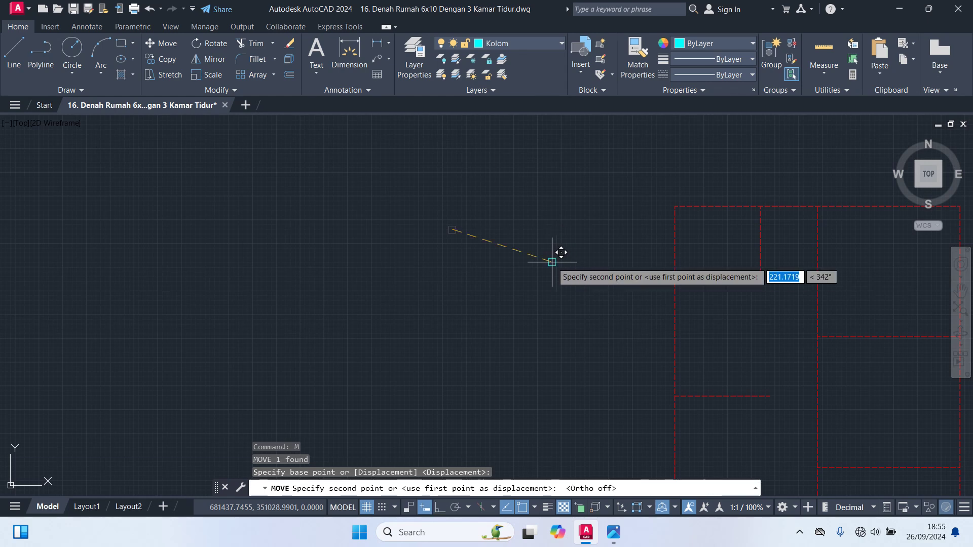
scroll(678, 206, up, 5)
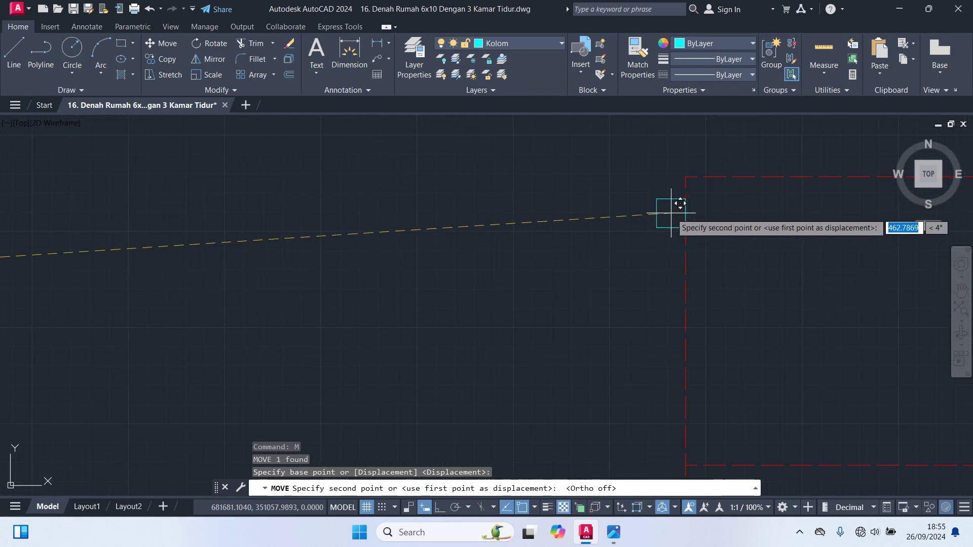
click(691, 176)
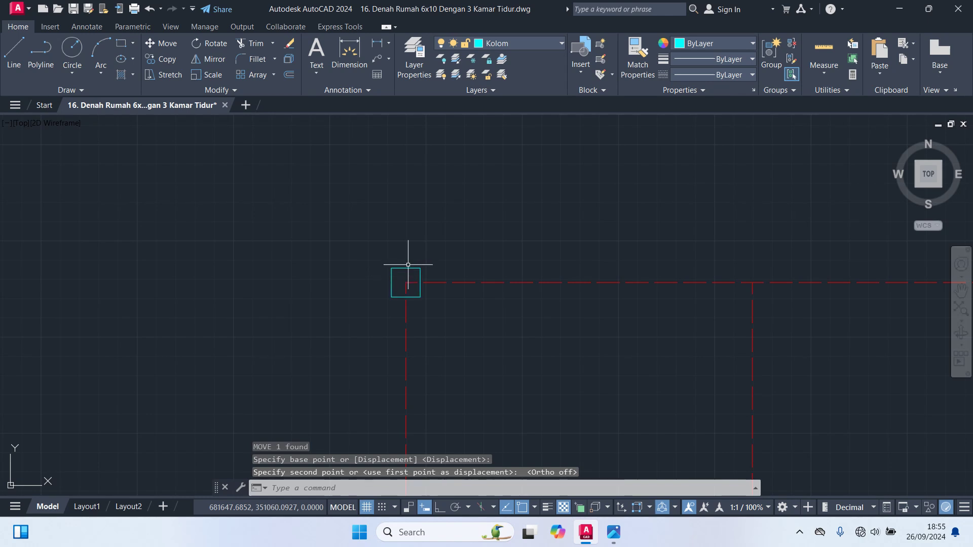
Copy the column by its centre from the plan's top-left corner onto the other three corners of the small upper-left room.
click(405, 268)
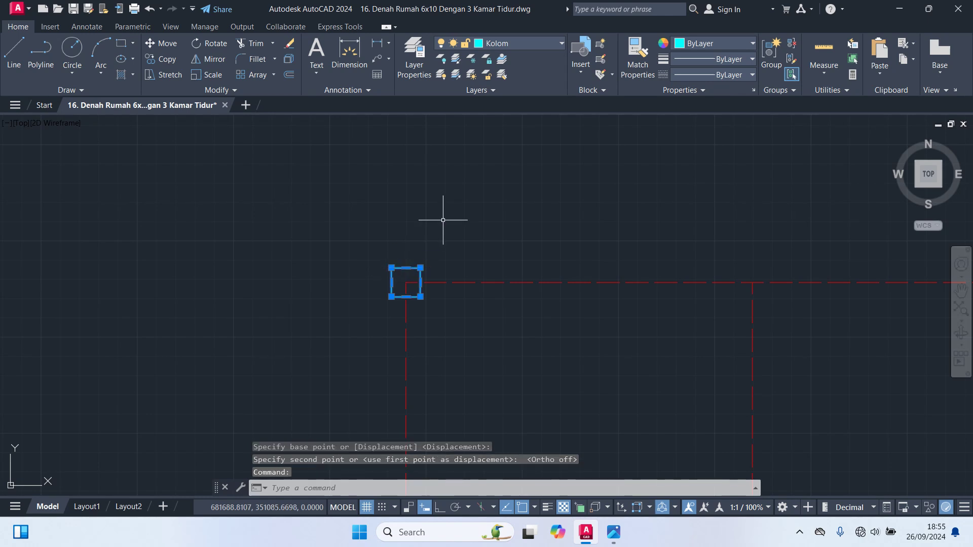
key(Return)
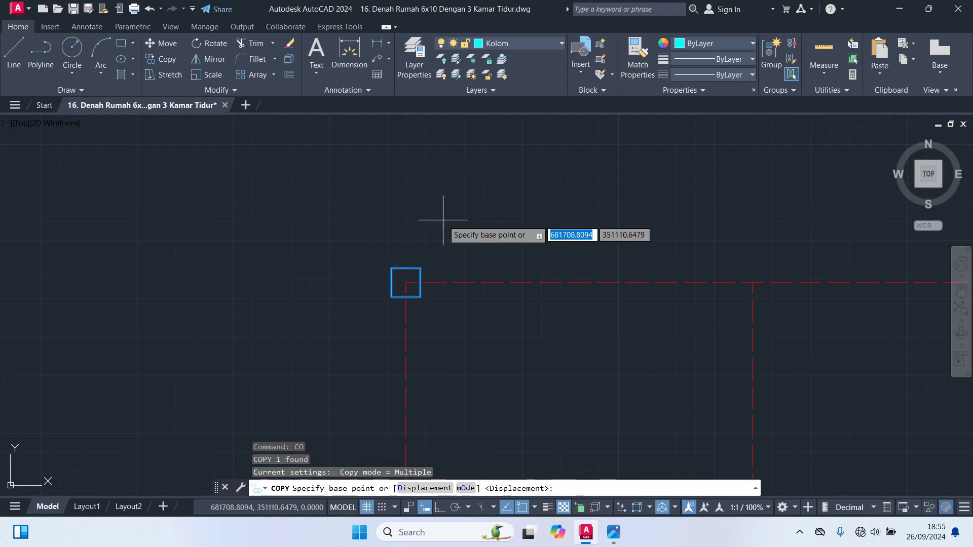
click(406, 283)
scroll(679, 360, up, 2)
middle_drag(679, 360, 426, 363)
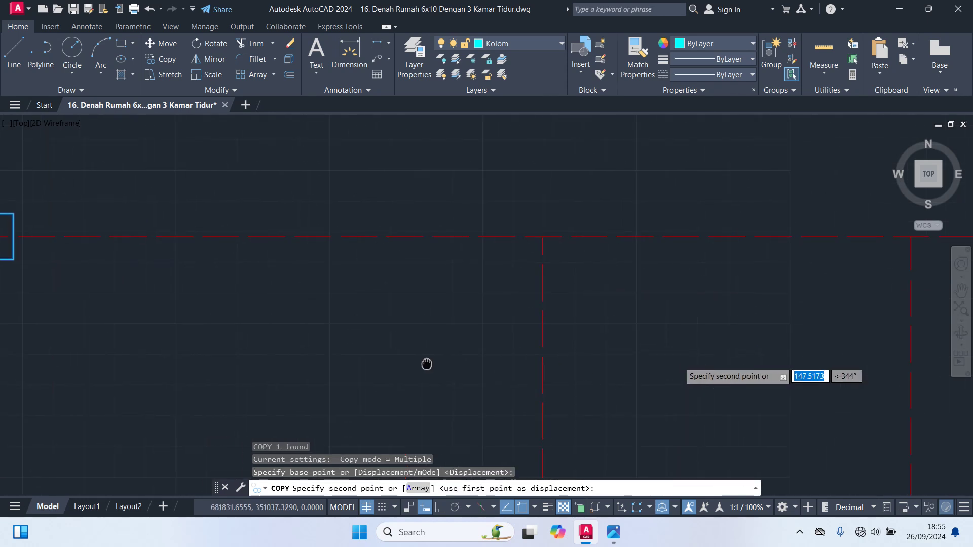
click(543, 236)
scroll(702, 361, down, 3)
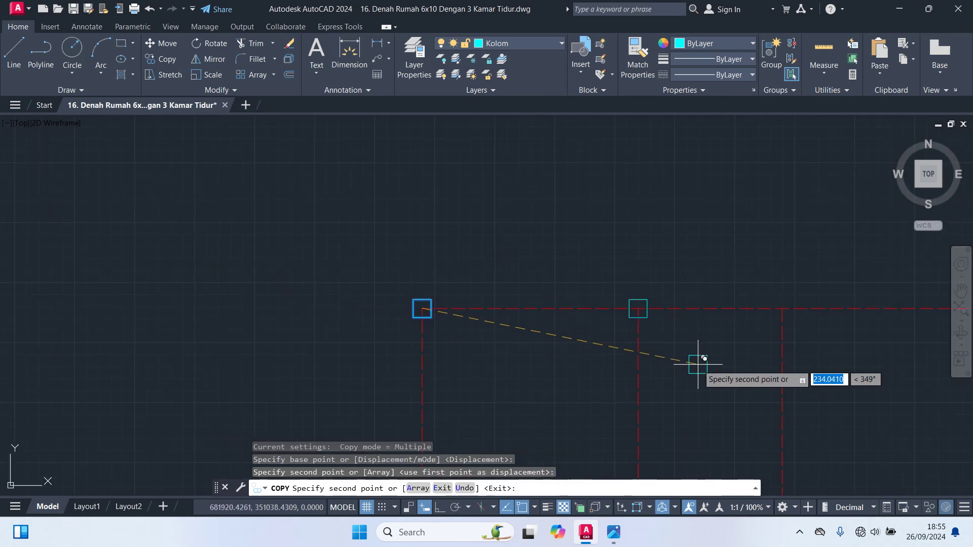
middle_drag(702, 361, 664, 63)
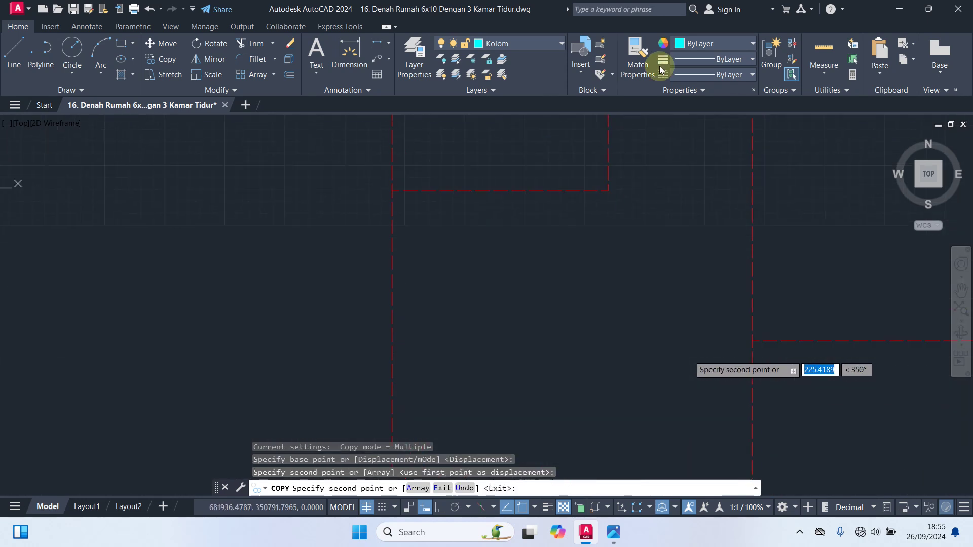
click(609, 191)
scroll(464, 285, down, 3)
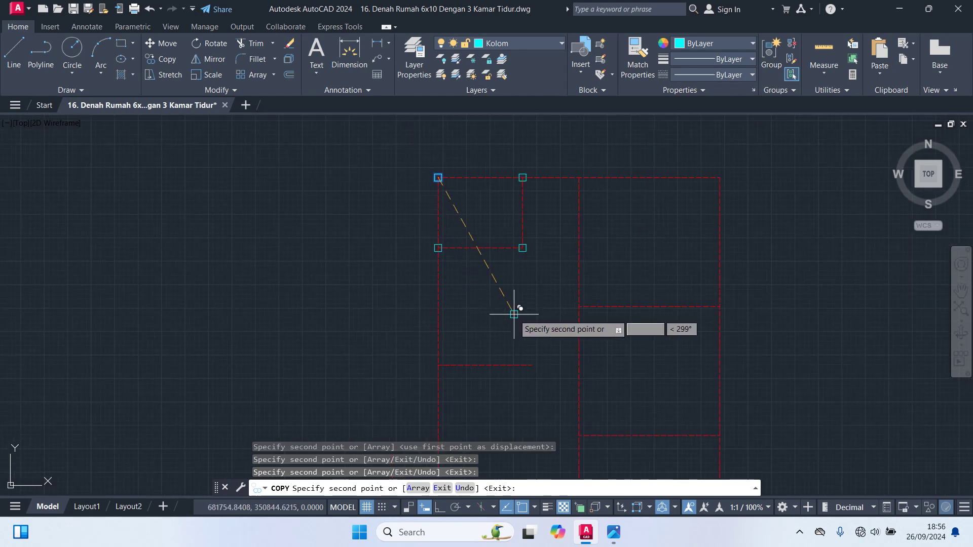
Place column copies where the middle and right axes meet the top axis, and at both ends of the upper-right room's lower axis.
middle_drag(577, 260, 528, 307)
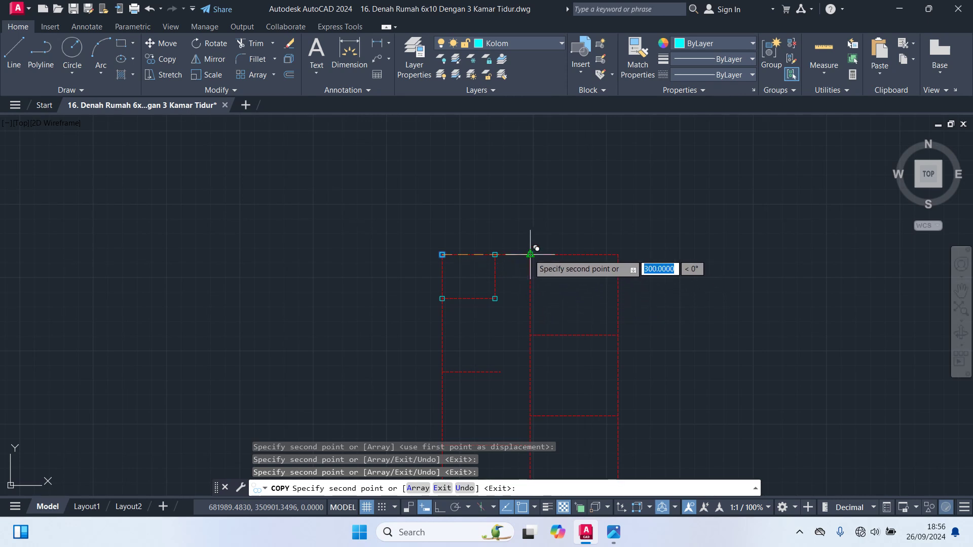
click(531, 255)
scroll(615, 276, up, 2)
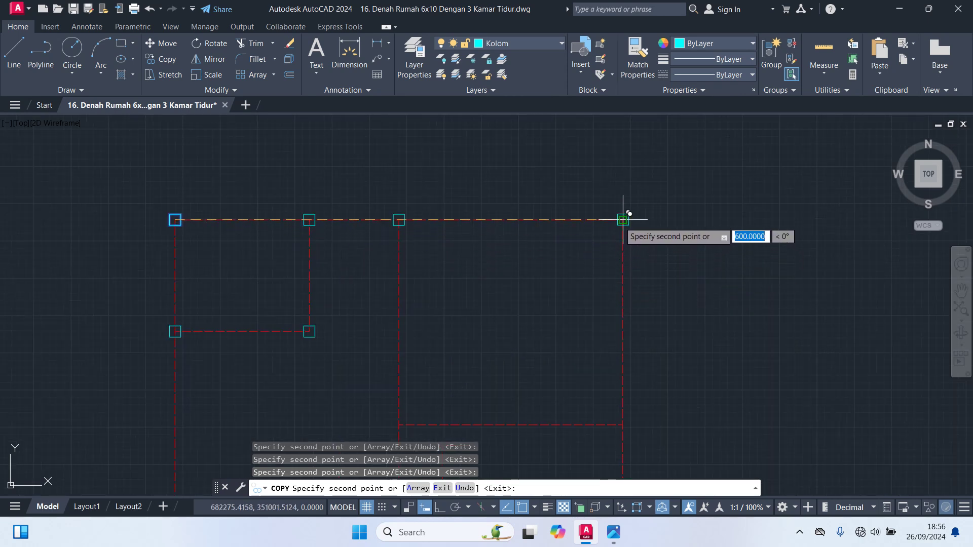
click(623, 220)
middle_drag(632, 358, 645, 263)
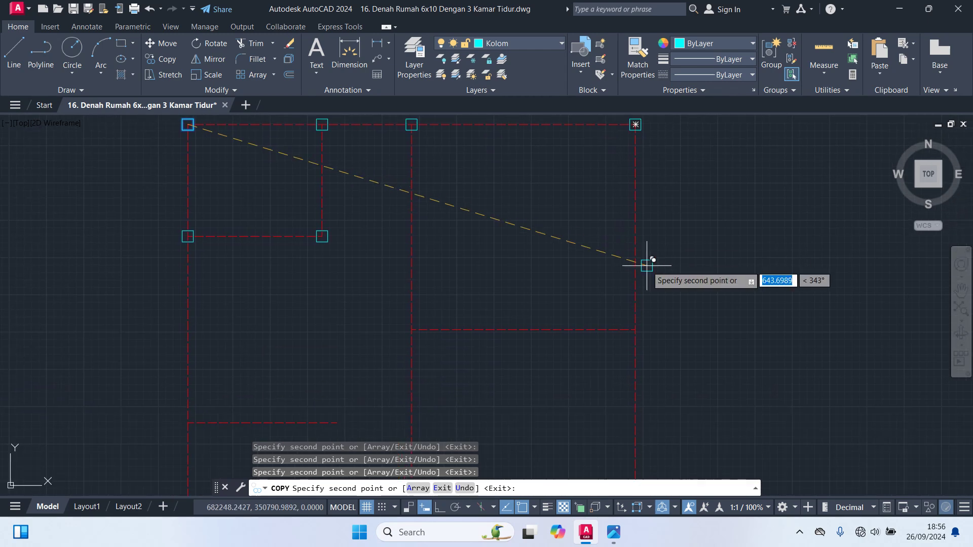
click(636, 329)
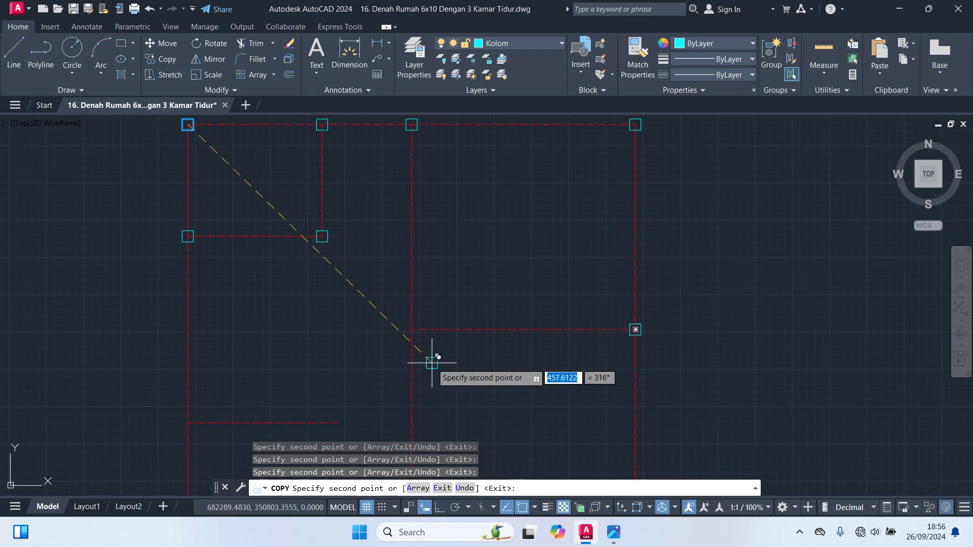
click(411, 329)
Copy columns to the short horizontal axis's left end, level with it on the middle axis, and both ends of the second right-hand horizontal axis.
scroll(480, 382, down, 2)
middle_drag(479, 383, 483, 366)
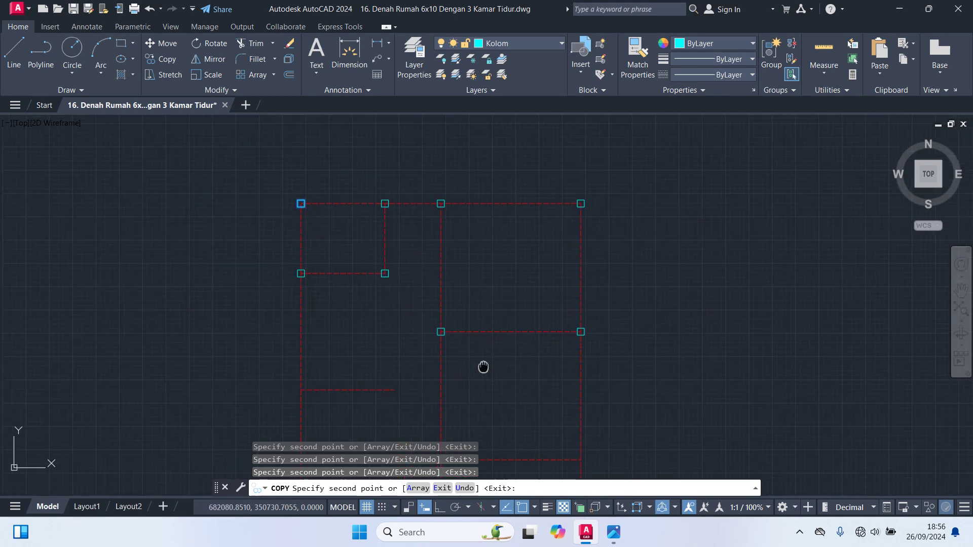
middle_drag(505, 303, 516, 268)
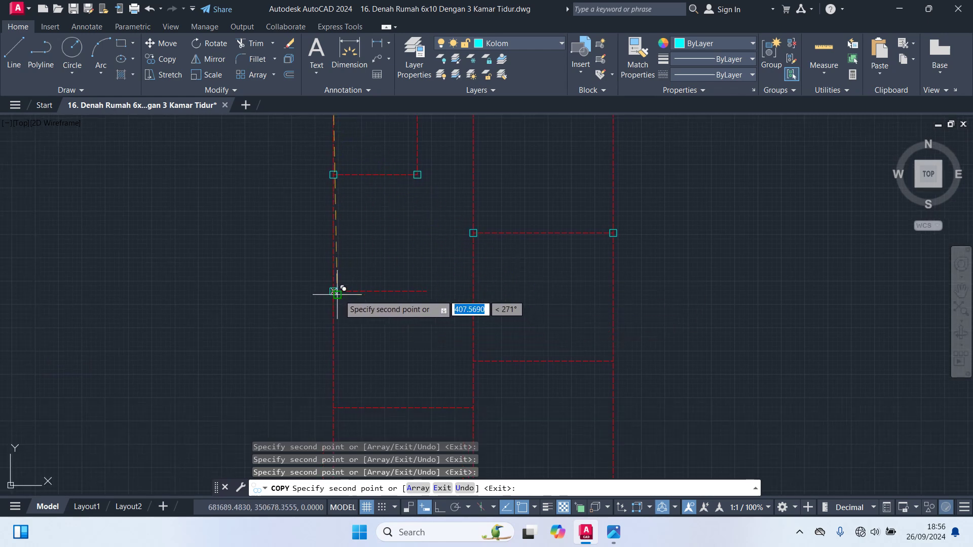
click(334, 292)
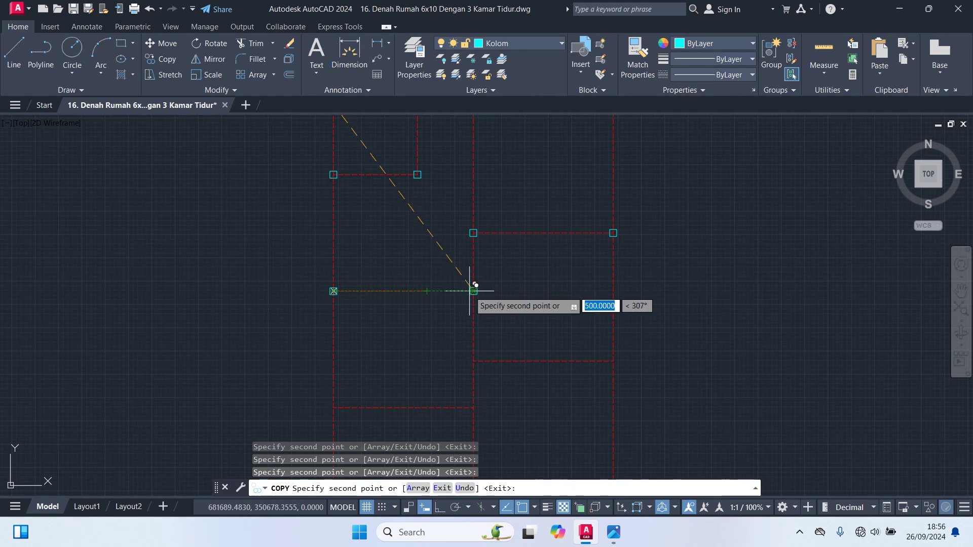
click(472, 291)
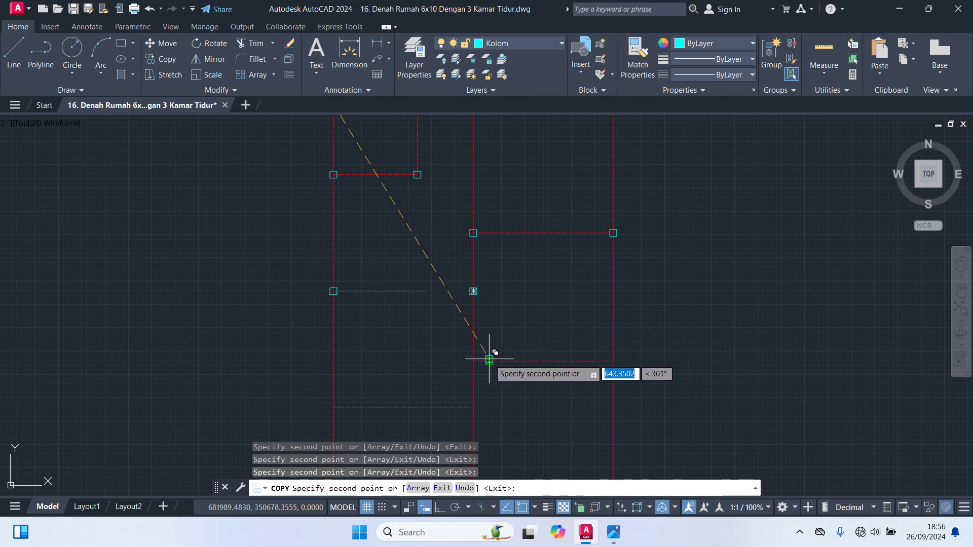
click(475, 361)
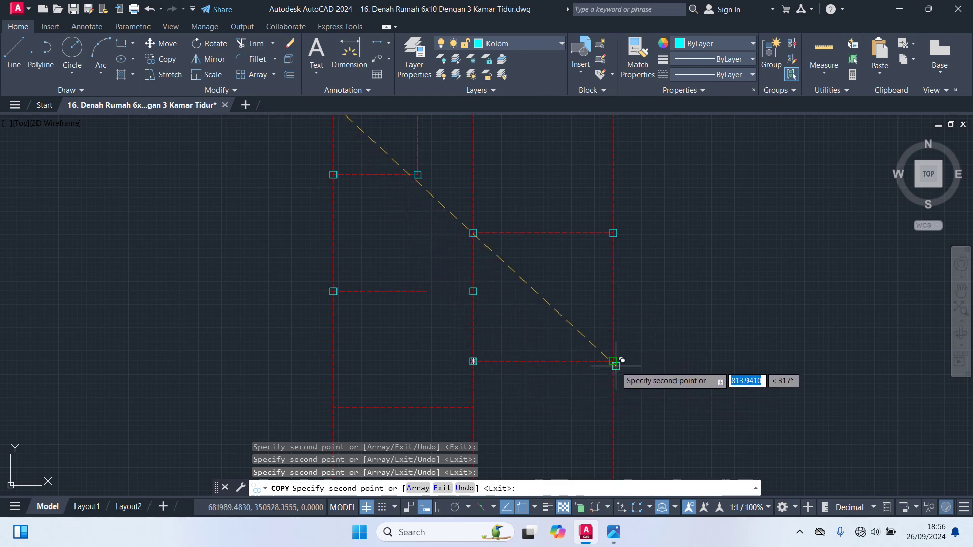
Place column copies on all four corners of the lower-left room.
middle_drag(667, 382, 664, 277)
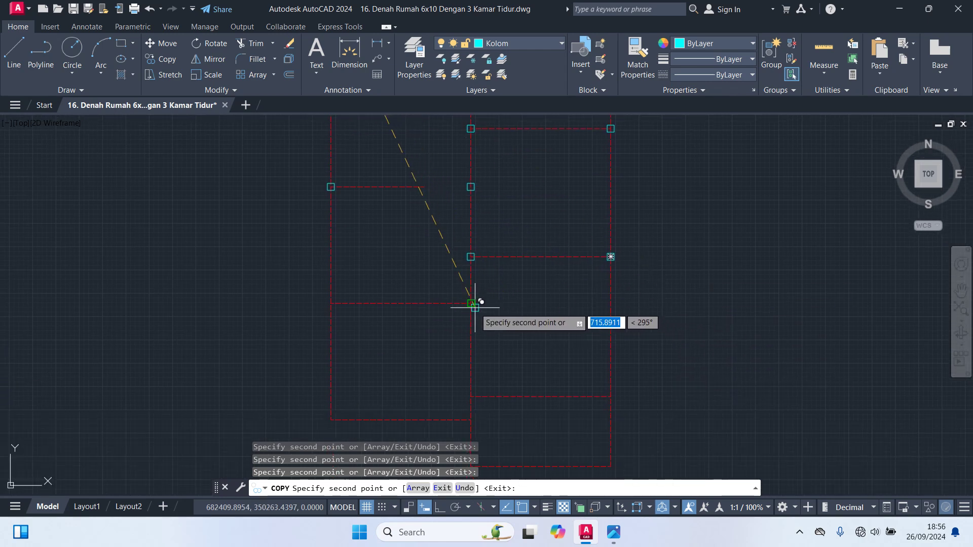
click(475, 313)
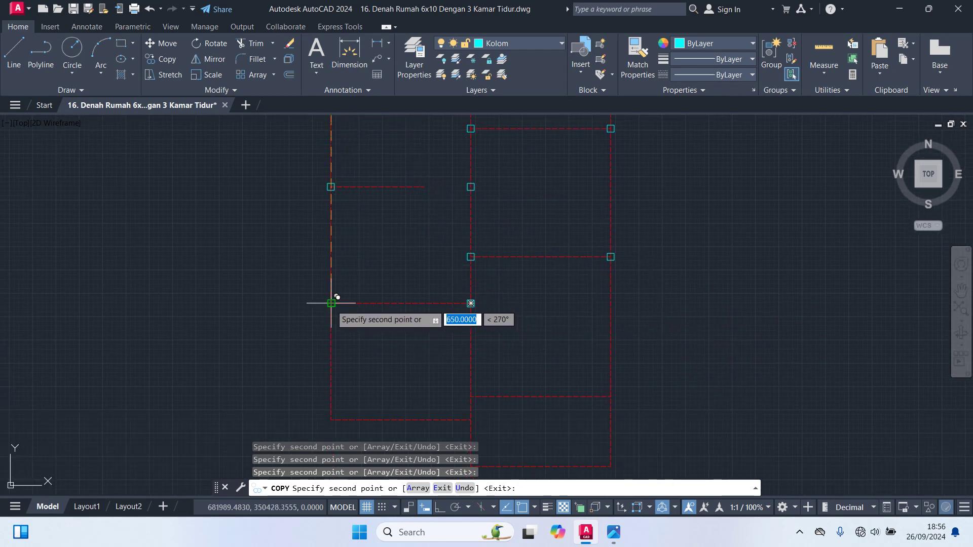
middle_drag(388, 350, 400, 309)
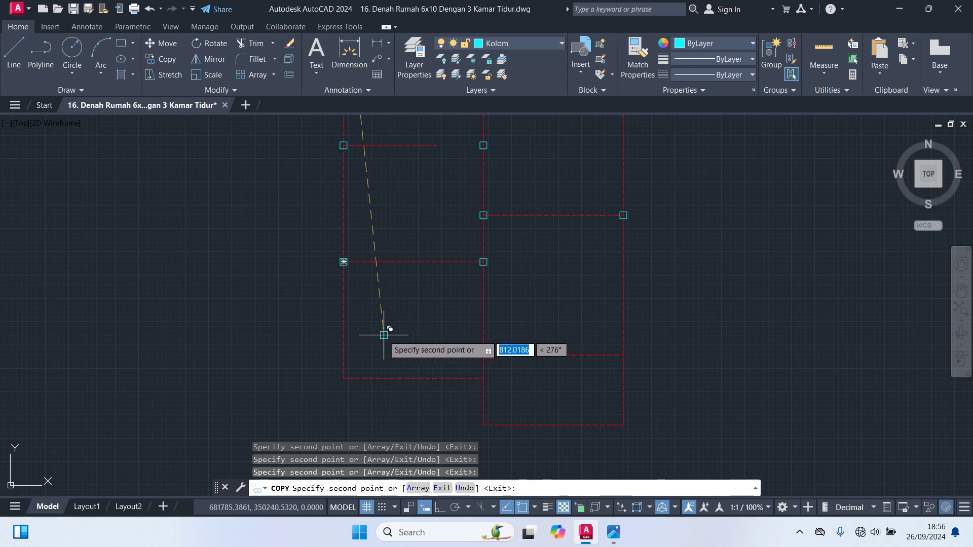
click(344, 377)
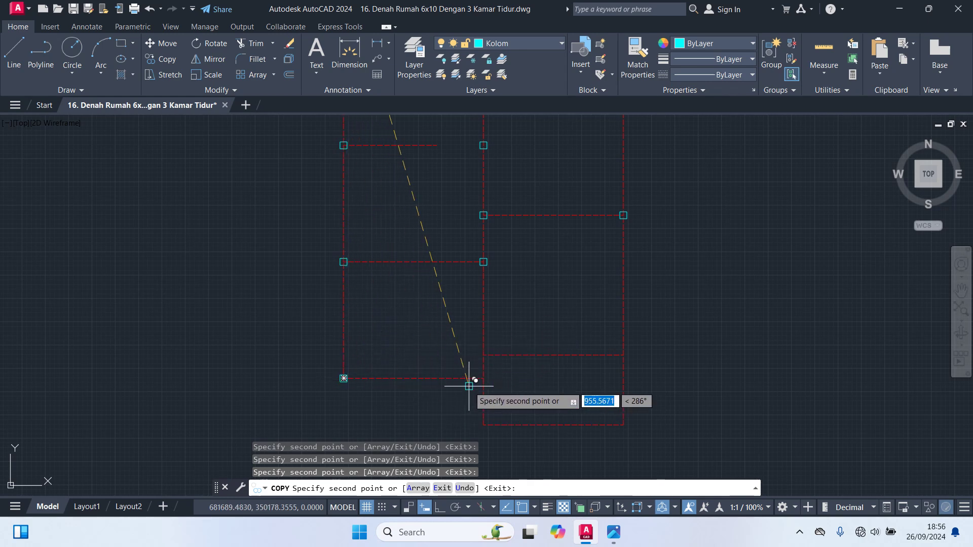
click(483, 378)
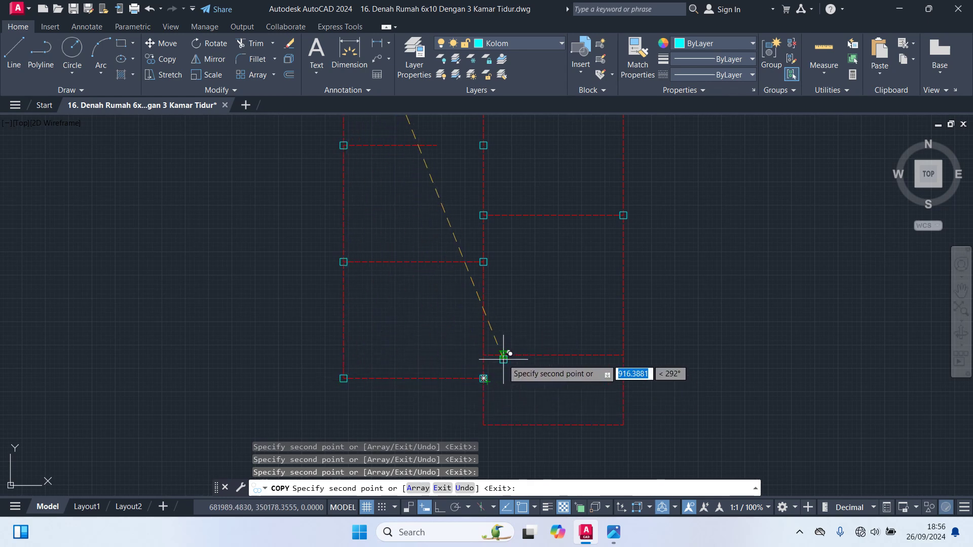
Place column copies on all four corners of the narrow space at the plan's lower right.
click(484, 355)
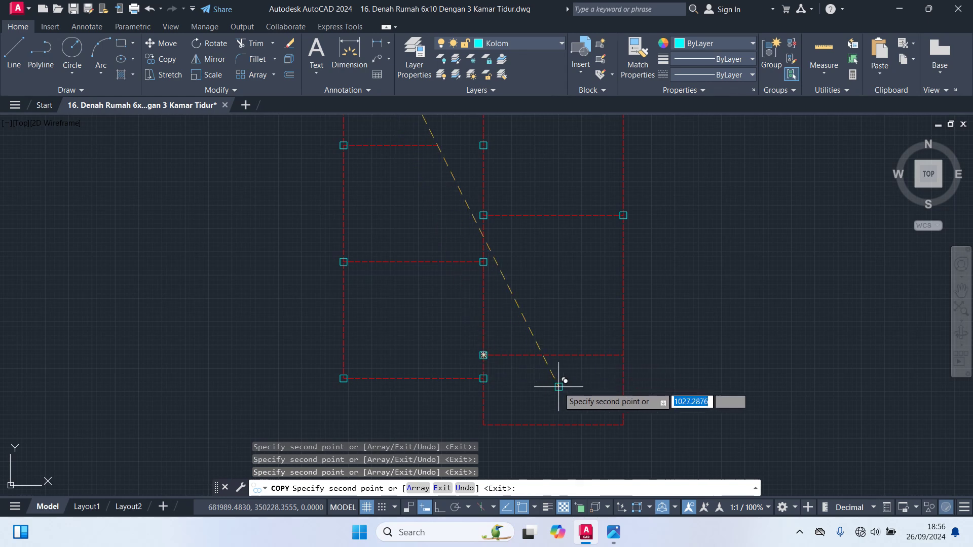
click(623, 355)
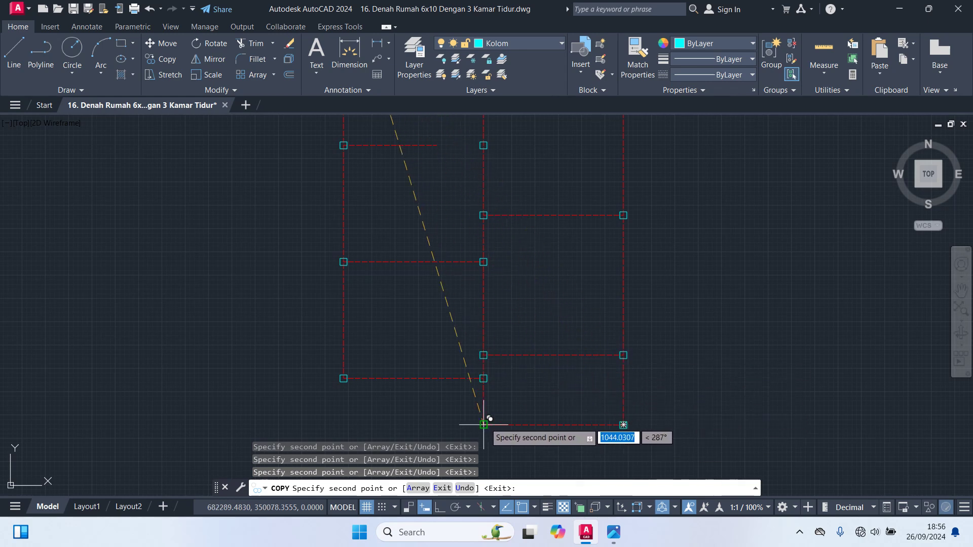
click(484, 425)
Place the last column copy on the free right end of the short horizontal axis and finish copying.
middle_drag(443, 276, 457, 420)
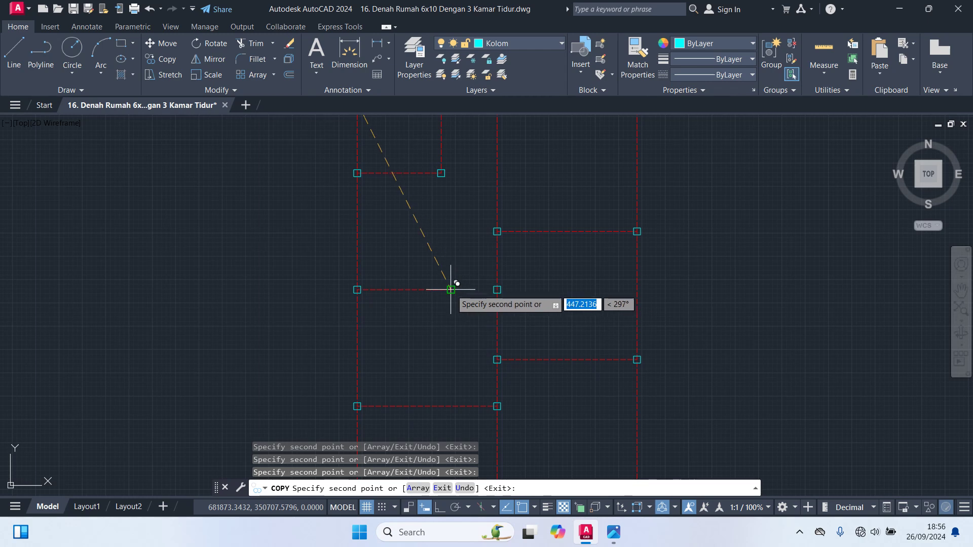
scroll(437, 349, down, 1)
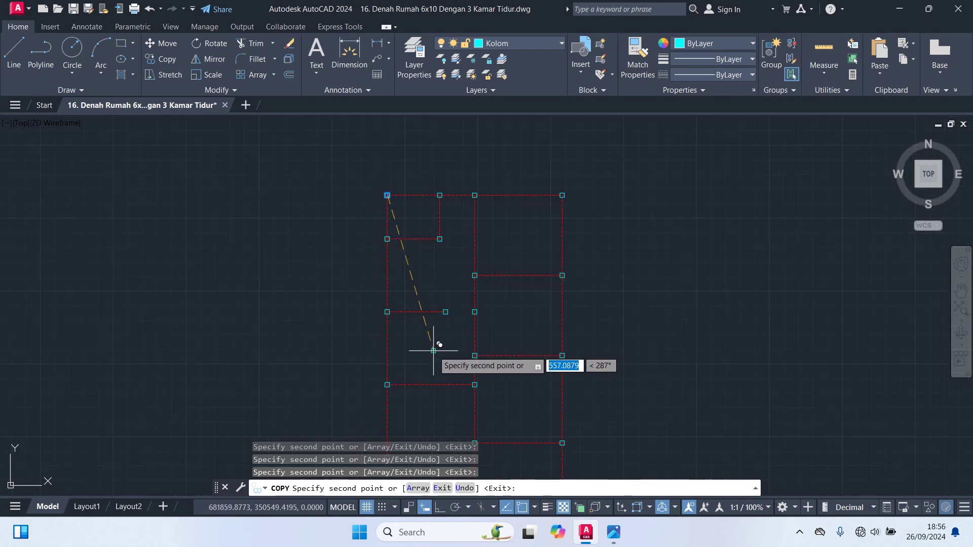
key(Return)
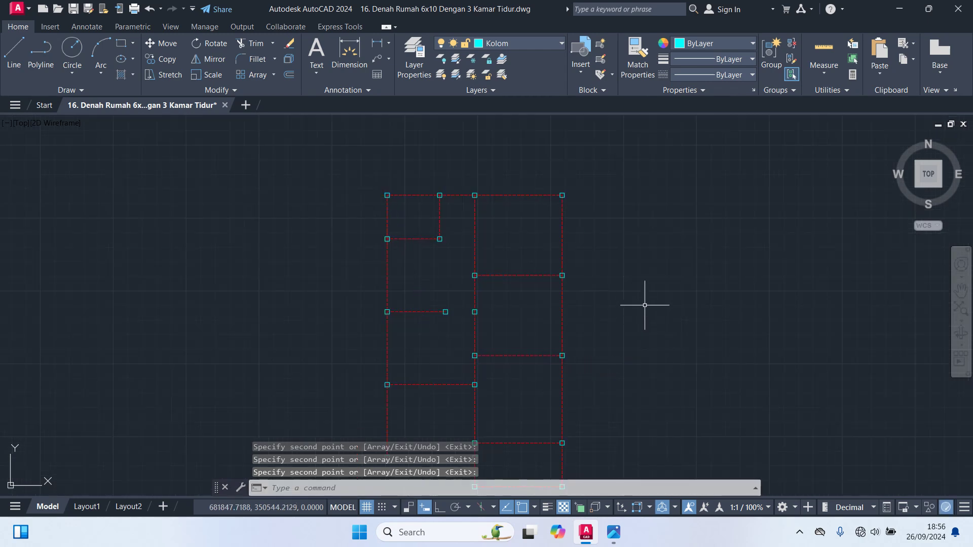
Make Dinding the current layer and draw a wall rectangle along the top axis between the top-left and top-right corner columns.
middle_drag(637, 230, 634, 238)
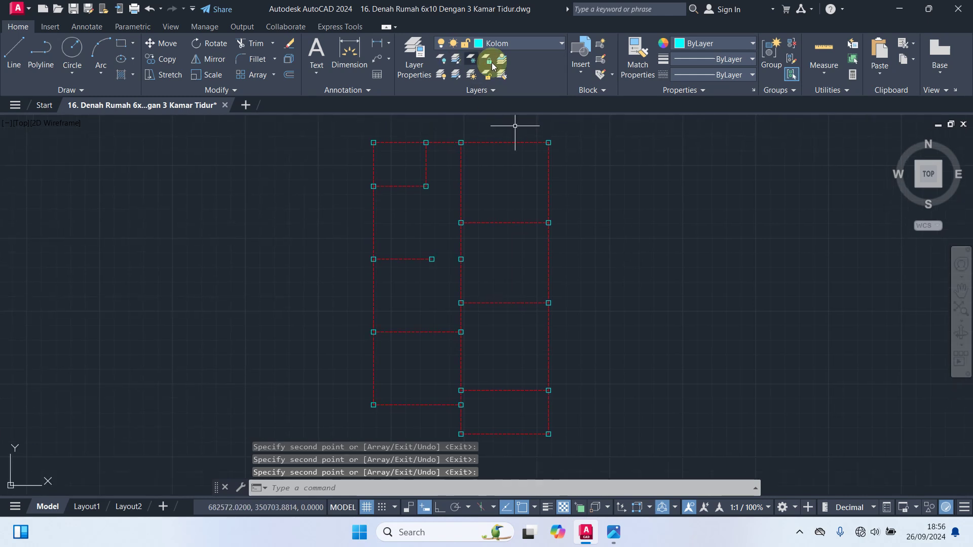
click(528, 40)
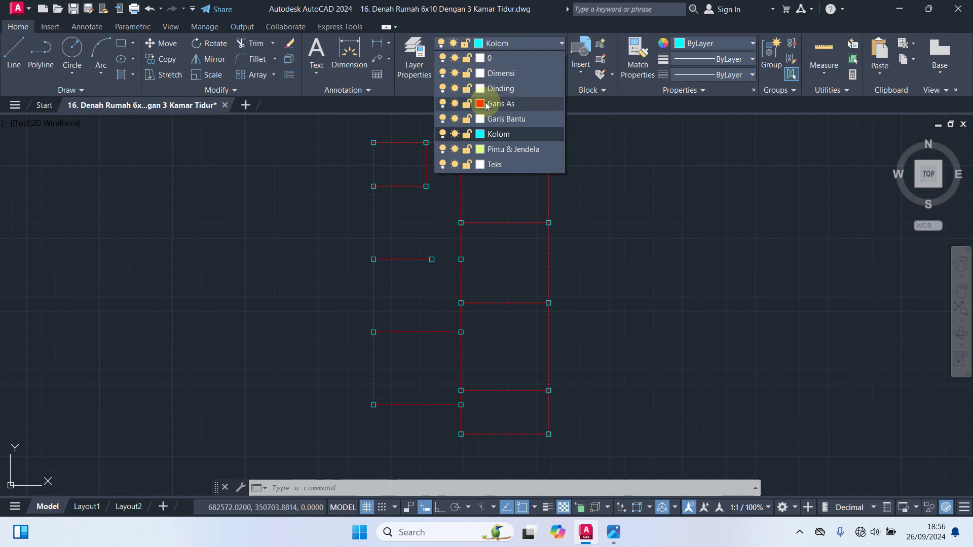
click(500, 89)
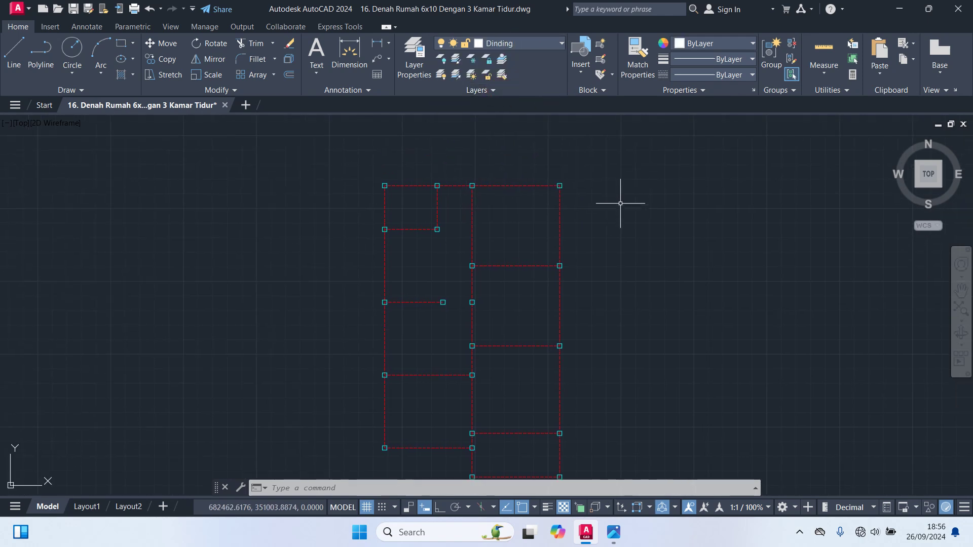
text(rec)
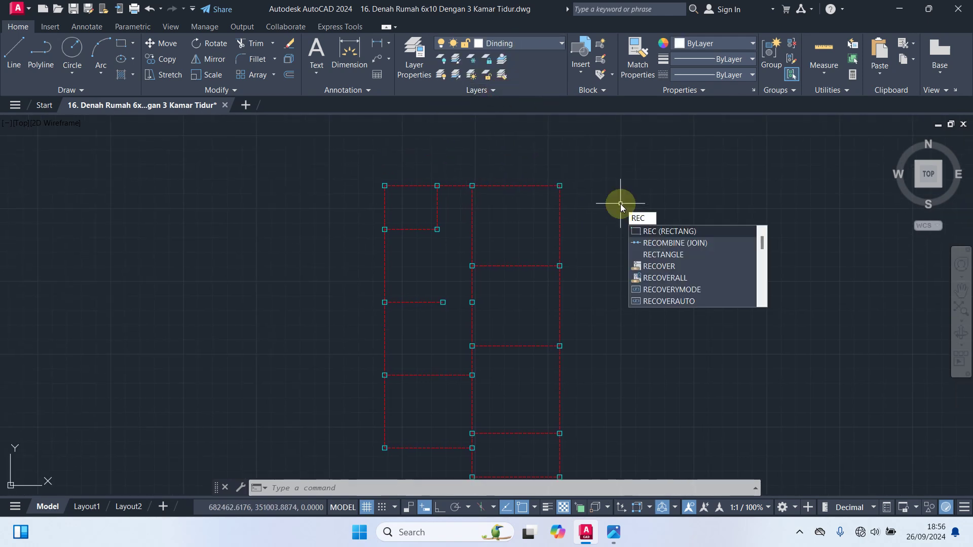
key(Return)
scroll(441, 169, up, 3)
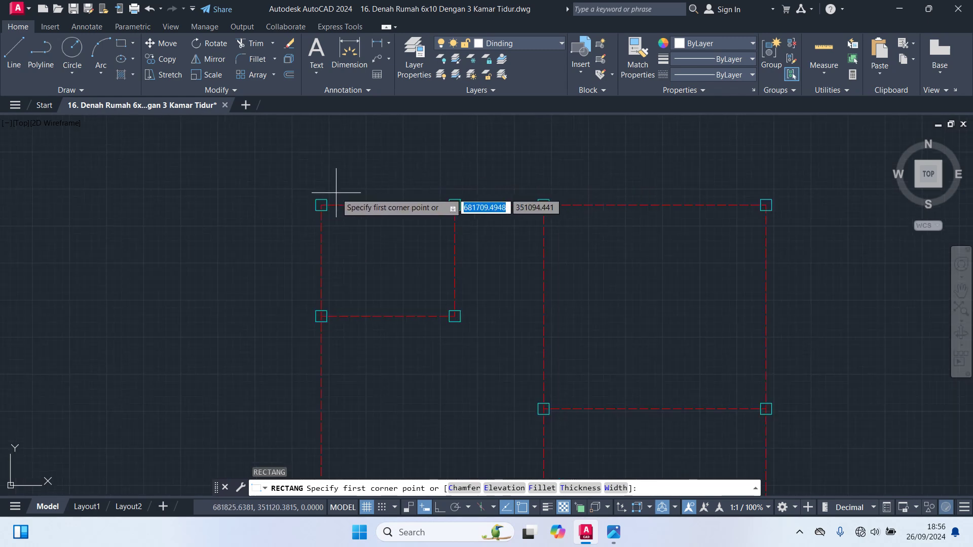
click(322, 204)
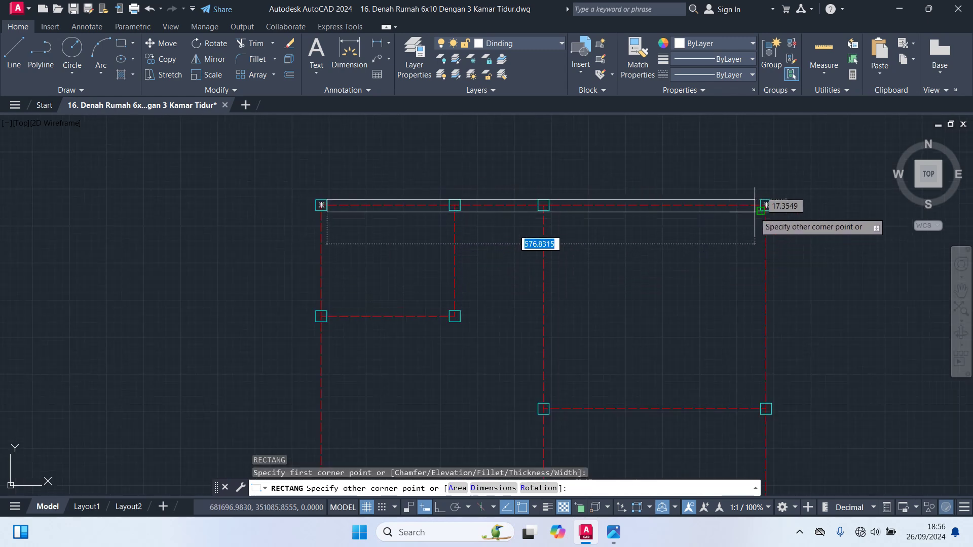
click(760, 210)
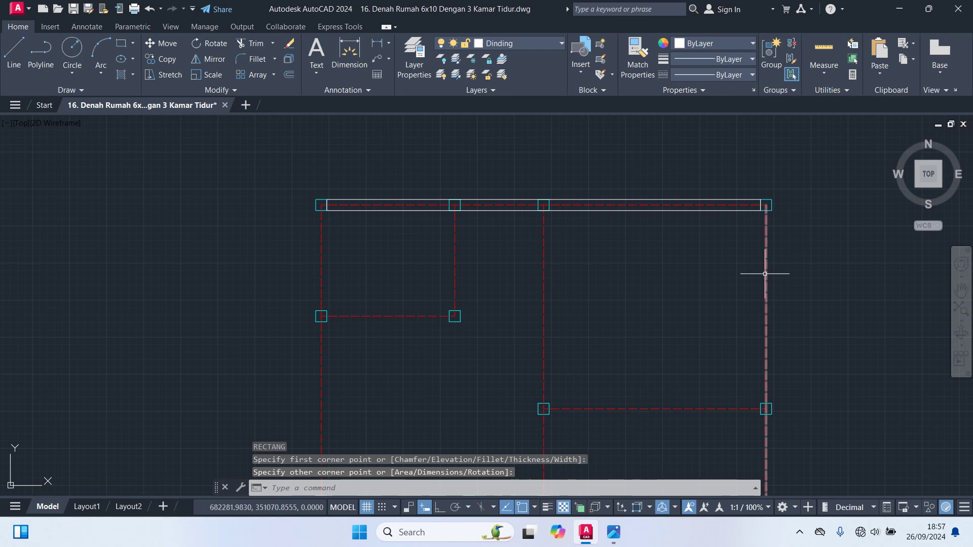
Draw a wall rectangle along the right outer axis between the top-right and bottom-right corner columns.
key(Return)
scroll(766, 240, up, 4)
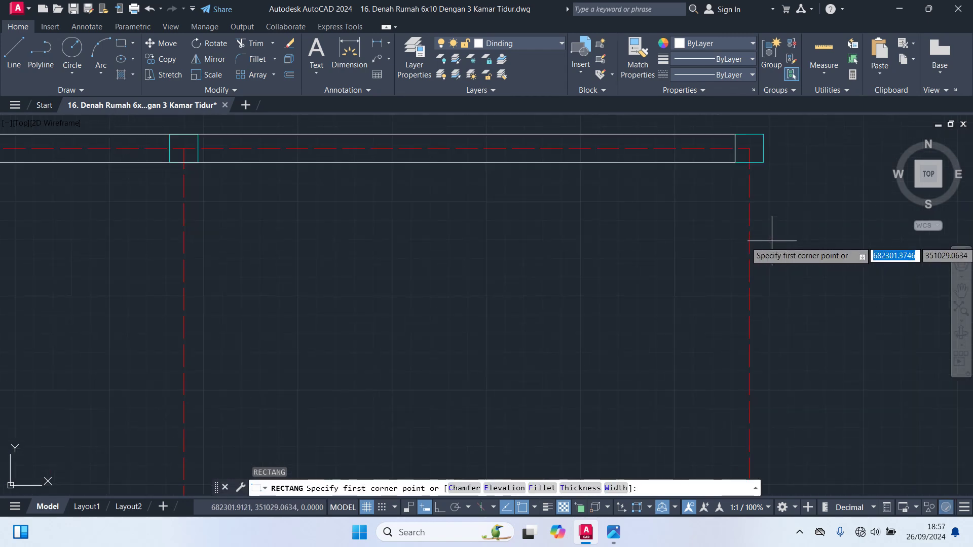
click(735, 163)
scroll(736, 203, down, 3)
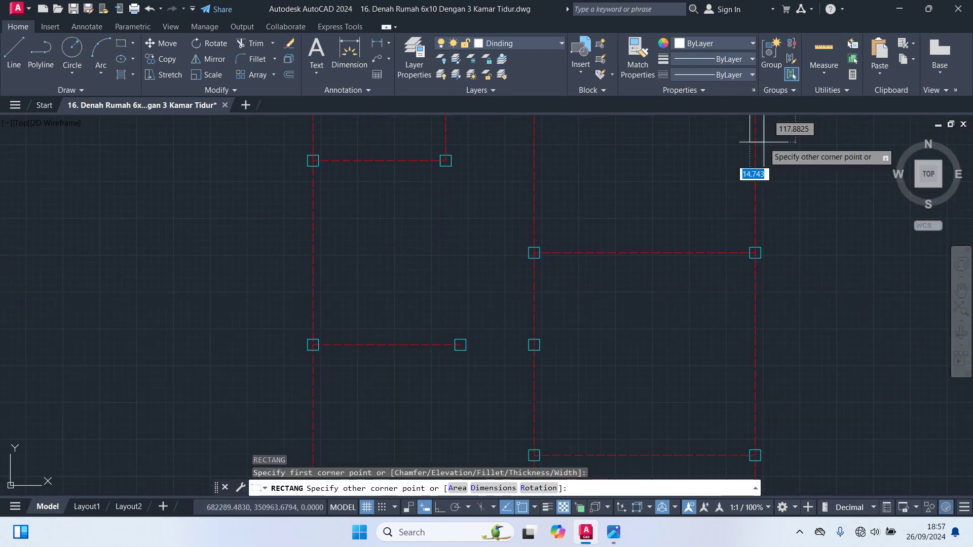
middle_drag(755, 410, 727, 163)
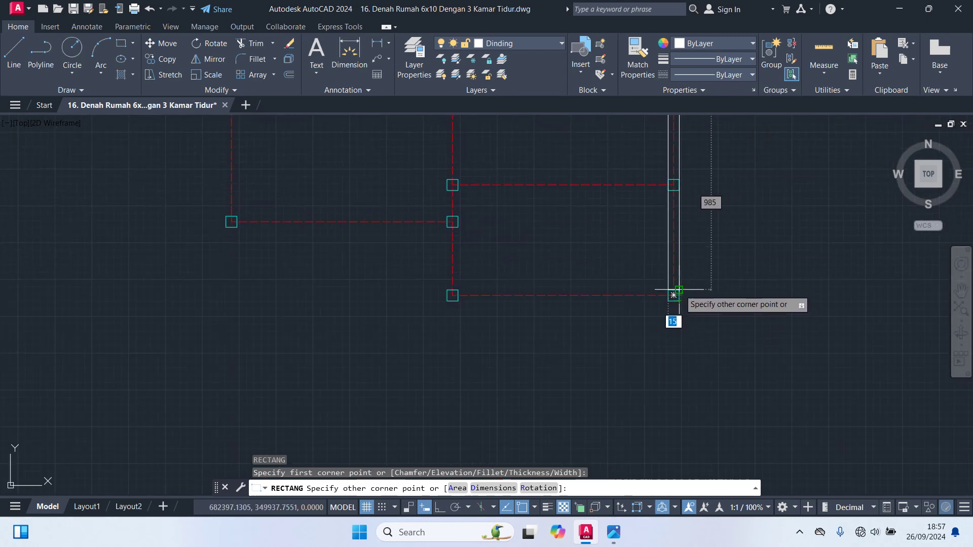
click(673, 295)
Draw wall rectangles along the bottom axis of the narrow lower-right space and up its short left side to the next column.
key(Return)
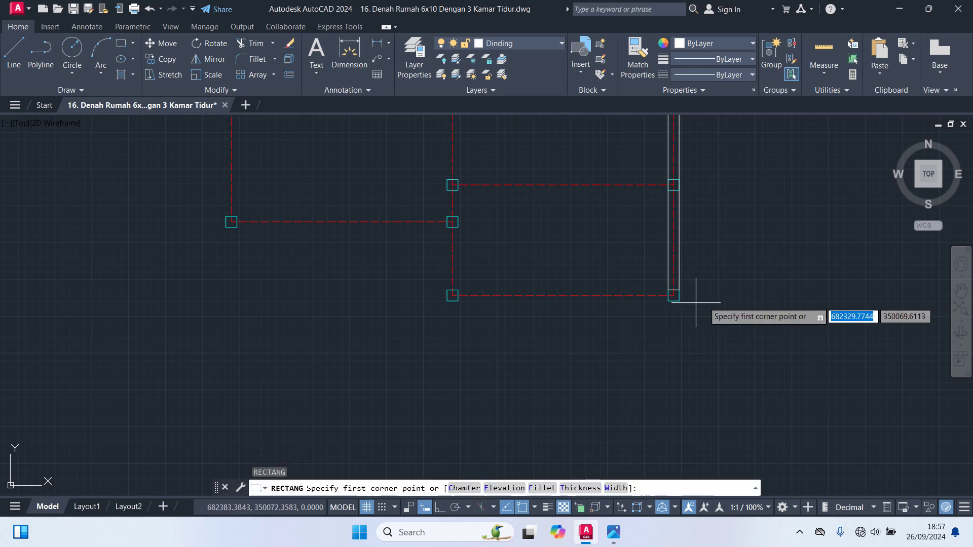
scroll(663, 304, up, 2)
click(672, 280)
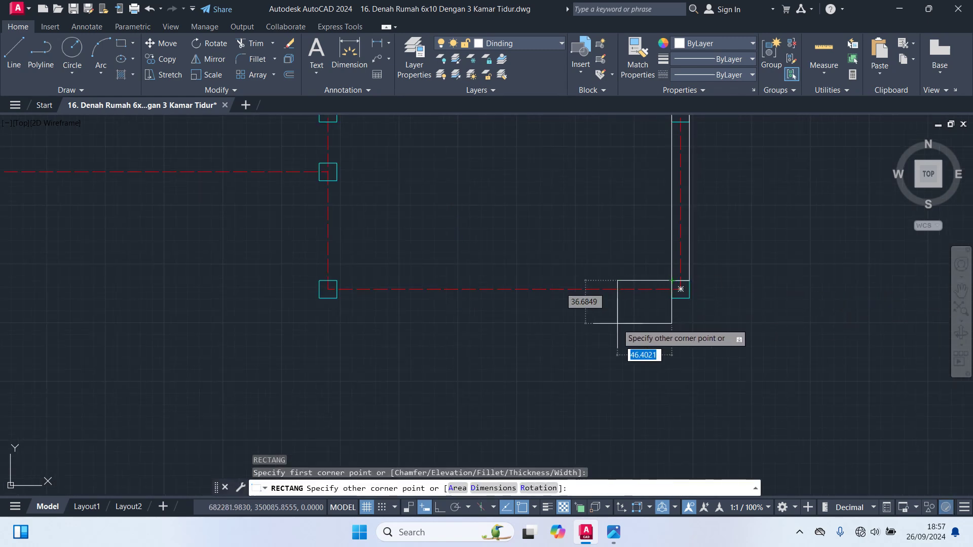
click(337, 298)
key(Return)
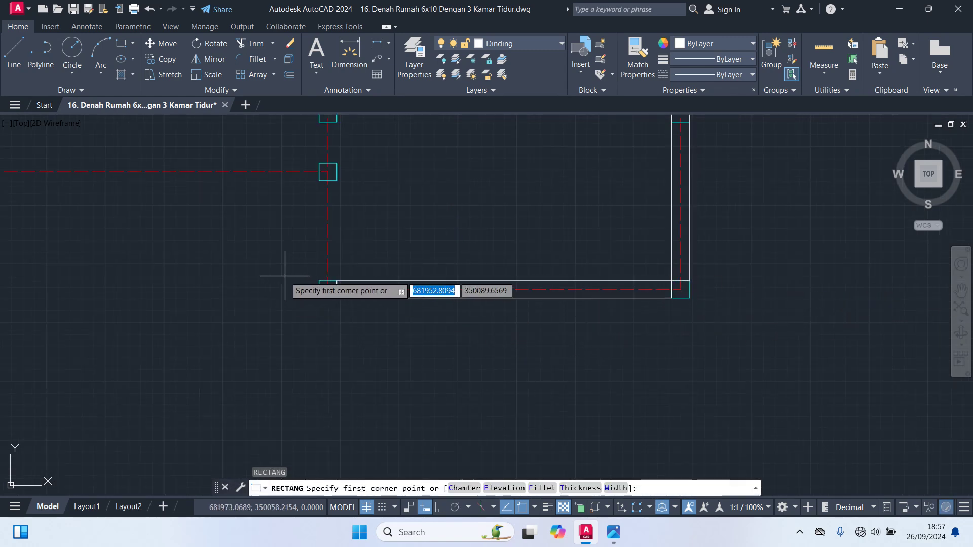
click(320, 280)
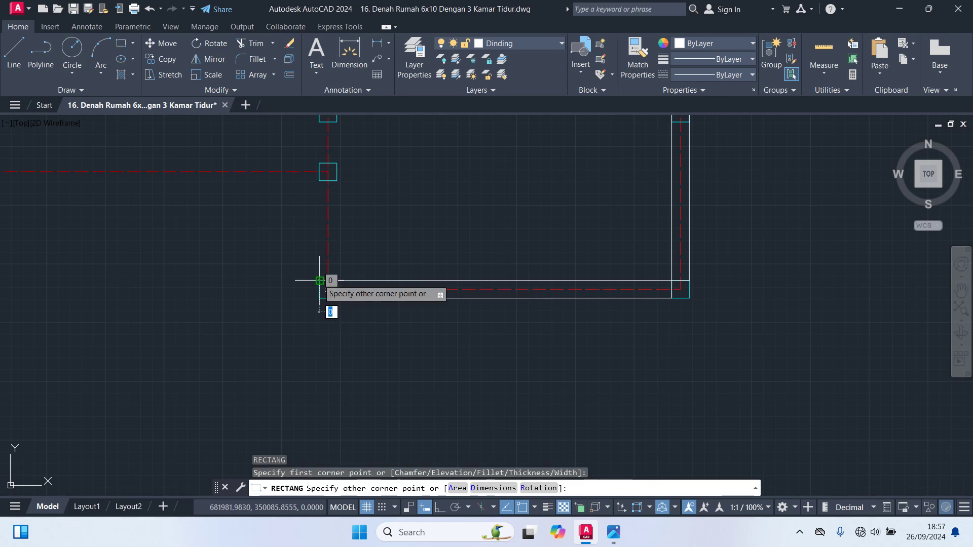
click(336, 180)
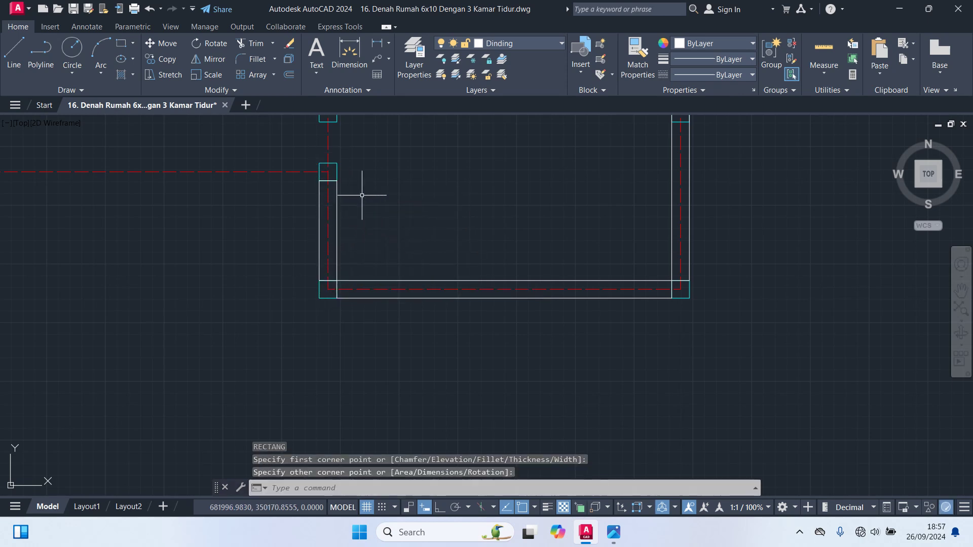
Draw a wall rectangle along the bottom axis of the lower-left room between its two corner columns.
scroll(406, 217, down, 2)
middle_drag(406, 217, 593, 314)
key(Return)
scroll(520, 304, up, 2)
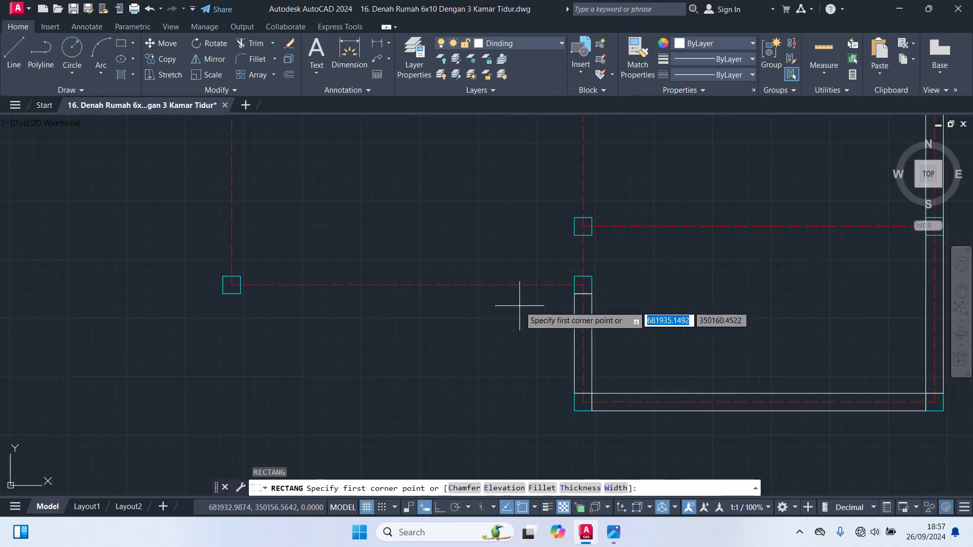
click(576, 276)
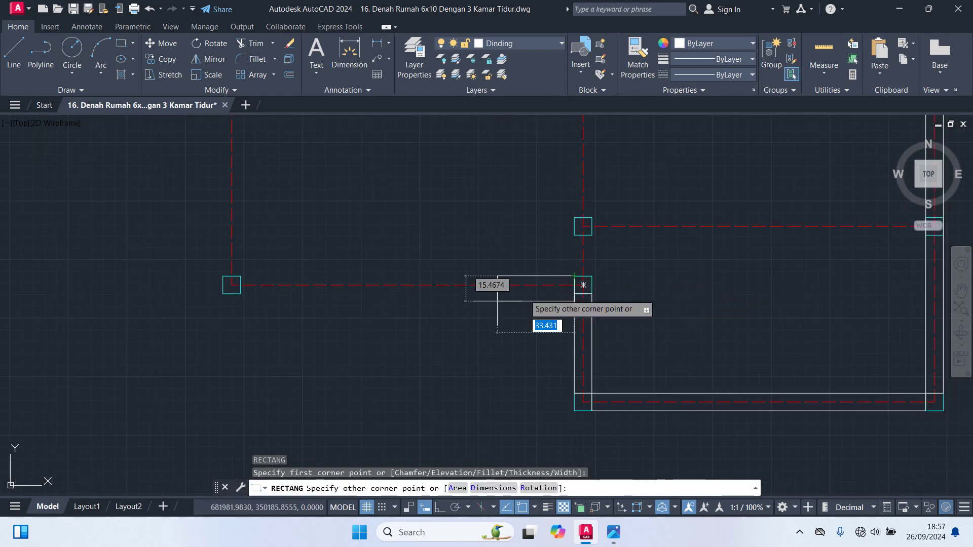
click(240, 294)
Draw a 15-wide wall rectangle along the left outer axis between the bottom-left and top-left corner columns.
scroll(282, 347, down, 2)
middle_drag(298, 253, 431, 340)
key(Return)
click(389, 390)
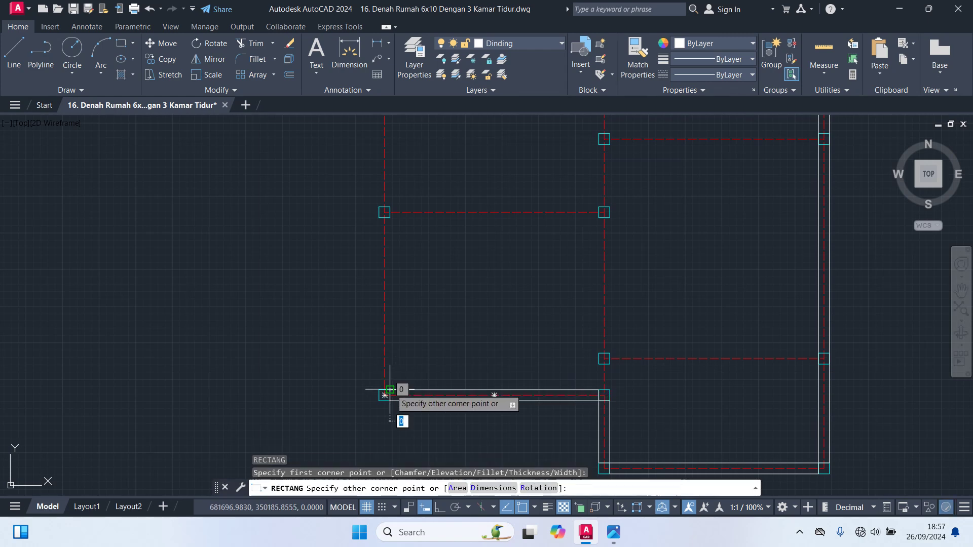
scroll(370, 218, down, 4)
scroll(420, 202, up, 5)
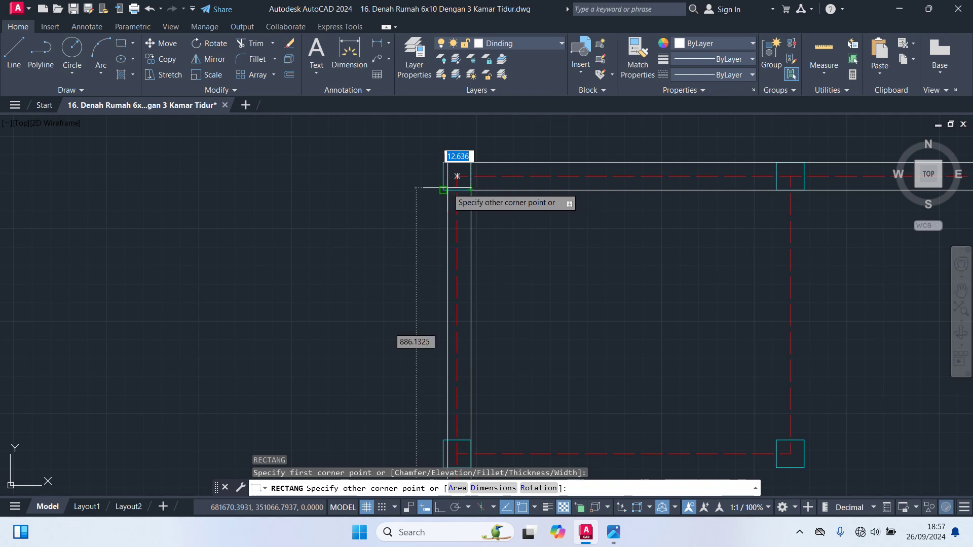
text(15)
key(Return)
Draw a wall rectangle along the central vertical axis from the lower-left room's bottom-right column up to the top wall.
scroll(406, 274, down, 5)
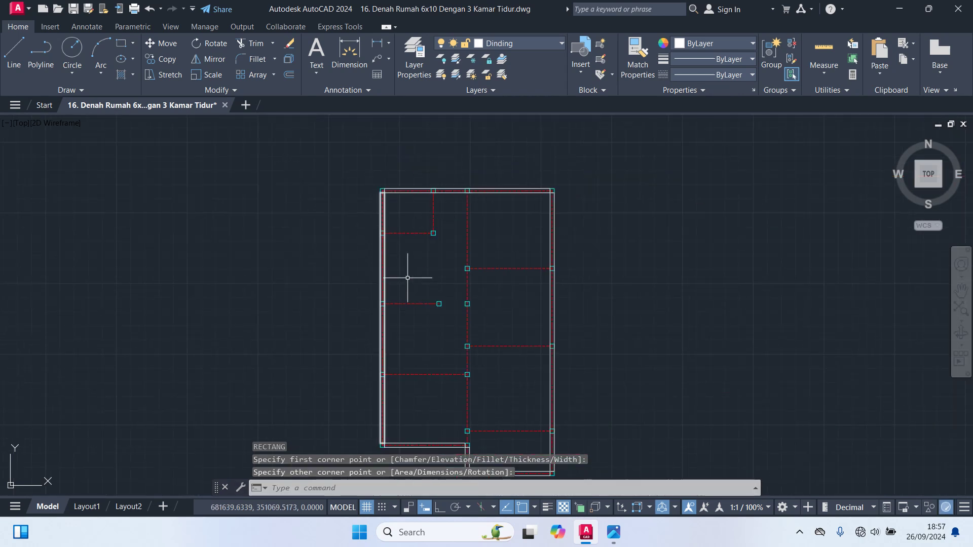
scroll(428, 304, up, 2)
scroll(517, 400, up, 6)
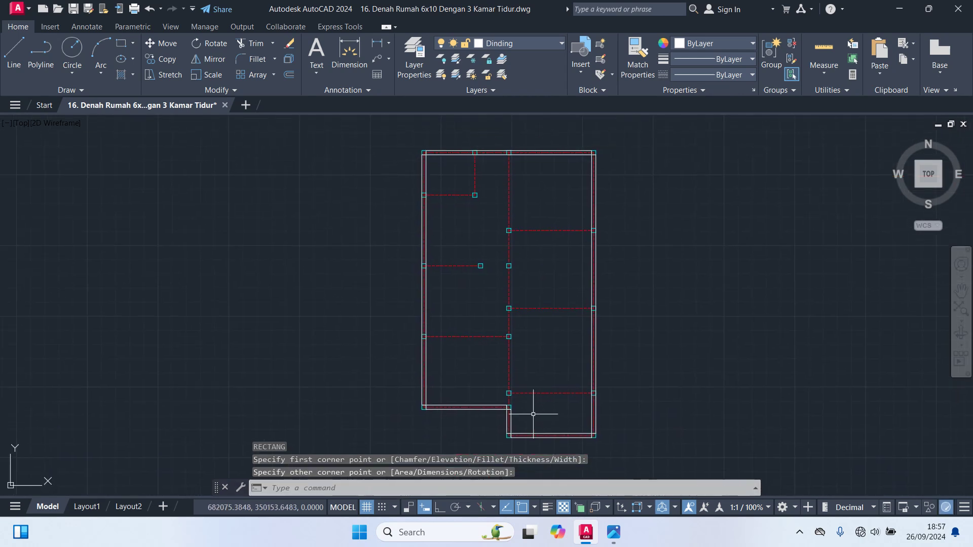
key(Return)
click(461, 390)
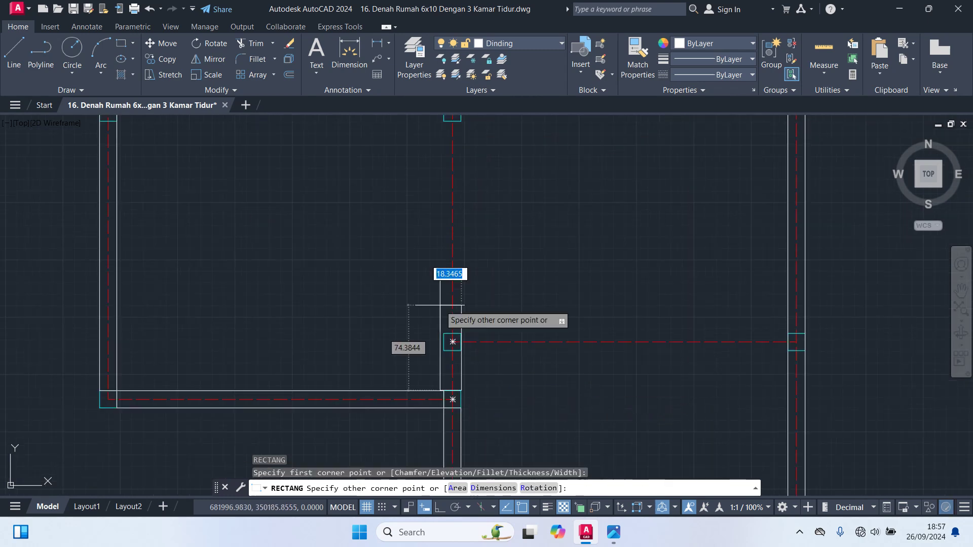
scroll(436, 233, down, 6)
middle_drag(434, 158, 440, 415)
scroll(406, 292, up, 3)
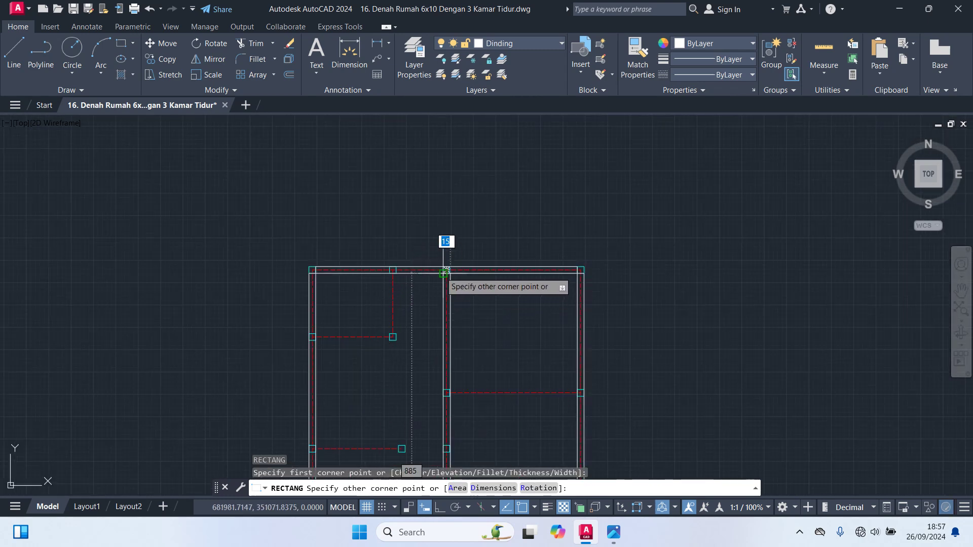
click(452, 267)
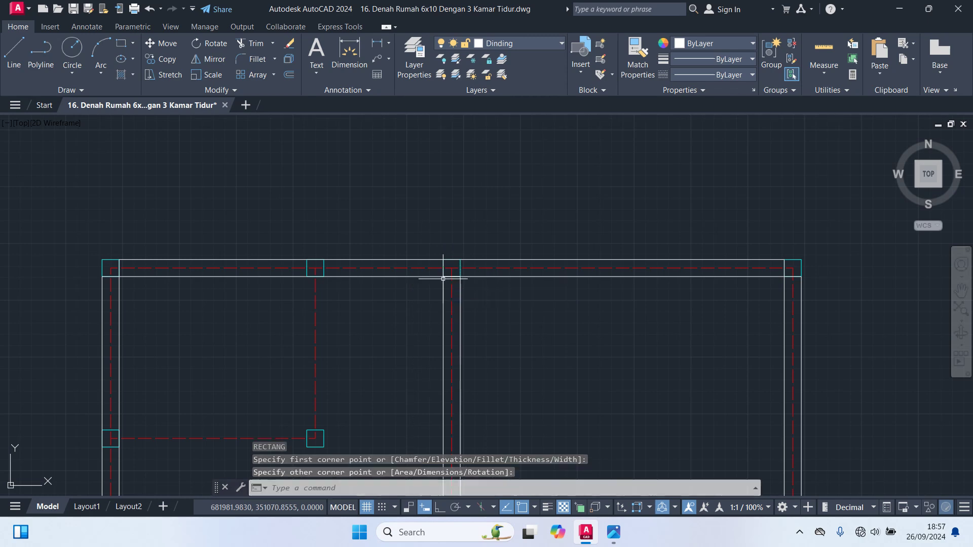
Draw a wall rectangle along the lowest inner horizontal axis on the plan's right half, between the central and right walls.
scroll(436, 283, down, 6)
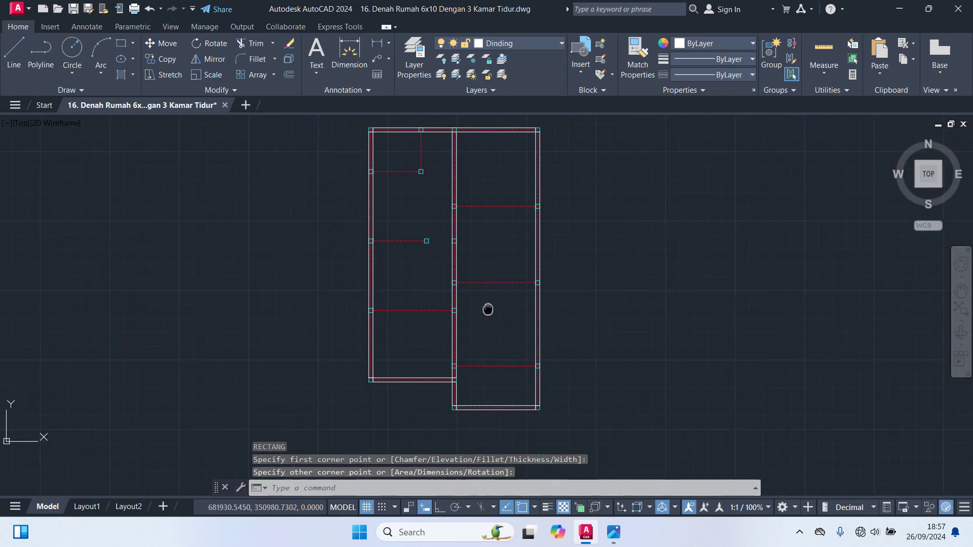
scroll(494, 349, up, 2)
scroll(521, 378, up, 2)
key(Return)
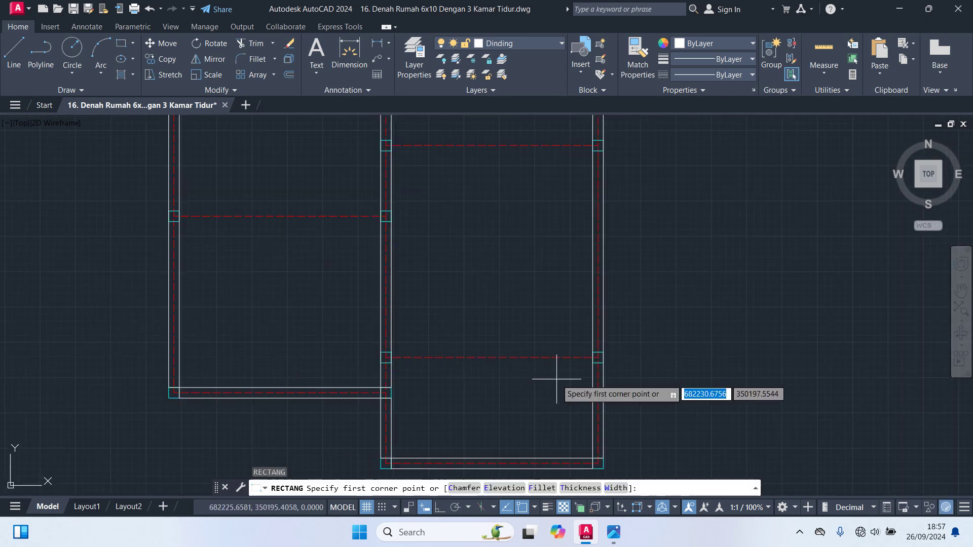
click(593, 352)
click(395, 364)
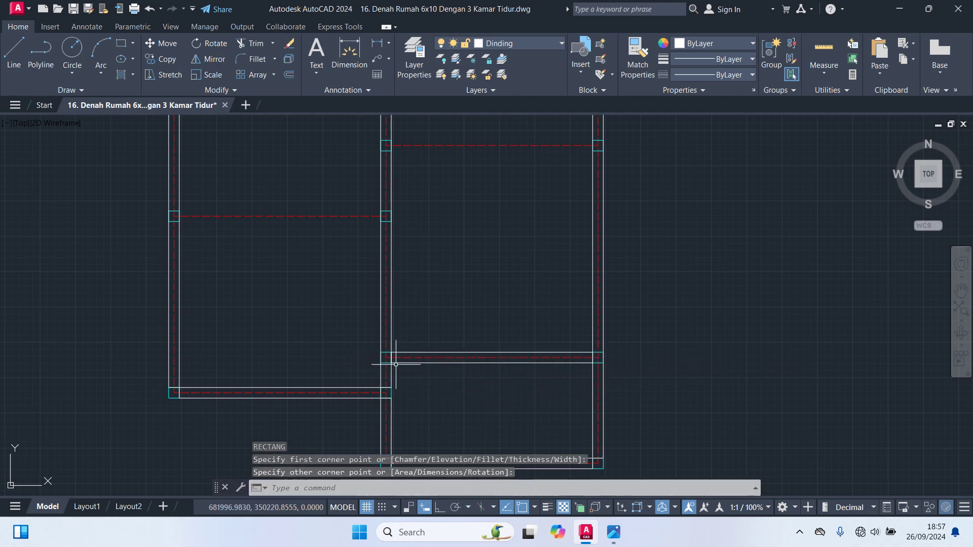
Draw a wall rectangle along the middle horizontal axis of the right half, between the central and right-hand columns.
middle_drag(434, 273, 440, 404)
key(Return)
scroll(564, 276, up, 2)
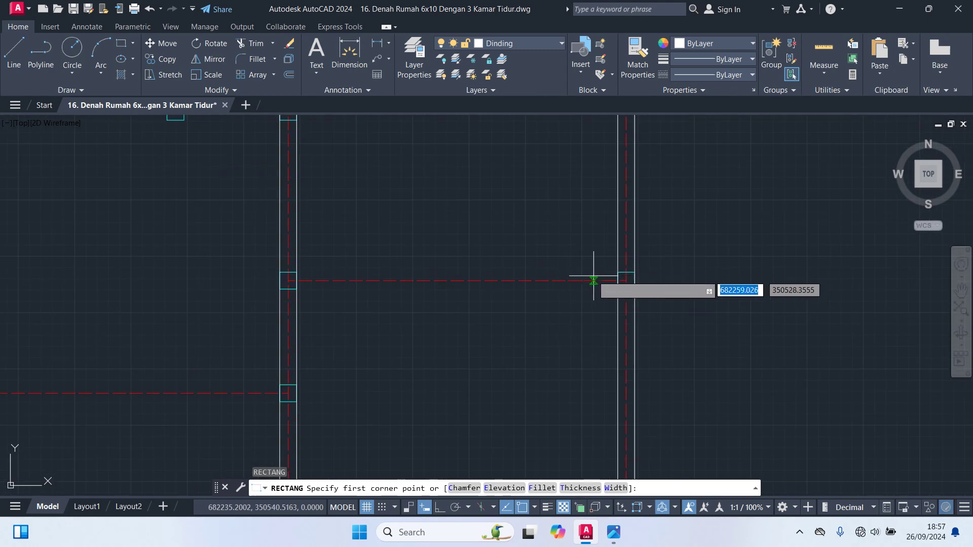
click(618, 272)
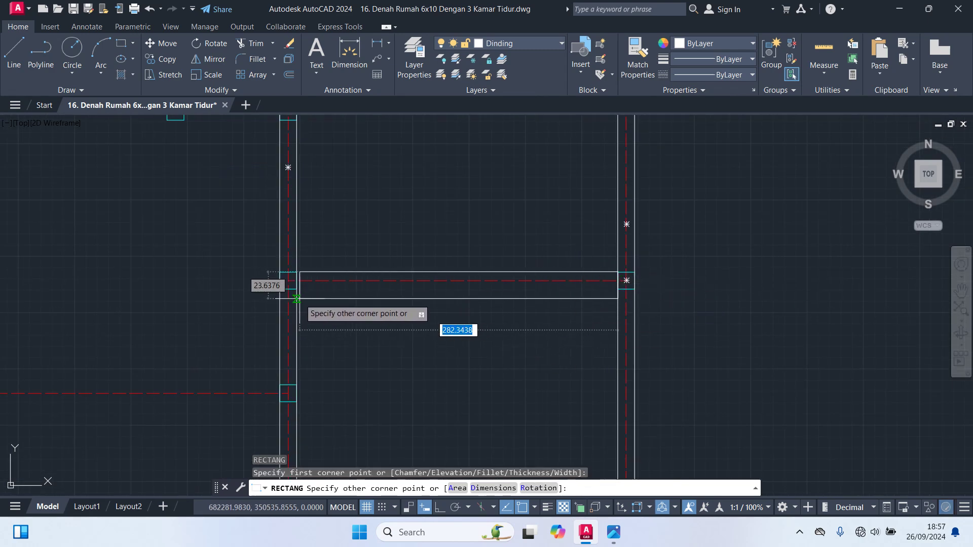
click(281, 288)
Draw a wall rectangle along the uppermost inner horizontal axis of the right half, between the central and right-hand columns.
scroll(341, 338, down, 4)
scroll(389, 341, up, 4)
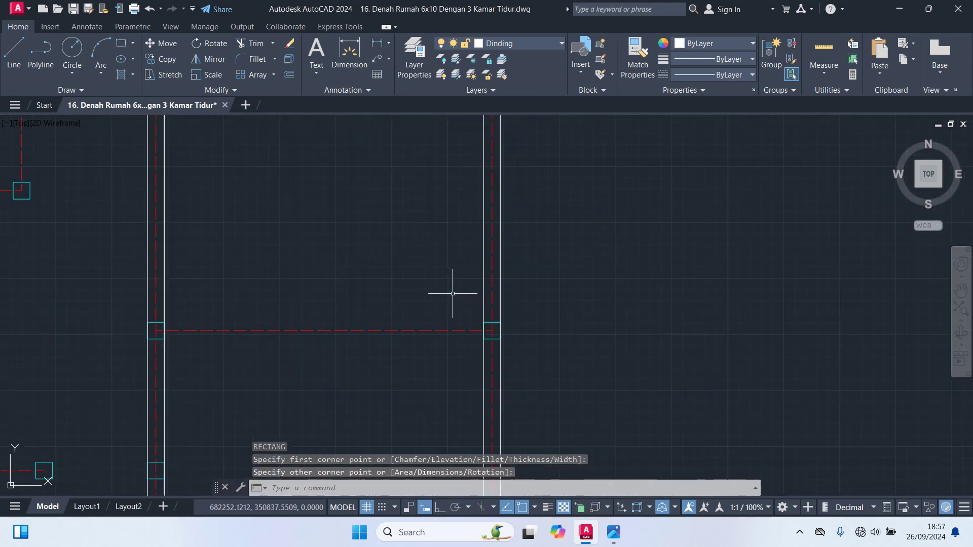
key(Return)
click(484, 322)
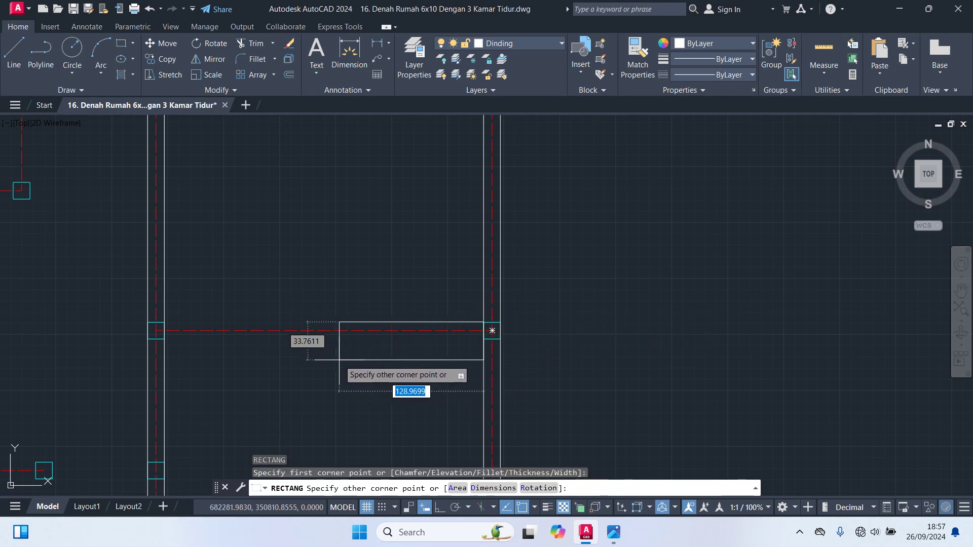
click(165, 338)
Draw a wall rectangle down the right side of the small top-left room, from the top wall to its corner column.
scroll(211, 365, down, 3)
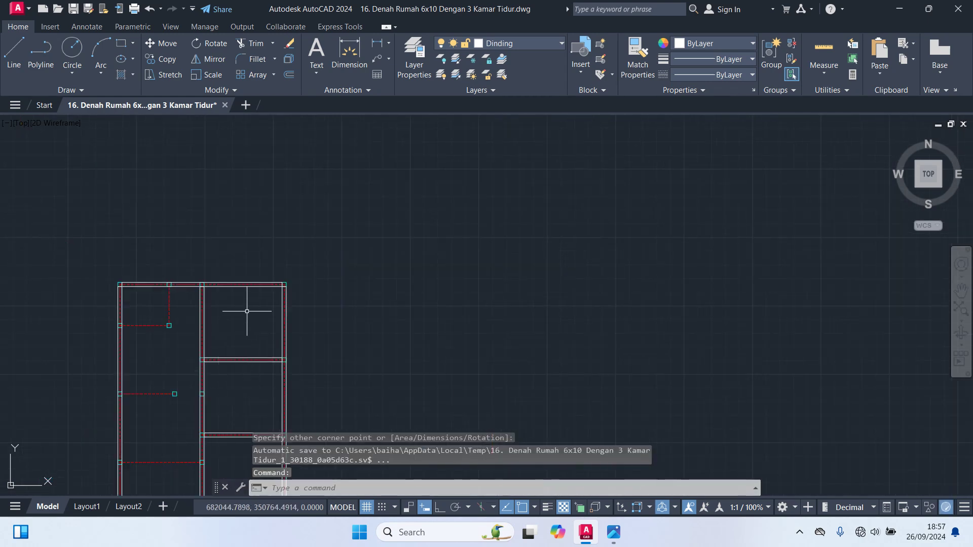
middle_drag(254, 314, 436, 226)
scroll(365, 211, up, 5)
key(Return)
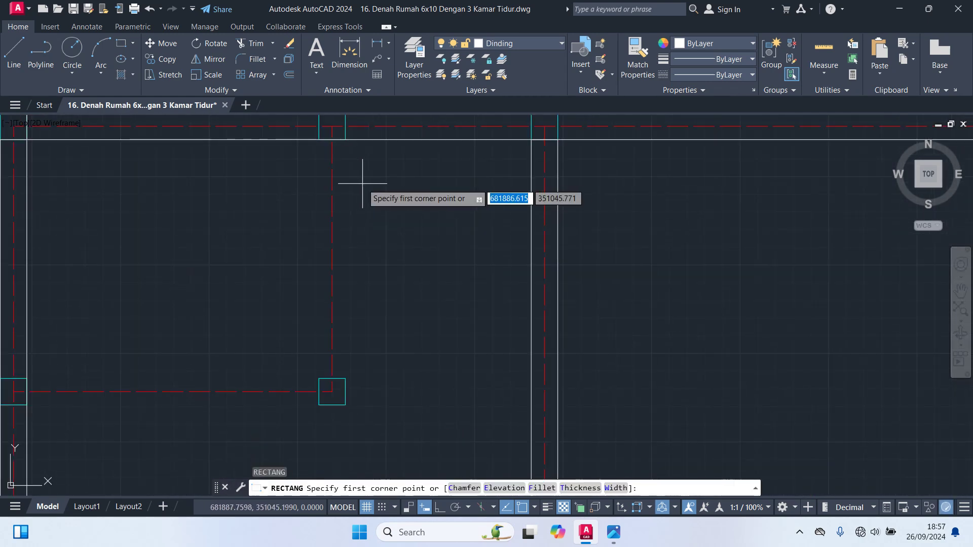
click(319, 139)
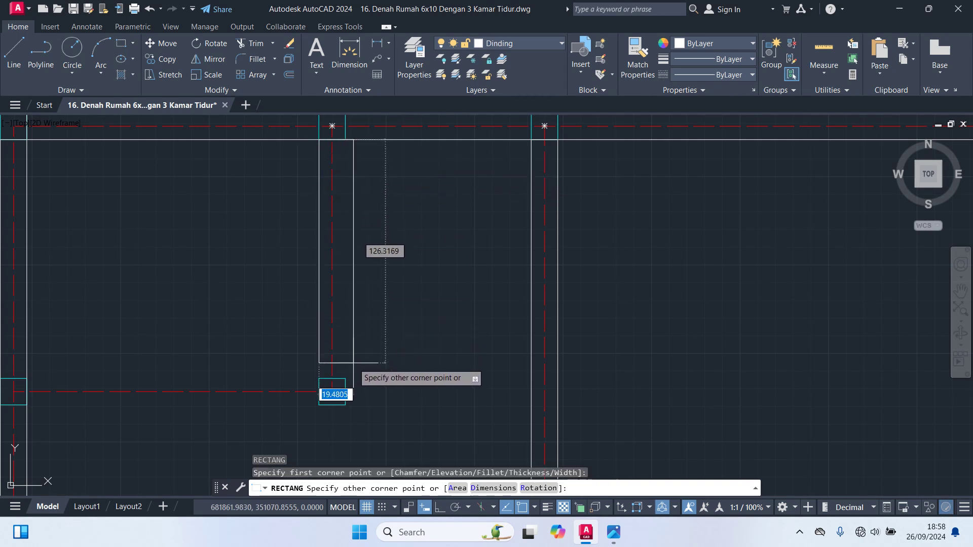
click(345, 379)
Draw a wall rectangle along the bottom axis of the small top-left room between its two lower columns.
middle_drag(374, 392, 598, 348)
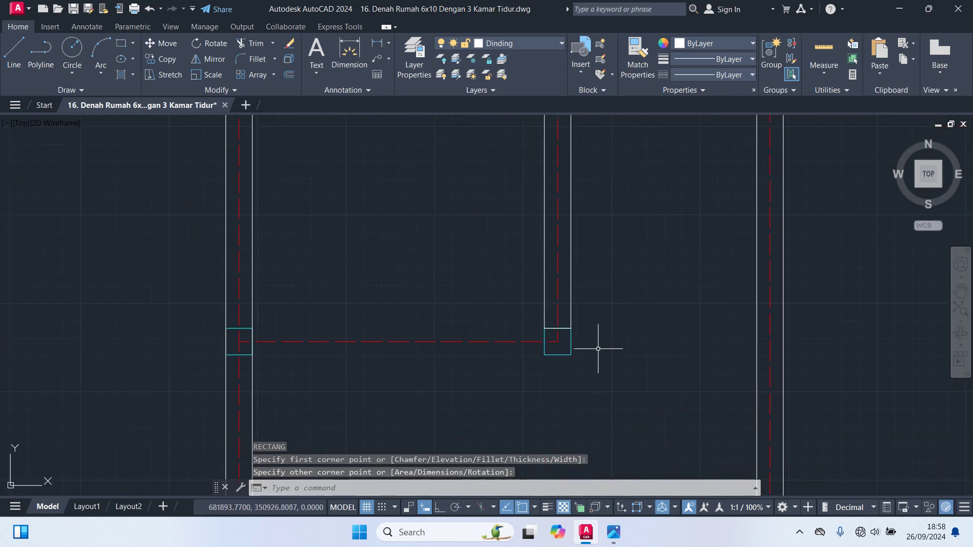
key(Return)
click(544, 328)
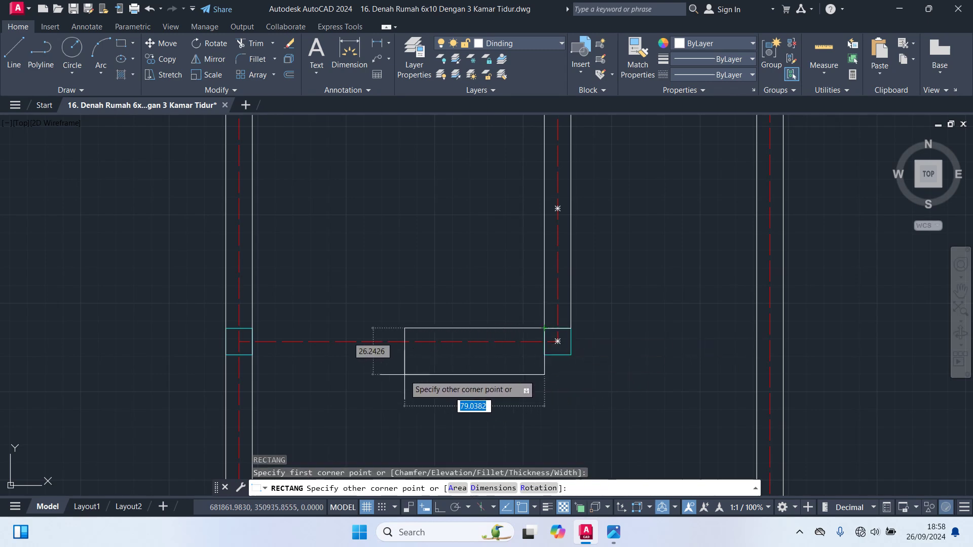
click(252, 354)
Draw a wall rectangle along the short horizontal axis from the left wall to the column at its free end.
scroll(350, 350, down, 3)
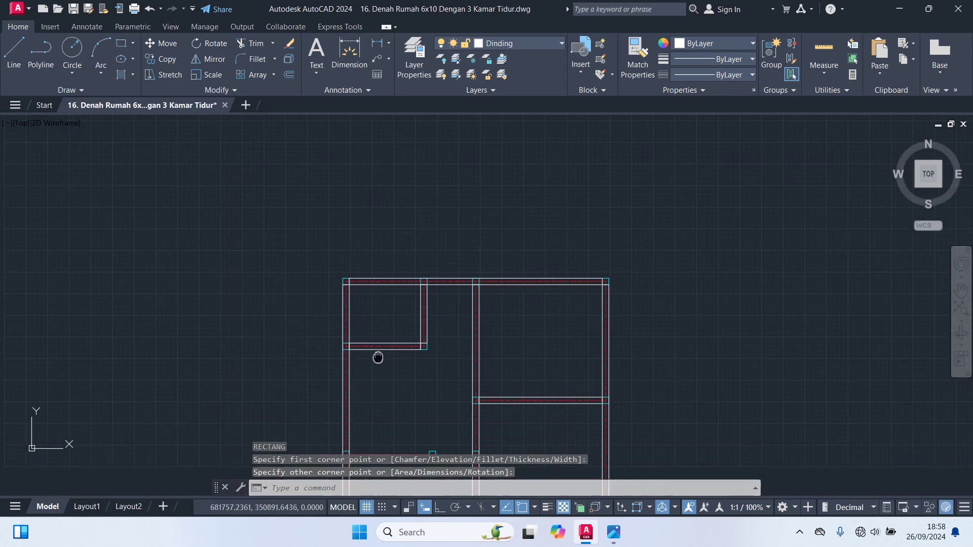
scroll(410, 284, up, 5)
key(Return)
scroll(407, 290, up, 2)
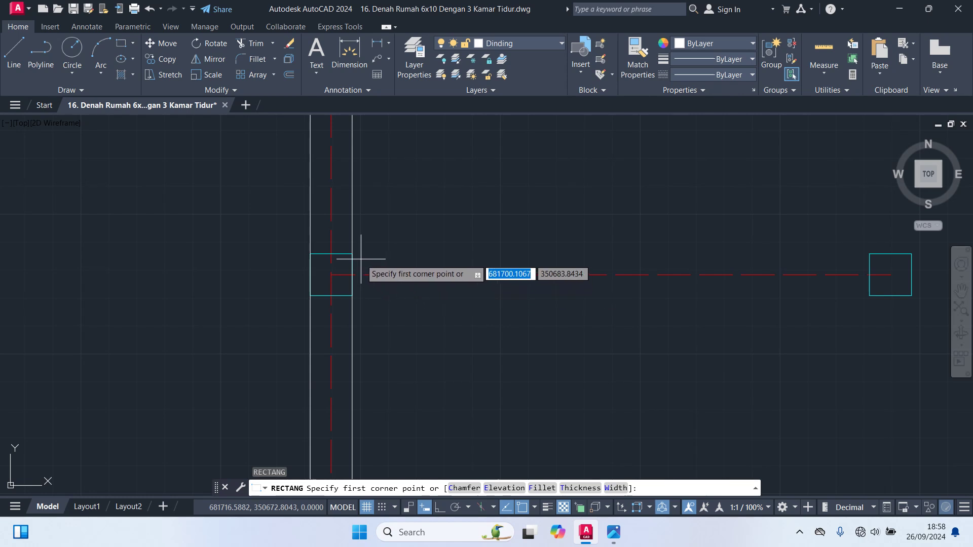
click(352, 253)
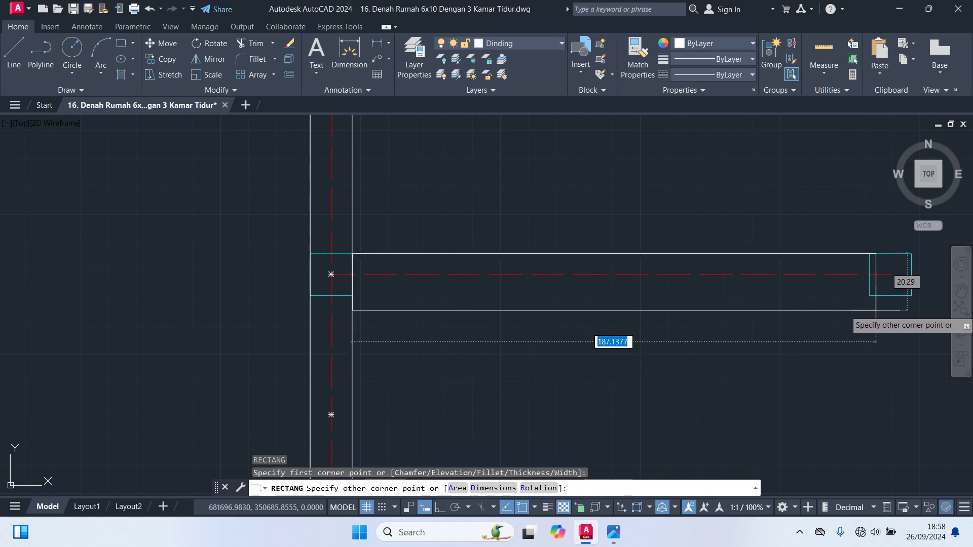
click(869, 296)
Erase the column at the short inner wall's free end and stretch the wall rectangle 7.5 to the end of its axis.
scroll(815, 336, down, 4)
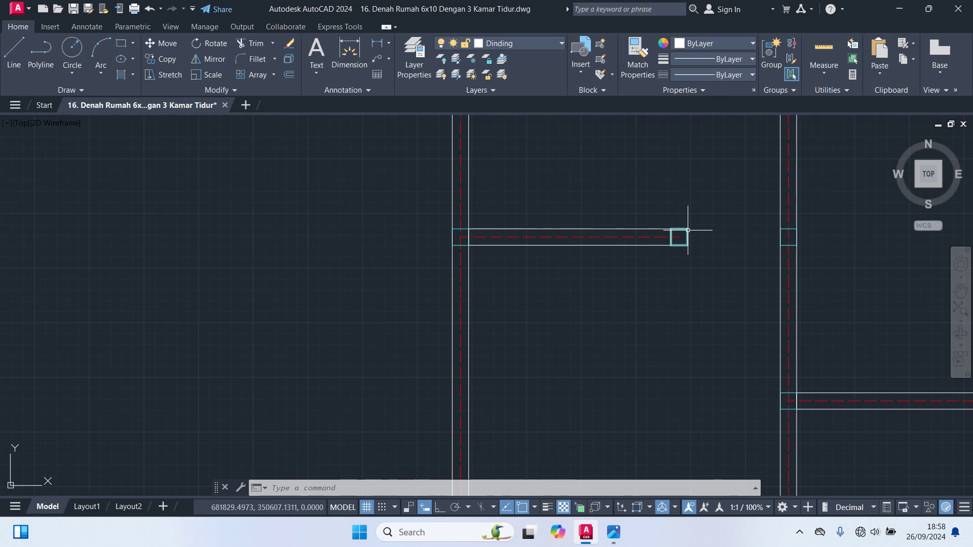
scroll(687, 242, up, 2)
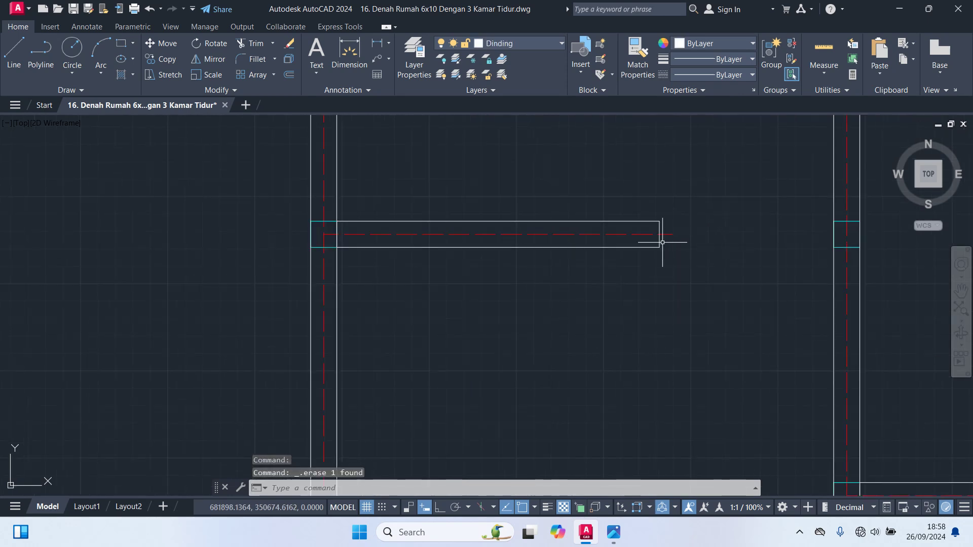
click(662, 241)
scroll(661, 233, up, 4)
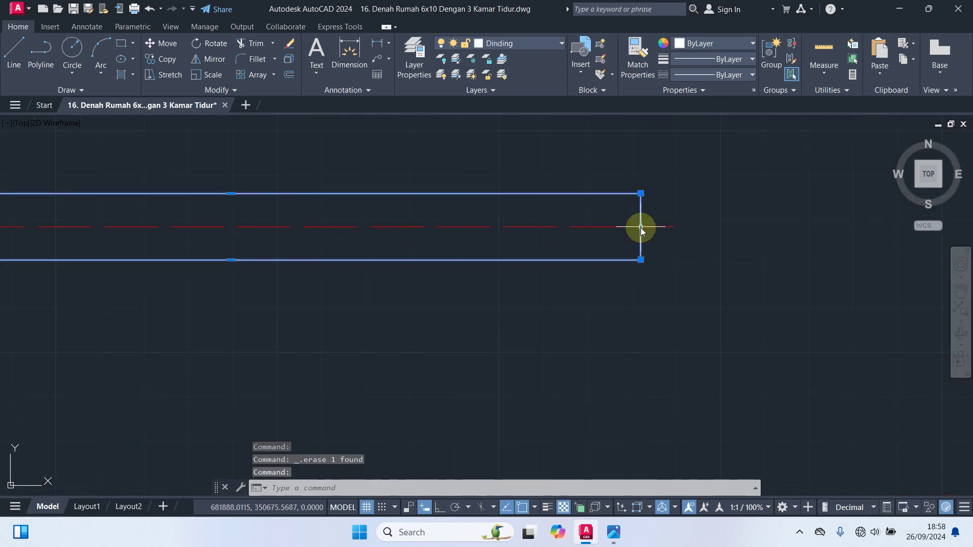
click(641, 228)
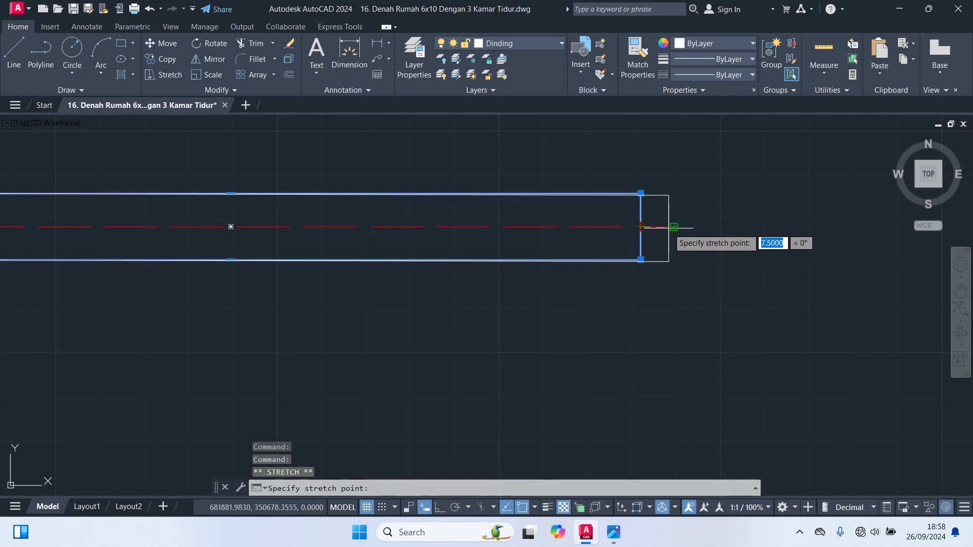
click(674, 227)
scroll(695, 259, down, 5)
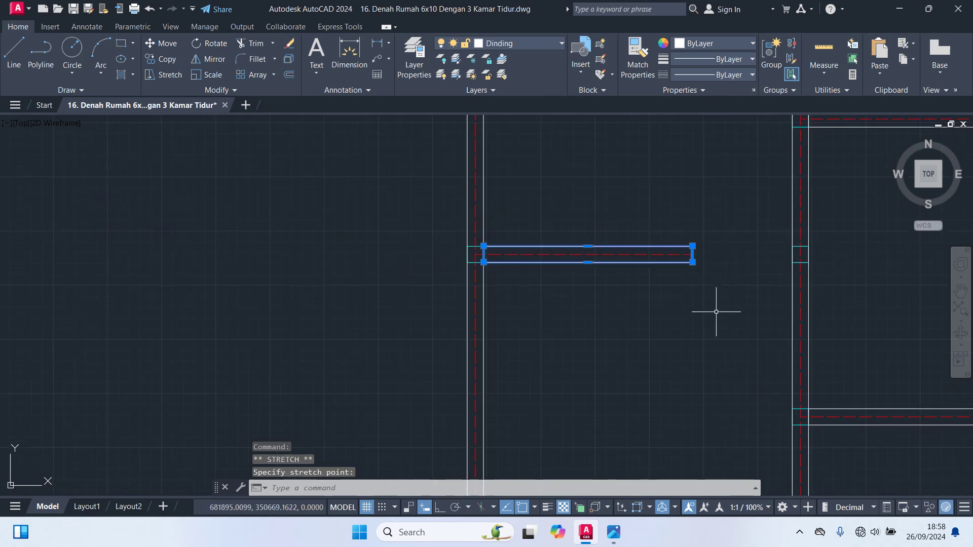
Draw a wall rectangle along the lower horizontal axis of the left half, between the left-hand and central columns.
middle_drag(717, 311, 697, 211)
scroll(678, 244, down, 4)
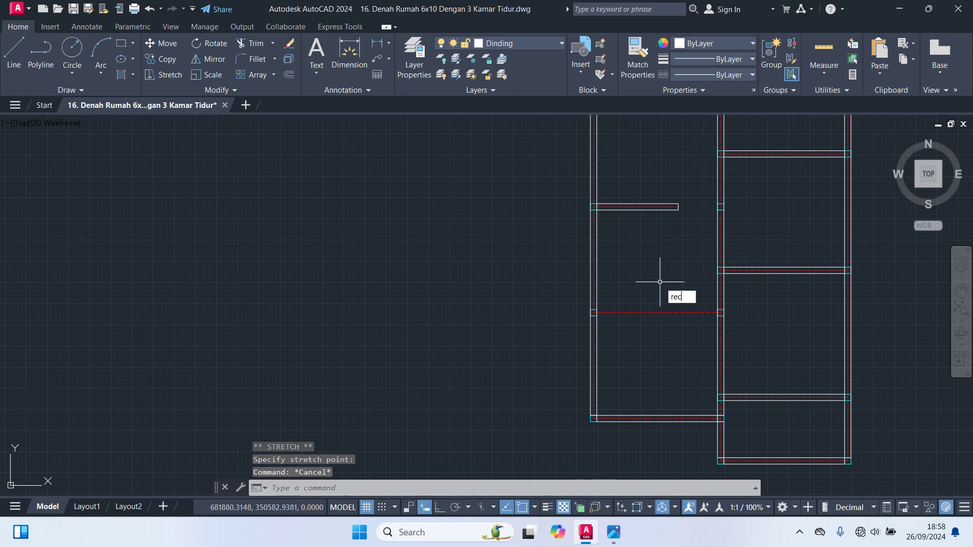
key(Return)
scroll(649, 286, up, 4)
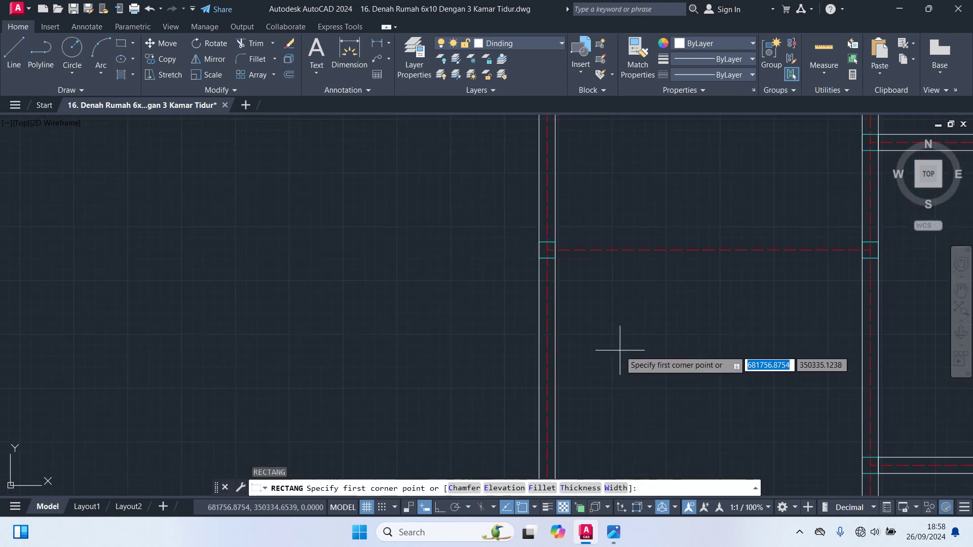
click(556, 241)
middle_drag(766, 282, 620, 304)
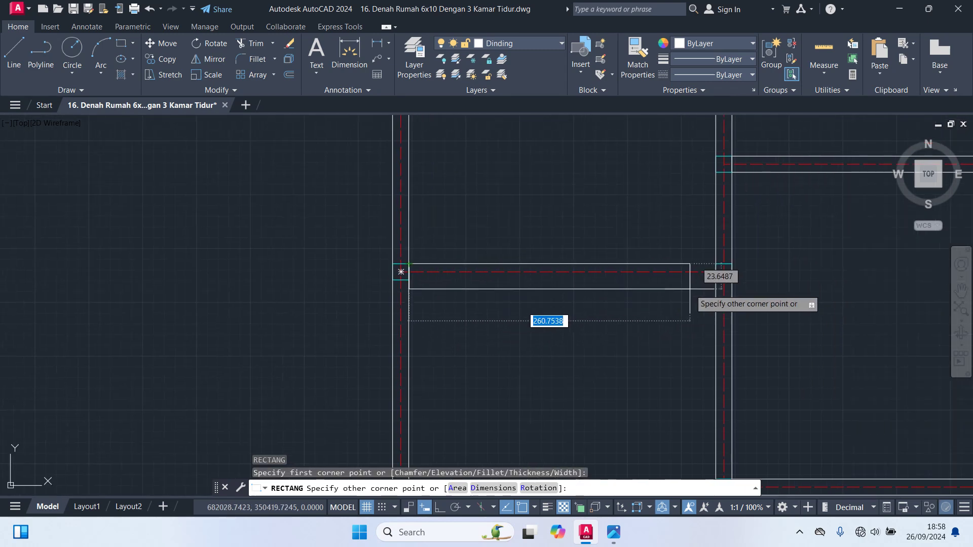
click(716, 280)
scroll(690, 320, down, 5)
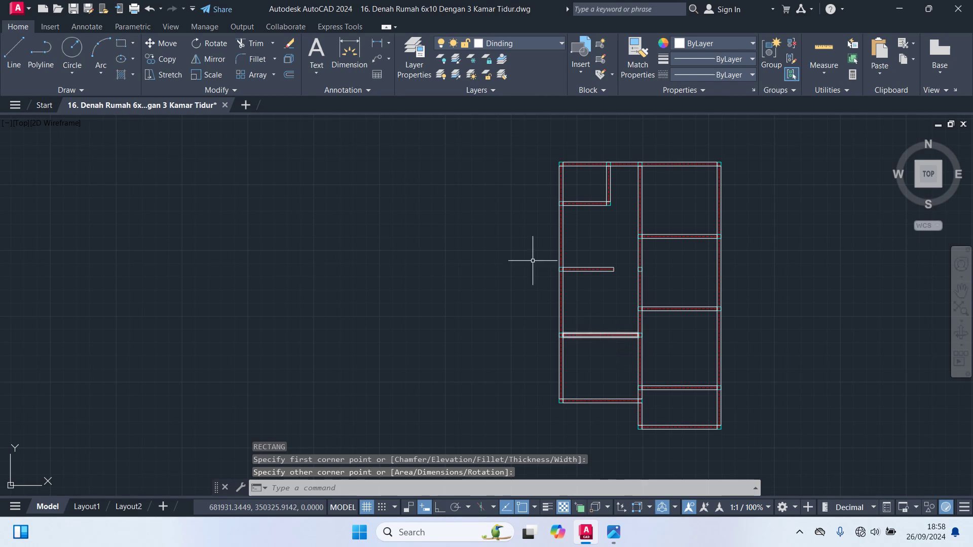
scroll(578, 244, up, 2)
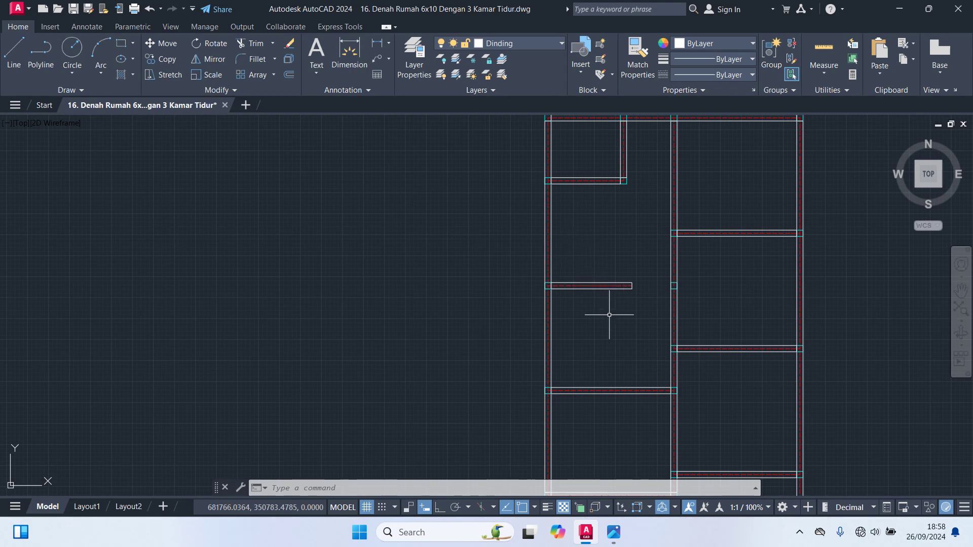
scroll(609, 315, down, 2)
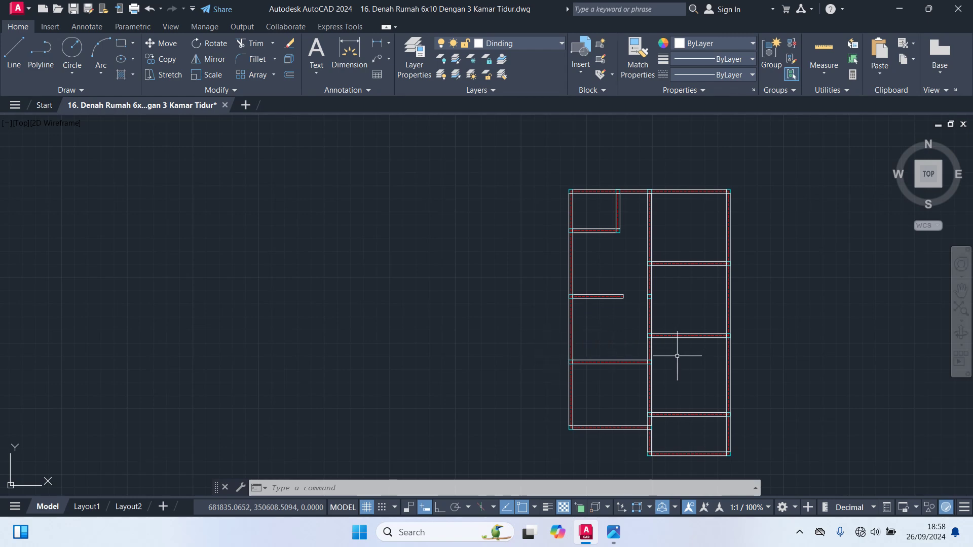
scroll(677, 355, up, 2)
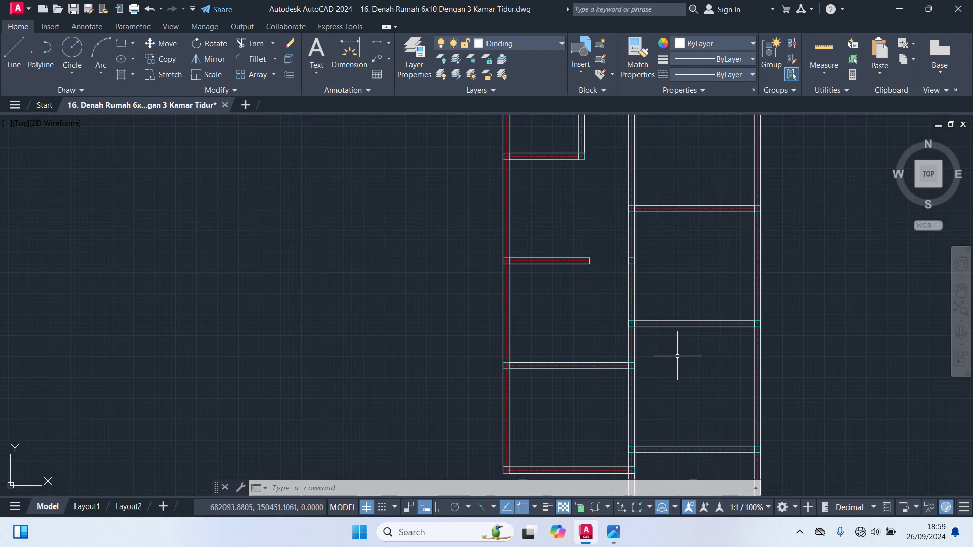
scroll(677, 356, down, 2)
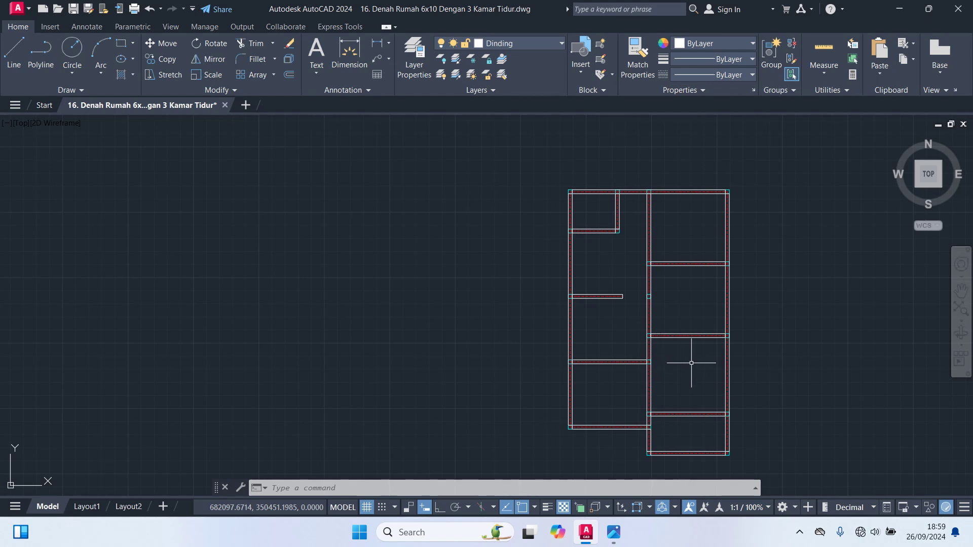
Trim both central wall lines between the middle cross wall's column and the lower-left room's upper right column.
key(Return)
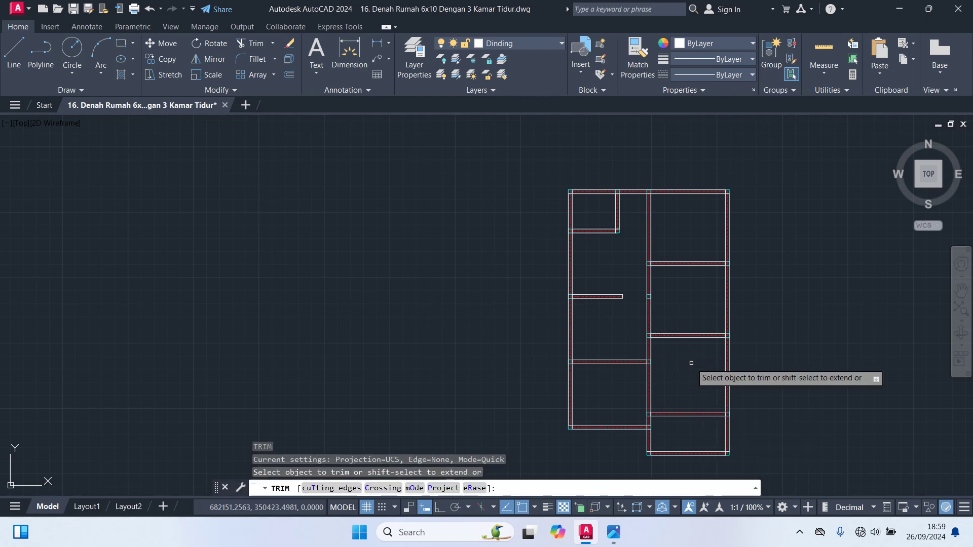
scroll(661, 353, up, 4)
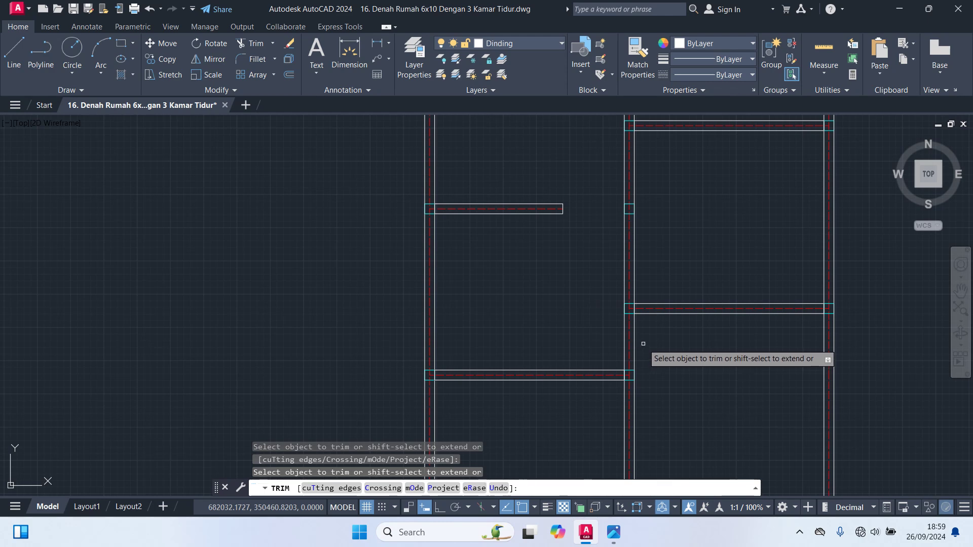
click(633, 344)
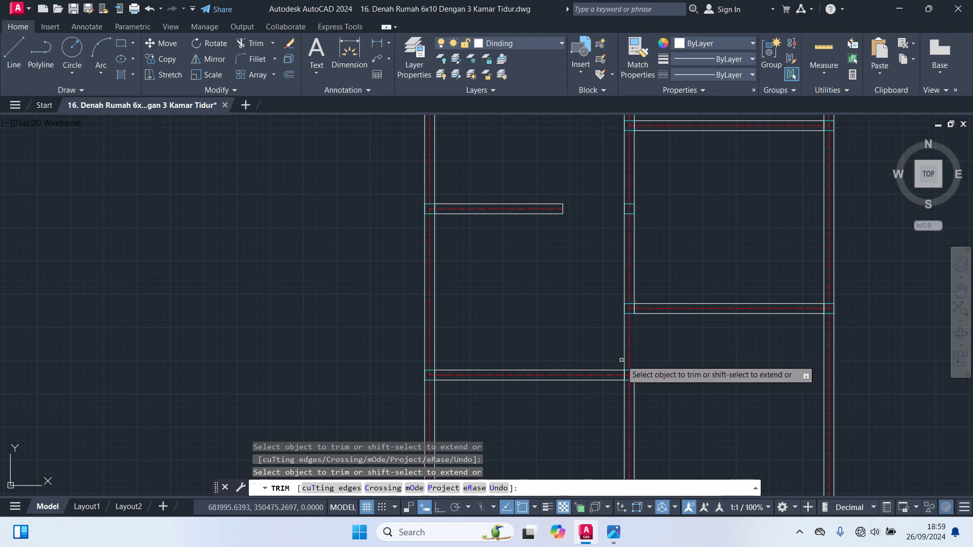
click(624, 364)
key(Return)
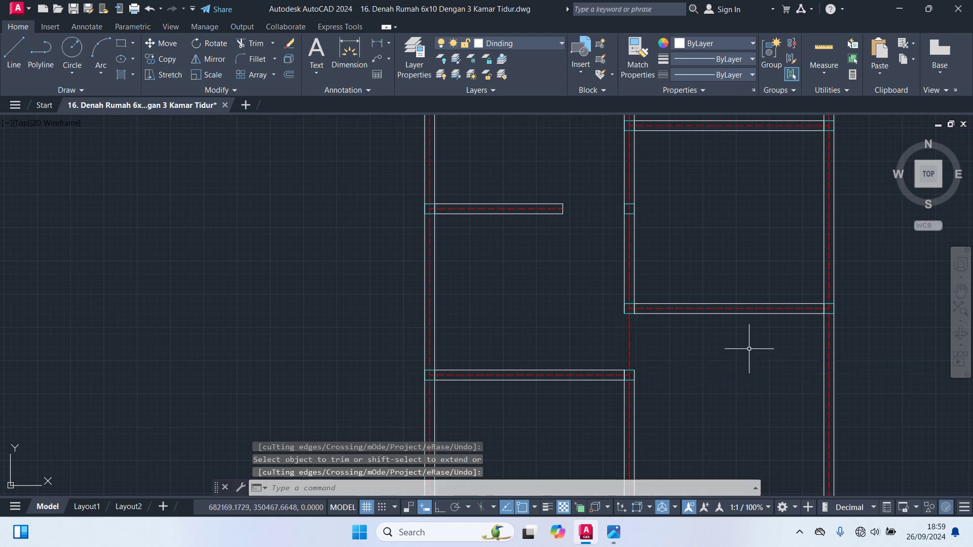
Stretch the free end of the short horizontal axis line to the centre of the column on the central wall.
middle_drag(589, 237, 558, 386)
scroll(550, 380, up, 4)
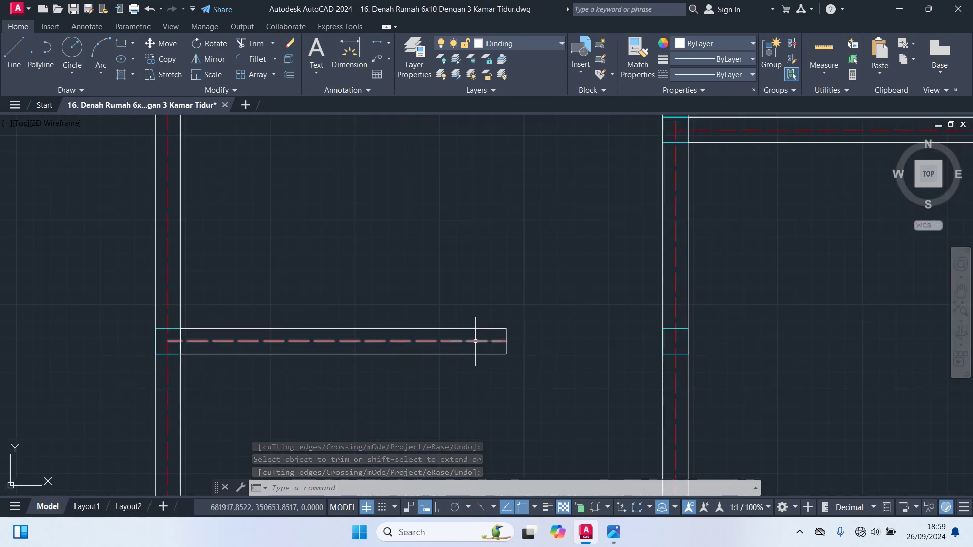
click(476, 341)
click(506, 341)
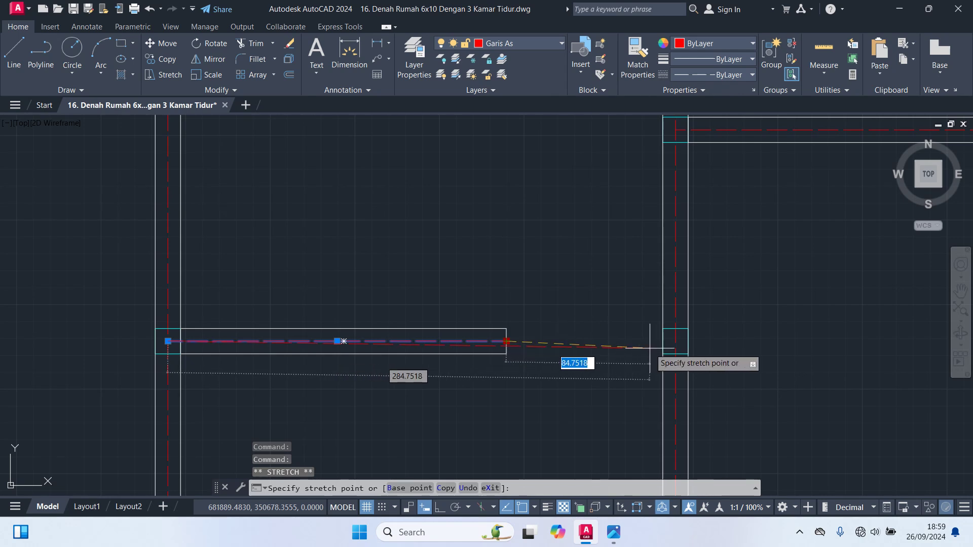
click(676, 341)
scroll(728, 338, down, 4)
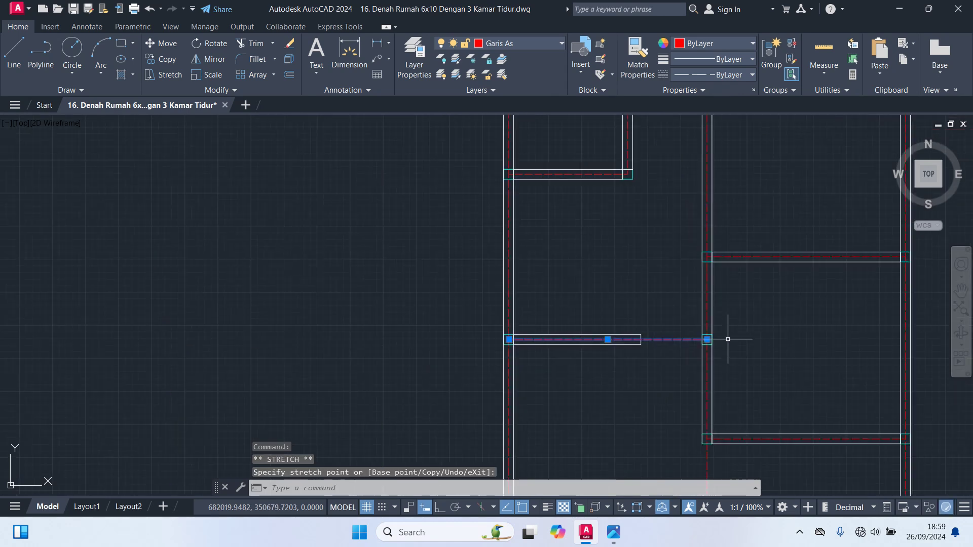
key(Escape)
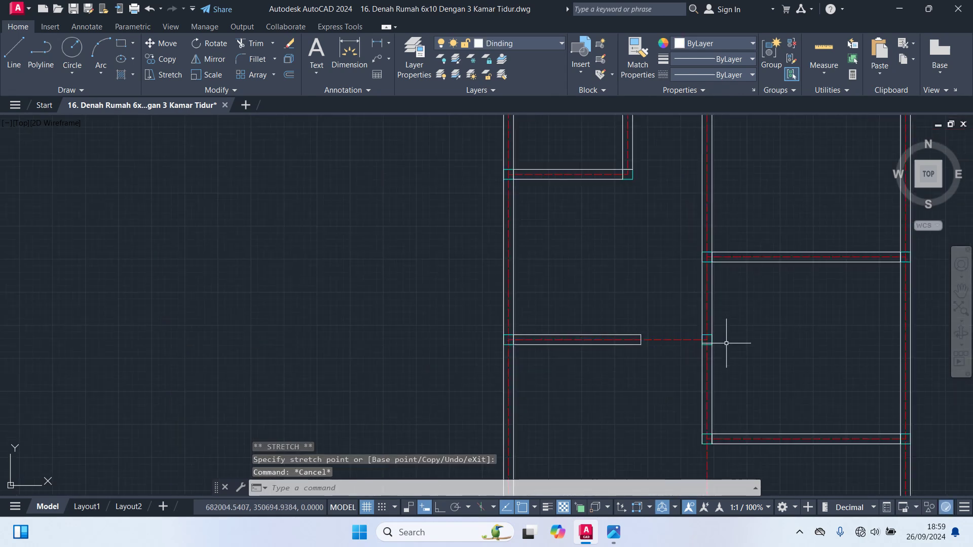
Make Garis As the current layer.
scroll(720, 339, down, 6)
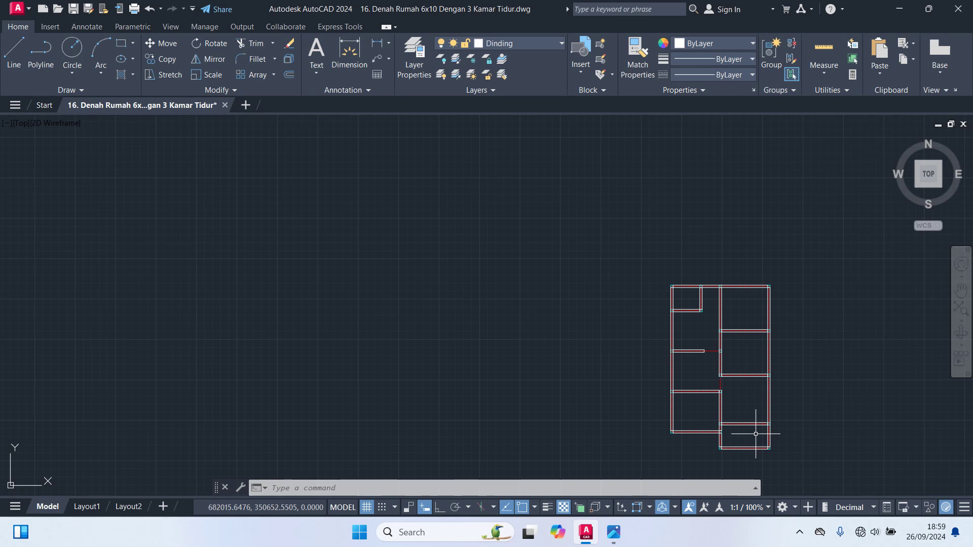
scroll(720, 386, up, 2)
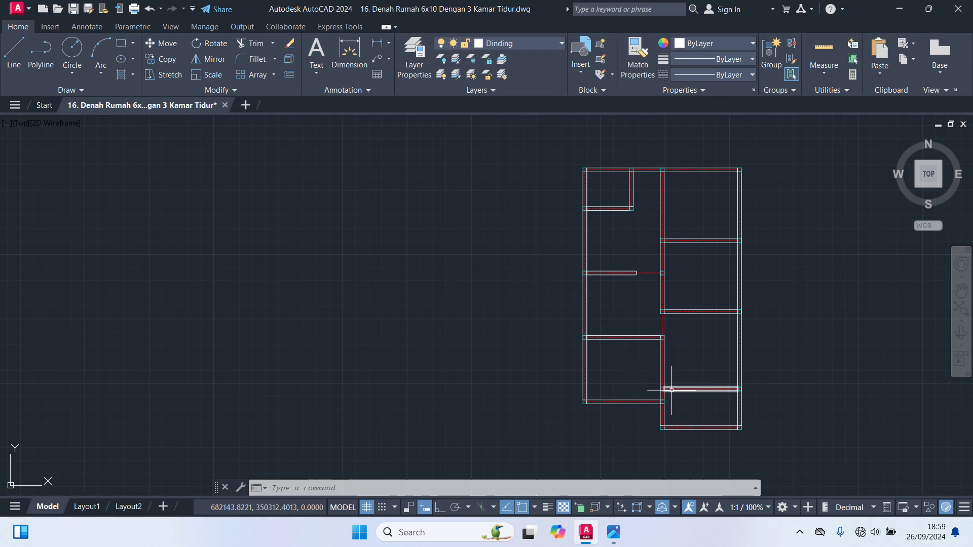
middle_drag(680, 396, 637, 338)
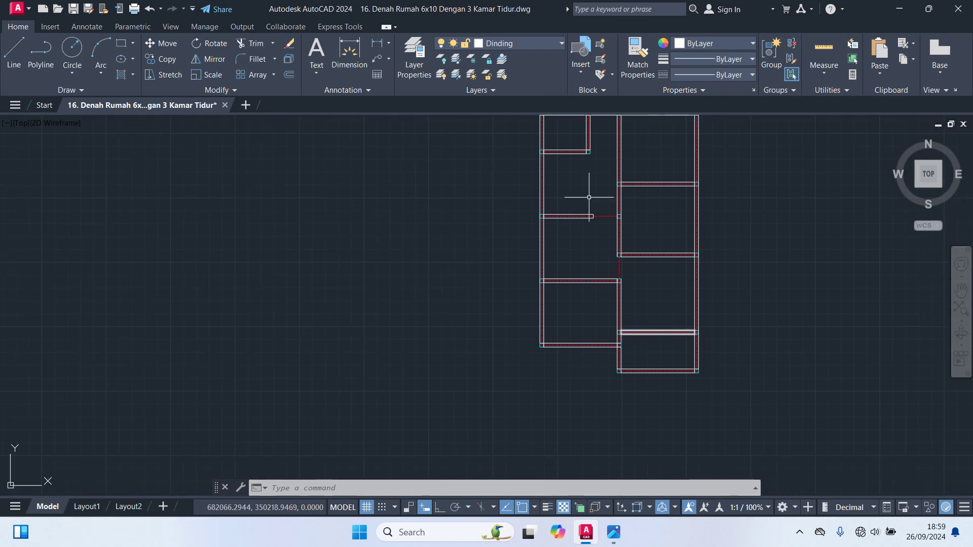
click(521, 44)
click(510, 96)
scroll(678, 348, up, 2)
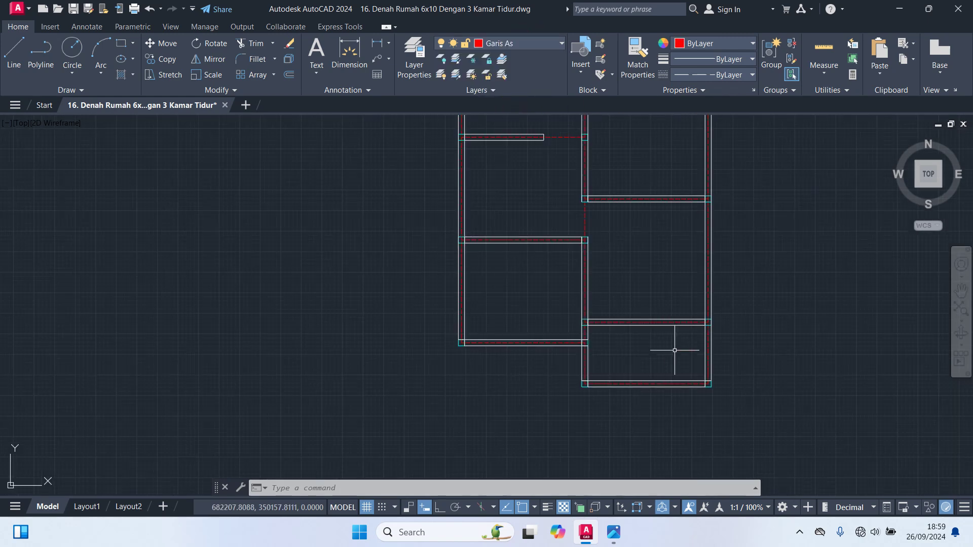
click(655, 320)
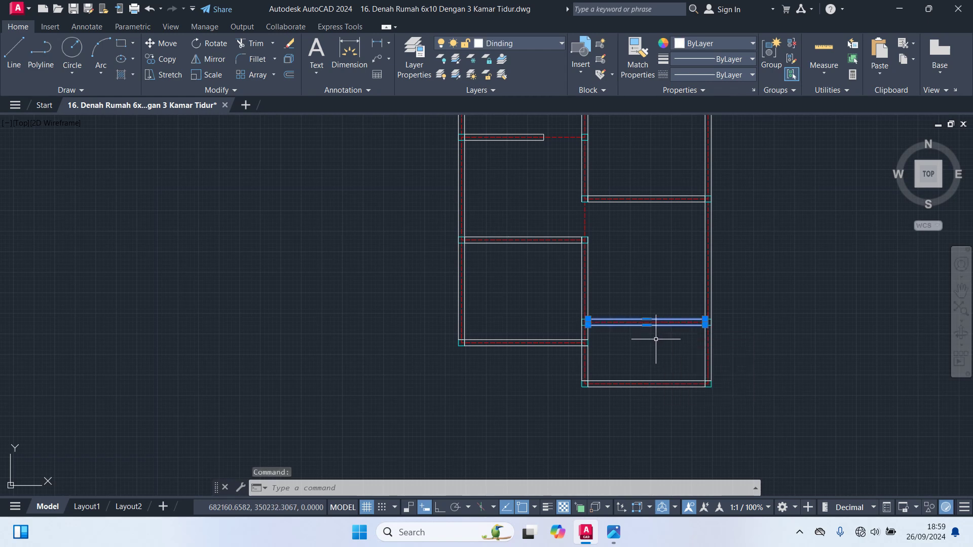
key(Escape)
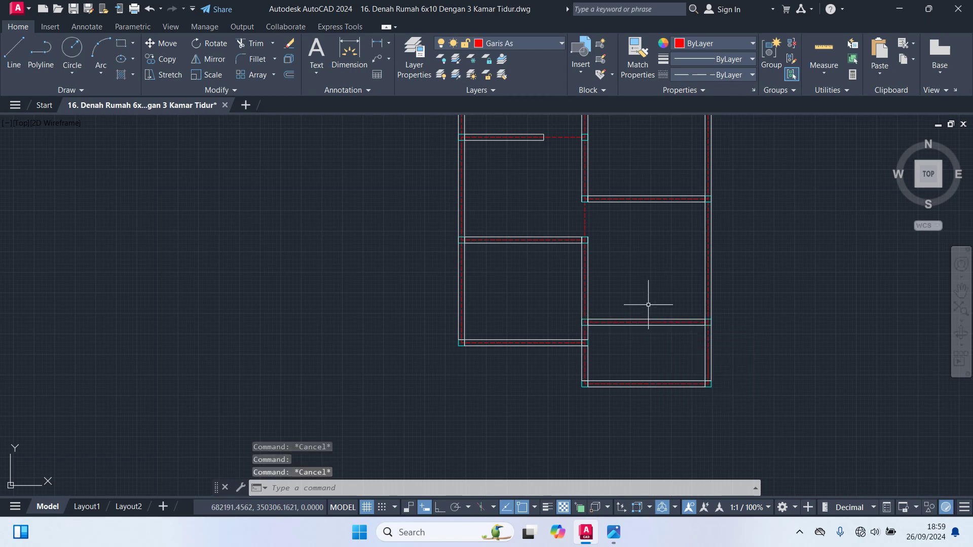
scroll(573, 358, up, 2)
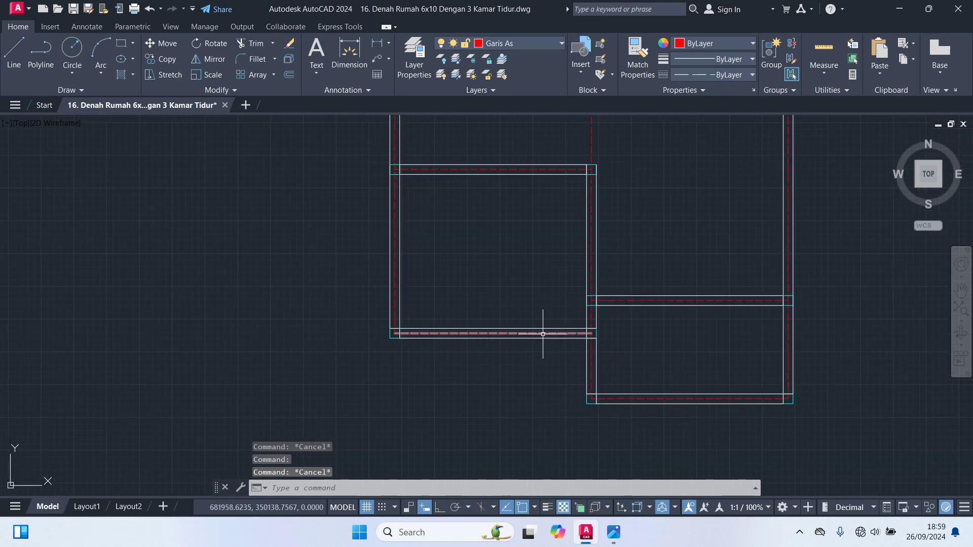
click(544, 332)
click(662, 299)
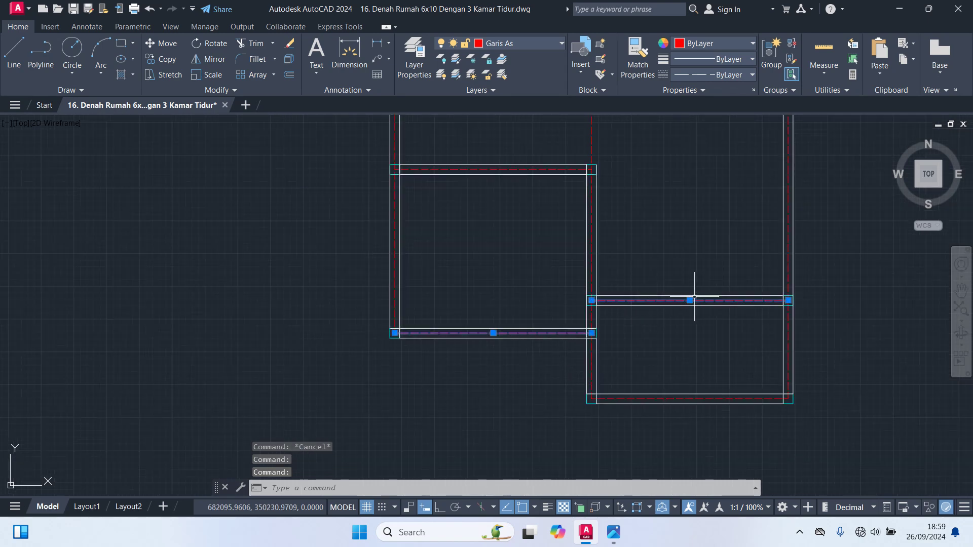
key(Escape)
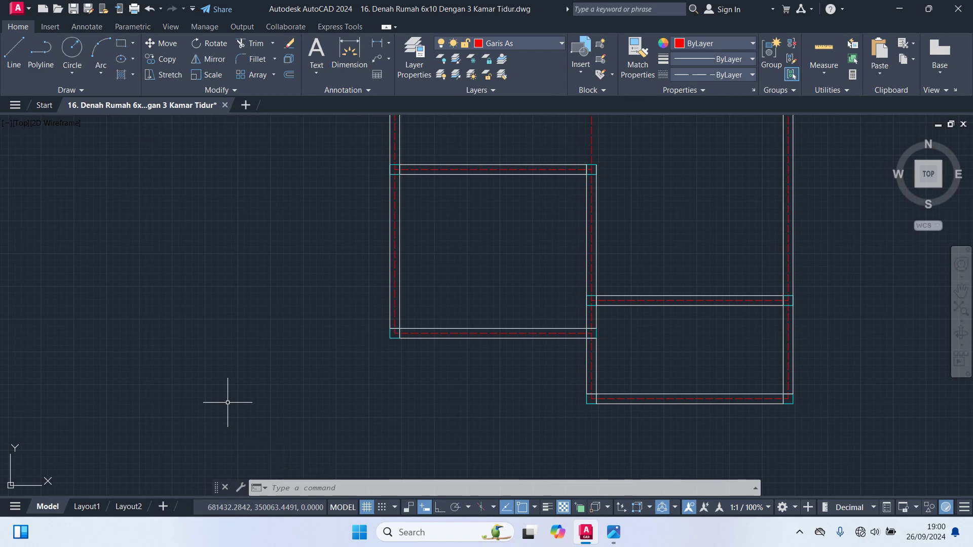
Trim the left outer wall's axis line between the upper-left room, the middle cross wall and the lower-left room columns.
scroll(227, 402, down, 2)
mouse_move(412, 199)
middle_down()
mouse_move(449, 280)
mouse_move(465, 369)
middle_up()
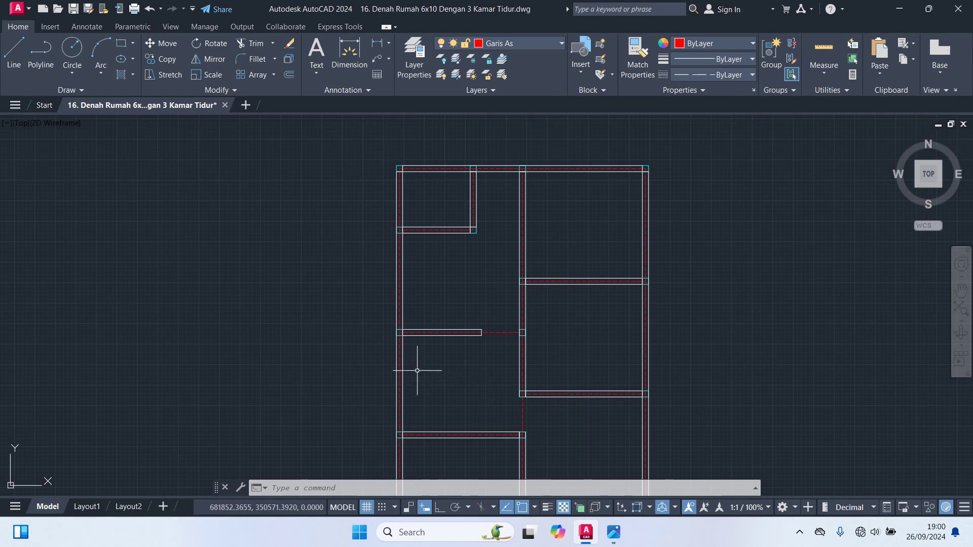
scroll(386, 363, up, 2)
middle_drag(389, 361, 427, 311)
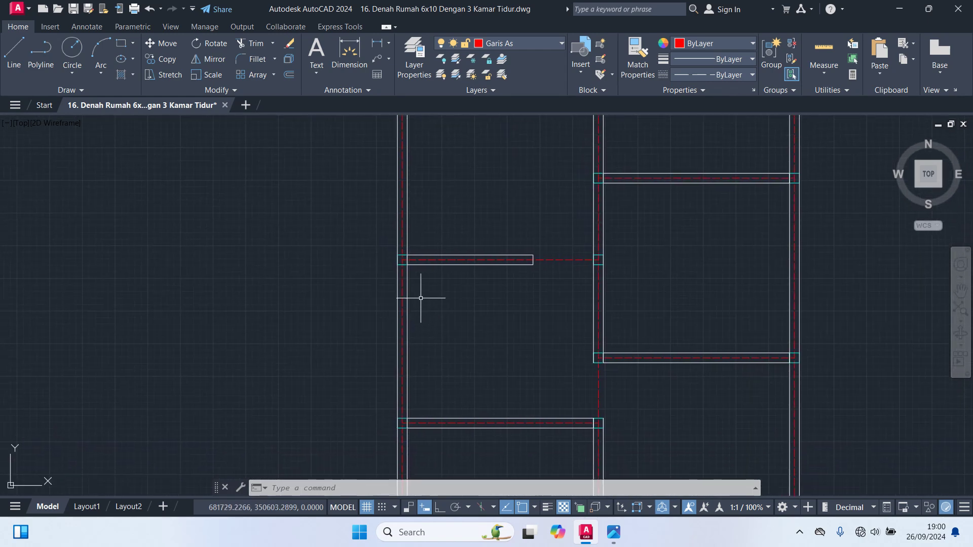
text(tr)
key(Return)
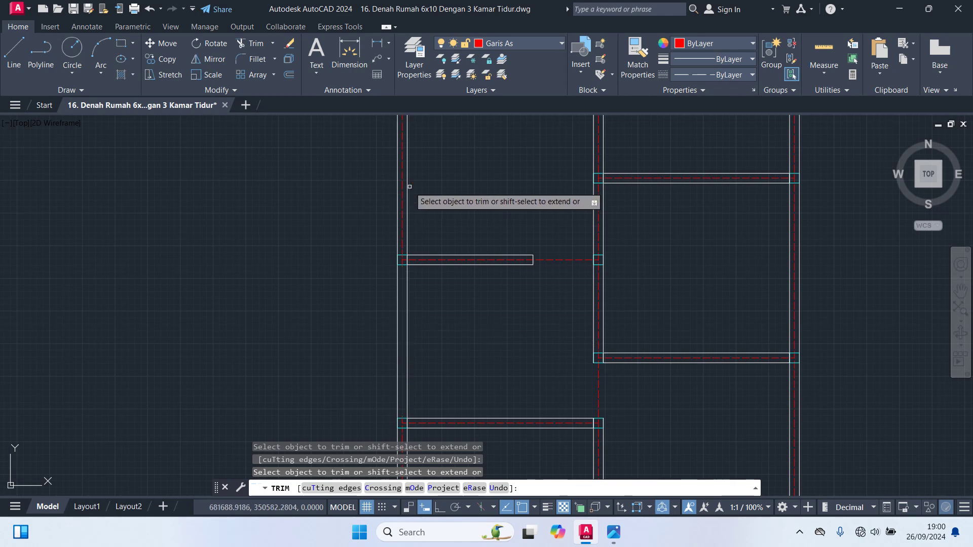
middle_drag(409, 186, 428, 297)
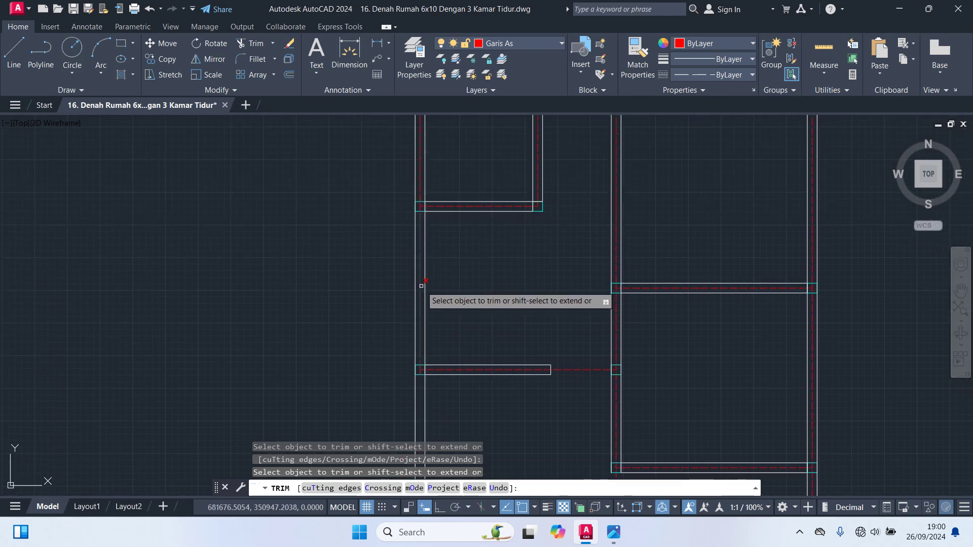
scroll(425, 278, down, 4)
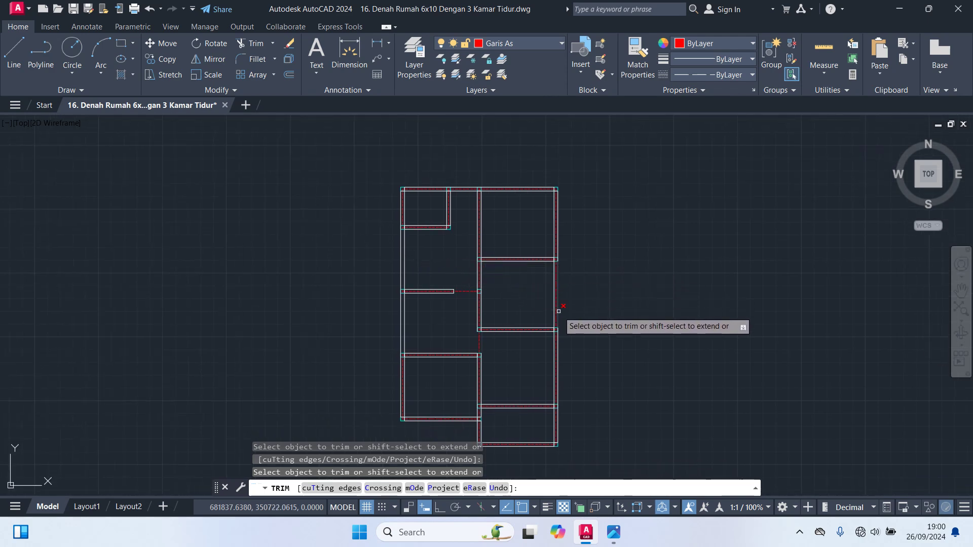
Trim the right outer wall's axis line beside the middle right room and the top wall's axis line above the small upper-left room.
scroll(570, 297, up, 4)
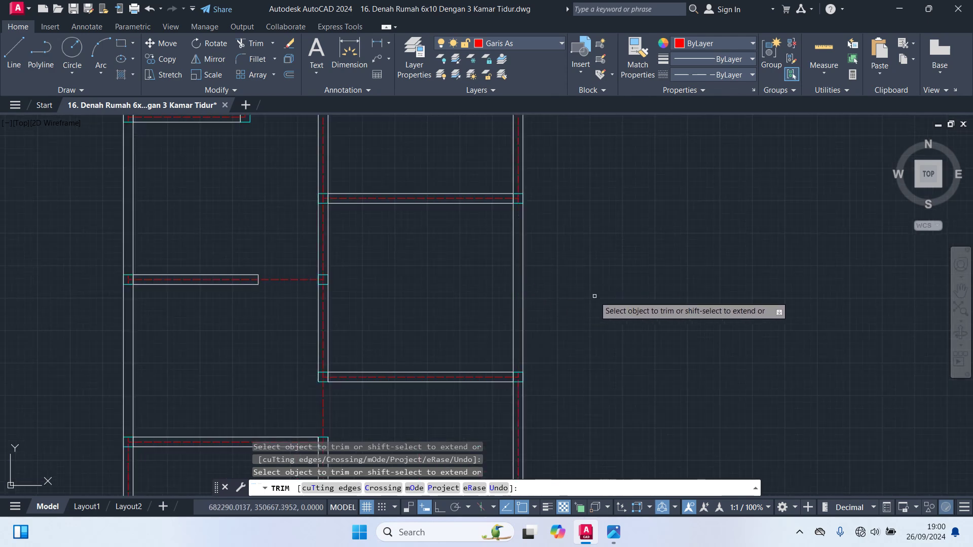
scroll(594, 296, down, 2)
middle_drag(599, 293, 617, 388)
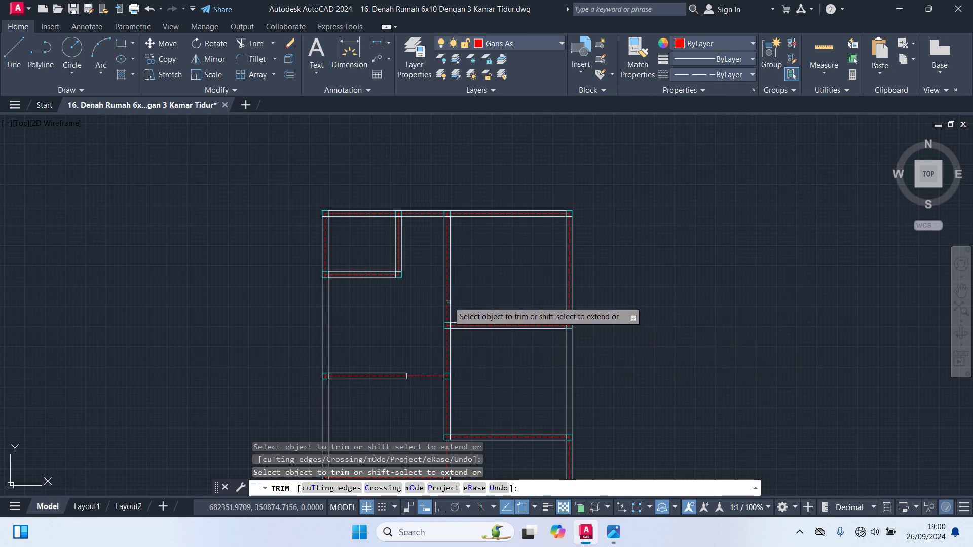
scroll(352, 215, up, 2)
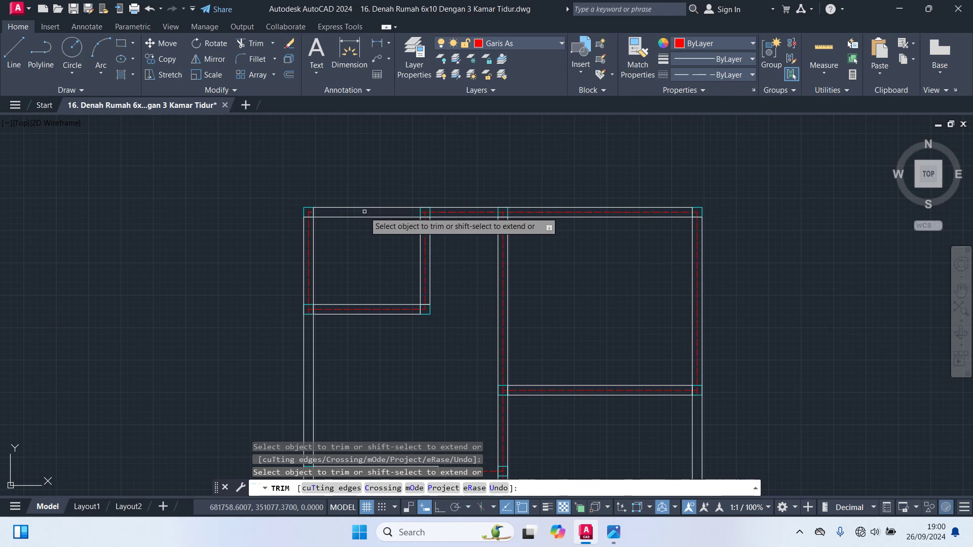
scroll(601, 309, down, 2)
middle_drag(601, 308, 521, 243)
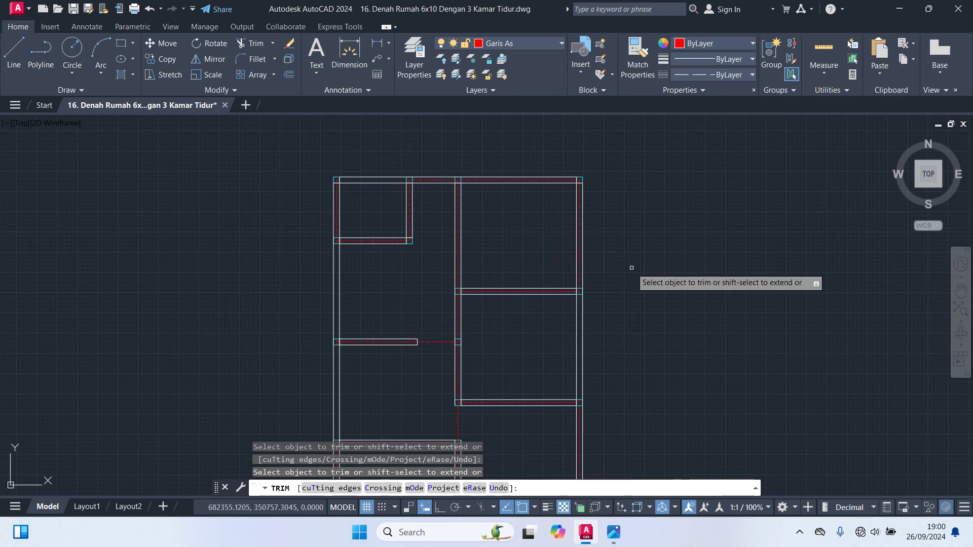
key(Return)
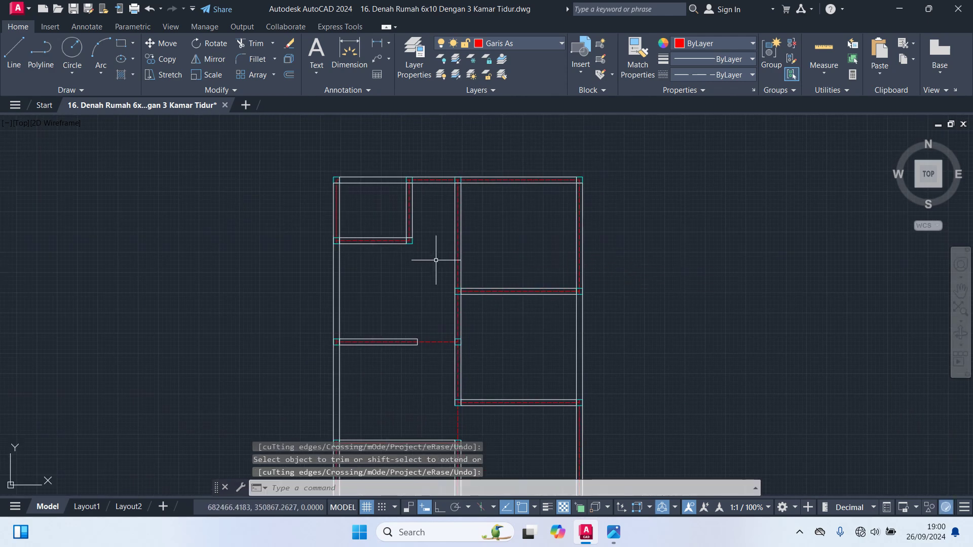
Draw a 165-unit axis line on the Garis As layer inside the top wall, between the small upper-left room's two columns.
scroll(563, 246, up, 2)
click(586, 260)
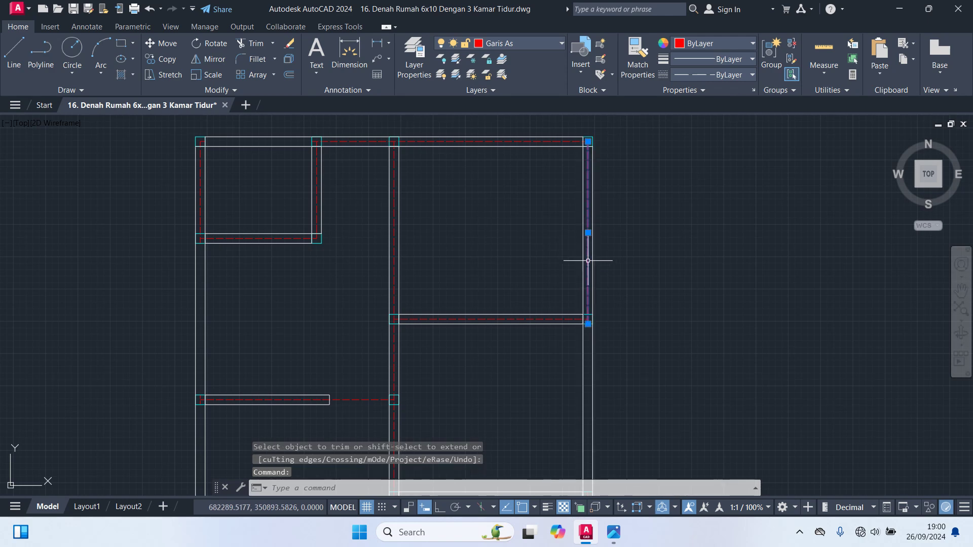
key(Escape)
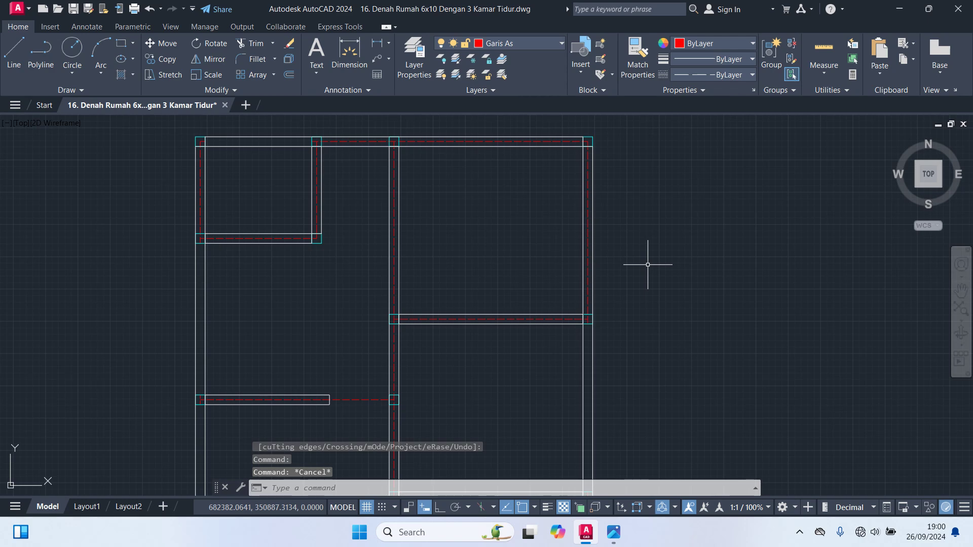
click(499, 43)
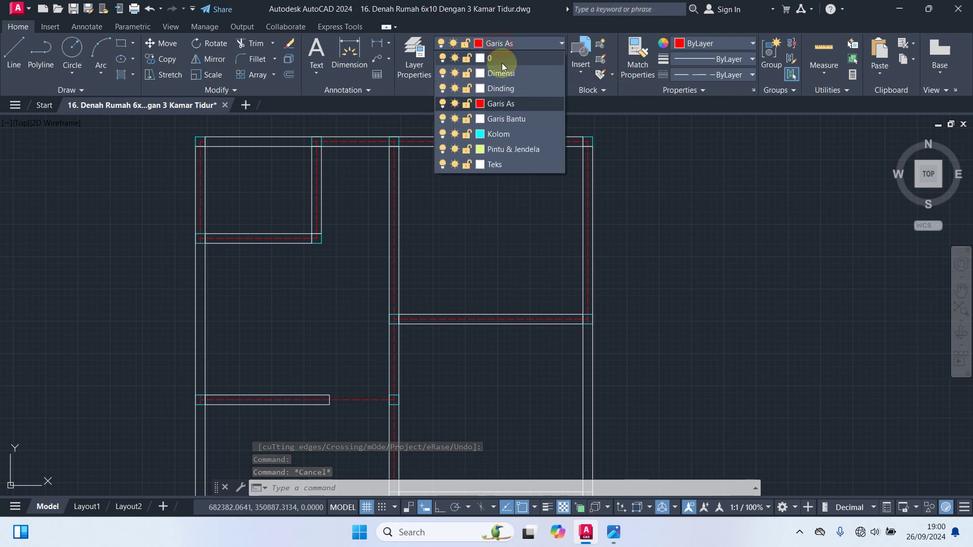
click(504, 105)
middle_drag(339, 218, 456, 278)
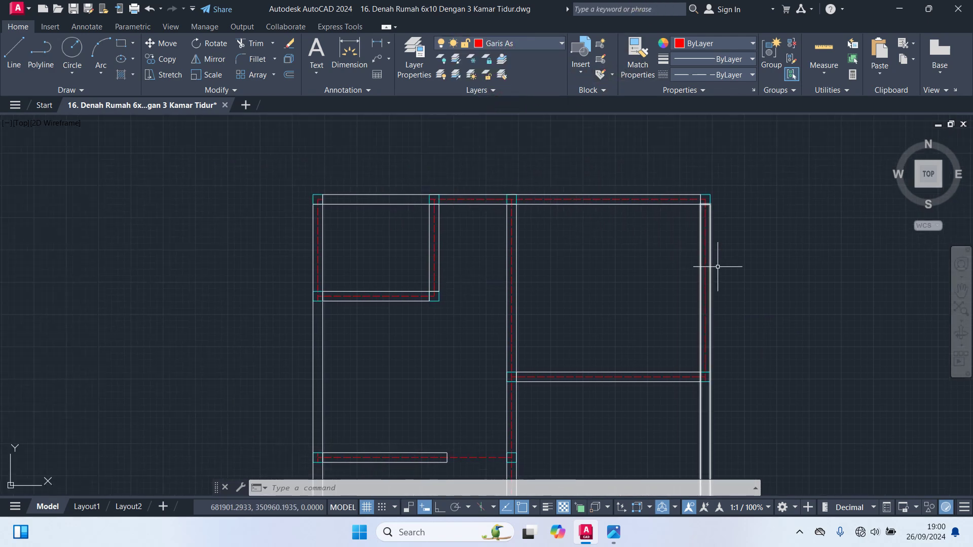
key(l)
key(Return)
scroll(427, 207, up, 4)
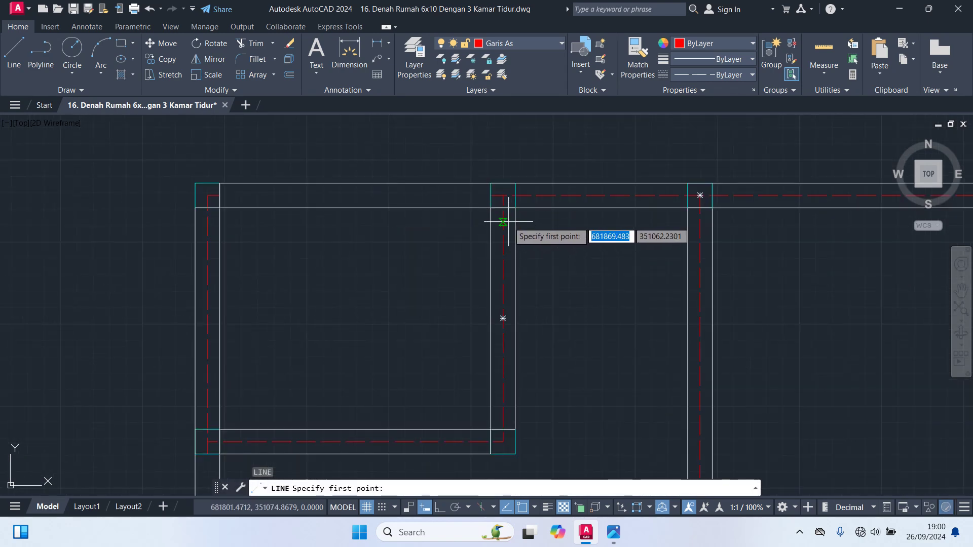
click(503, 195)
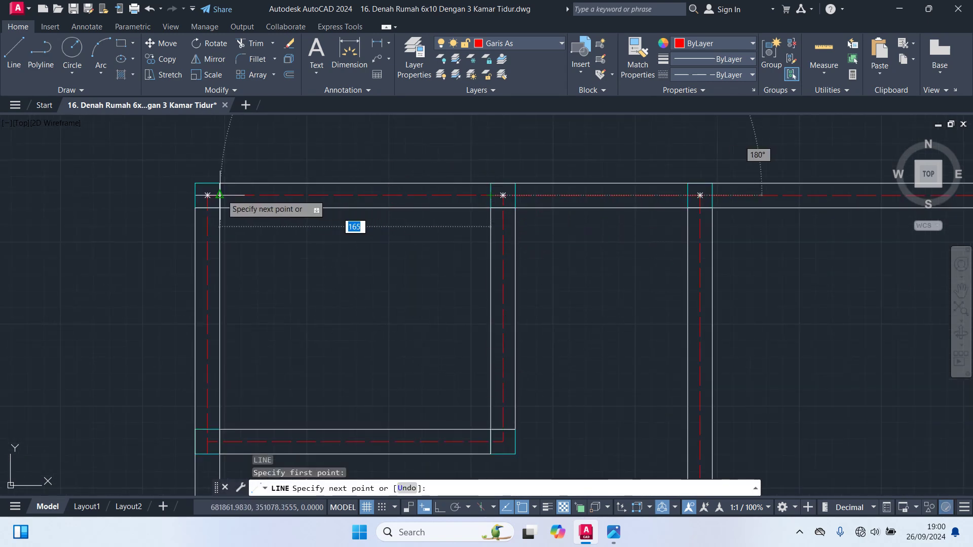
click(220, 195)
key(Return)
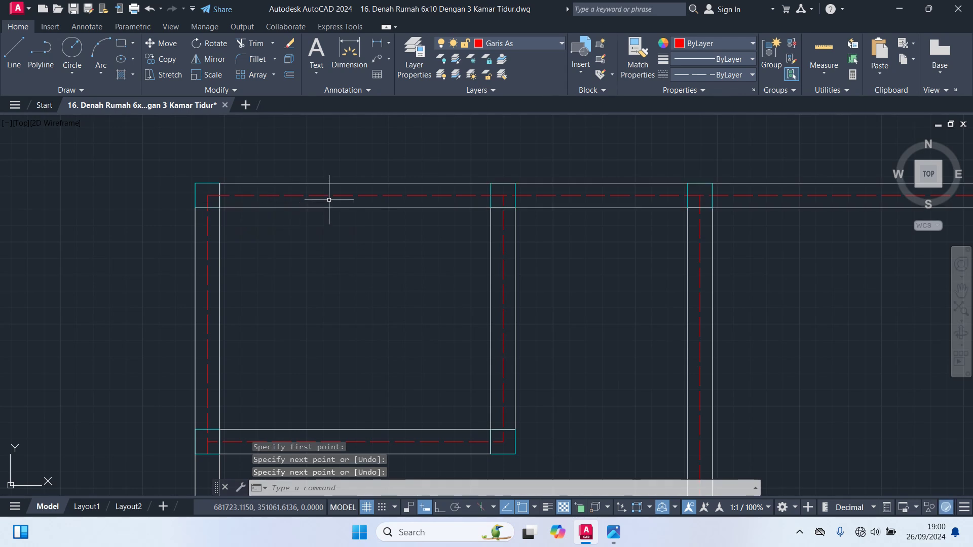
click(327, 195)
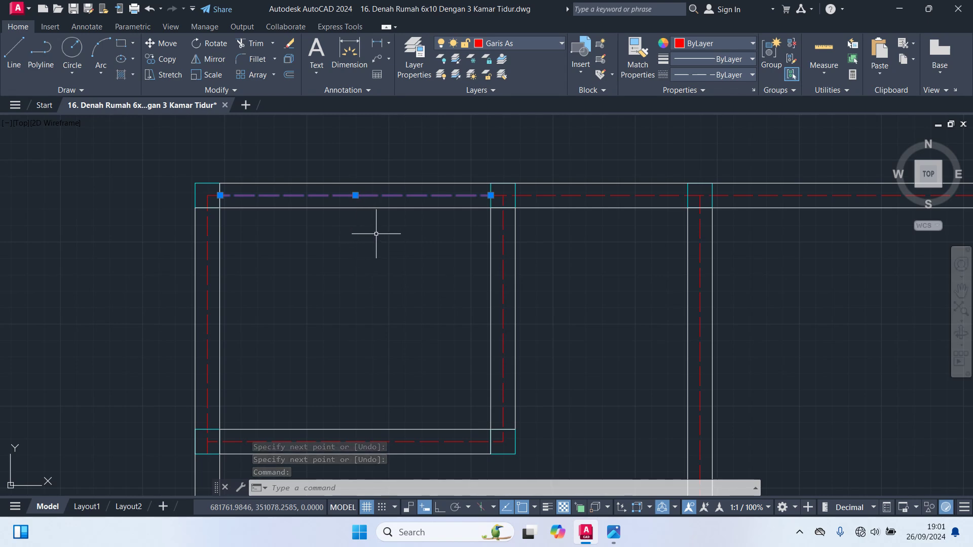
key(Escape)
Draw a 235-unit axis line down the left outer wall from the small room's lower column to the middle cross wall's column.
mouse_move(410, 308)
middle_down()
mouse_move(414, 191)
mouse_move(395, 77)
middle_up()
key(Return)
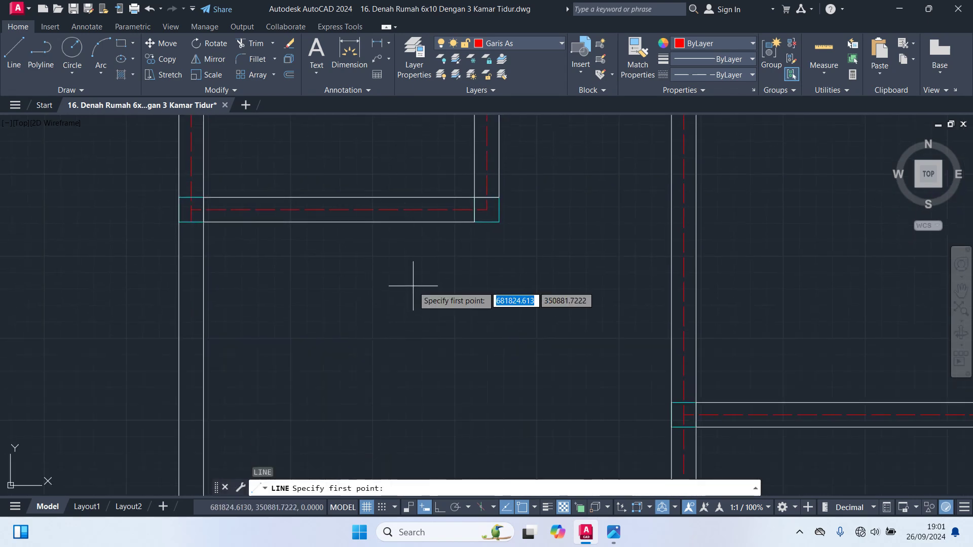
key(Escape)
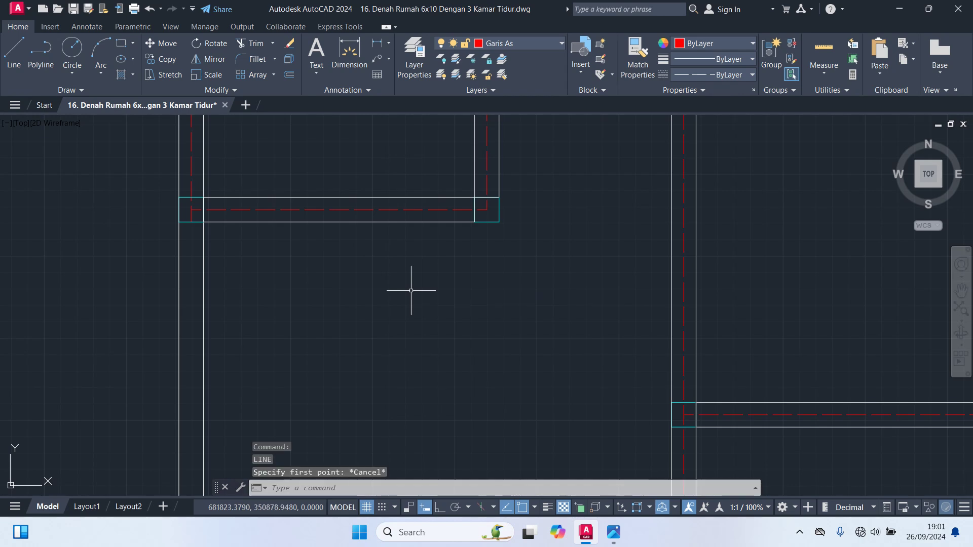
text(l)
key(Return)
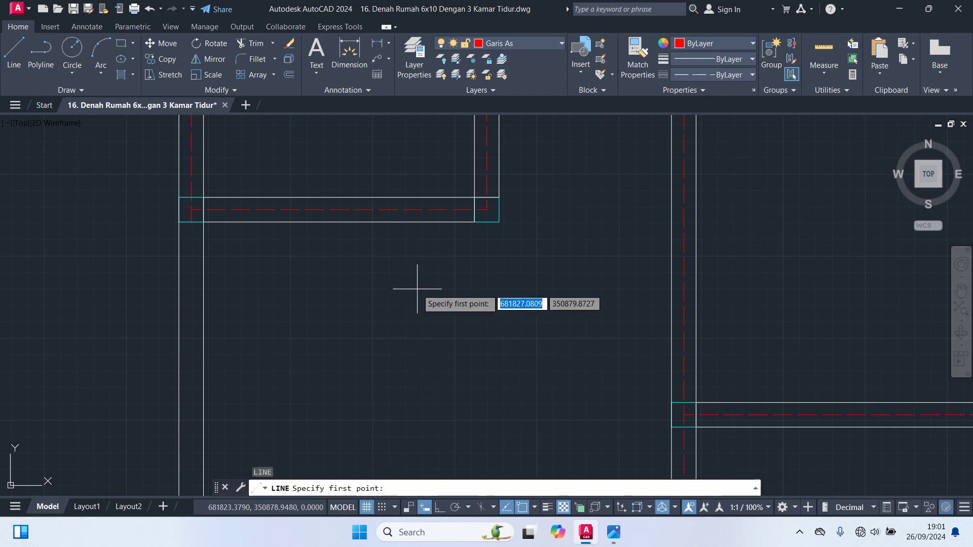
scroll(582, 280, down, 3)
scroll(501, 269, up, 3)
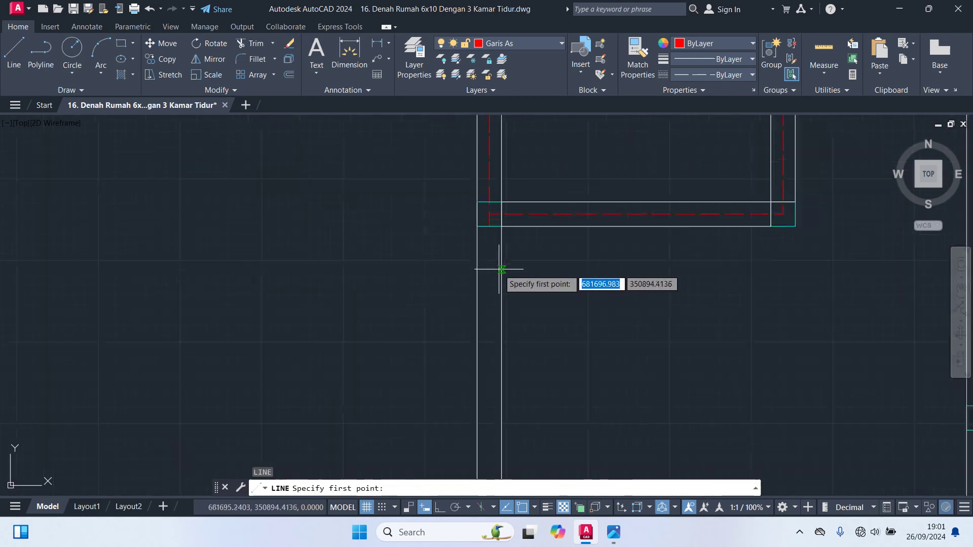
click(489, 227)
scroll(484, 375, down, 2)
middle_drag(471, 379, 440, 154)
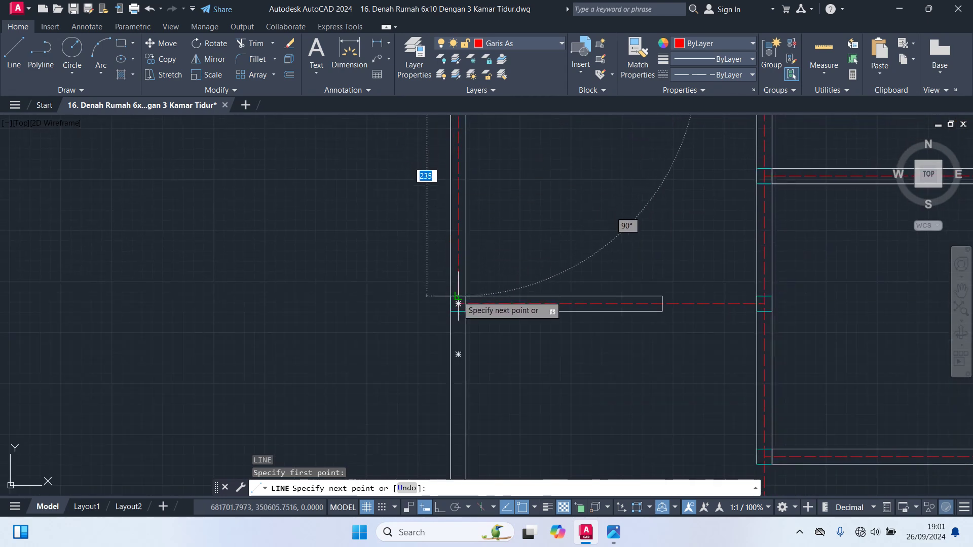
click(458, 304)
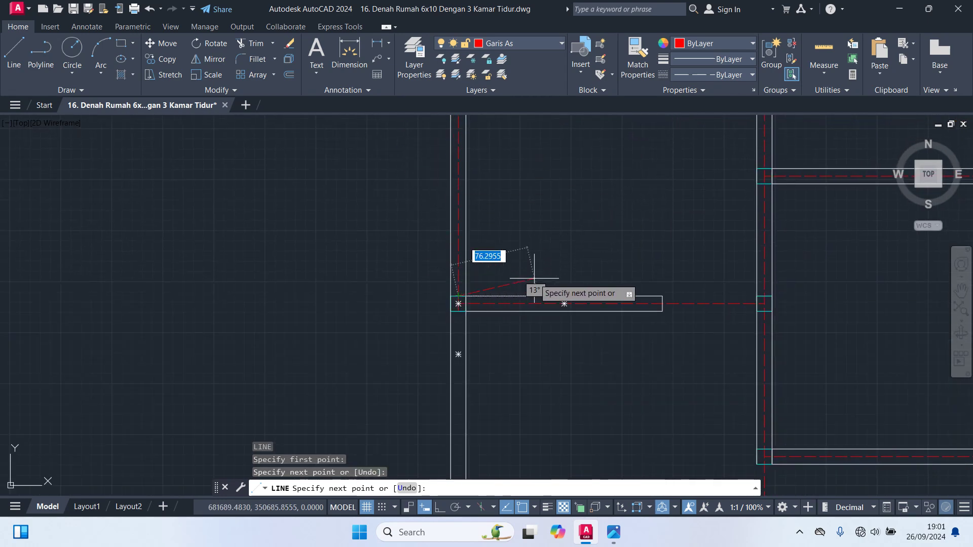
key(Return)
Draw an axis line down the left outer wall from the middle cross wall's column to the lower-left room's upper column.
key(Return)
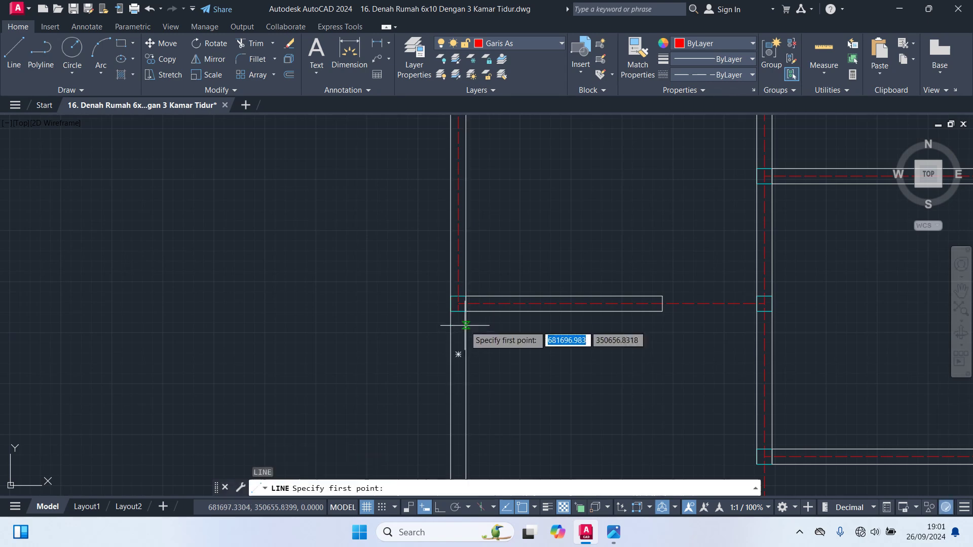
scroll(462, 321, up, 2)
click(455, 305)
scroll(471, 416, down, 5)
middle_drag(471, 422, 473, 127)
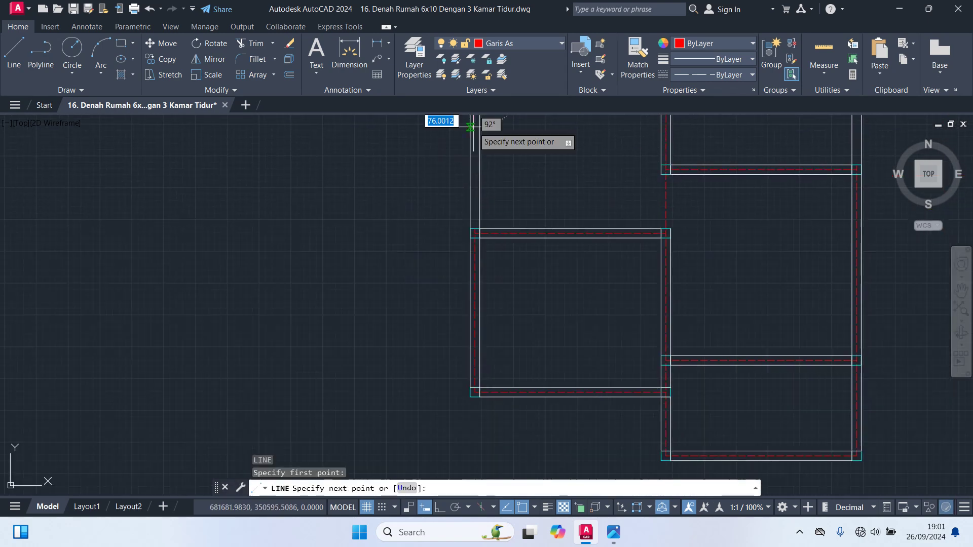
scroll(480, 223, up, 5)
click(463, 235)
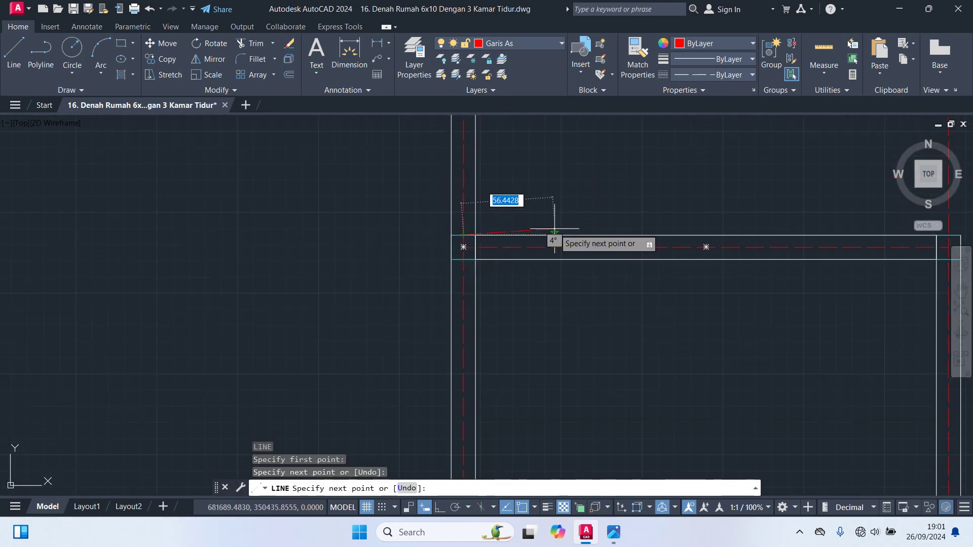
key(Return)
Draw an axis line up the right outer wall between the two columns of the middle right room.
scroll(554, 230, down, 5)
middle_drag(570, 199, 411, 366)
scroll(634, 373, up, 4)
key(Return)
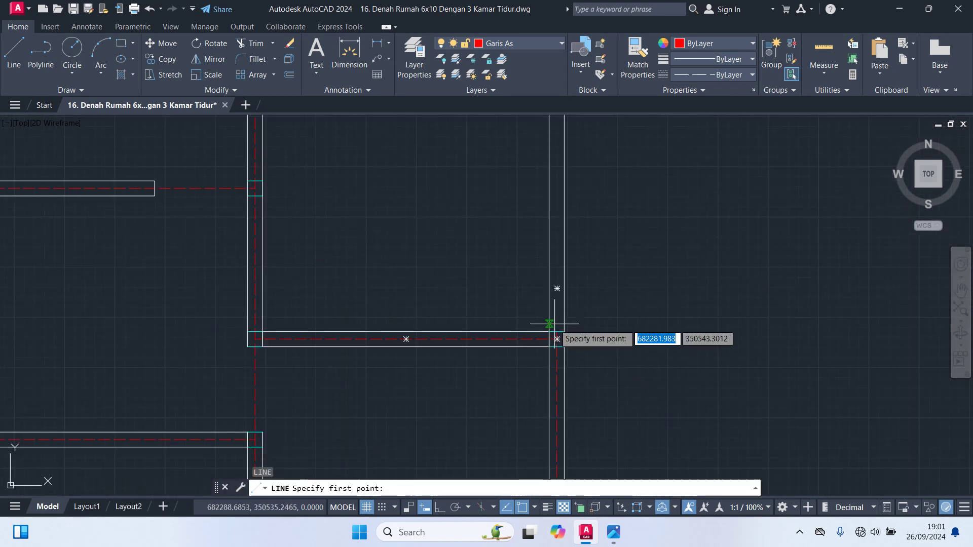
click(557, 339)
middle_drag(530, 154, 541, 343)
scroll(576, 280, up, 4)
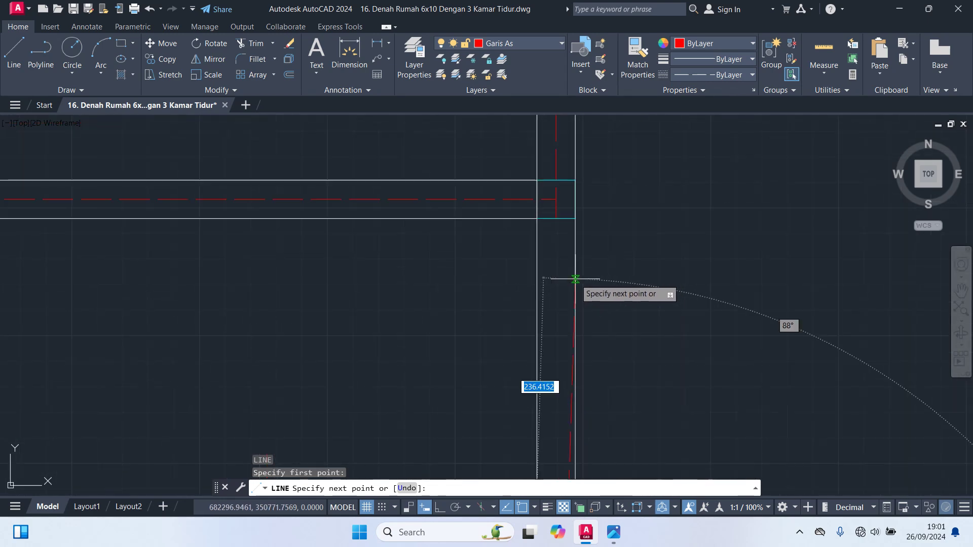
click(556, 218)
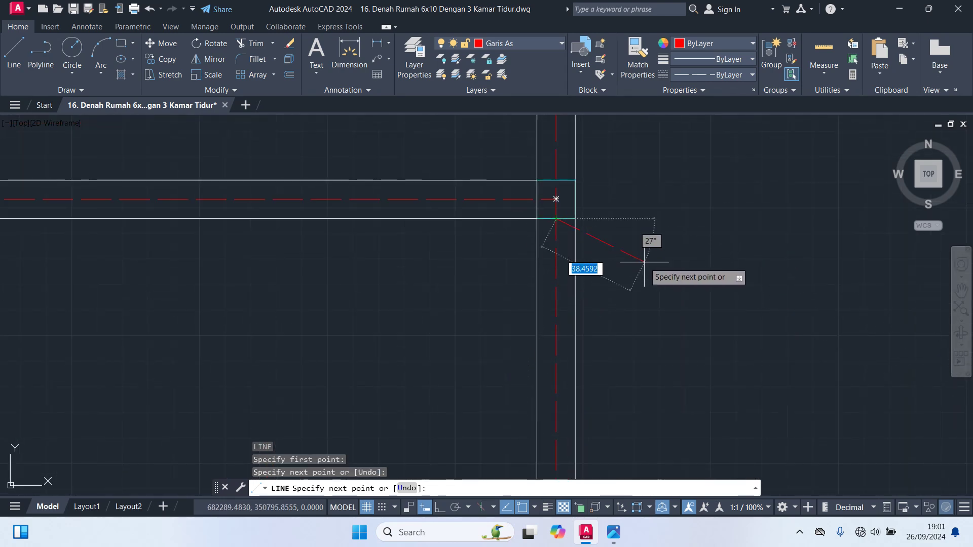
key(Return)
Examine the whole floor plan for complete walls and axis lines between the columns.
scroll(665, 263, down, 5)
scroll(693, 303, up, 1)
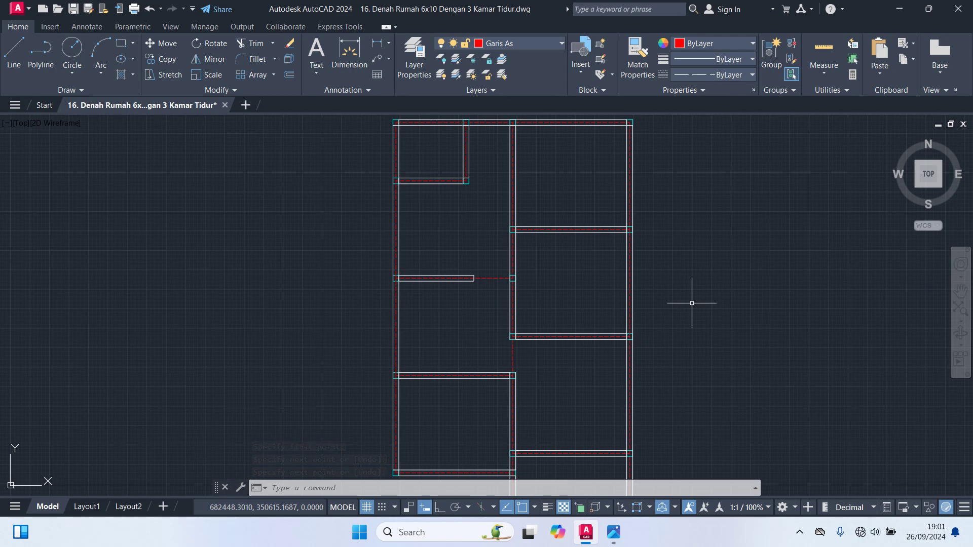
scroll(690, 314, down, 2)
middle_drag(691, 322, 652, 242)
scroll(572, 304, up, 2)
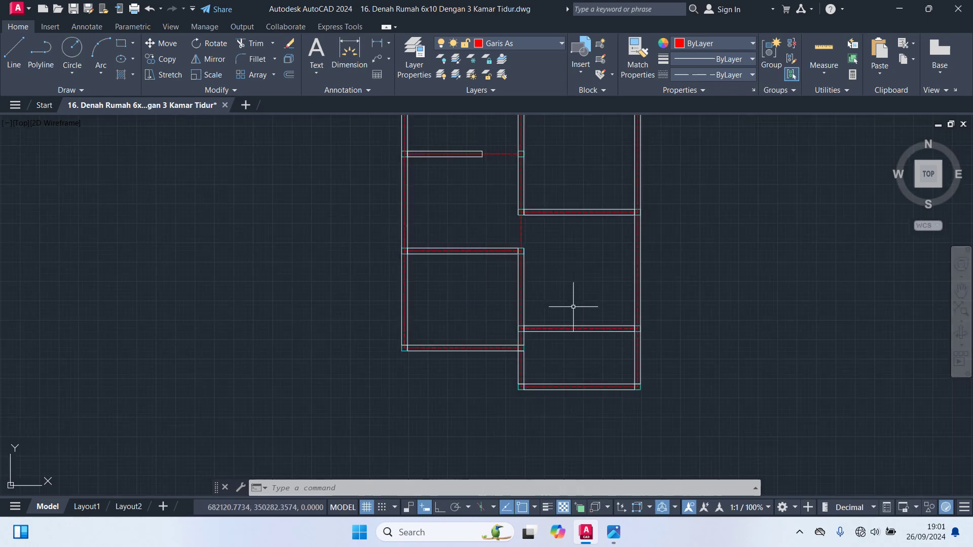
scroll(555, 330, up, 2)
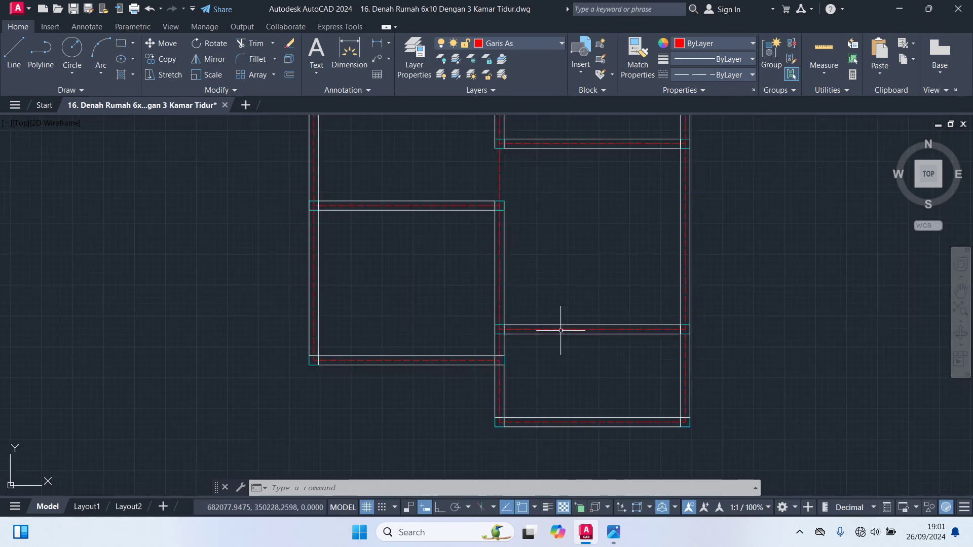
scroll(560, 330, down, 3)
middle_drag(560, 330, 343, 424)
Make Pintu & Jendela the current layer.
scroll(410, 386, down, 2)
middle_drag(446, 378, 426, 308)
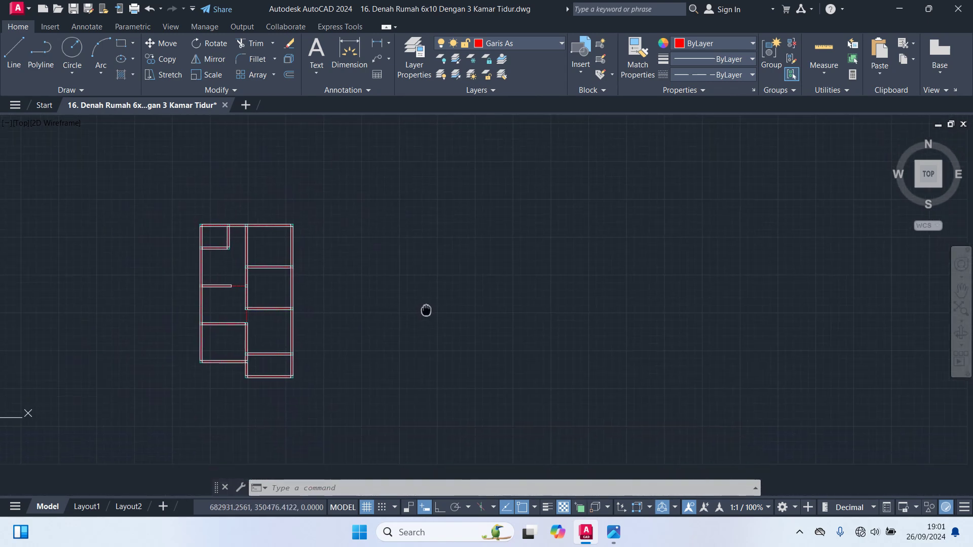
click(514, 47)
click(532, 149)
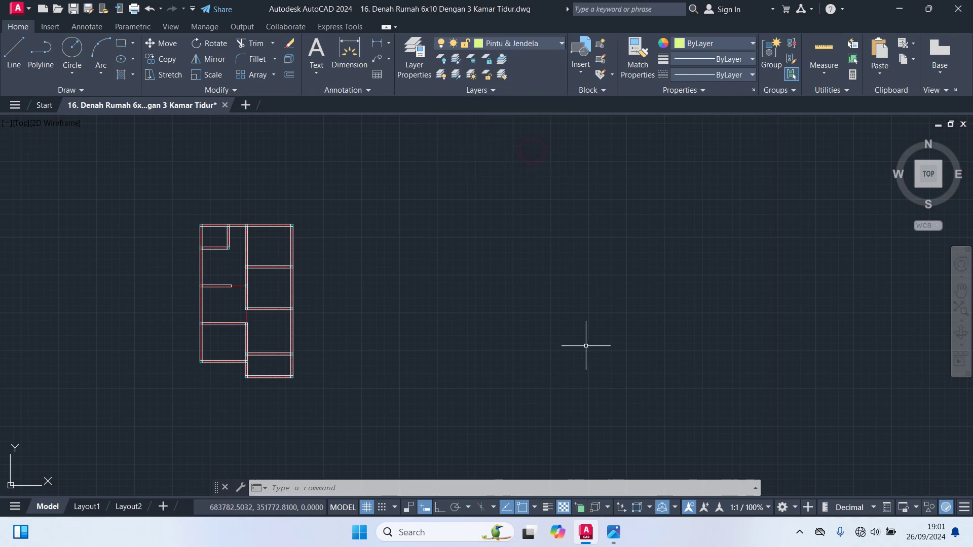
Move the whole set of door and window symbols close beside the right side of the floor plan.
scroll(586, 345, down, 3)
middle_drag(581, 343, 536, 248)
drag(690, 424, 532, 299)
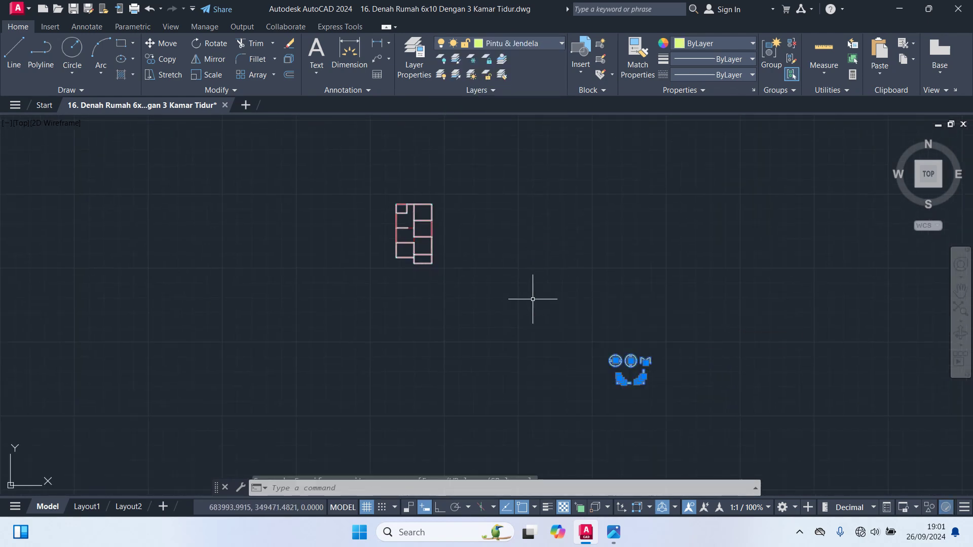
key(Return)
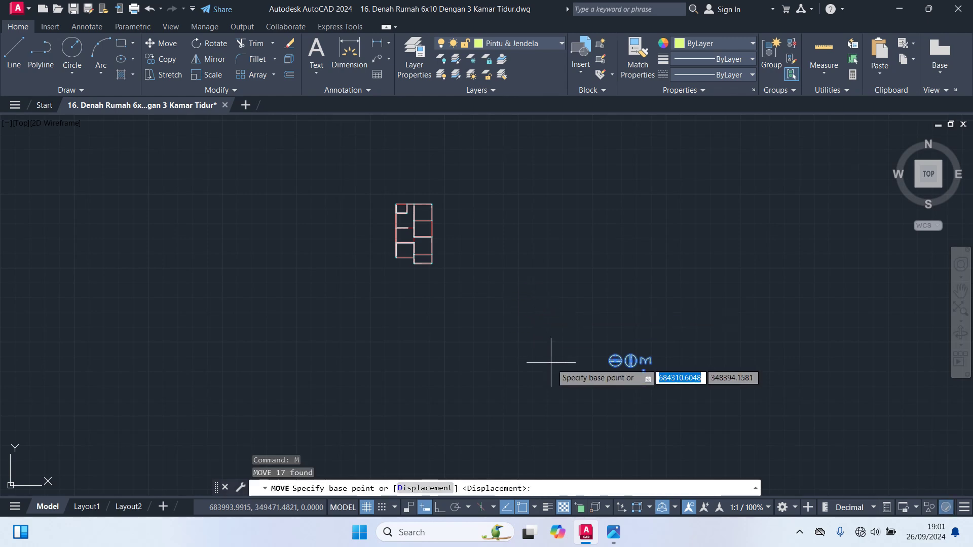
scroll(578, 365, up, 3)
click(745, 374)
middle_drag(420, 203, 590, 402)
scroll(507, 277, up, 2)
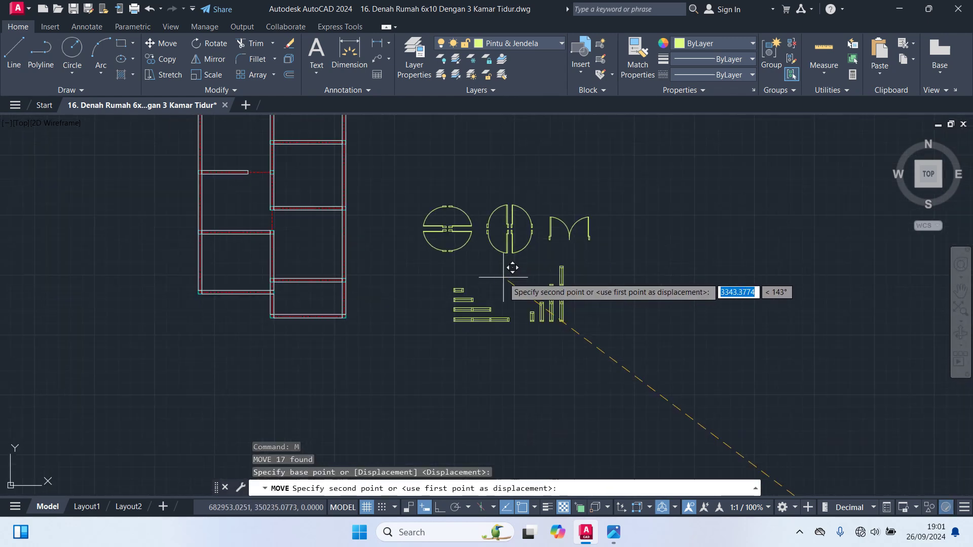
click(528, 336)
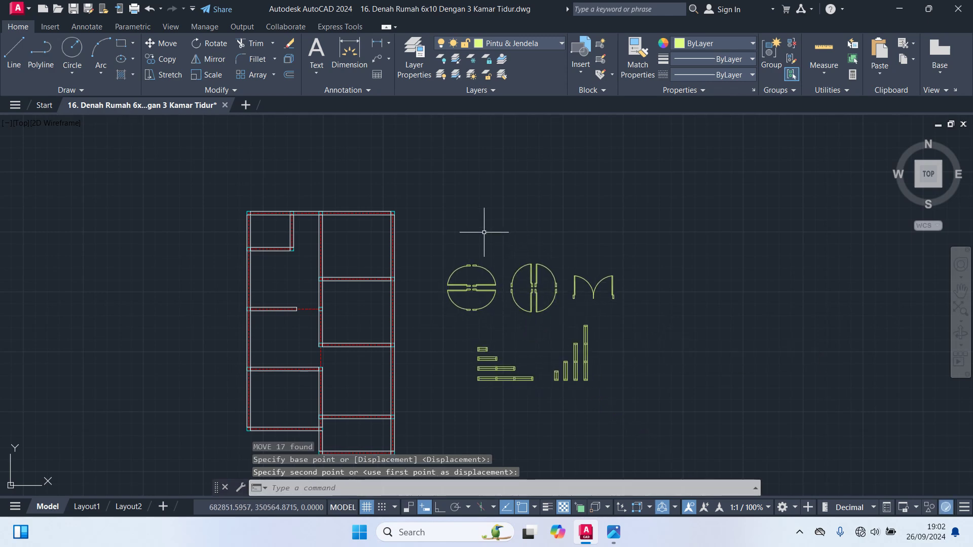
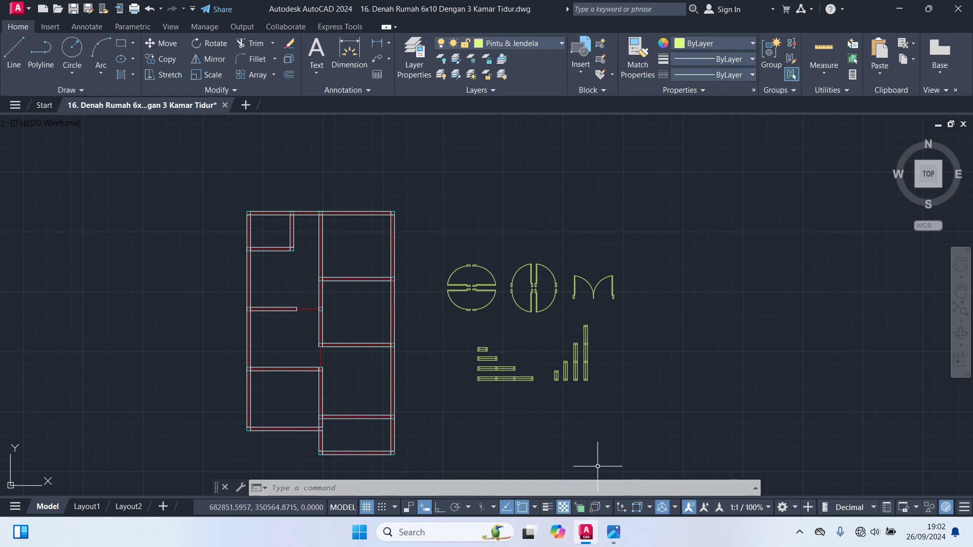
Switch to Lihat Video Sebelumnya.jpg in the image viewer, view the layer setup and door and window previews, and return to the drawing.
mouse_move(618, 538)
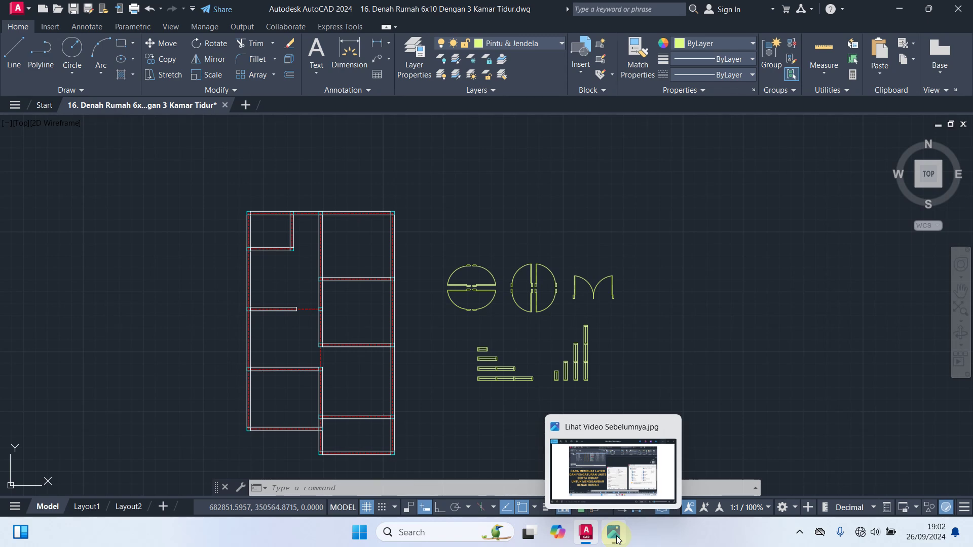
click(618, 538)
scroll(478, 301, down, 5)
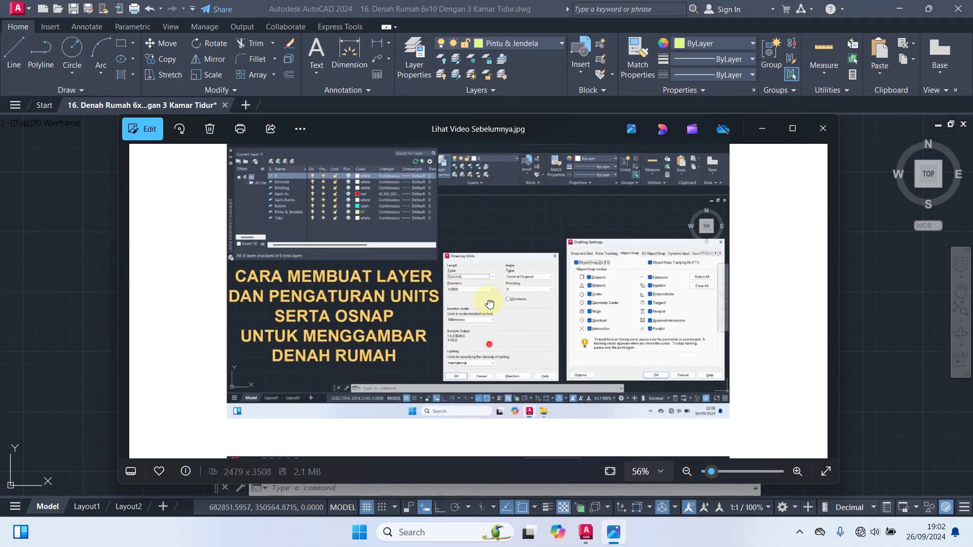
scroll(527, 256, down, 3)
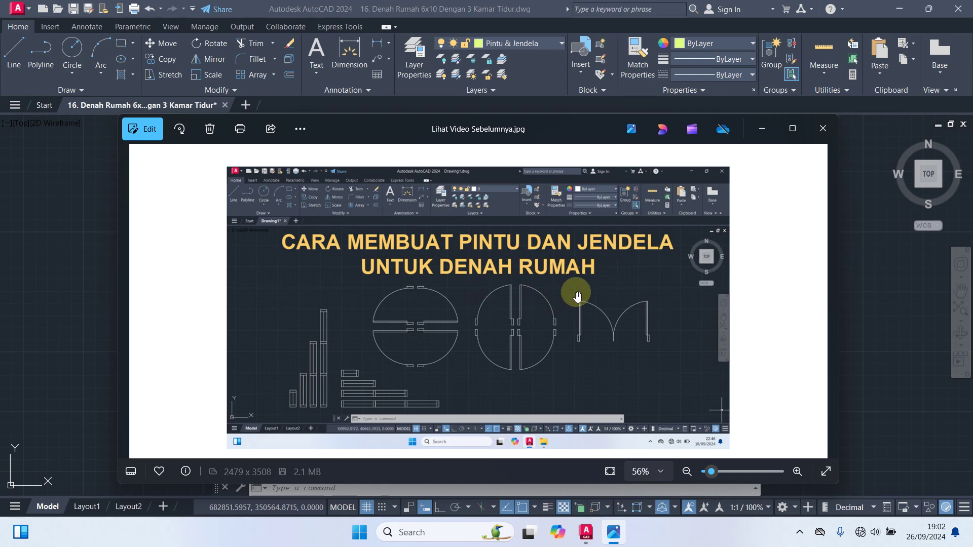
click(763, 133)
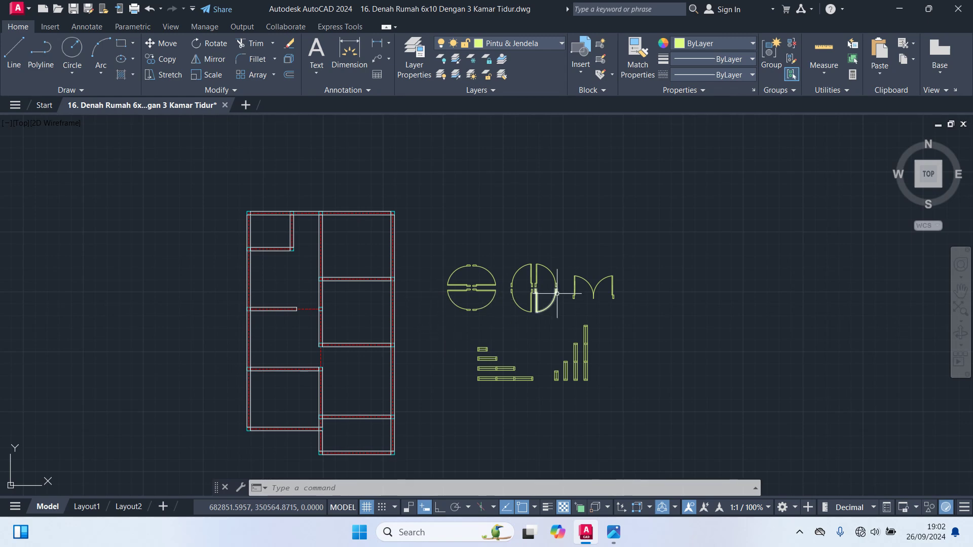
Copy the upper-right door of the middle door set into the wall above the lower-right room, against the left column's lower inner corner.
click(552, 268)
click(554, 265)
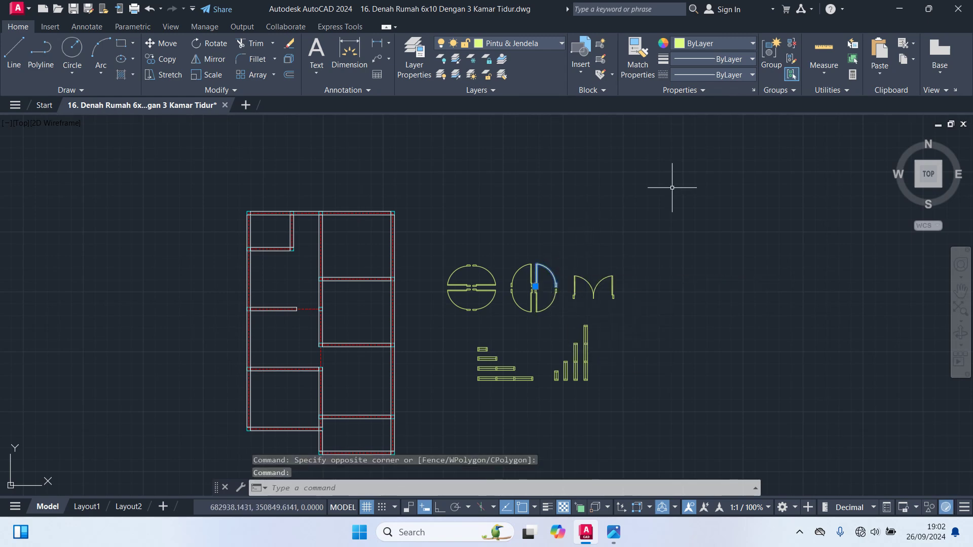
text(co)
key(Return)
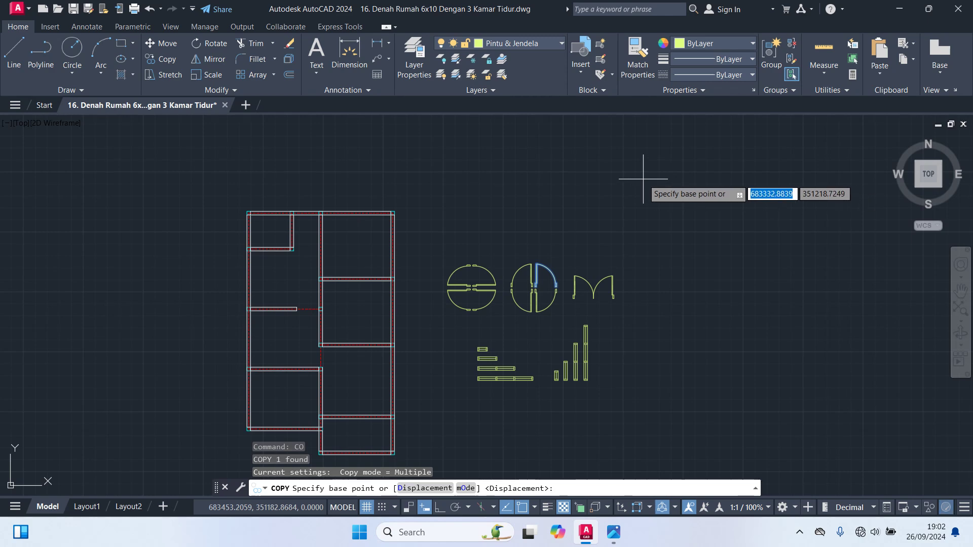
scroll(573, 299, up, 4)
scroll(486, 203, up, 2)
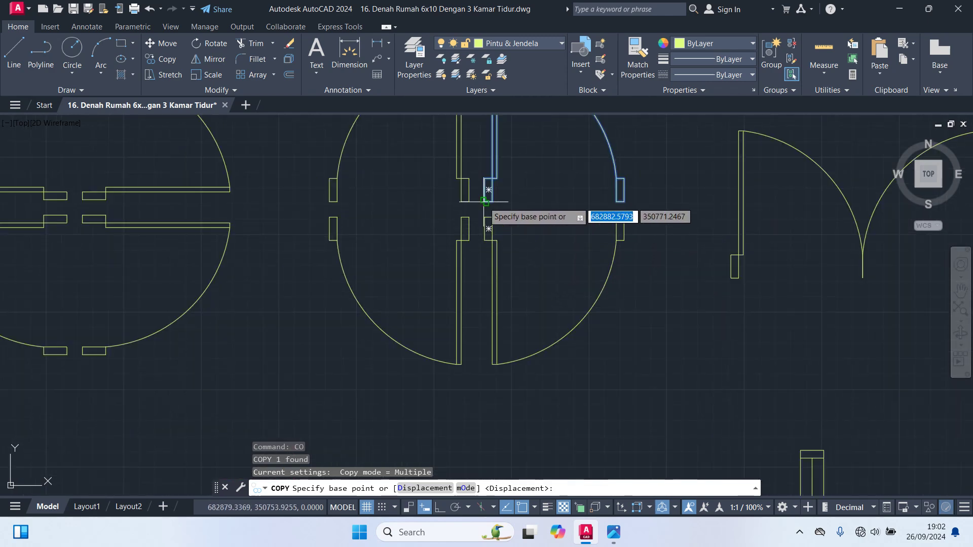
click(485, 201)
scroll(412, 374, down, 5)
middle_drag(413, 373, 478, 321)
scroll(385, 361, up, 5)
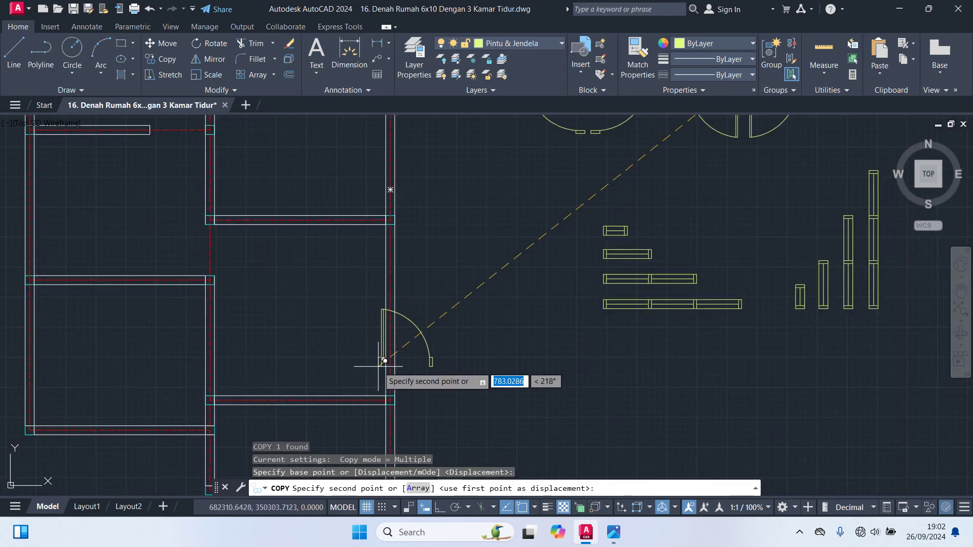
middle_drag(329, 364, 460, 245)
scroll(371, 264, up, 6)
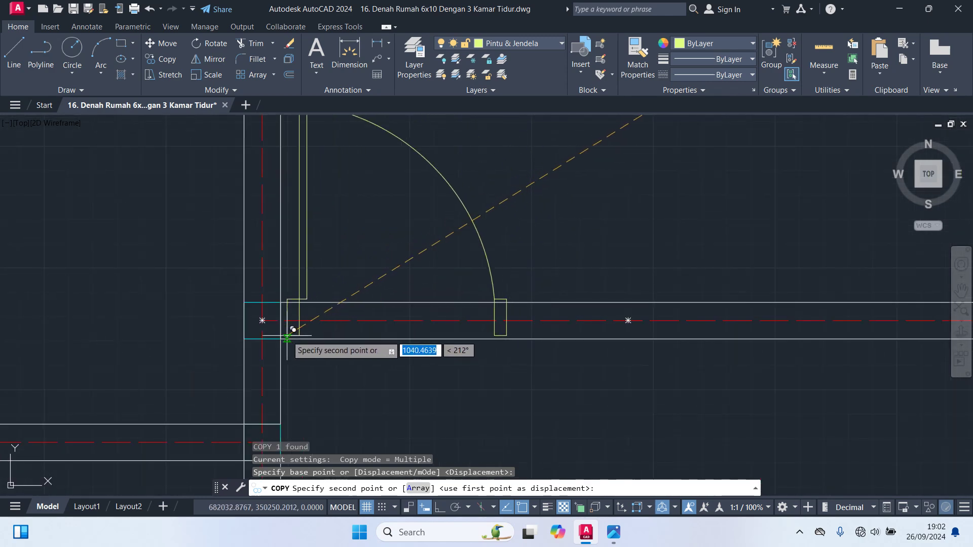
click(281, 338)
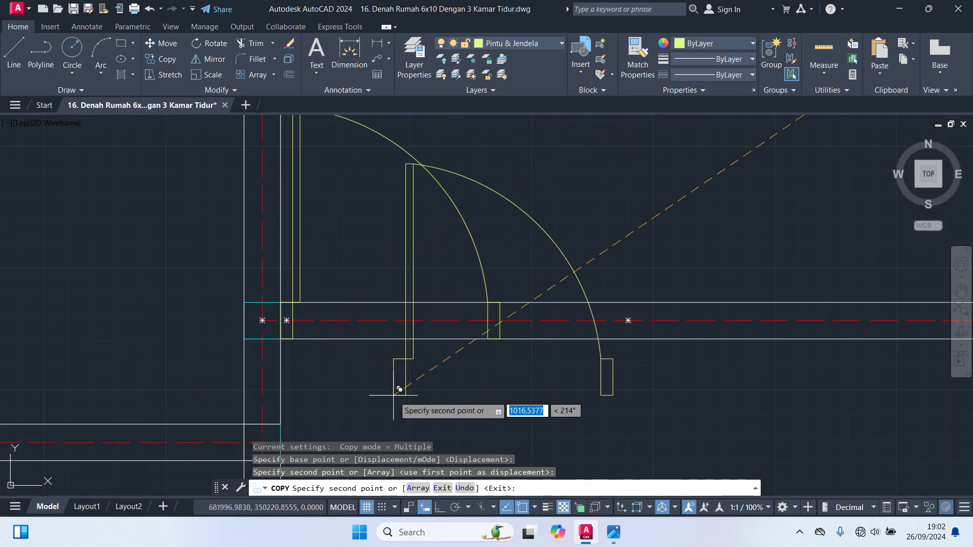
scroll(400, 389, down, 4)
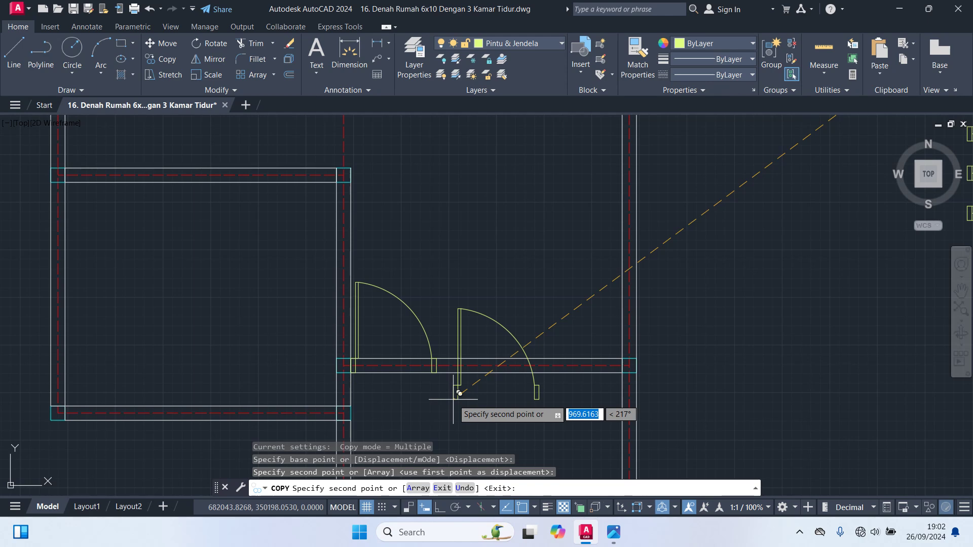
key(Return)
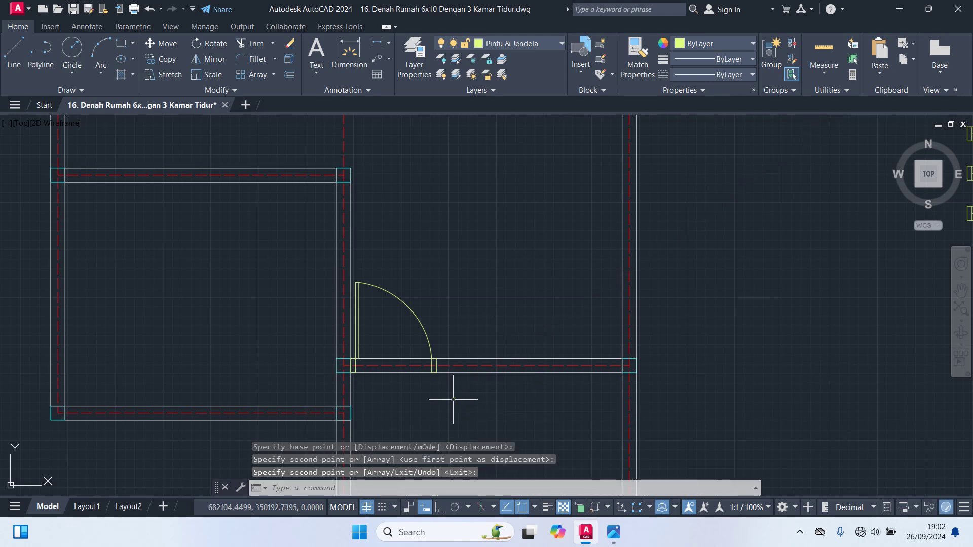
Make Garis As the current layer and trim the wall's axis line between the new door's outer frame and the right column.
click(520, 43)
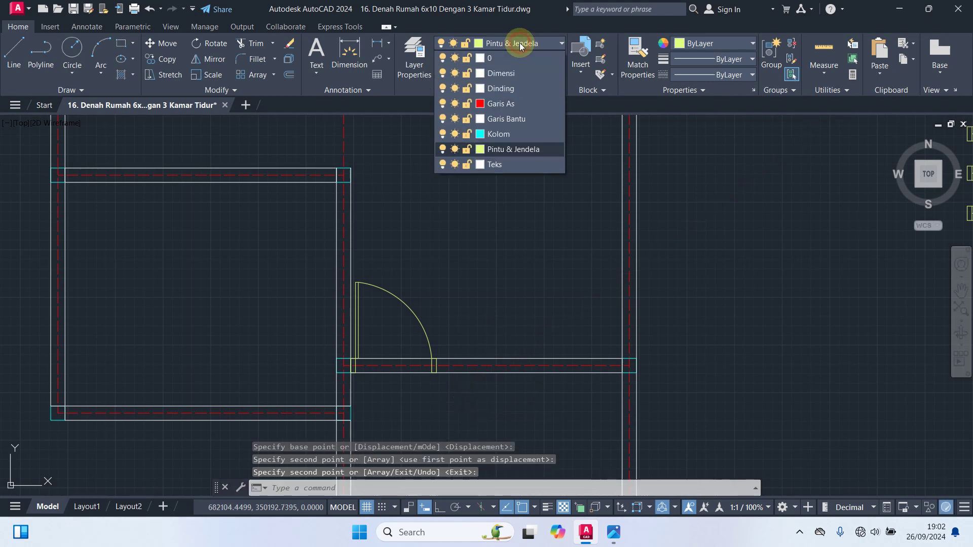
click(503, 104)
middle_drag(499, 318, 487, 289)
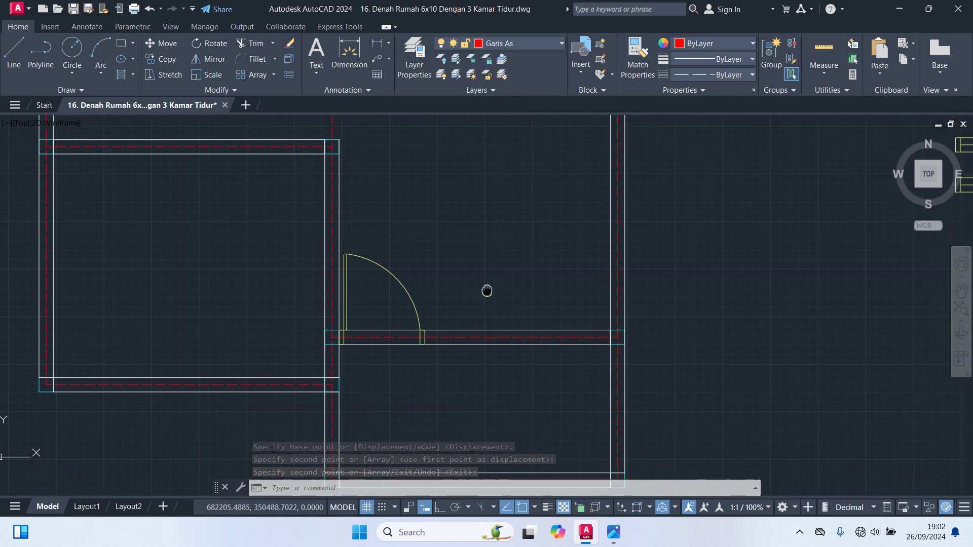
text(tr)
key(Return)
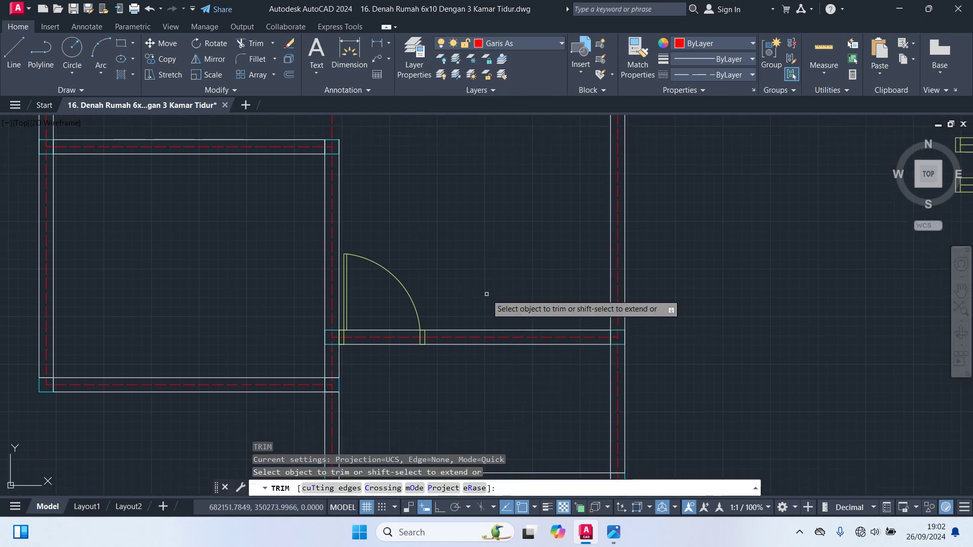
click(513, 335)
key(Return)
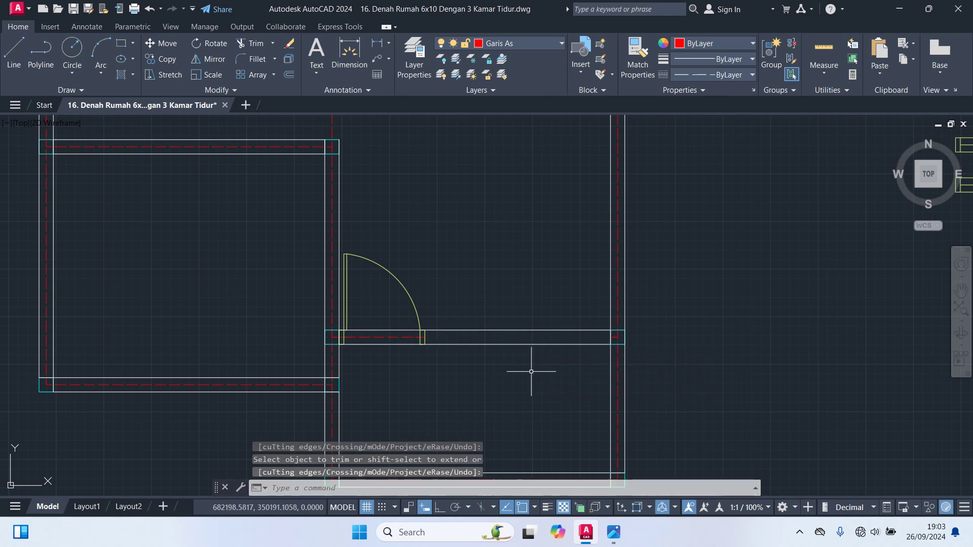
Draw a new axis line from the midpoint of the door's outer frame to the midpoint of the right column's inner edge.
text(l)
key(Return)
scroll(455, 359, up, 4)
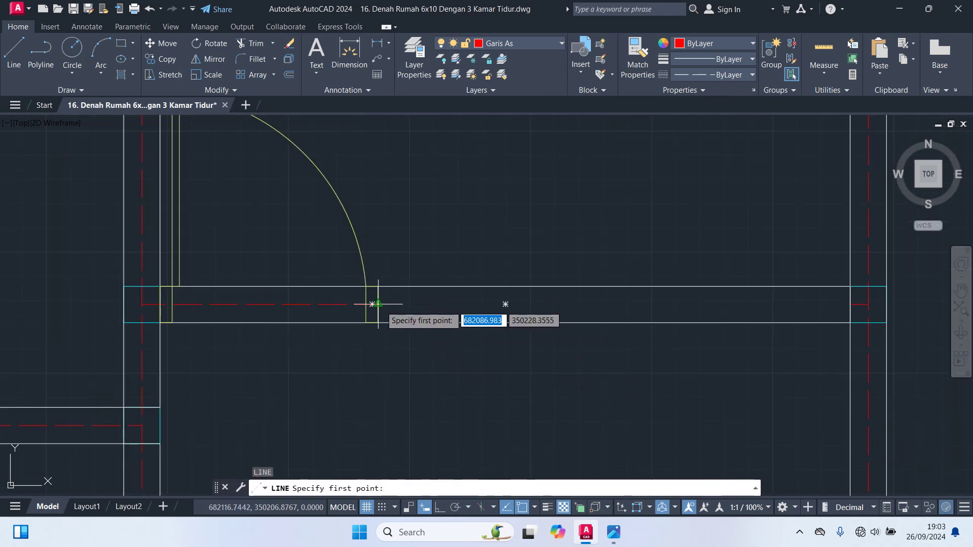
click(378, 304)
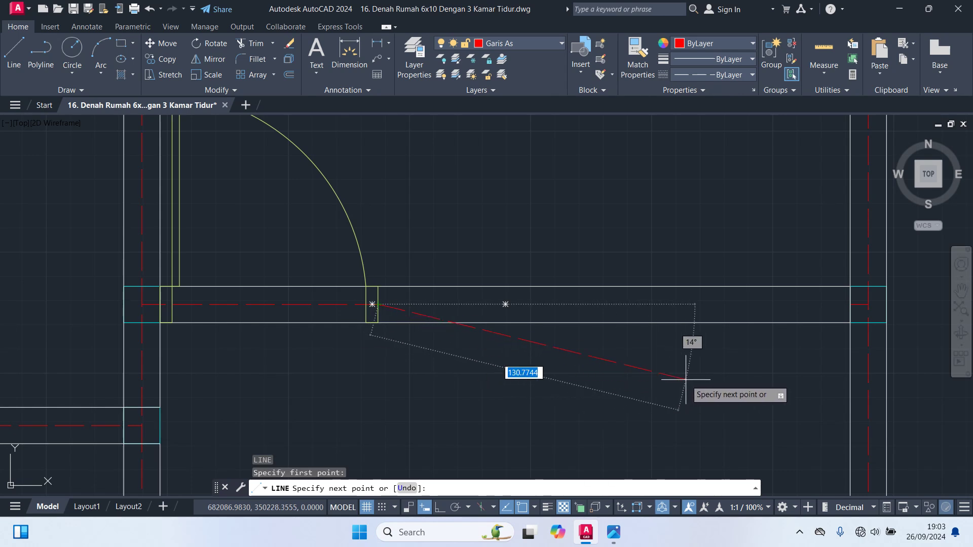
click(852, 304)
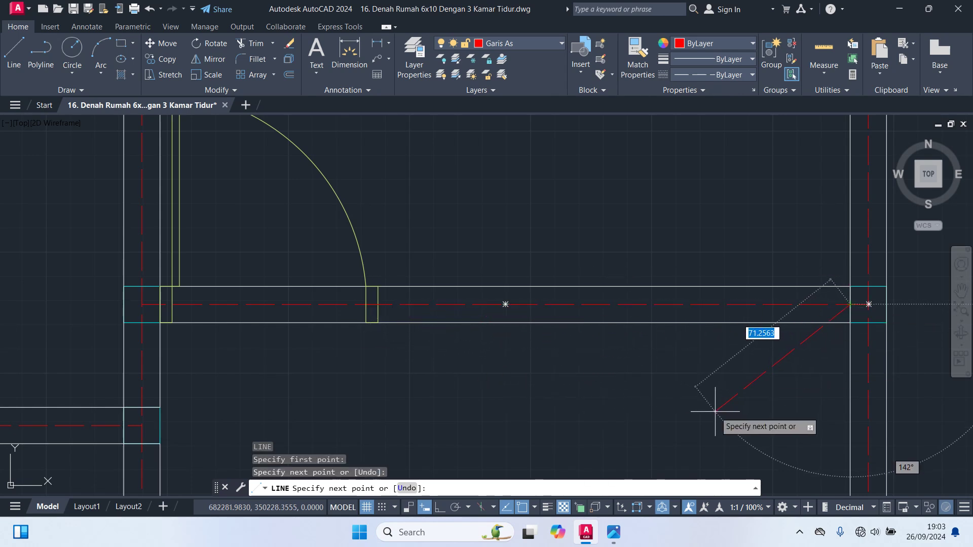
key(Return)
scroll(499, 248, down, 4)
click(512, 268)
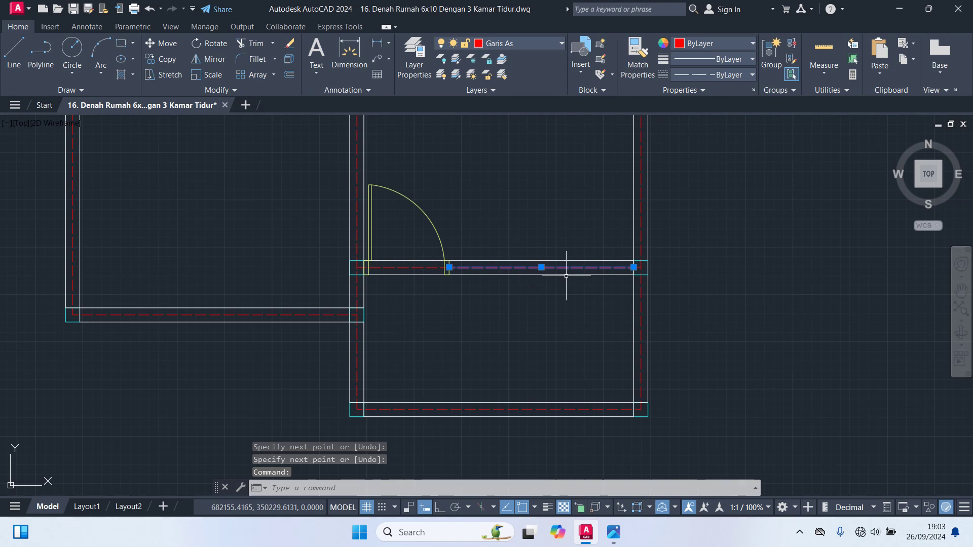
key(Escape)
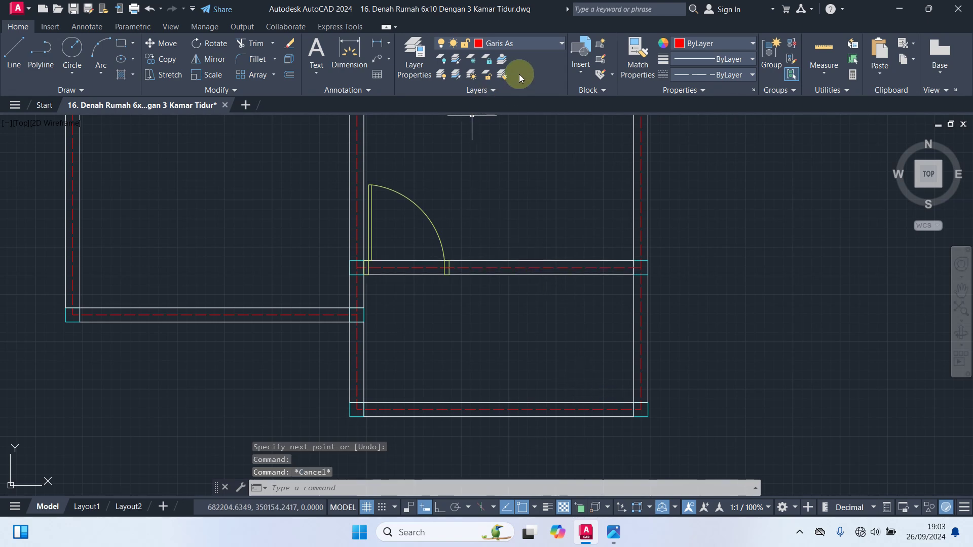
On the Pintu & Jendela layer, copy the horizontal two-panel window to the midpoint of the axis line between the door and the right column.
click(512, 44)
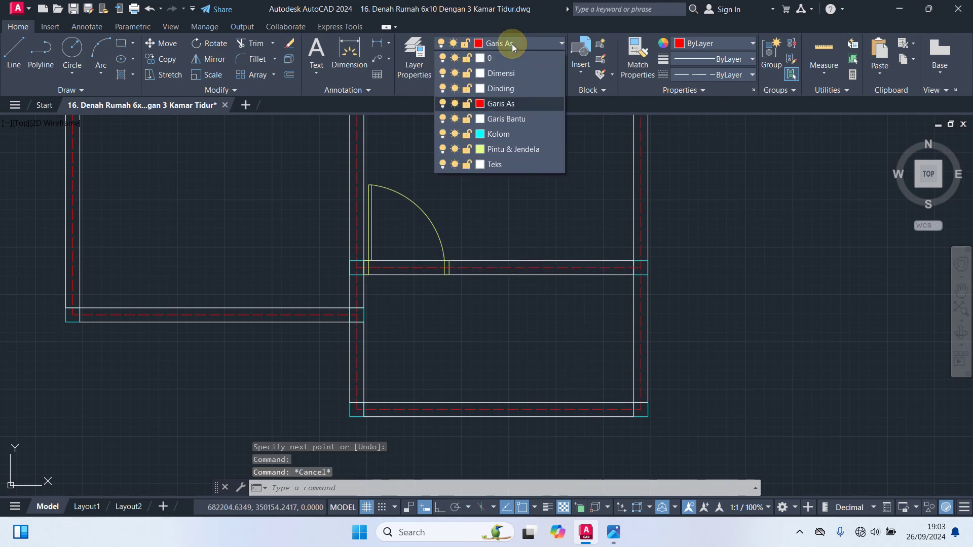
click(505, 150)
scroll(614, 306, down, 3)
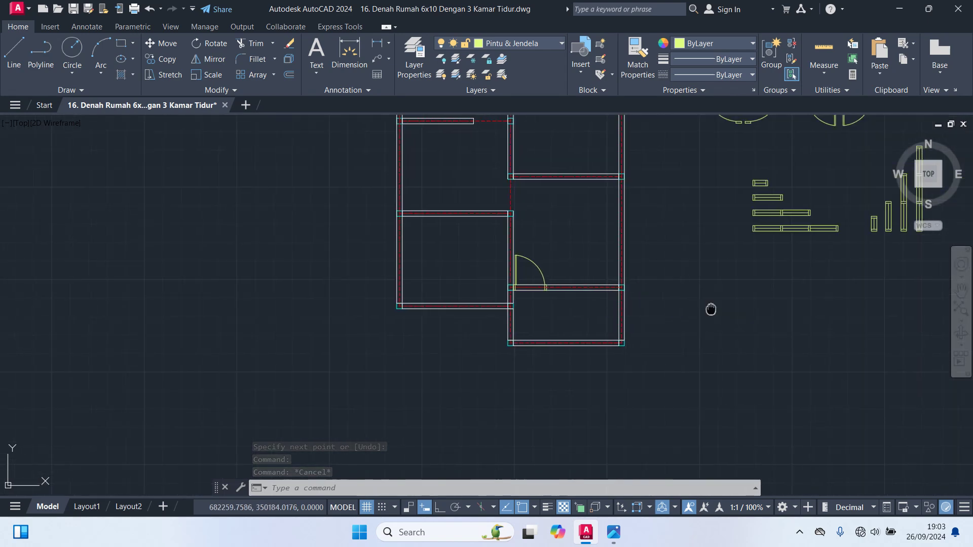
middle_drag(710, 308, 608, 348)
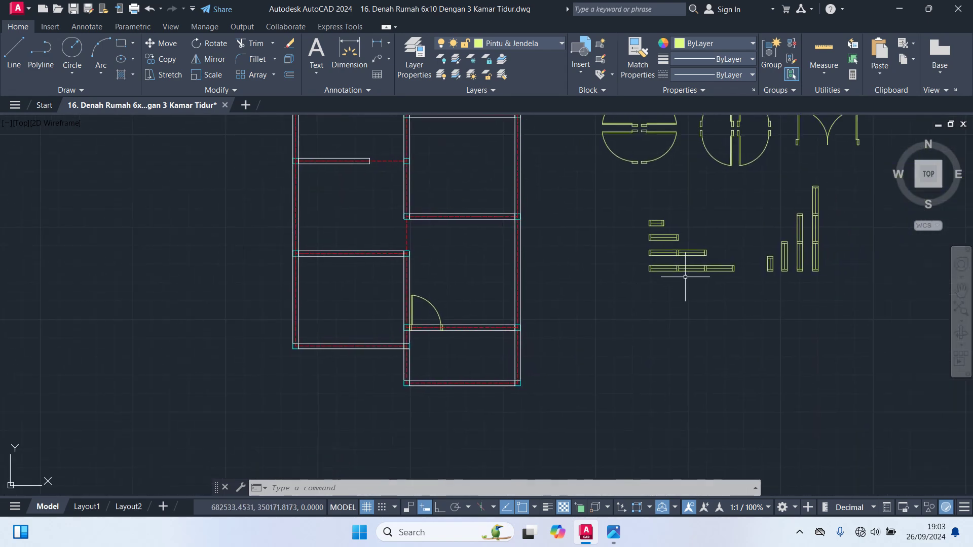
click(689, 255)
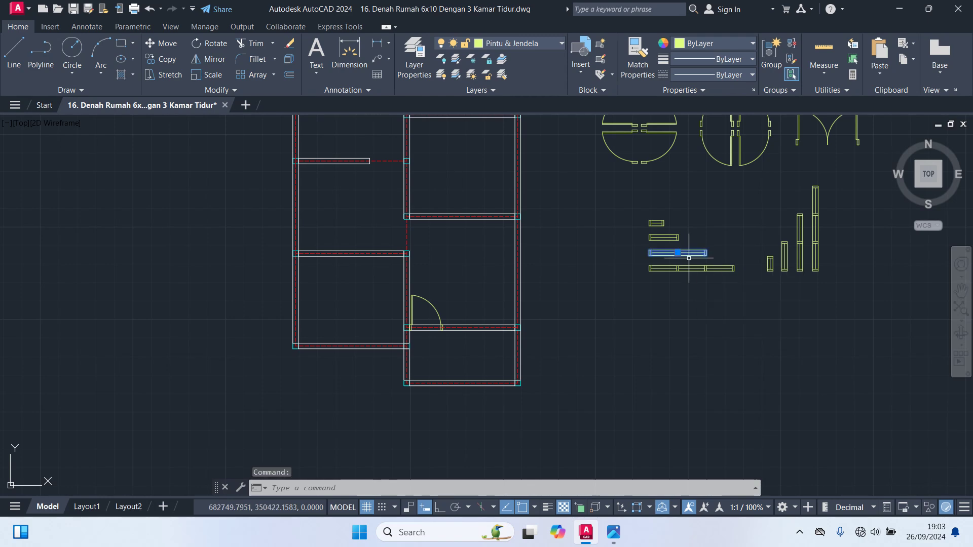
text(co)
key(Return)
scroll(691, 266, up, 6)
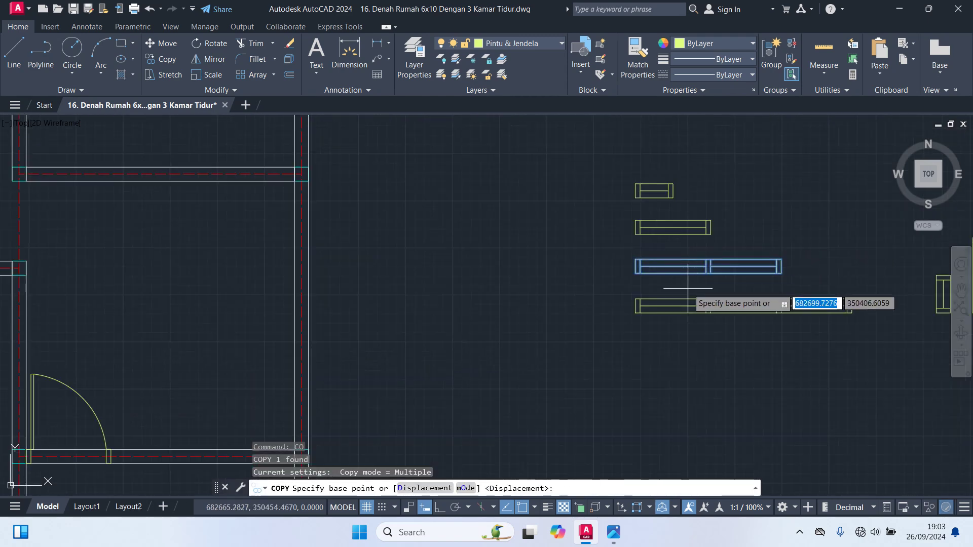
click(709, 254)
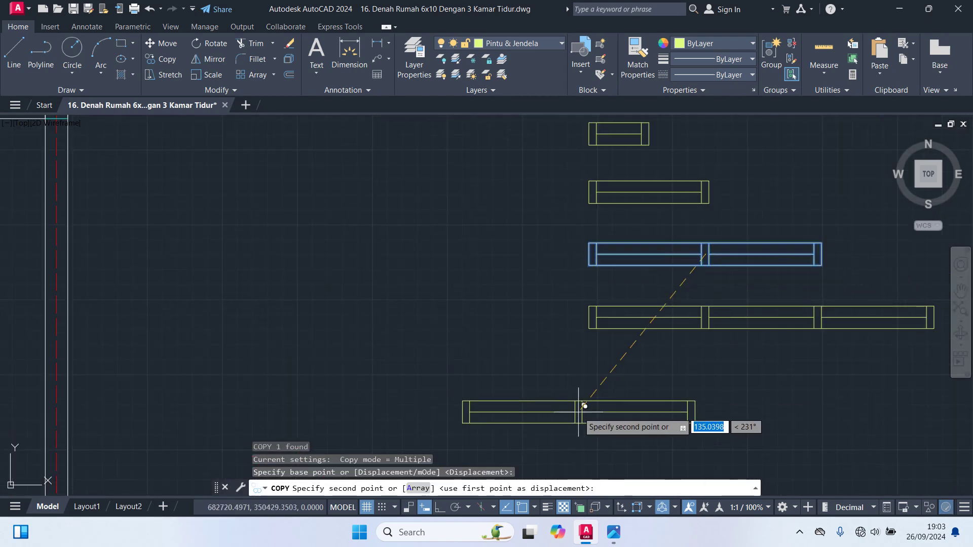
scroll(680, 332, down, 4)
scroll(465, 397, up, 2)
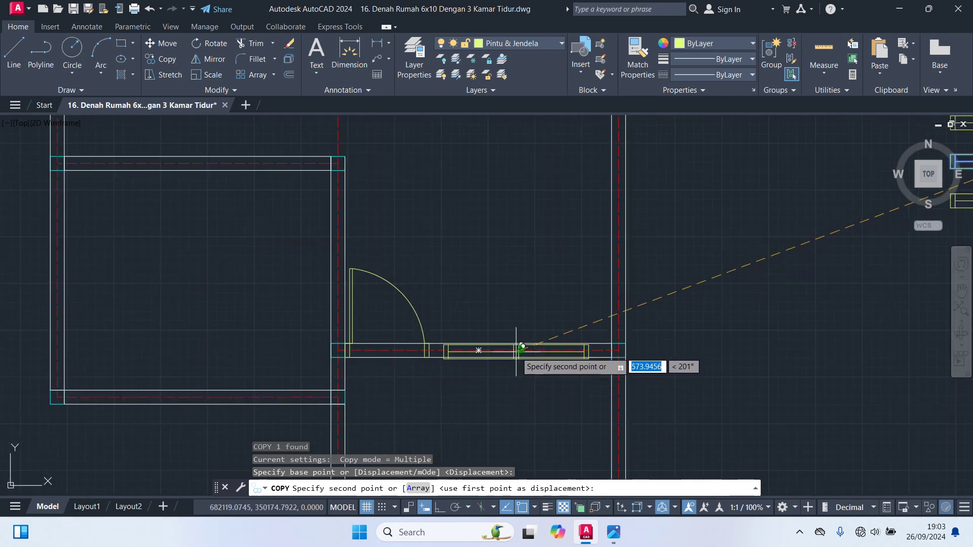
click(521, 348)
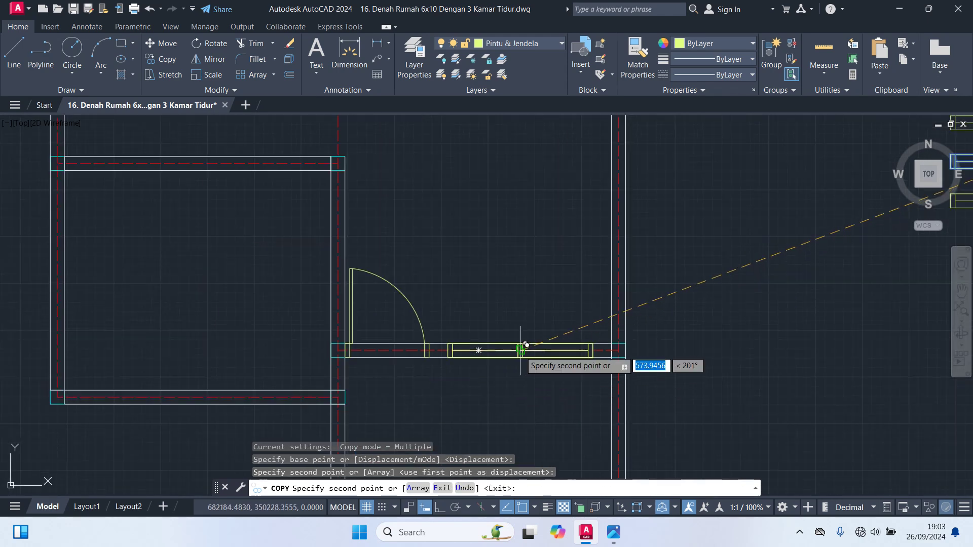
scroll(520, 350, down, 2)
middle_drag(514, 382, 569, 386)
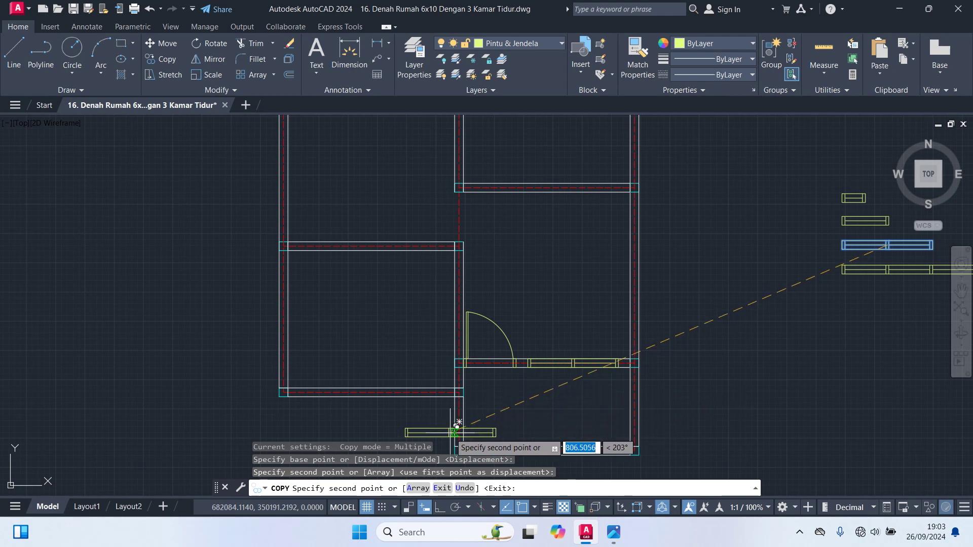
Copy the horizontal two-panel window to the midpoint of the axis line in the lower-left room's bottom wall.
scroll(376, 394, up, 2)
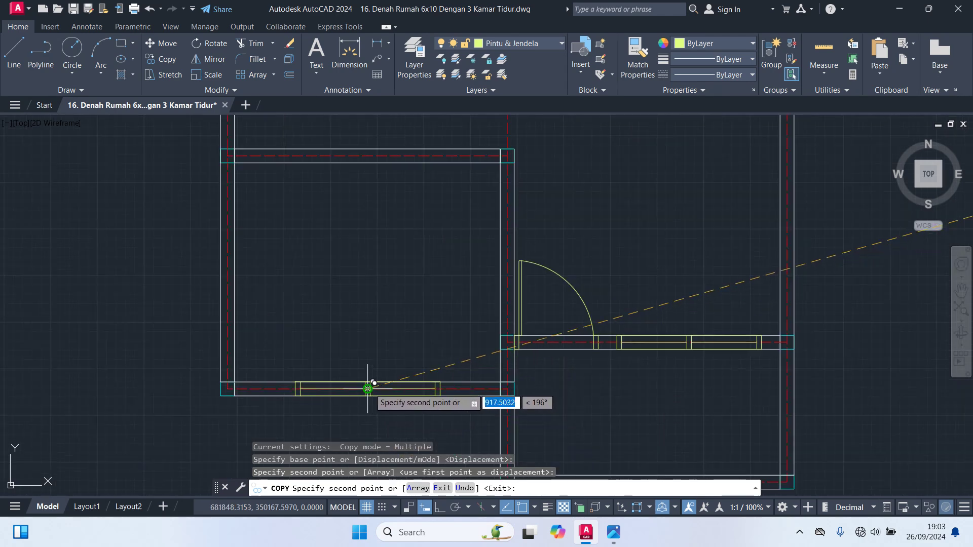
click(370, 387)
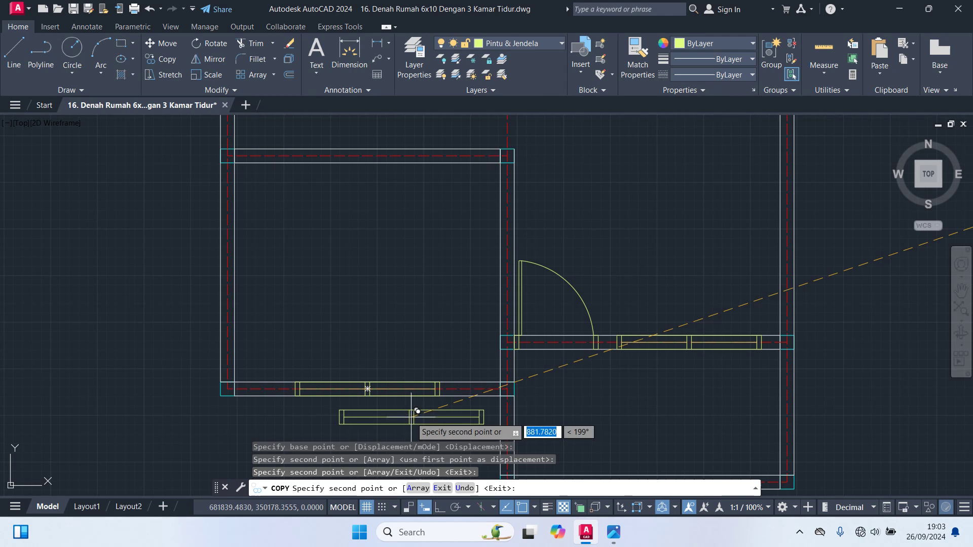
scroll(507, 390, down, 5)
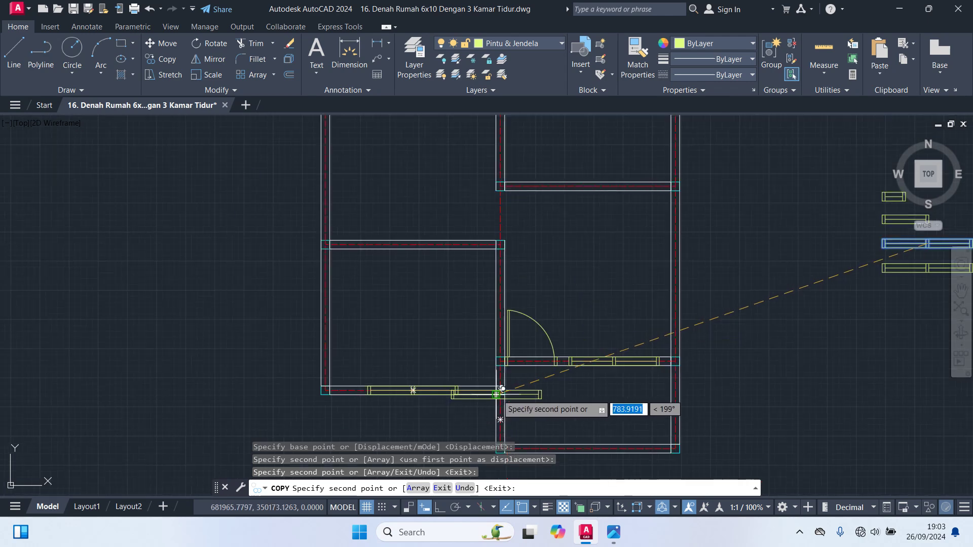
key(Escape)
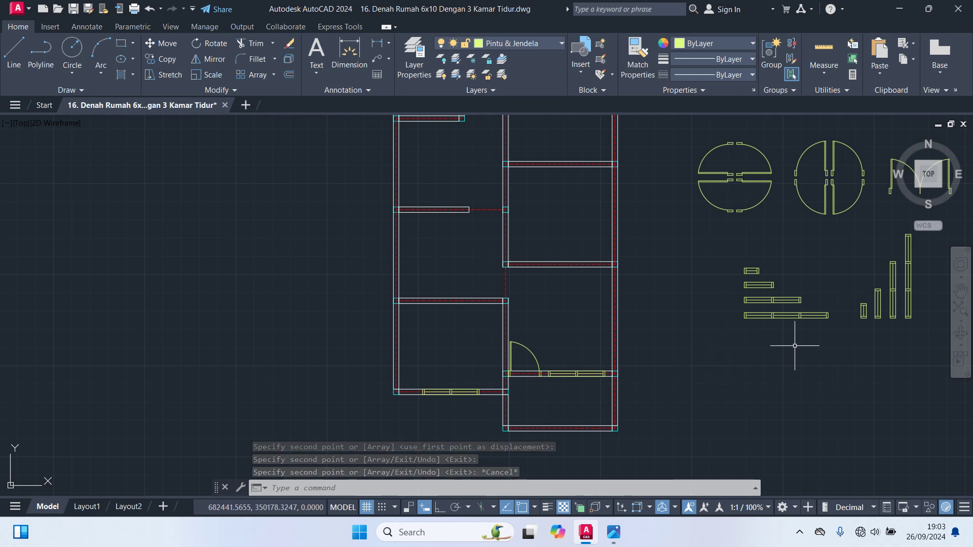
Copy the vertical two-panel window into the right outer wall, centred on the middle-right and upper-right rooms.
middle_drag(849, 354, 702, 385)
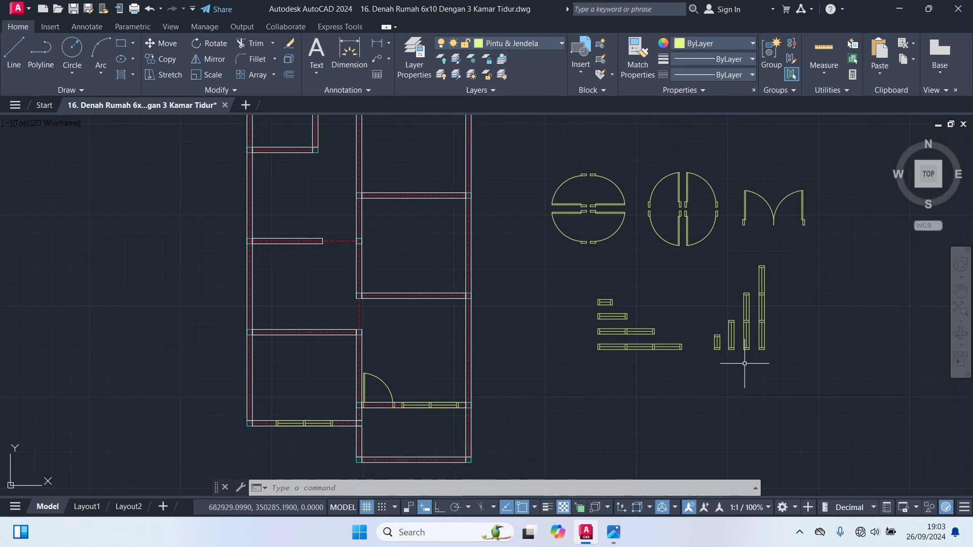
click(745, 332)
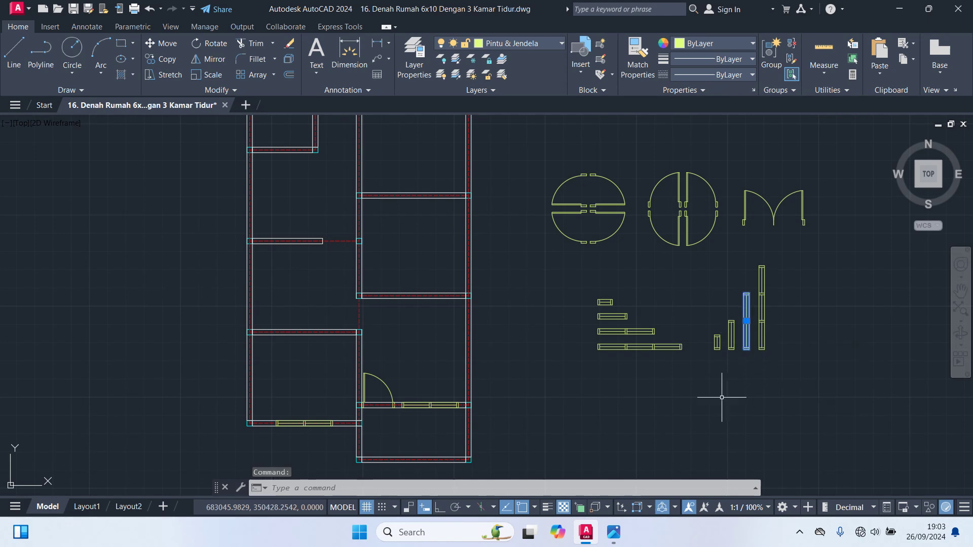
text(co)
key(Return)
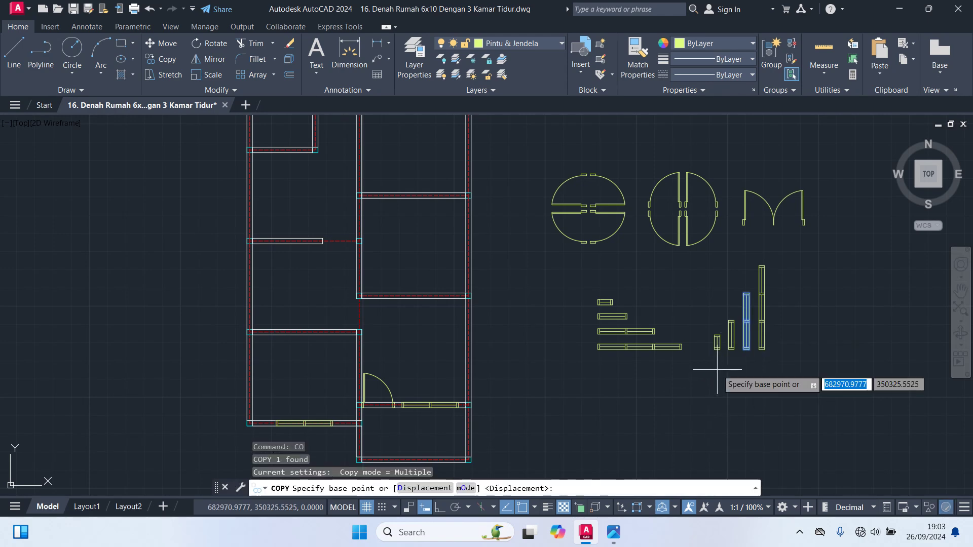
scroll(725, 324, up, 5)
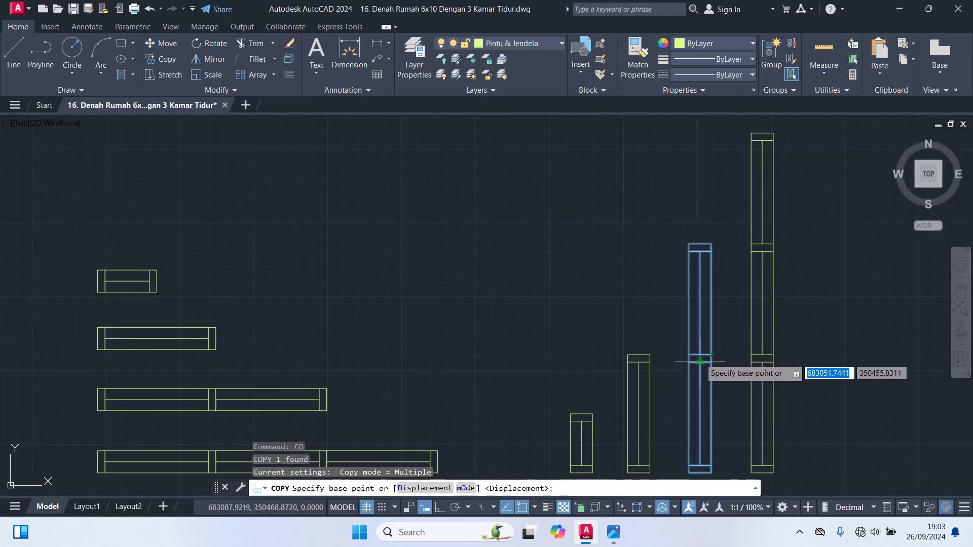
scroll(700, 362, up, 3)
click(698, 362)
scroll(688, 376, down, 6)
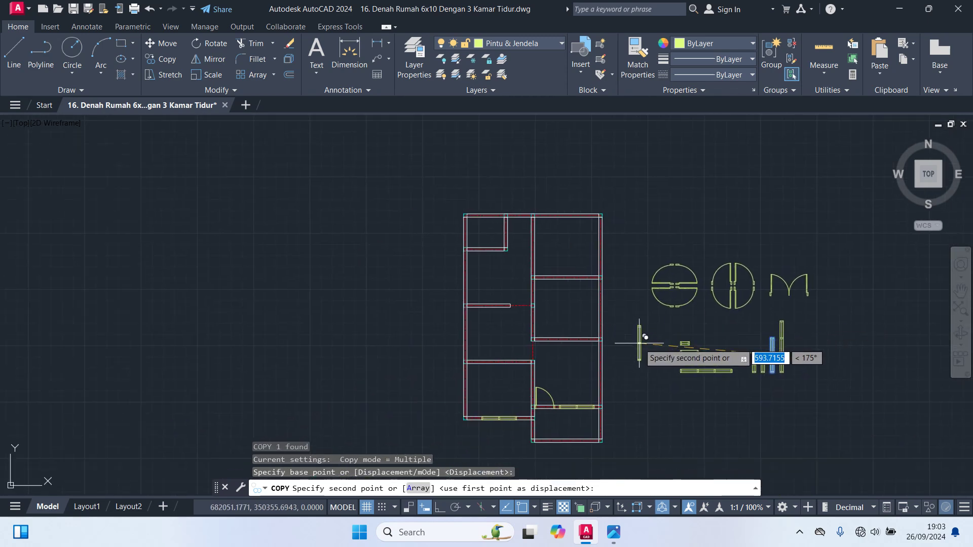
scroll(623, 330, up, 6)
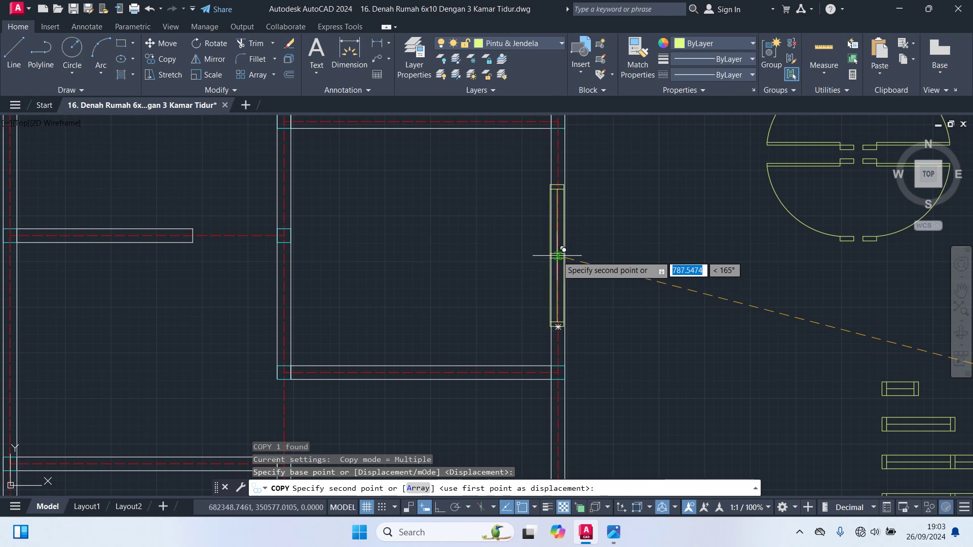
click(561, 246)
scroll(609, 282, down, 5)
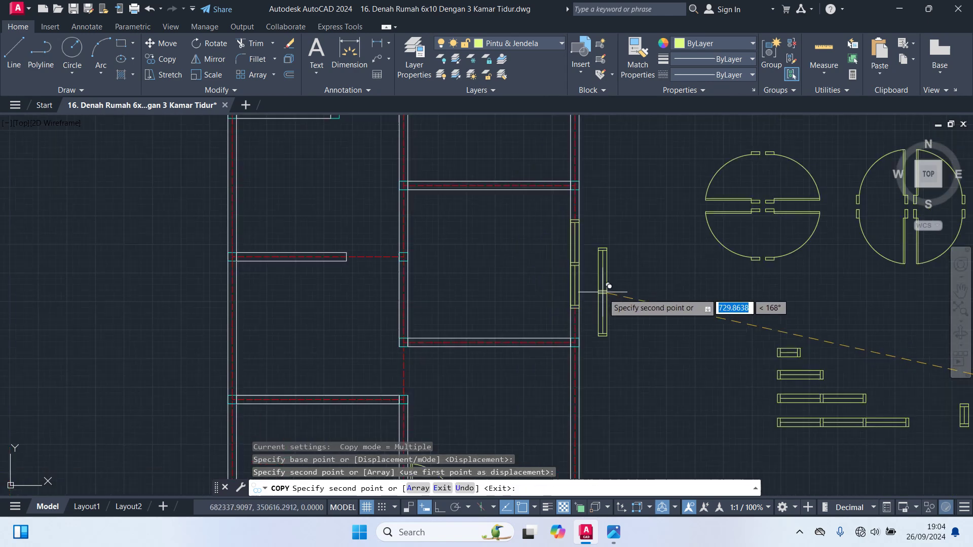
scroll(635, 268, up, 5)
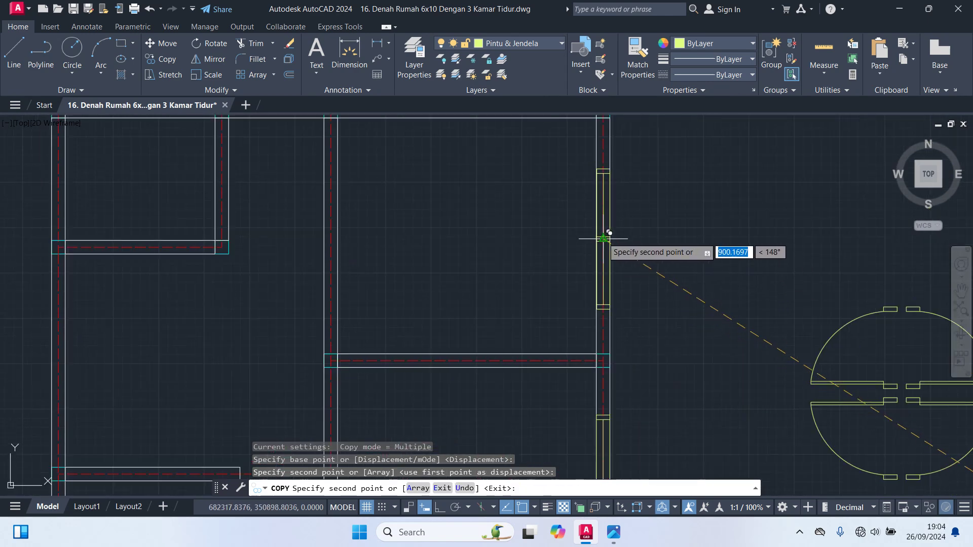
click(608, 233)
scroll(693, 278, down, 5)
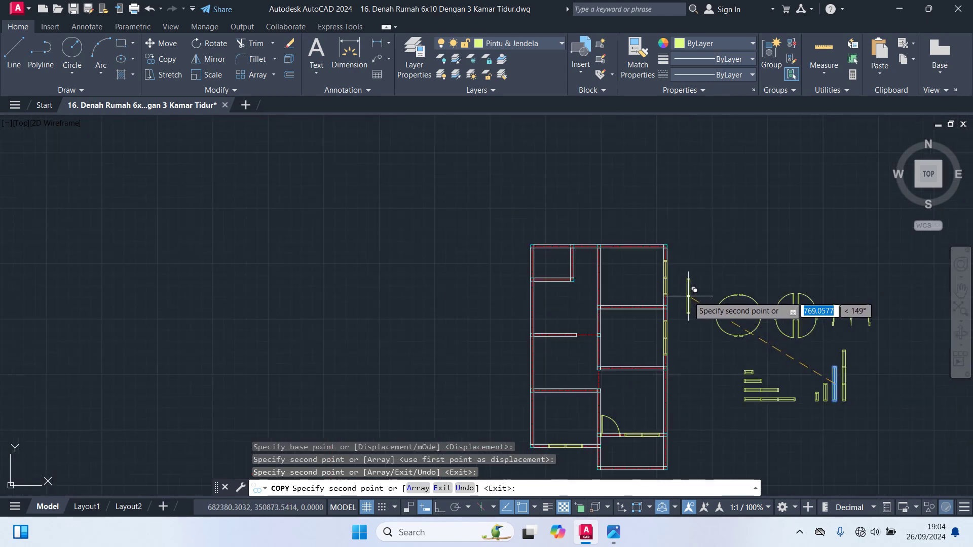
Place two more copies of the vertical window in the left outer wall, centred below and above the short partition wall.
scroll(679, 265, down, 1)
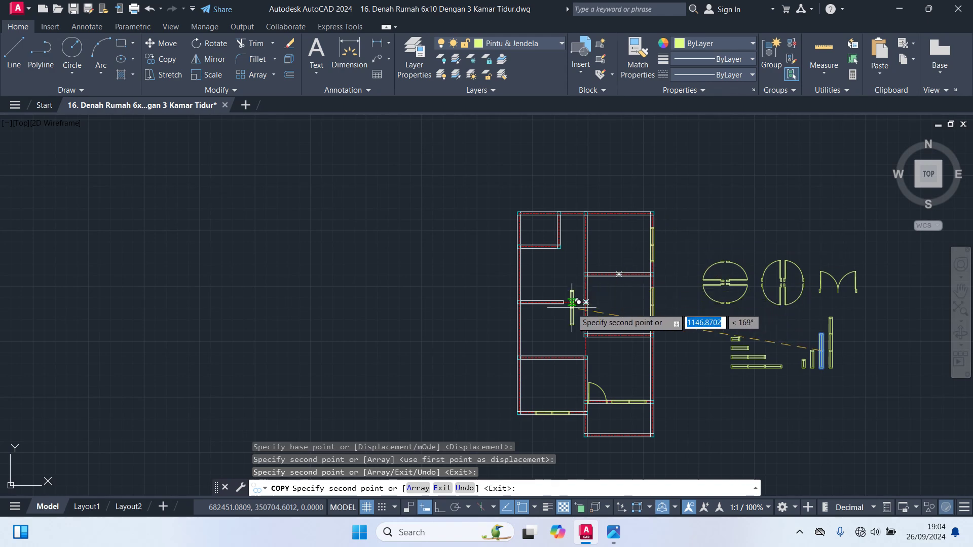
scroll(539, 328, up, 4)
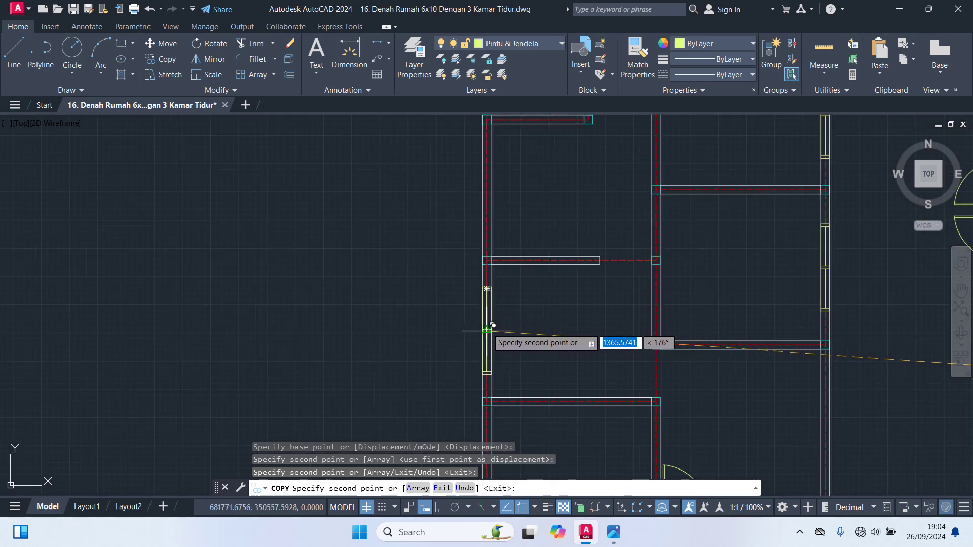
click(488, 320)
middle_drag(539, 226, 547, 320)
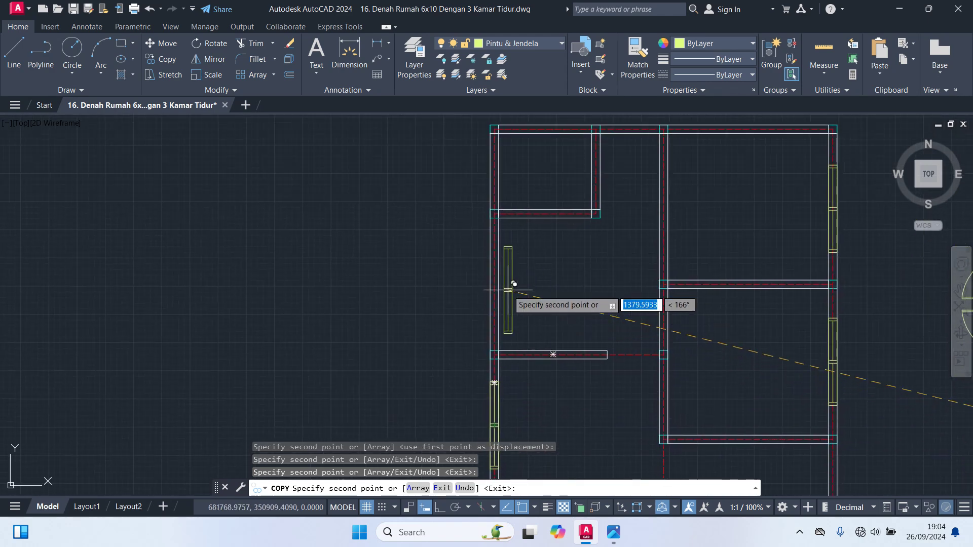
click(500, 278)
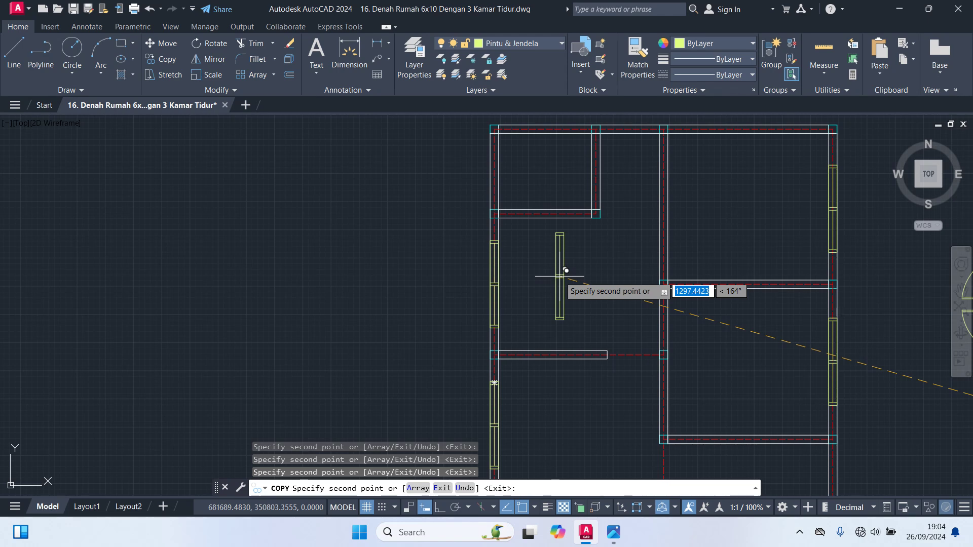
key(Escape)
Copy the longer horizontal single-panel window by its centre to the midpoint of the small upper-left room's top wall.
scroll(544, 252, down, 2)
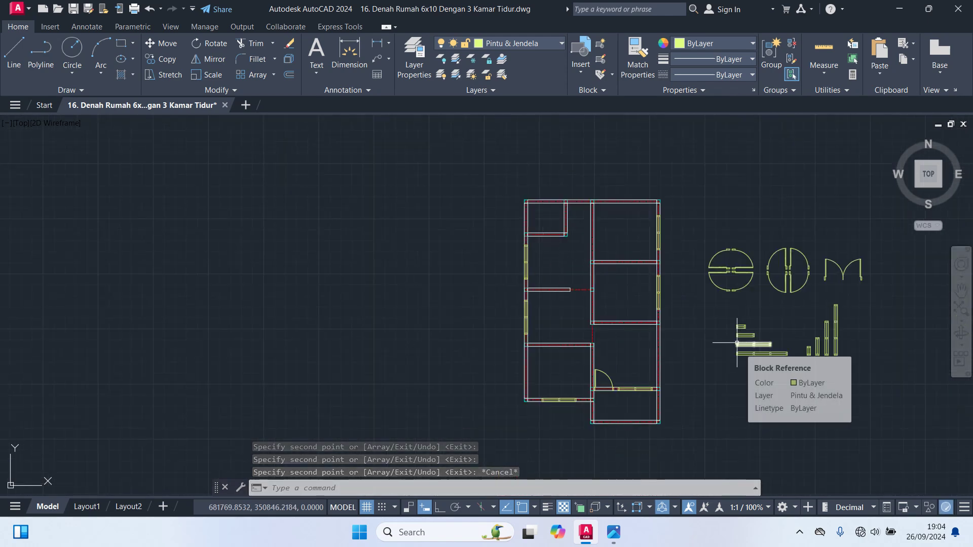
scroll(756, 349, up, 2)
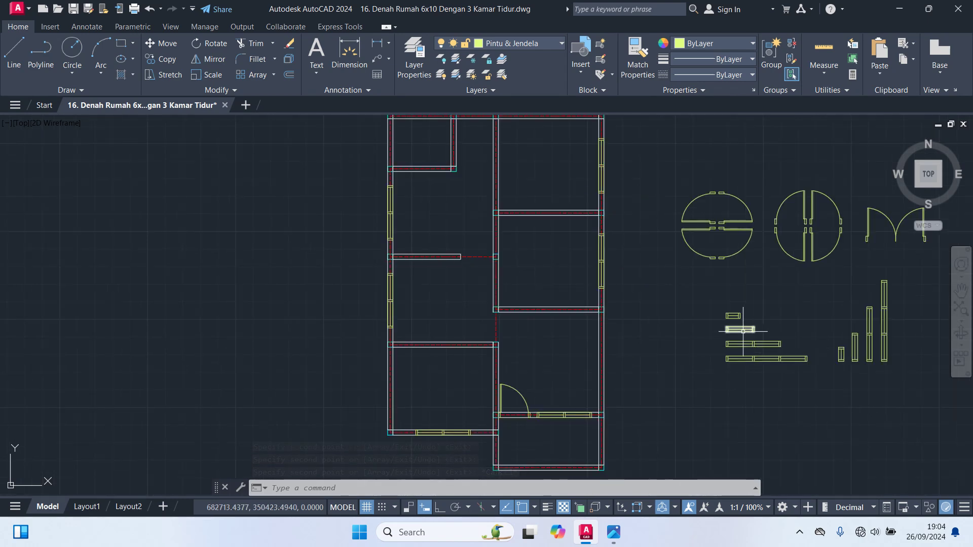
click(743, 330)
scroll(774, 303, up, 2)
text(co)
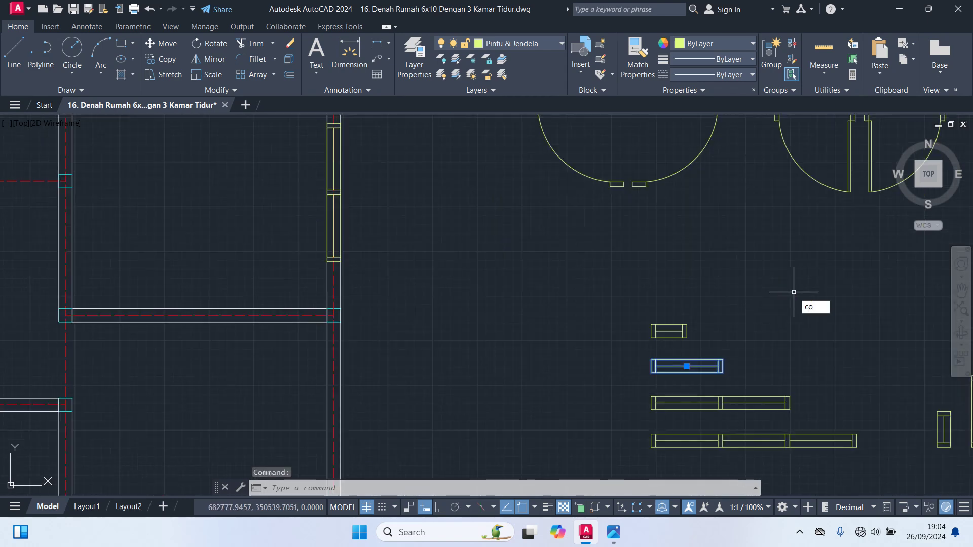
key(Return)
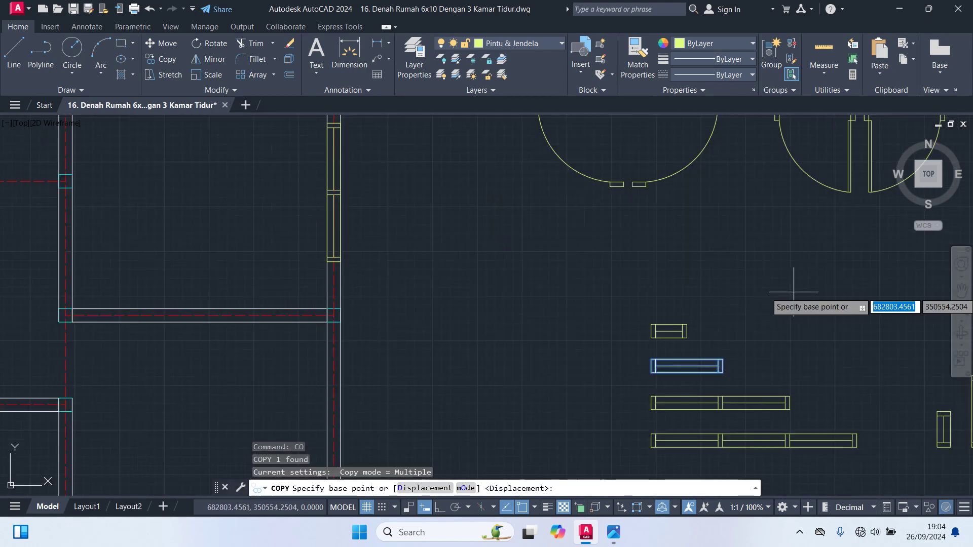
click(686, 366)
scroll(402, 336, down, 3)
scroll(391, 239, up, 3)
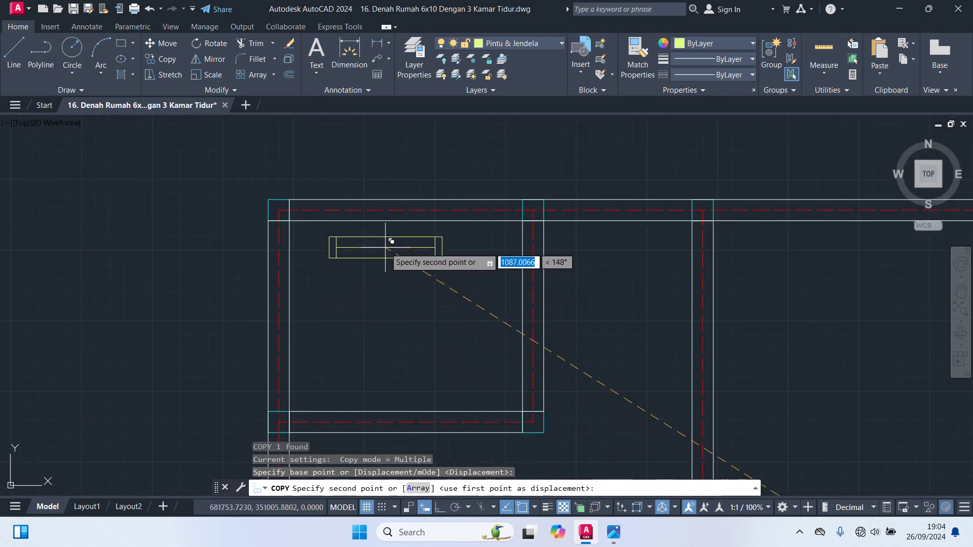
click(406, 210)
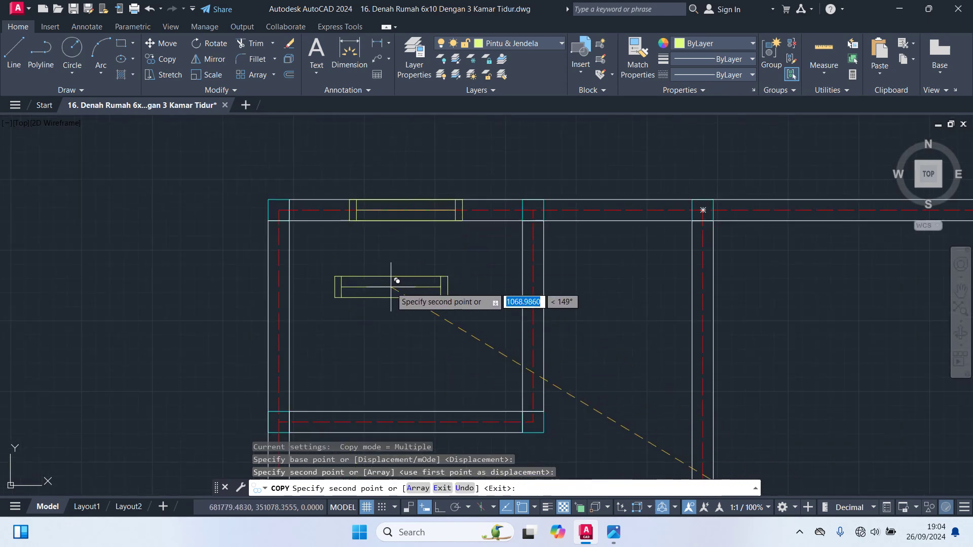
key(Escape)
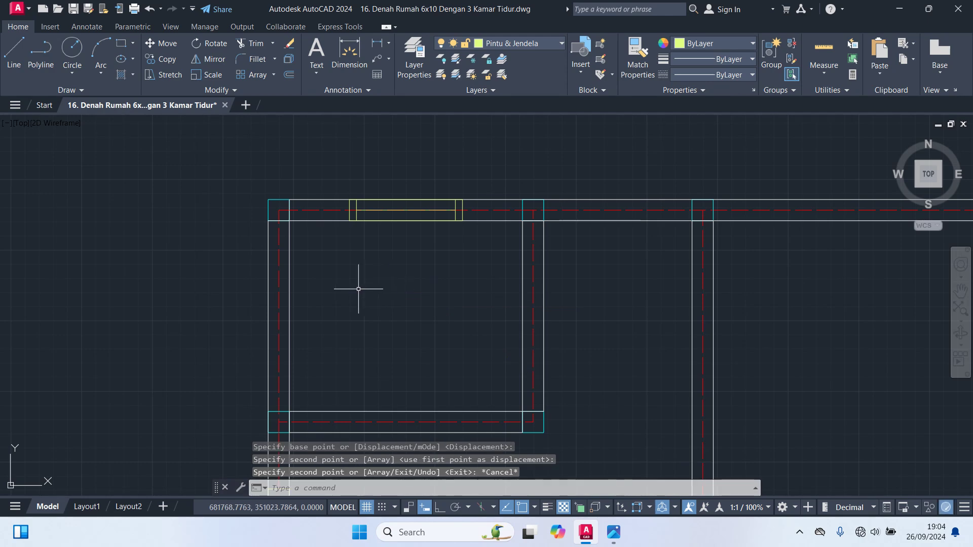
Examine the windows placed around the floor plan, from the top rooms down to the front rooms.
scroll(359, 289, down, 2)
scroll(410, 317, down, 2)
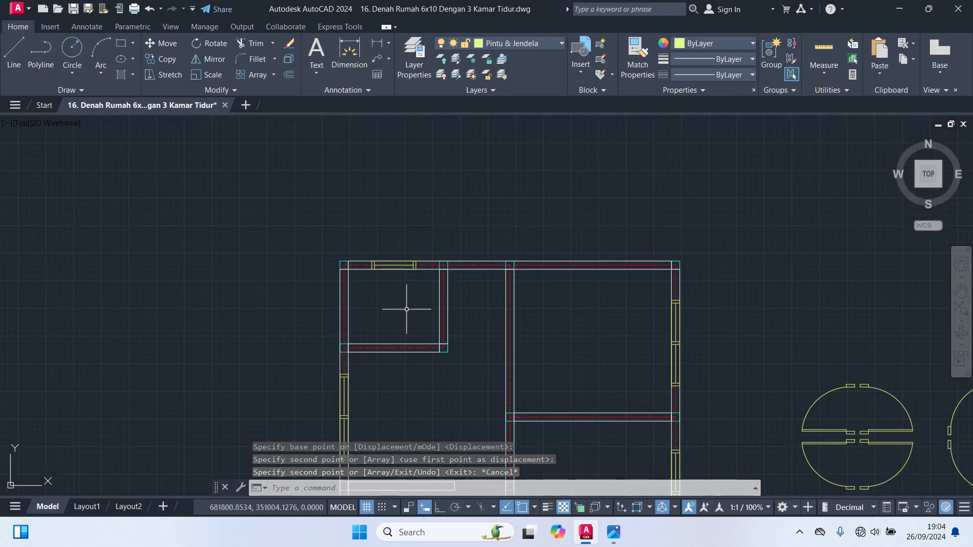
mouse_move(570, 355)
middle_down()
mouse_move(537, 297)
mouse_move(538, 254)
middle_up()
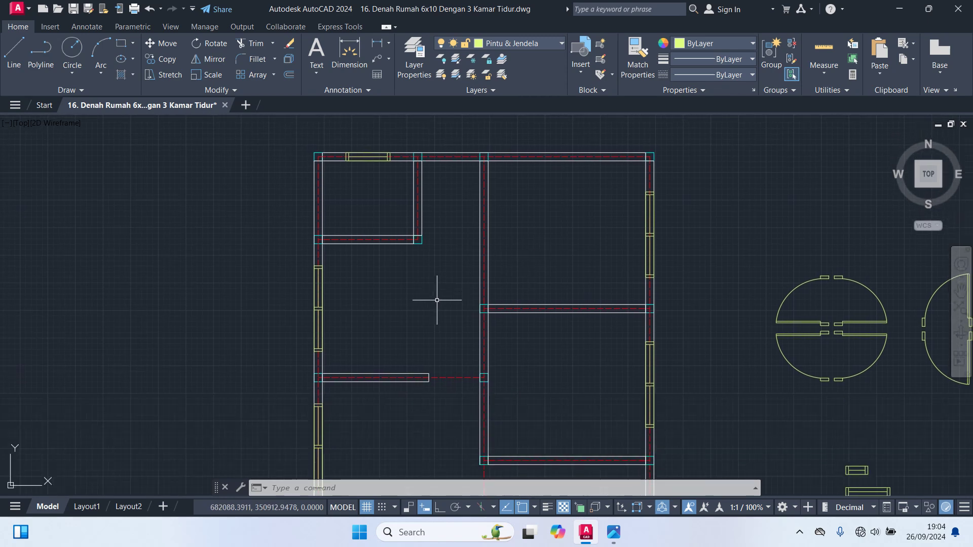
middle_drag(437, 301, 440, 259)
middle_drag(539, 339, 558, 269)
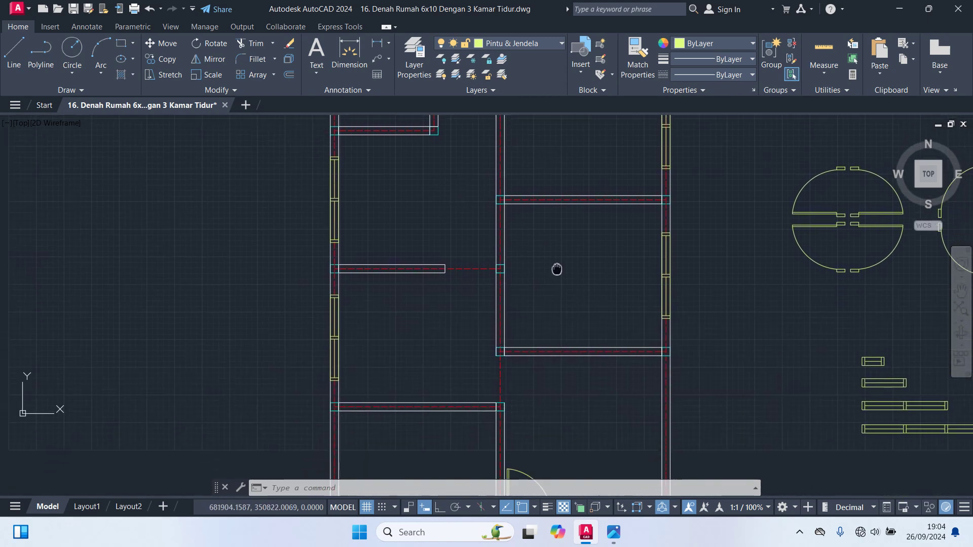
middle_drag(394, 341, 424, 247)
middle_drag(440, 414, 435, 306)
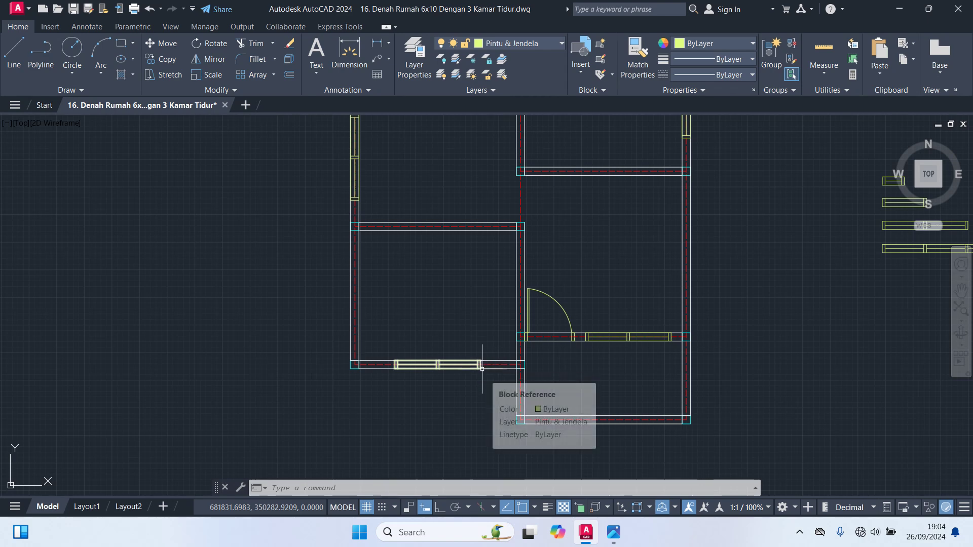
scroll(482, 393, down, 2)
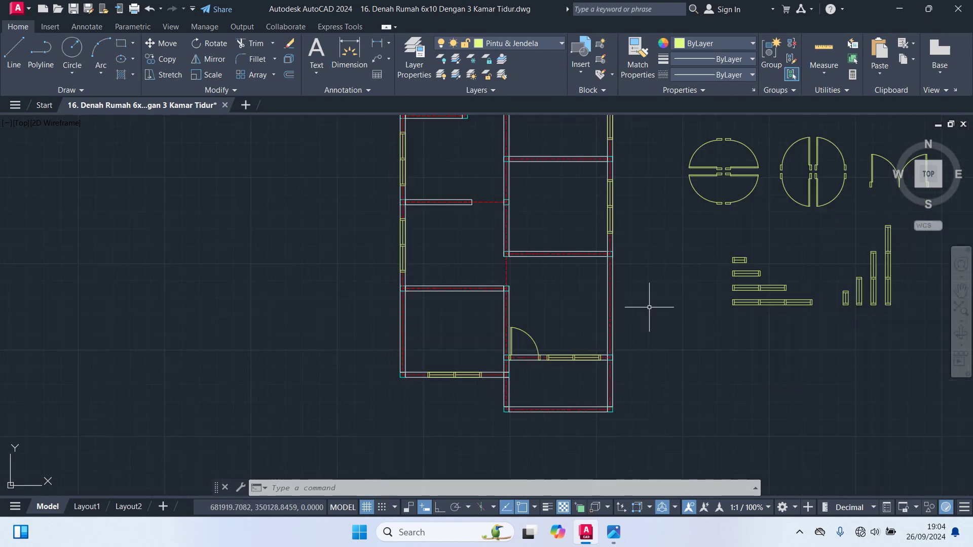
Copy the lower-left door of the middle door set into the lower-left room's top wall, against the right column's upper inner corner.
middle_drag(748, 253, 666, 324)
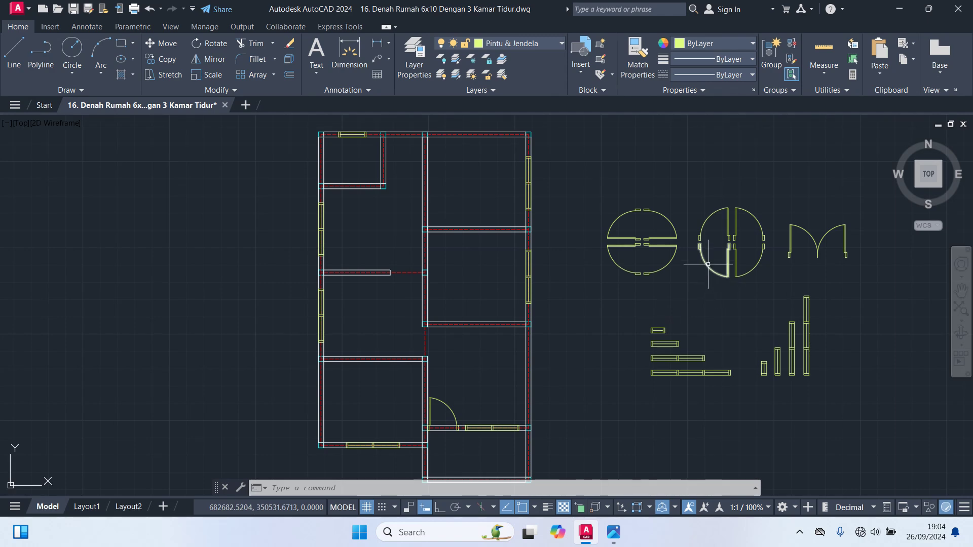
click(708, 267)
text(co)
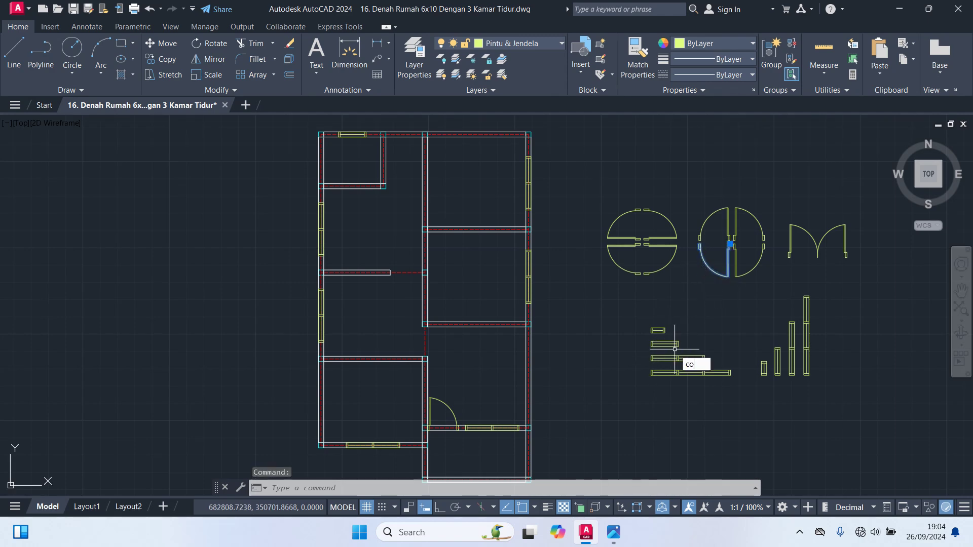
key(Return)
scroll(729, 236, up, 4)
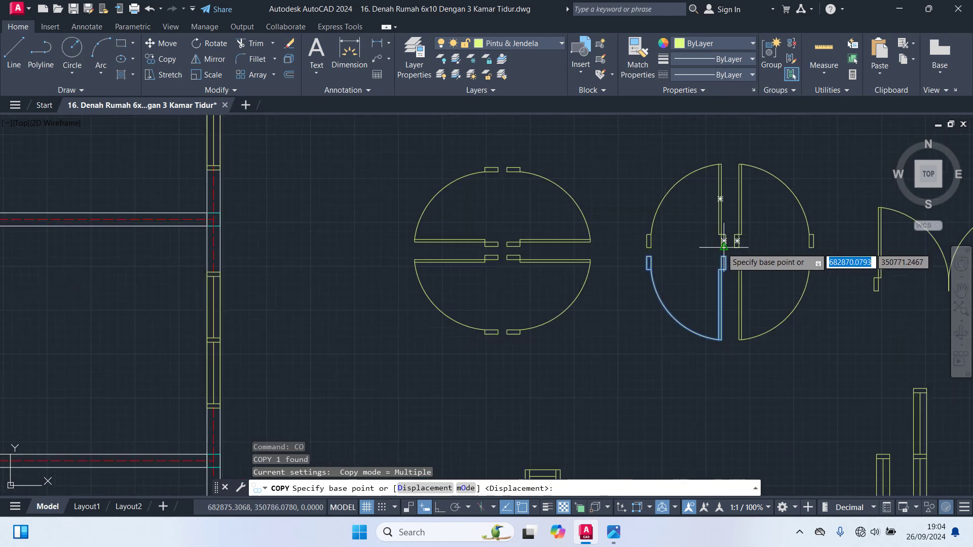
scroll(721, 257, up, 4)
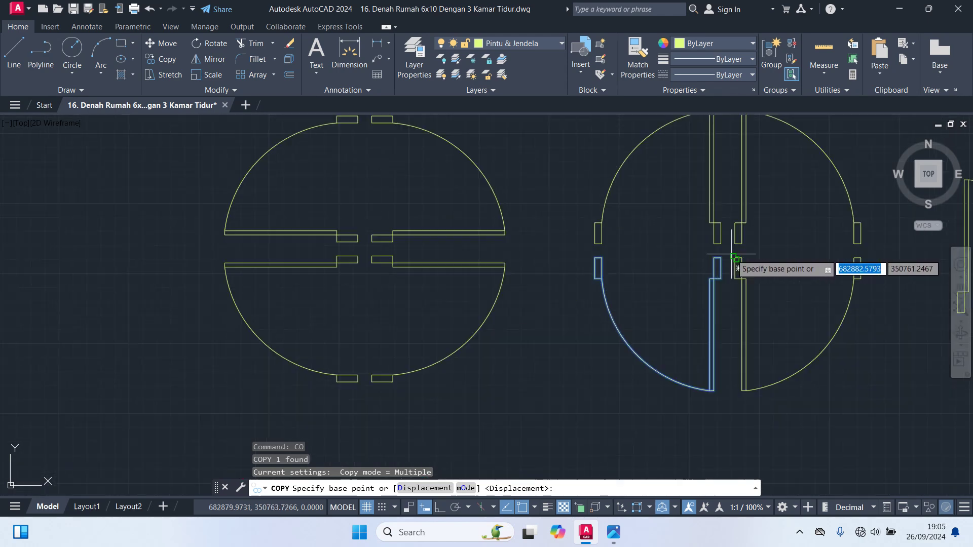
click(713, 260)
scroll(700, 304, down, 5)
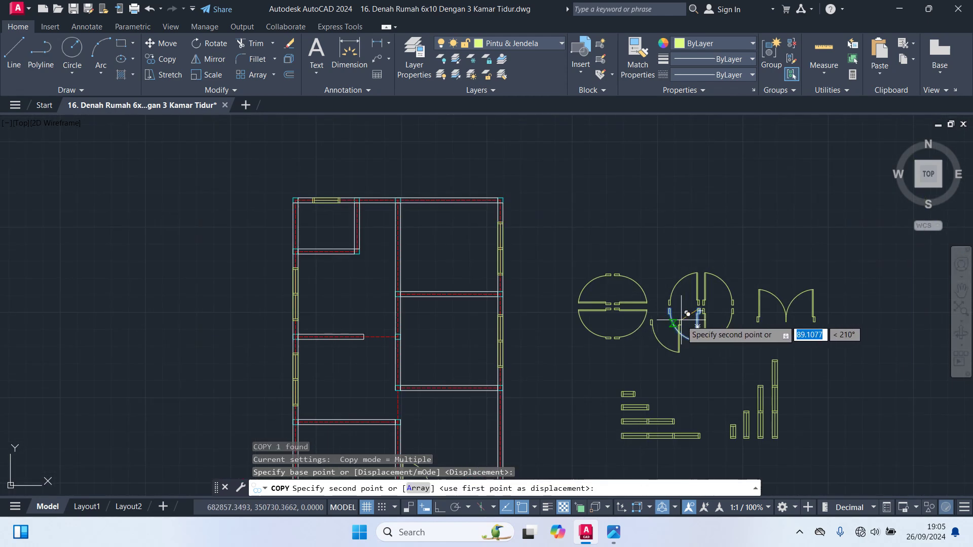
scroll(634, 349, up, 1)
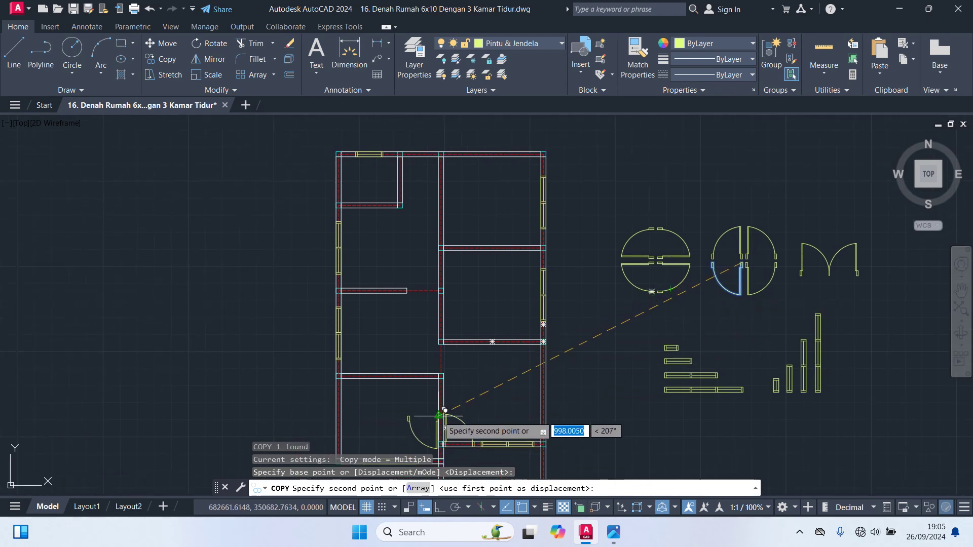
scroll(441, 408, up, 6)
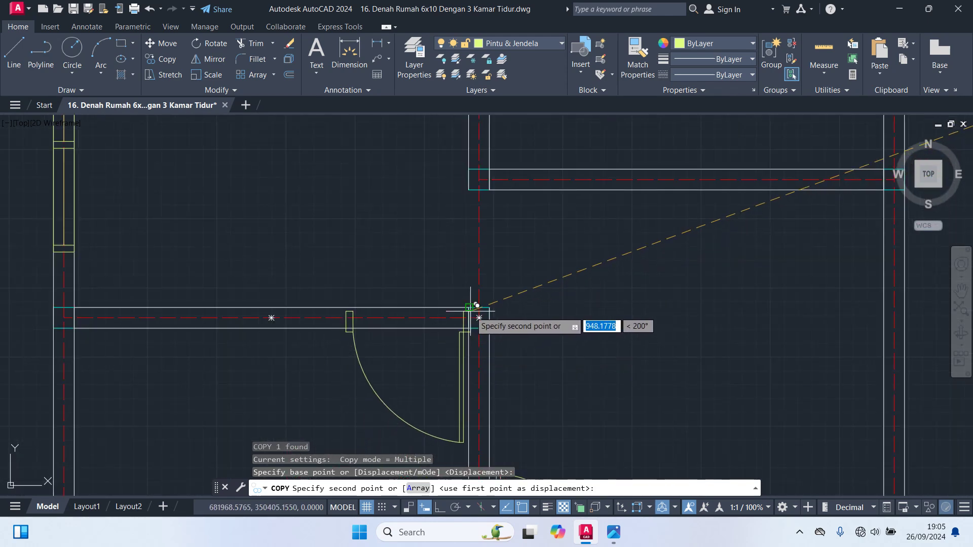
click(464, 316)
scroll(595, 332, down, 4)
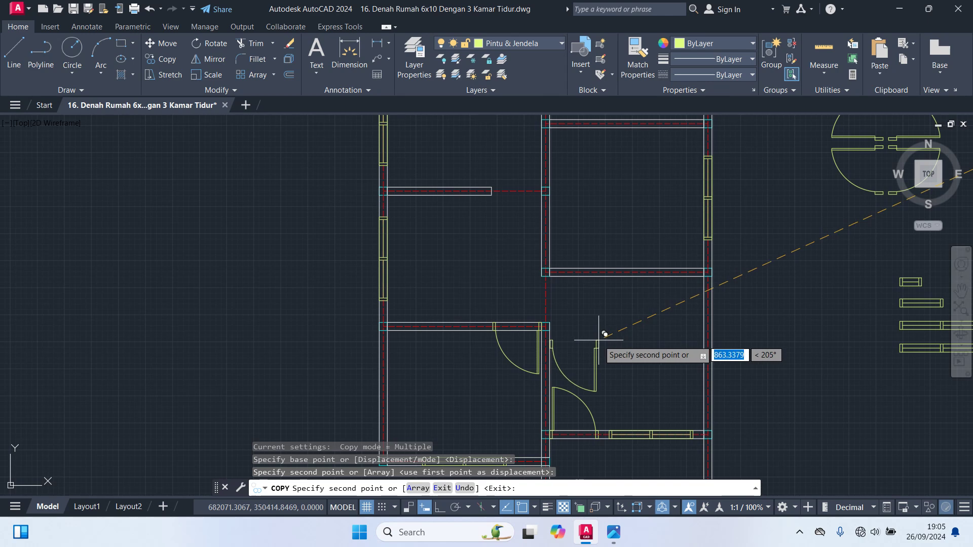
Place another copy of the door in the top outer wall beside the small room, against the central column's upper-left corner.
mouse_move(599, 340)
middle_down()
mouse_move(627, 401)
mouse_move(643, 542)
middle_up()
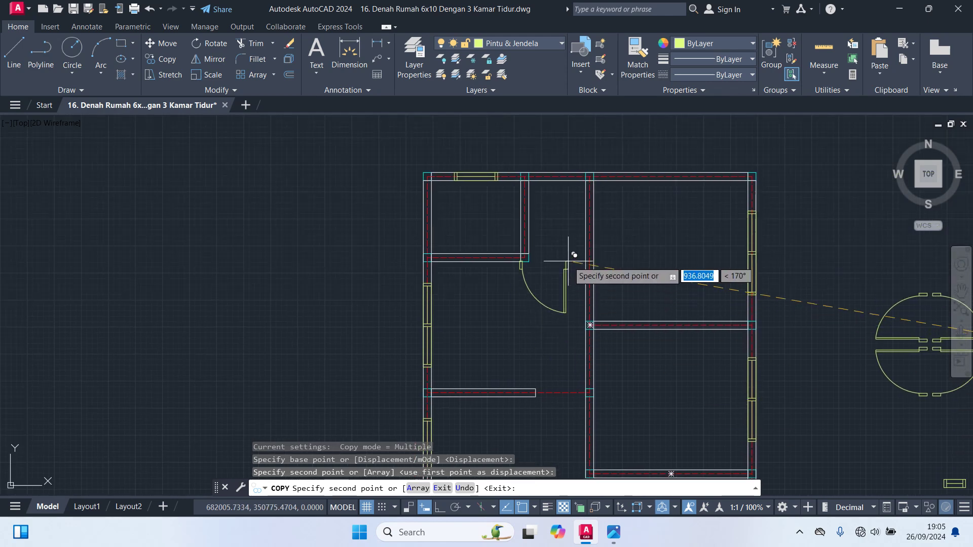
middle_drag(574, 255, 551, 382)
scroll(554, 304, up, 4)
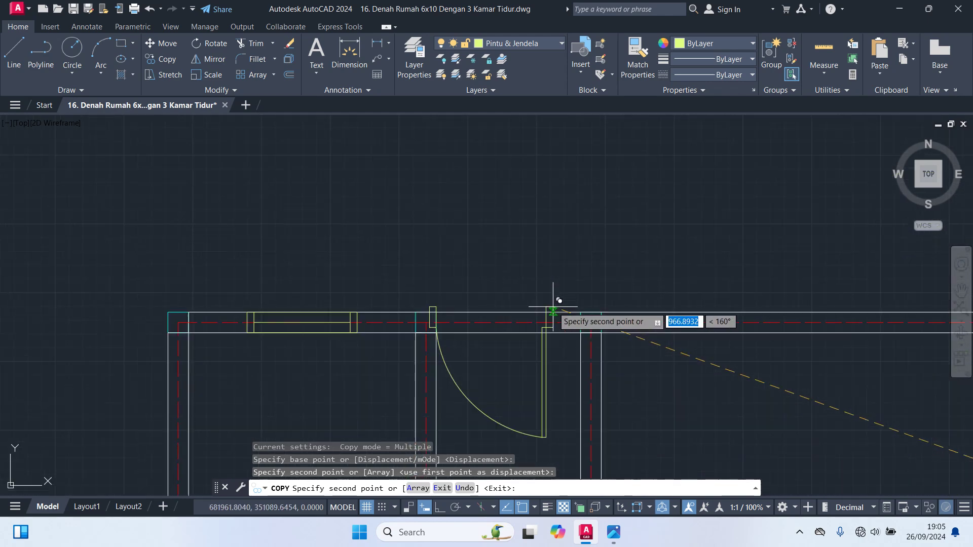
click(581, 311)
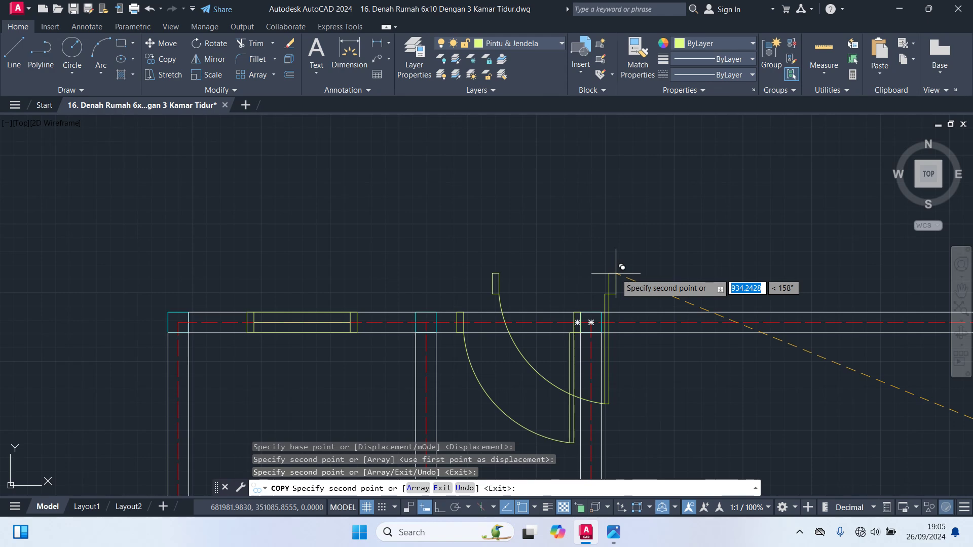
Finish copying the door at the plan's upper exterior wall without placing another copy.
scroll(616, 274, down, 5)
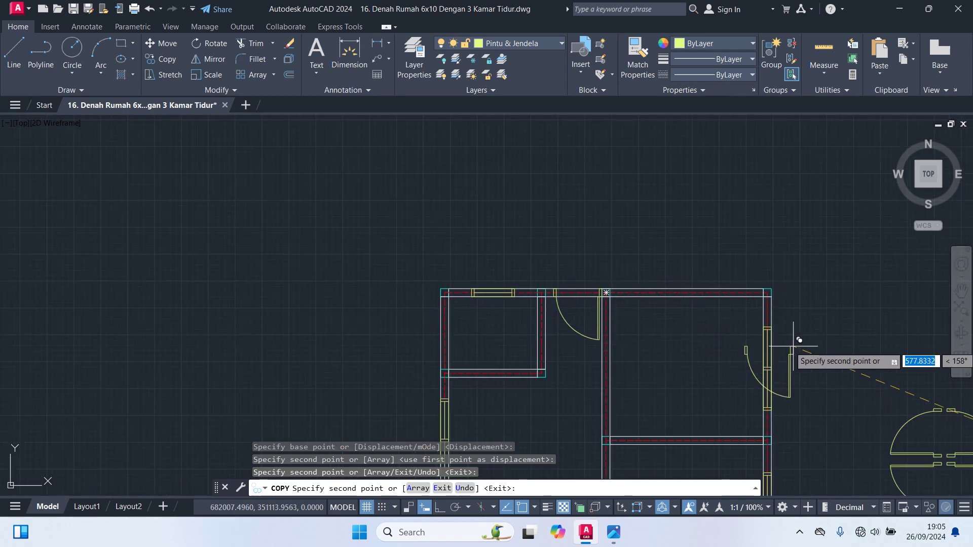
key(Escape)
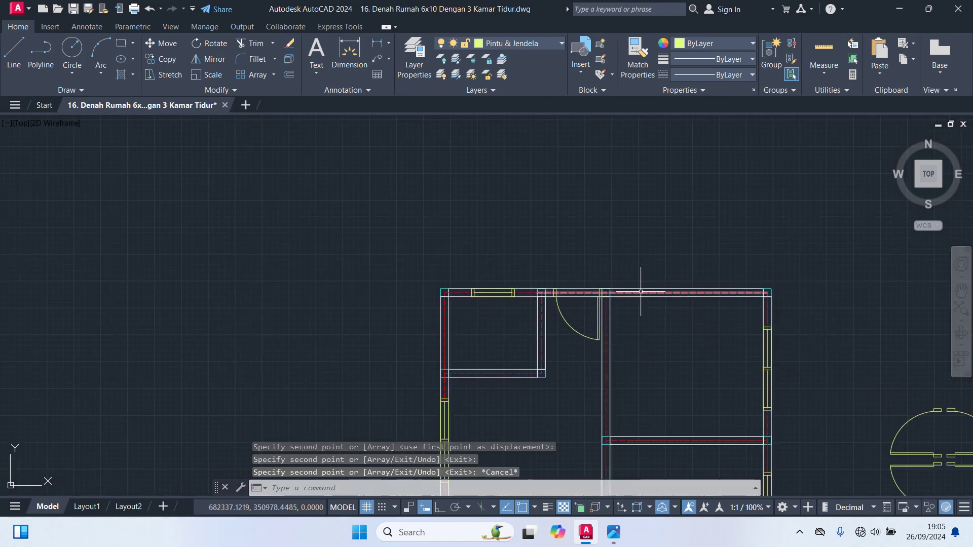
Copy the upper-left door symbol of the horizontal door set into the small corner room's right wall, directly above the corner column.
scroll(634, 293, down, 2)
scroll(633, 293, down, 2)
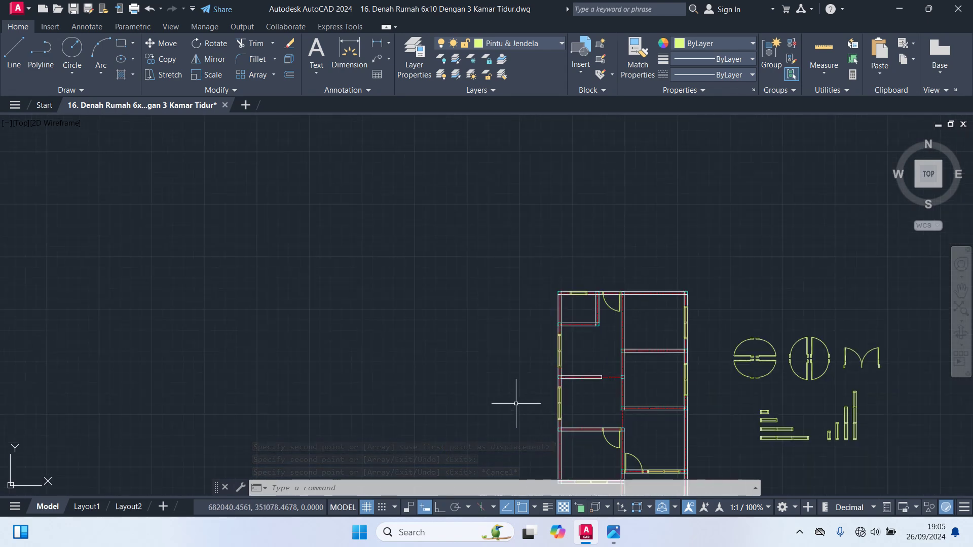
middle_drag(497, 395, 447, 334)
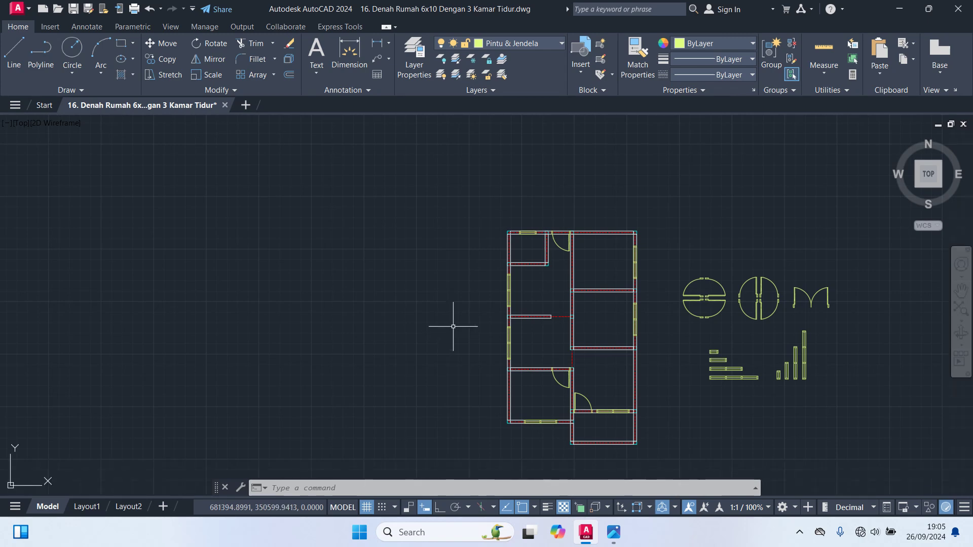
click(687, 286)
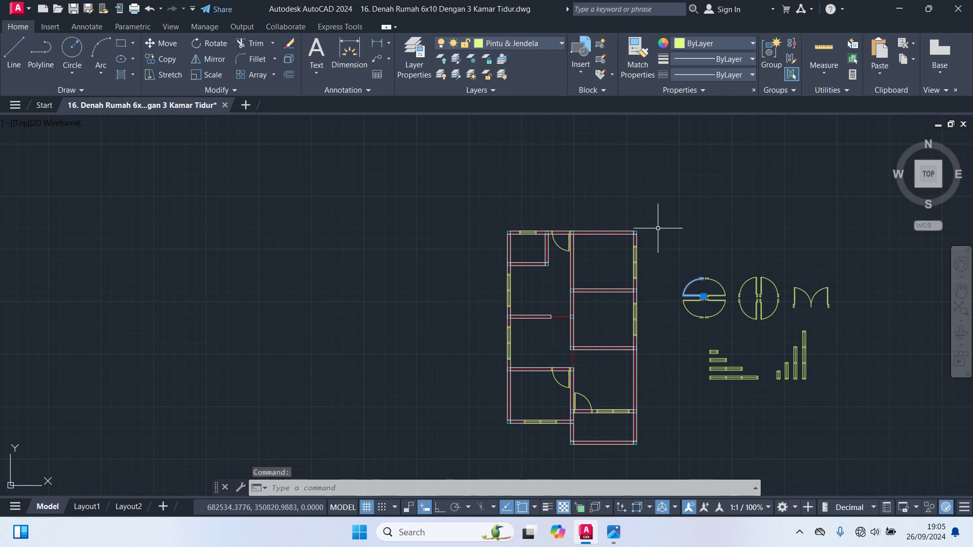
text(co)
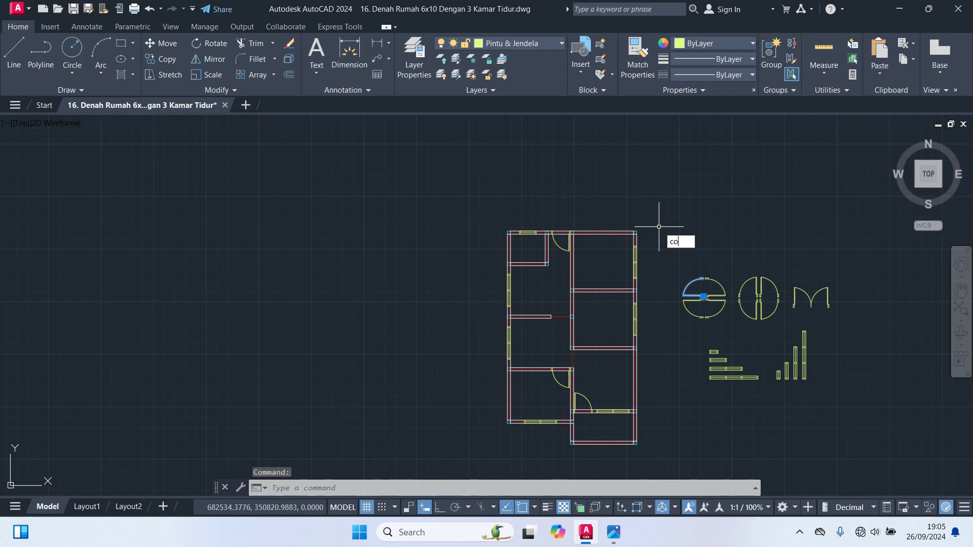
key(Return)
scroll(707, 283, up, 8)
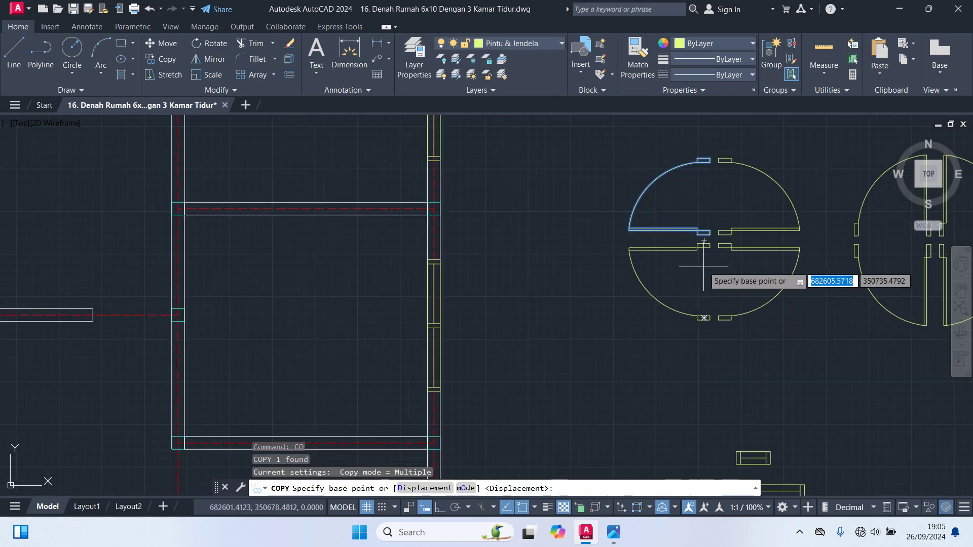
click(713, 219)
scroll(568, 324, down, 5)
scroll(684, 369, up, 10)
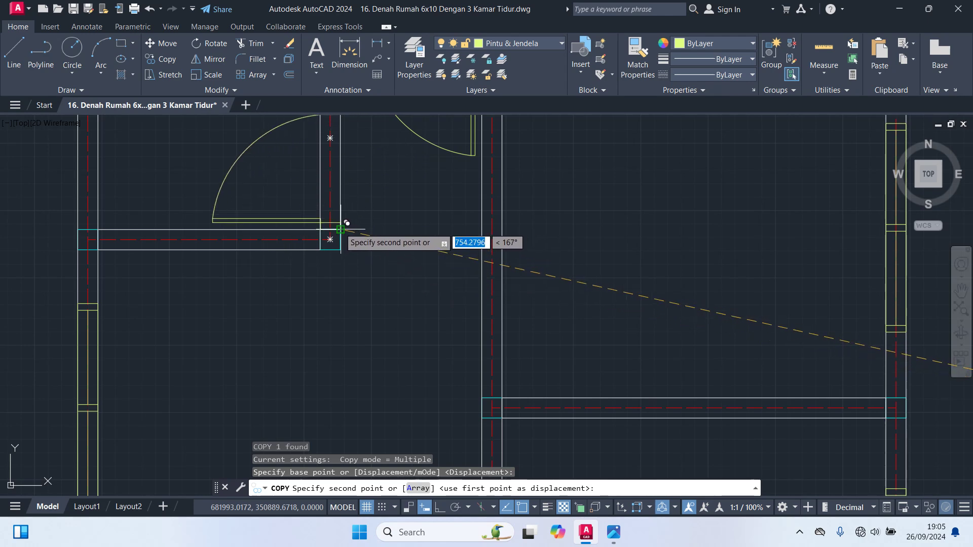
scroll(408, 304, down, 3)
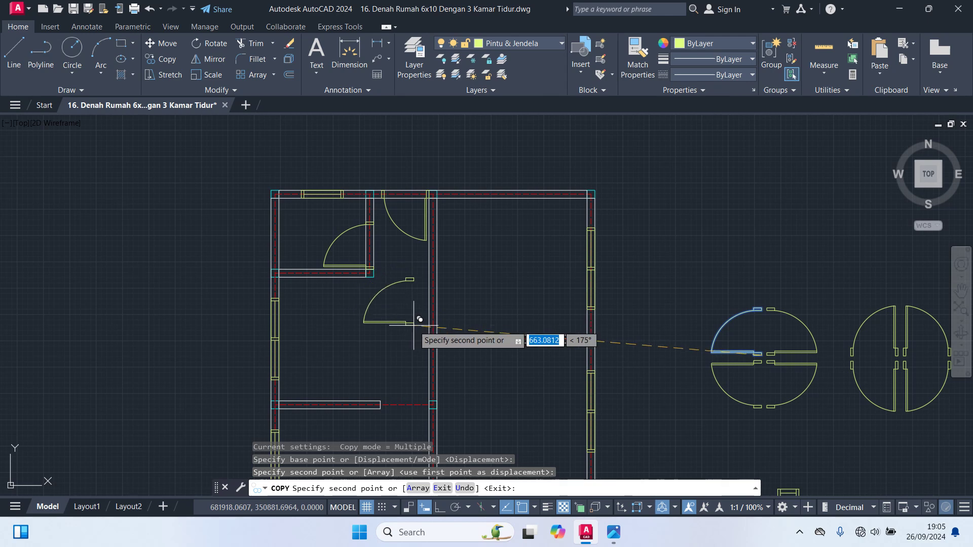
key(Escape)
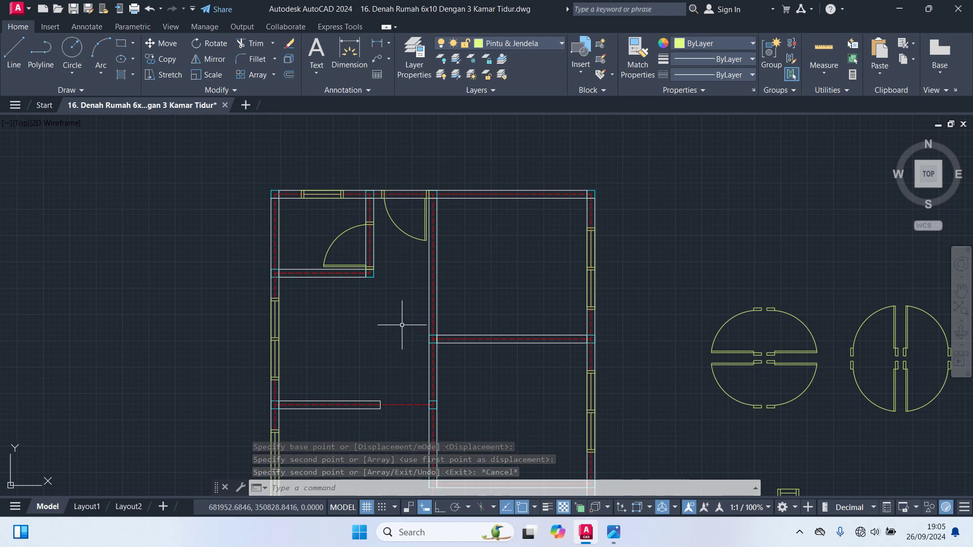
Copy the two right-hand door symbols of the horizontal door set into the central wall at the junction between the two right-side bedrooms.
middle_drag(453, 358, 396, 281)
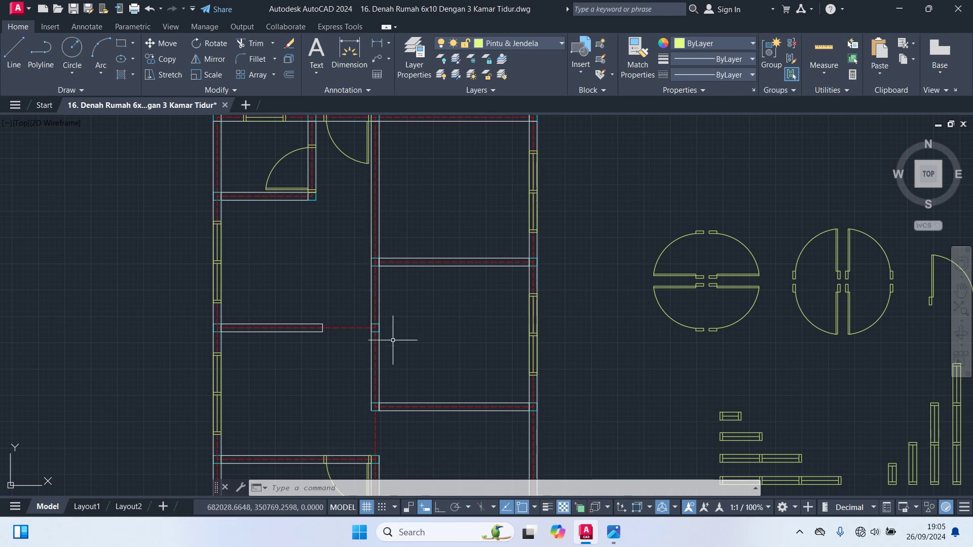
click(769, 301)
click(749, 264)
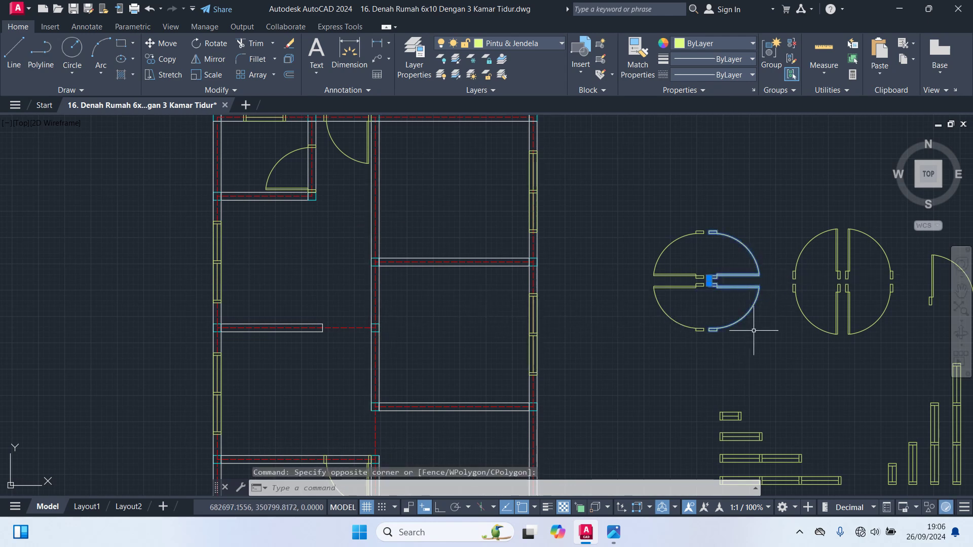
text(co)
key(Return)
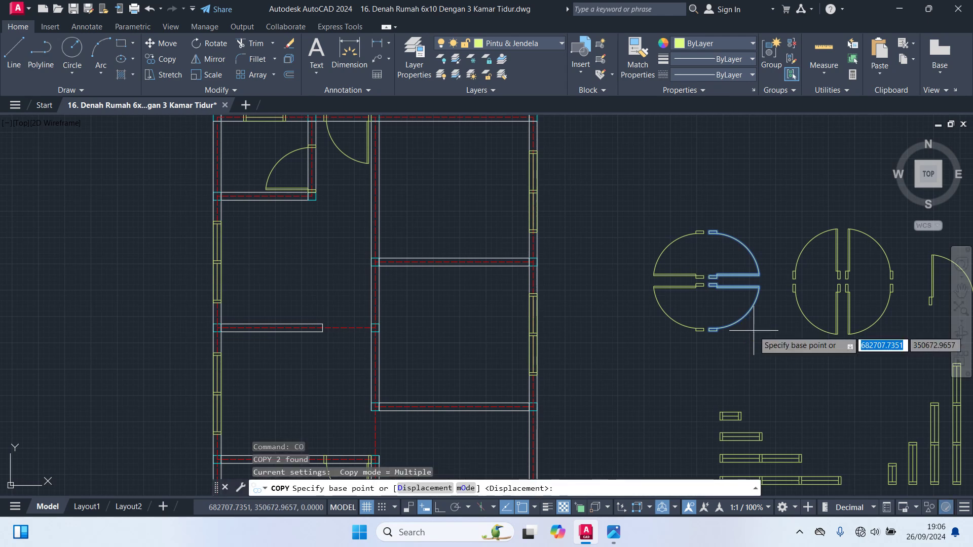
scroll(753, 330, up, 4)
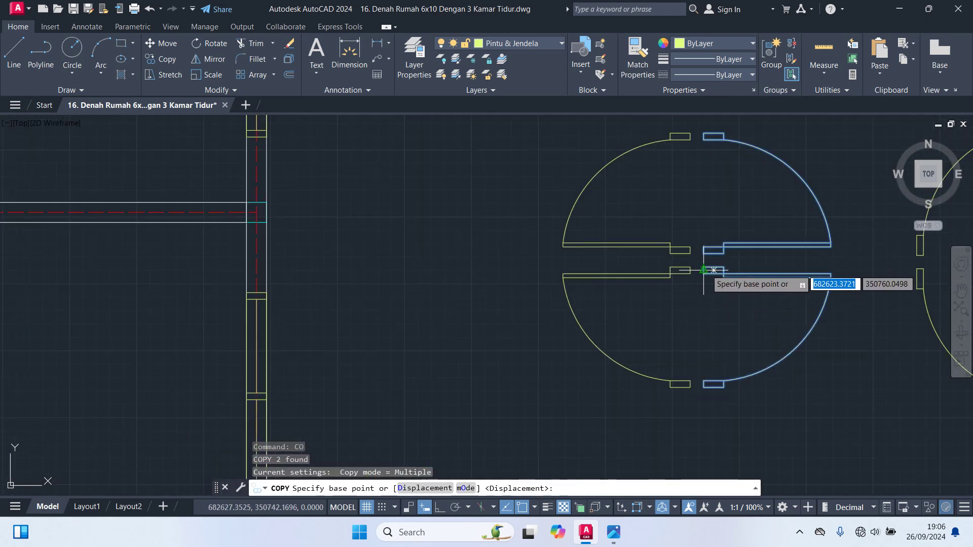
click(703, 270)
scroll(611, 384, down, 6)
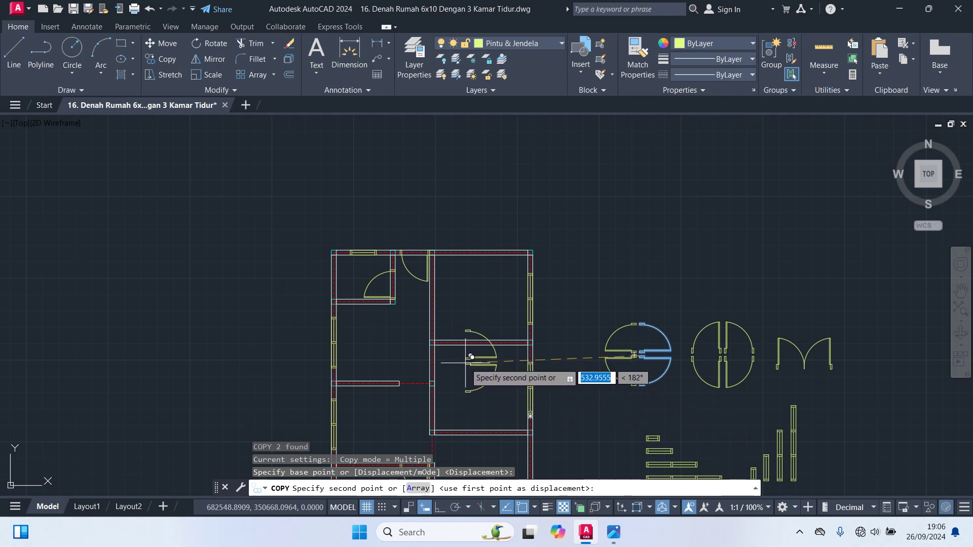
scroll(466, 357, up, 4)
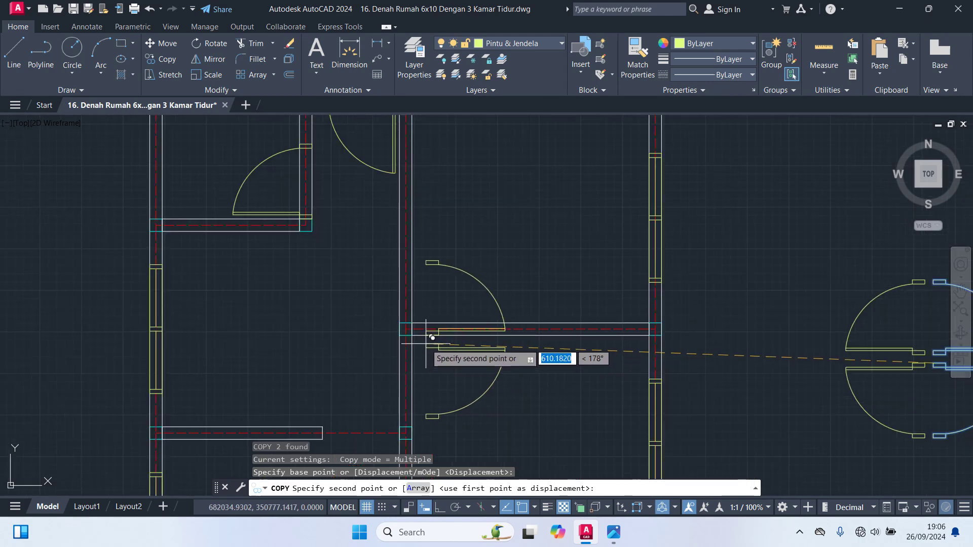
scroll(432, 338, up, 4)
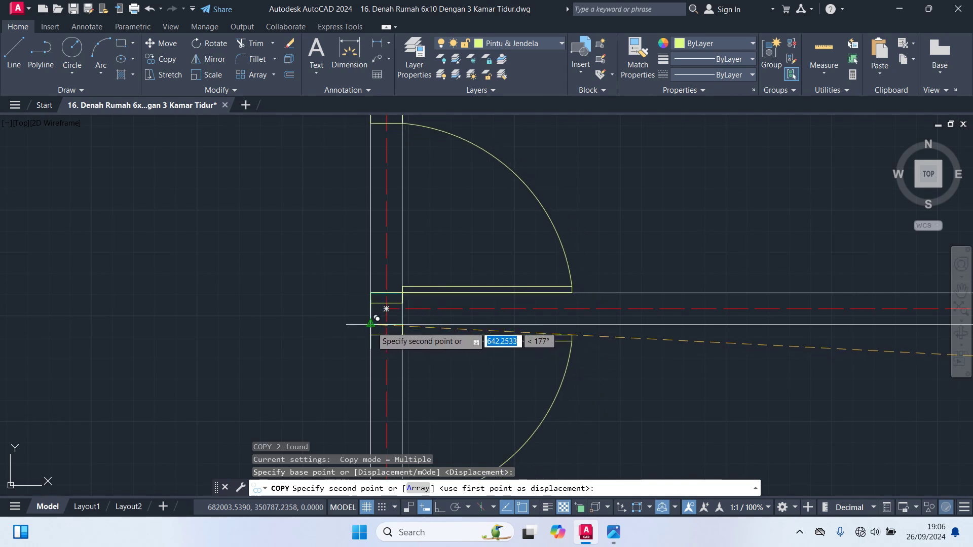
click(377, 319)
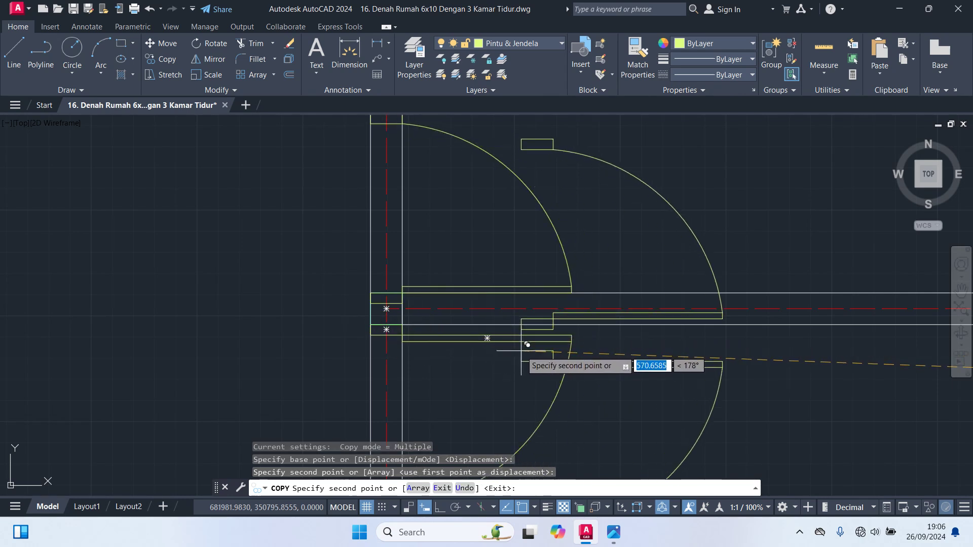
key(Escape)
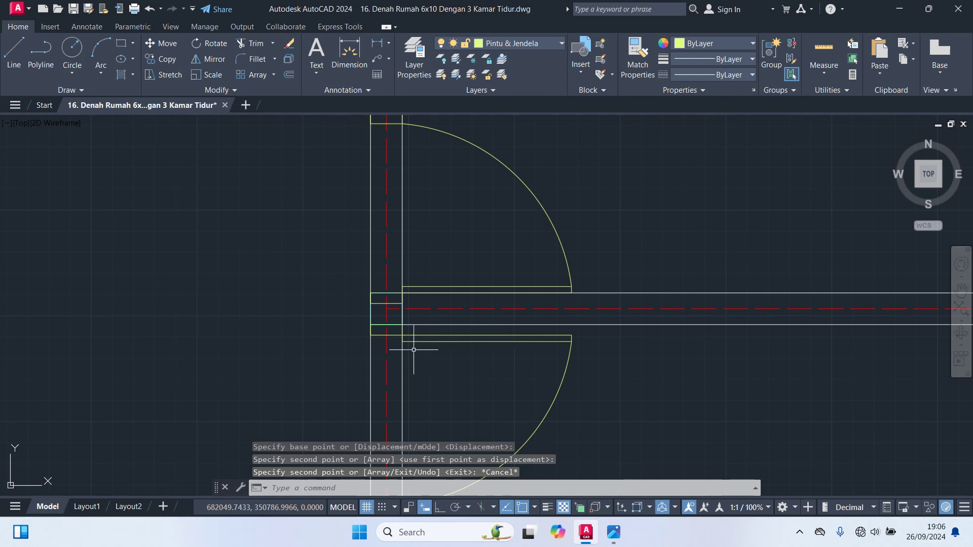
Move the upper bedroom door upward so its lower jamb rests on the upper edge of the junction column.
click(569, 271)
text(m)
key(Return)
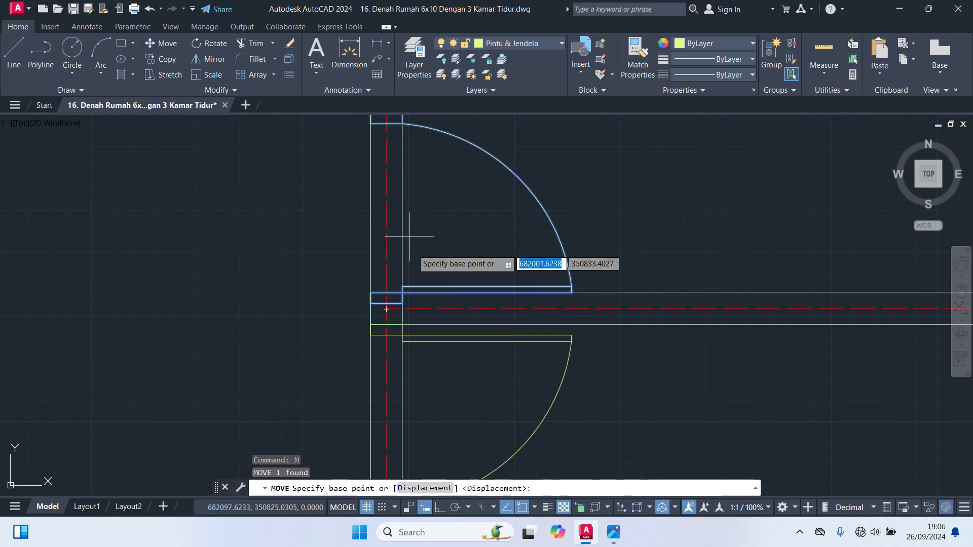
scroll(344, 310, up, 2)
click(386, 298)
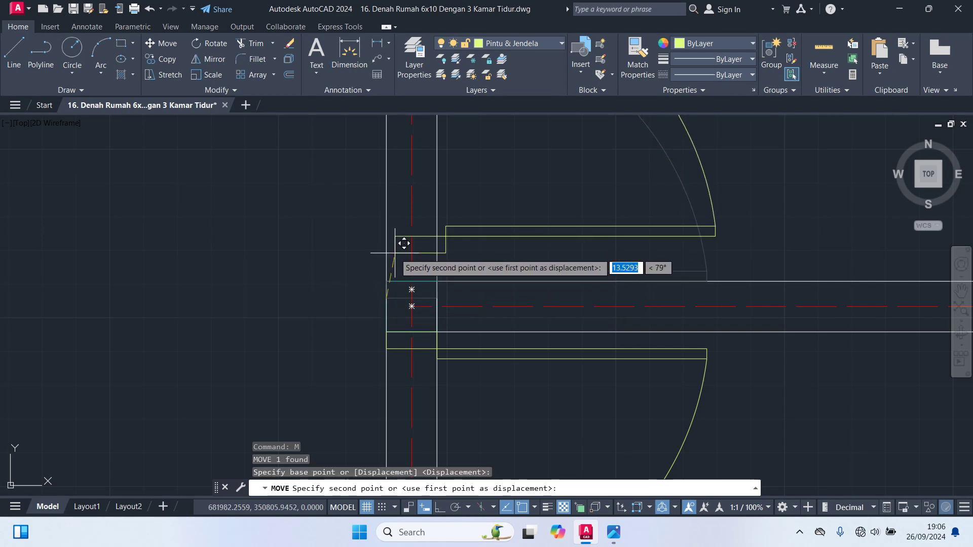
click(395, 269)
scroll(310, 295, down, 3)
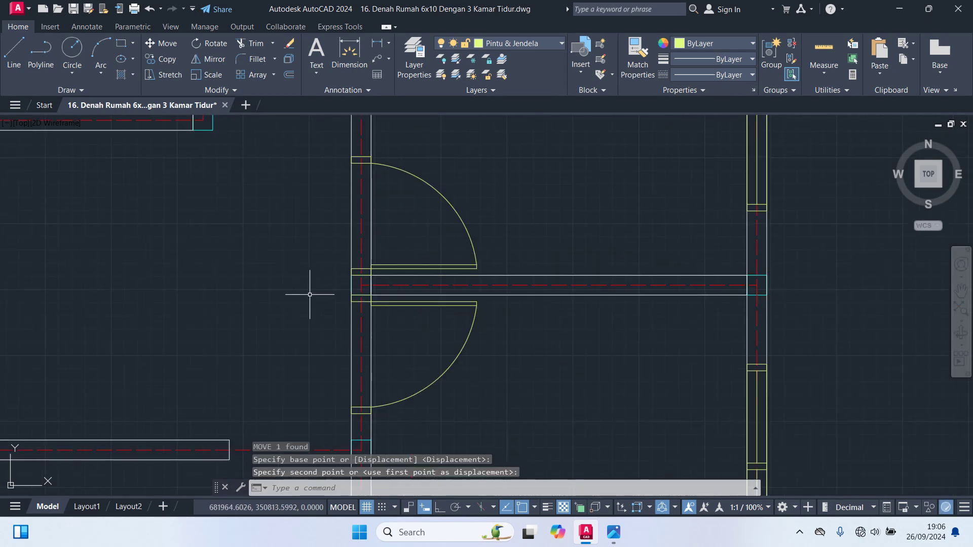
Trim the wall lines crossing the door openings at the rear door, small corner room, bedrooms and front entrance.
scroll(304, 272, down, 5)
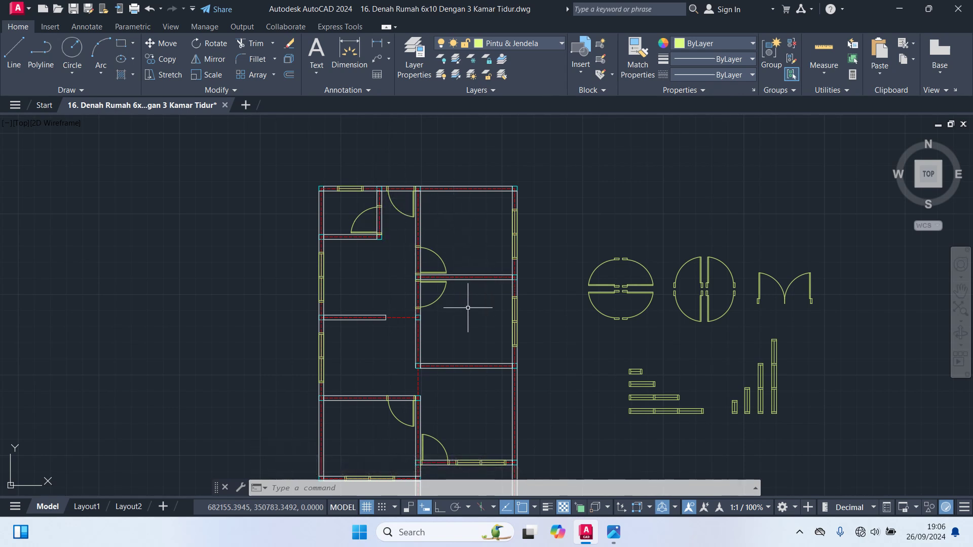
middle_drag(450, 302, 438, 244)
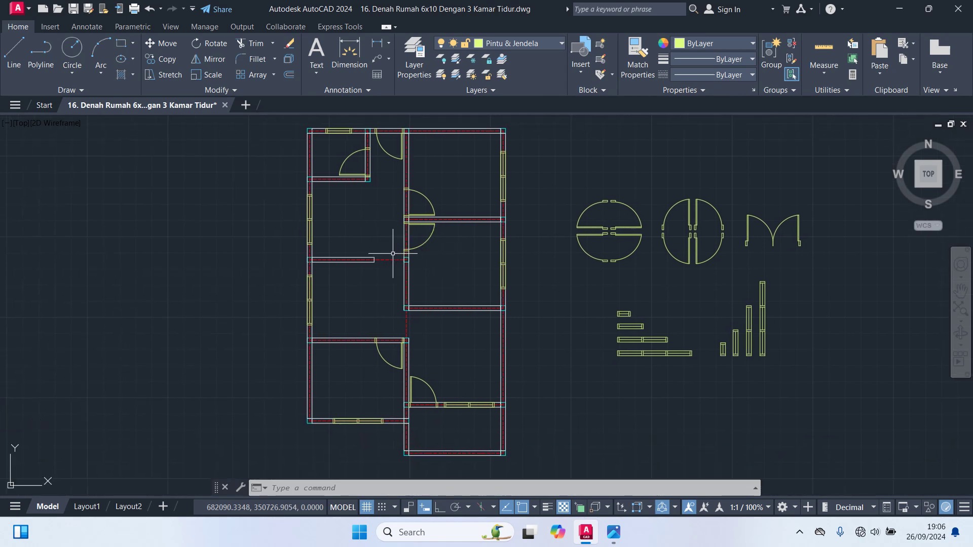
middle_drag(424, 319, 430, 267)
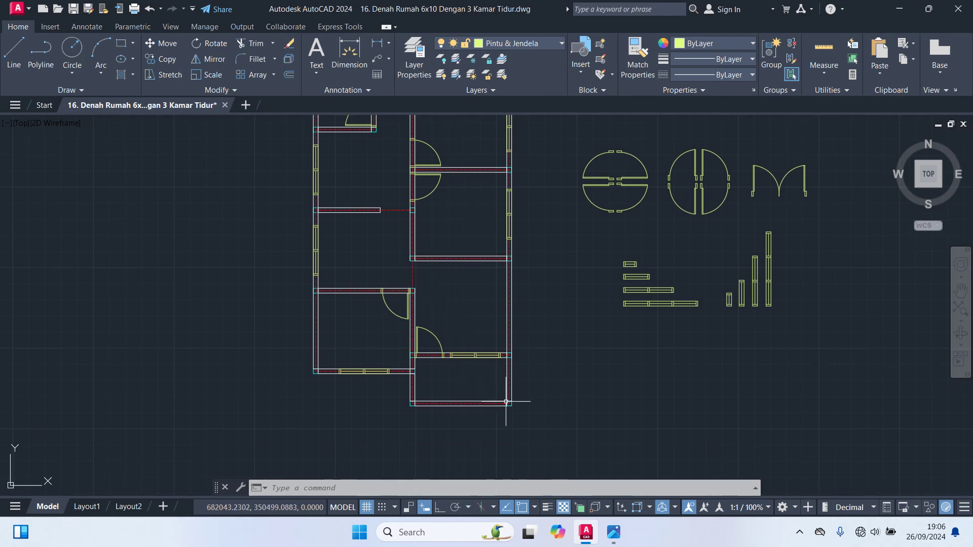
middle_drag(586, 381, 605, 401)
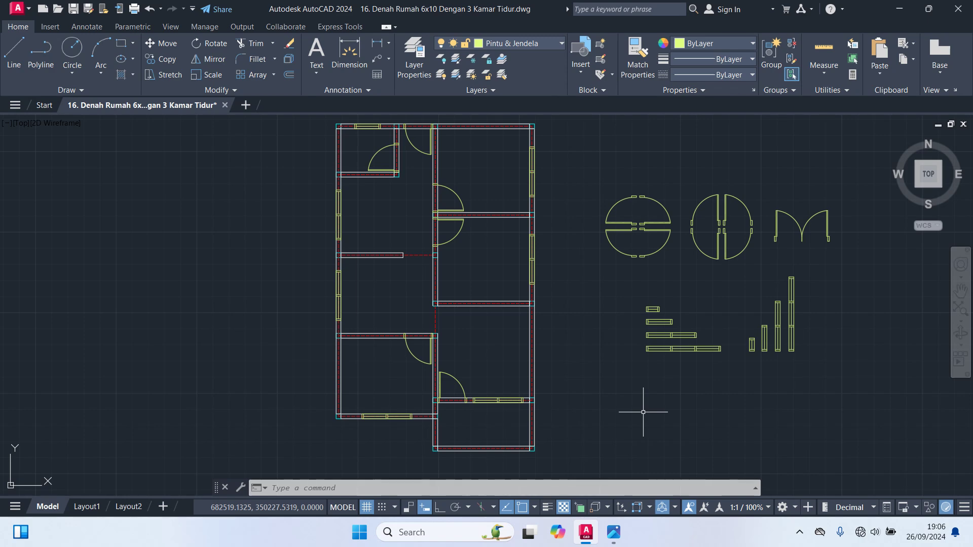
text(r)
key(Return)
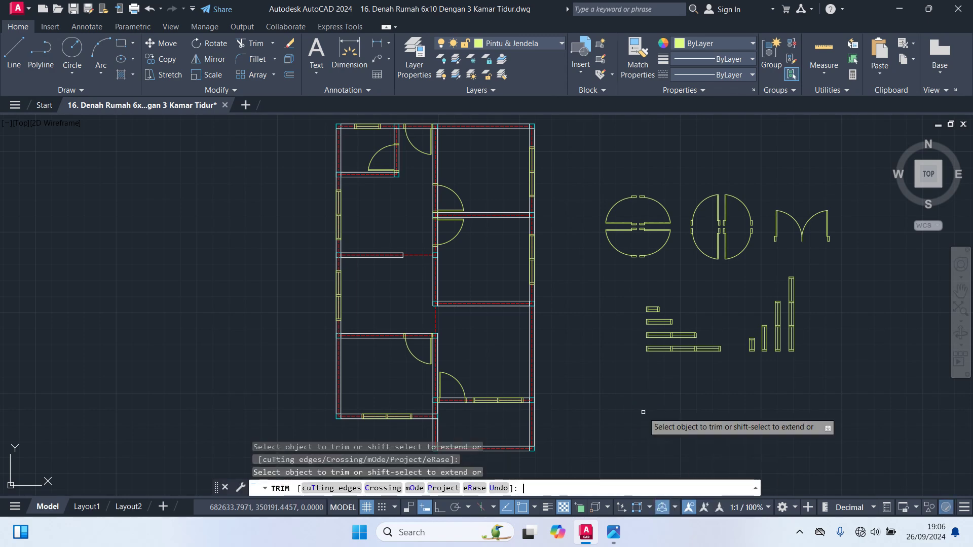
scroll(409, 256, up, 3)
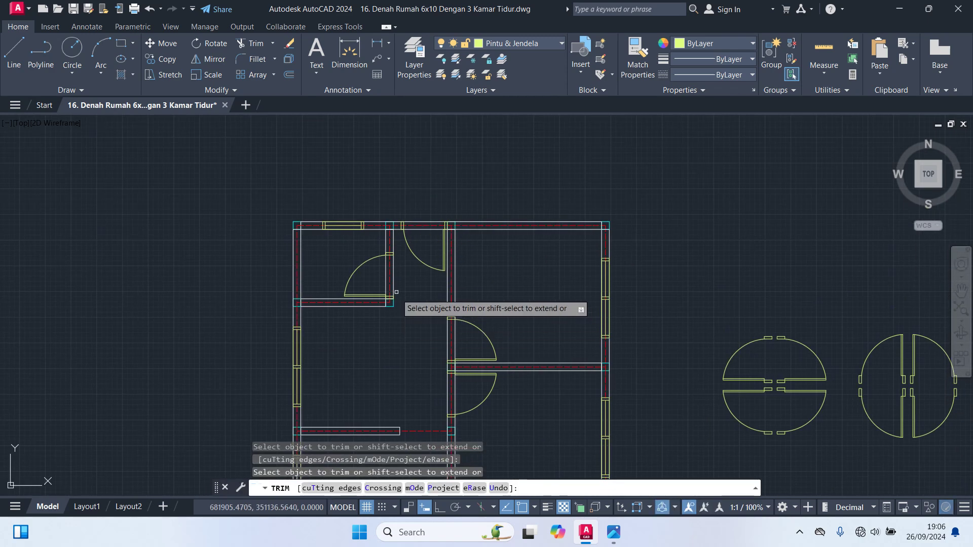
click(431, 222)
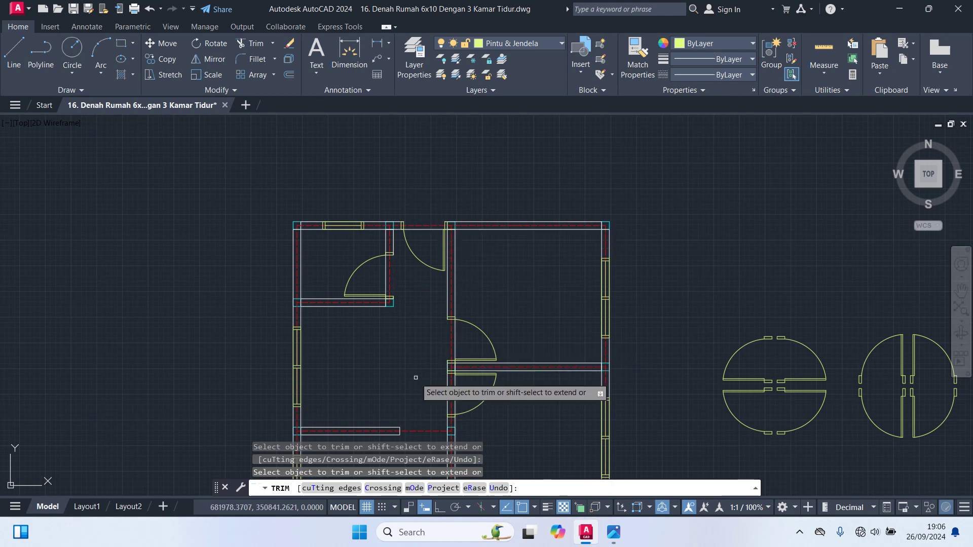
middle_drag(415, 385, 401, 227)
middle_drag(426, 361, 447, 274)
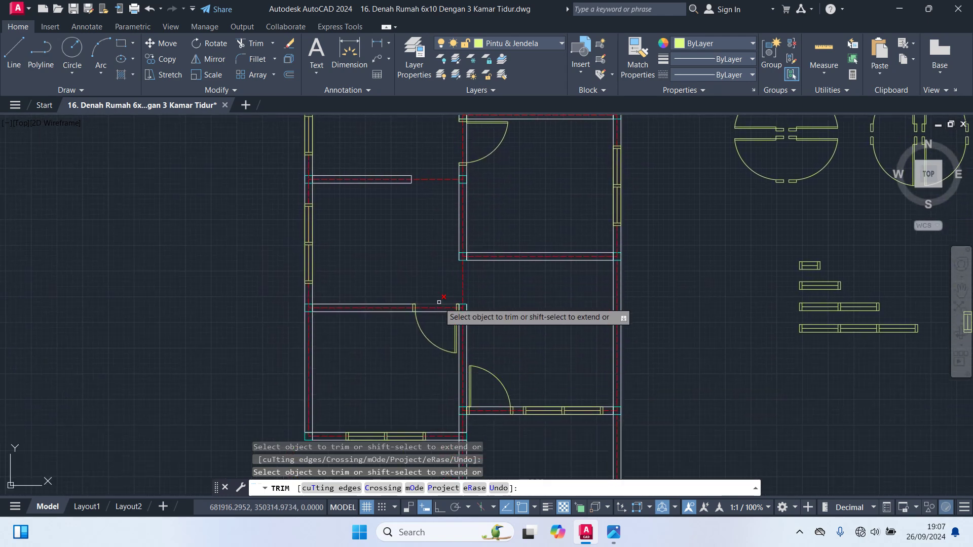
middle_drag(505, 396, 526, 266)
scroll(487, 381, down, 2)
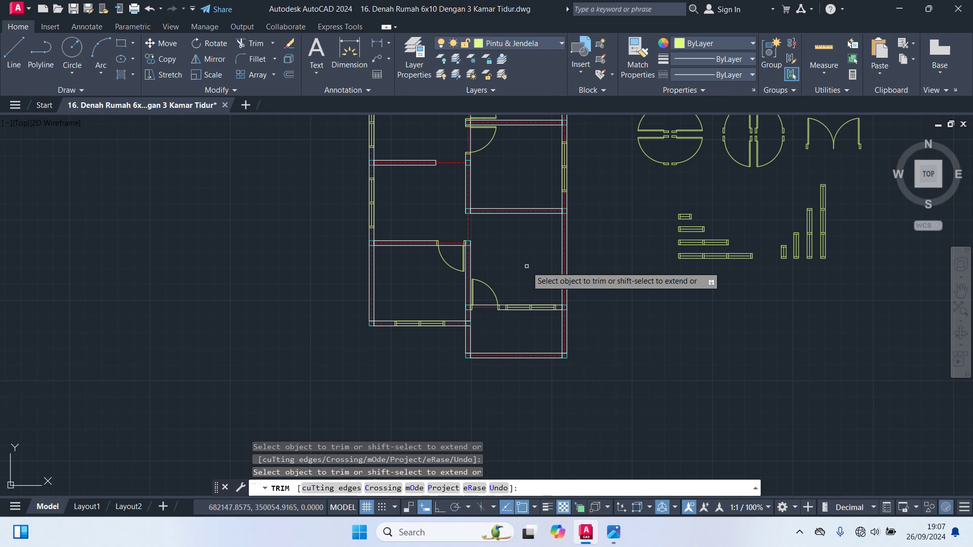
Trim the inner wall lines around the front terrace between its columns, leaving only the outer outline.
scroll(478, 342, up, 2)
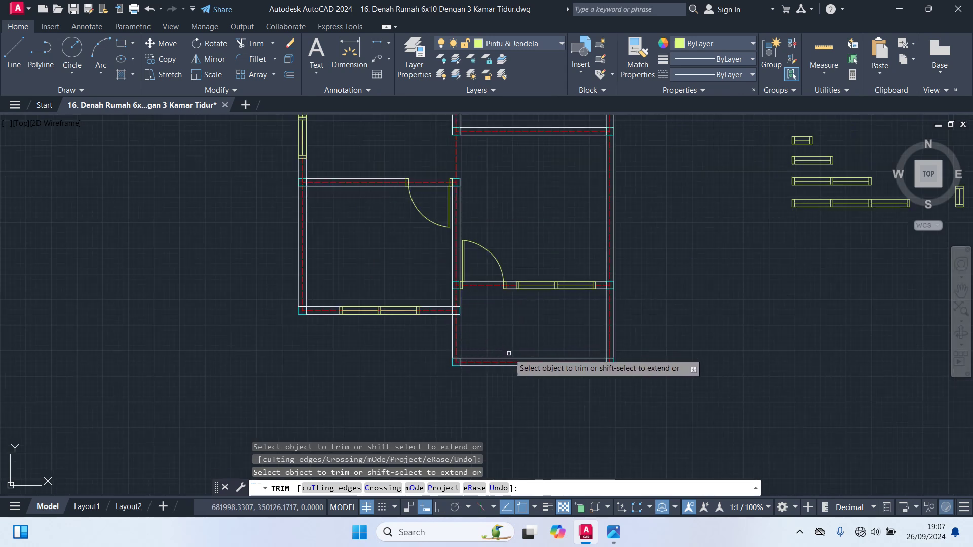
click(510, 356)
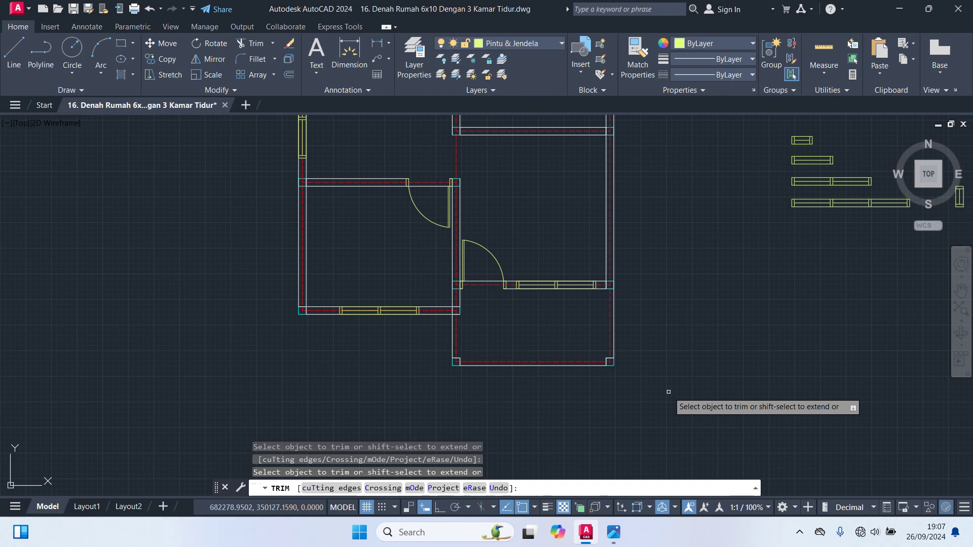
key(Return)
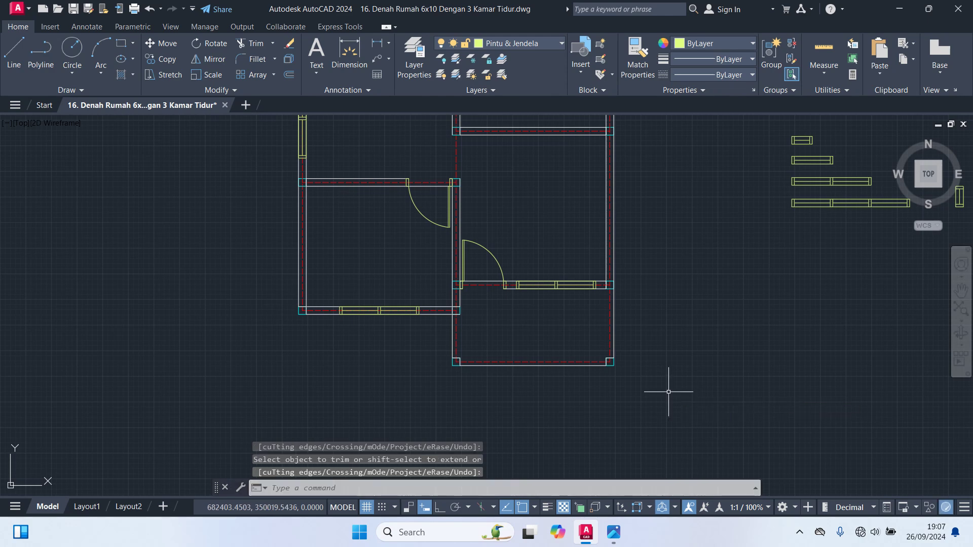
scroll(672, 386, down, 2)
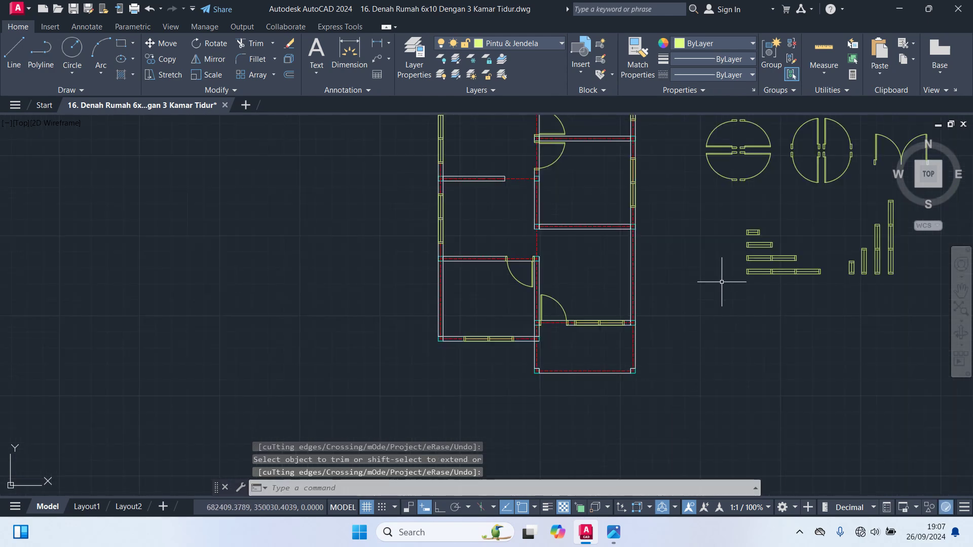
mouse_move(722, 282)
middle_down()
mouse_move(721, 358)
mouse_move(722, 331)
middle_up()
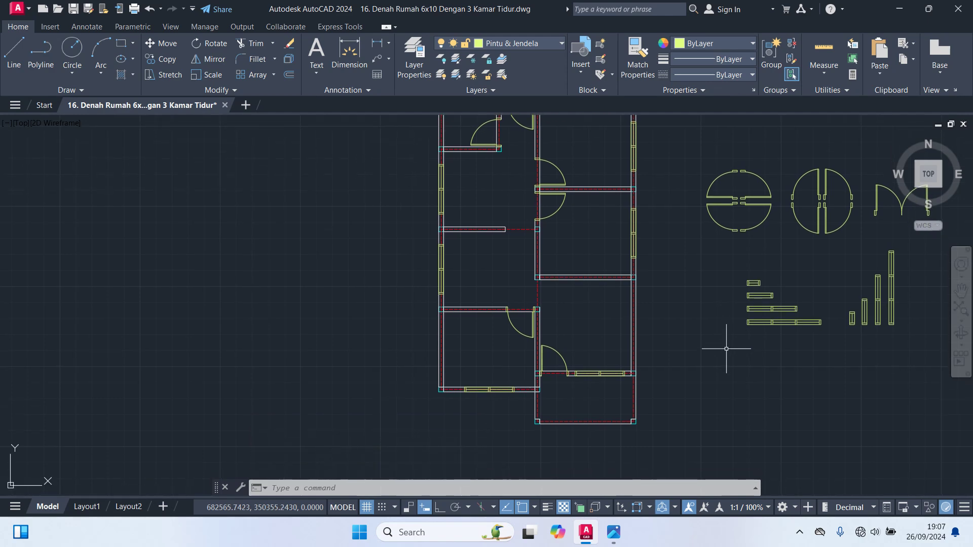
mouse_move(726, 348)
middle_down()
mouse_move(763, 387)
mouse_move(755, 396)
middle_up()
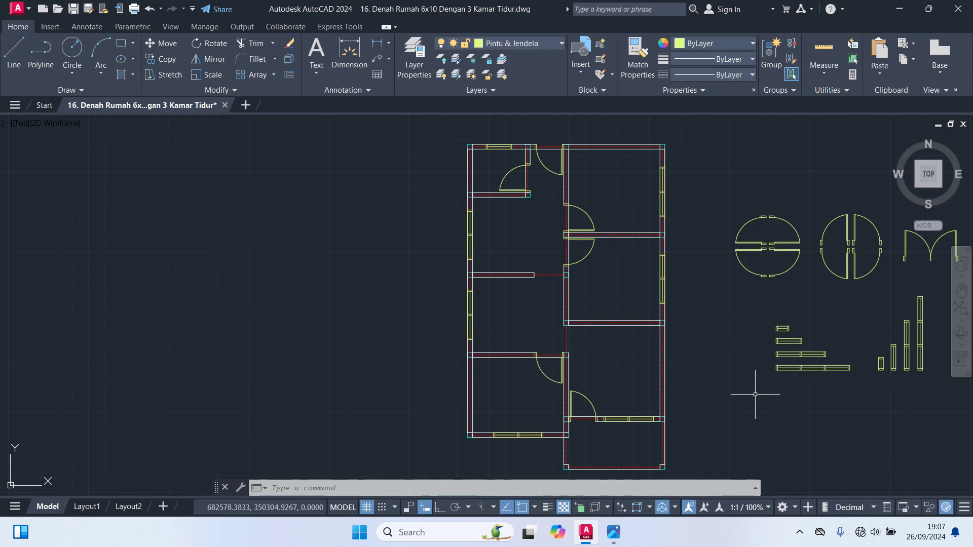
text(l)
key(Return)
middle_drag(422, 135, 431, 250)
scroll(431, 250, up, 5)
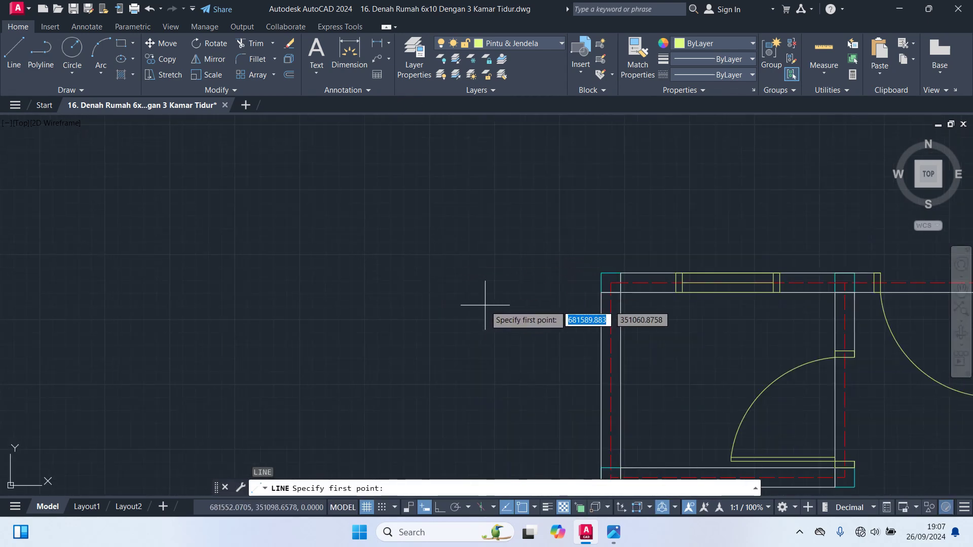
click(611, 282)
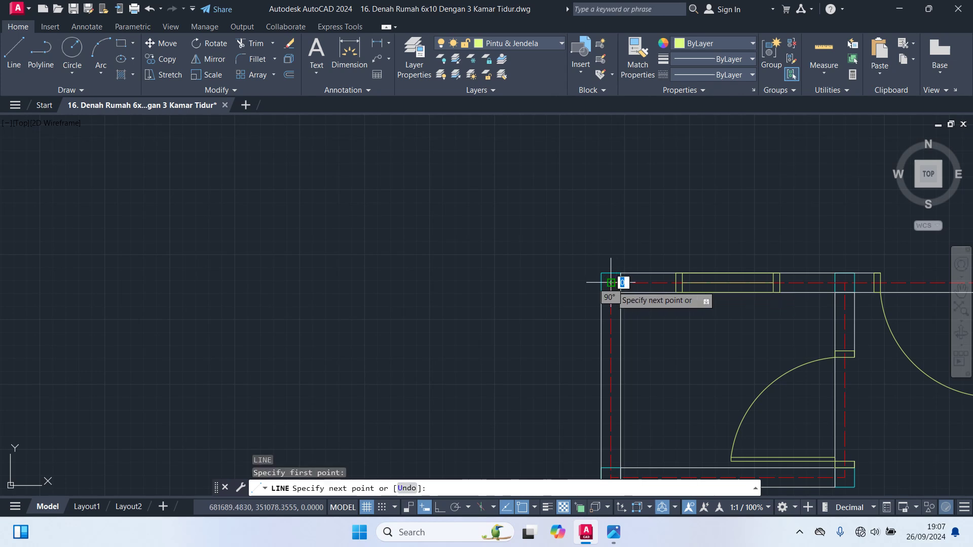
key(Escape)
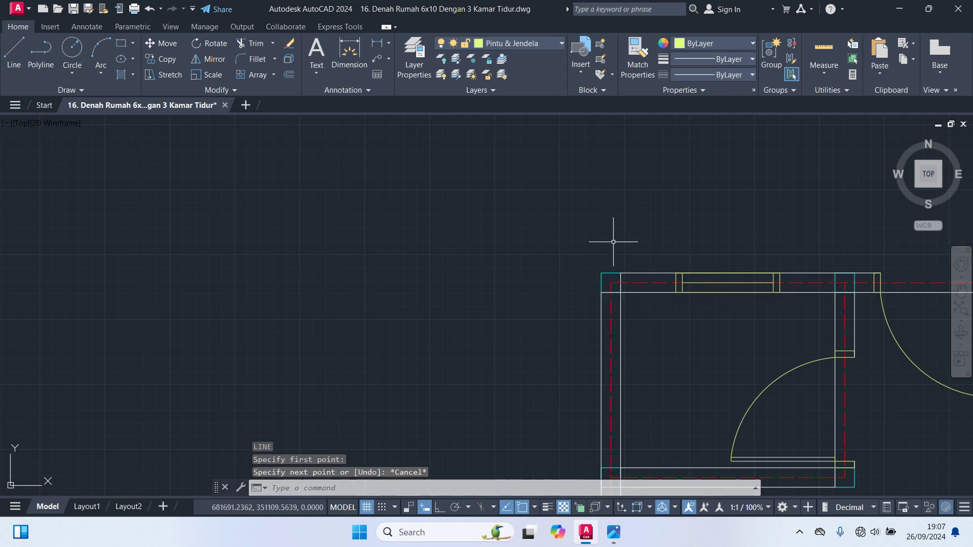
Make Garis Bantu the current layer.
middle_drag(480, 125, 403, 114)
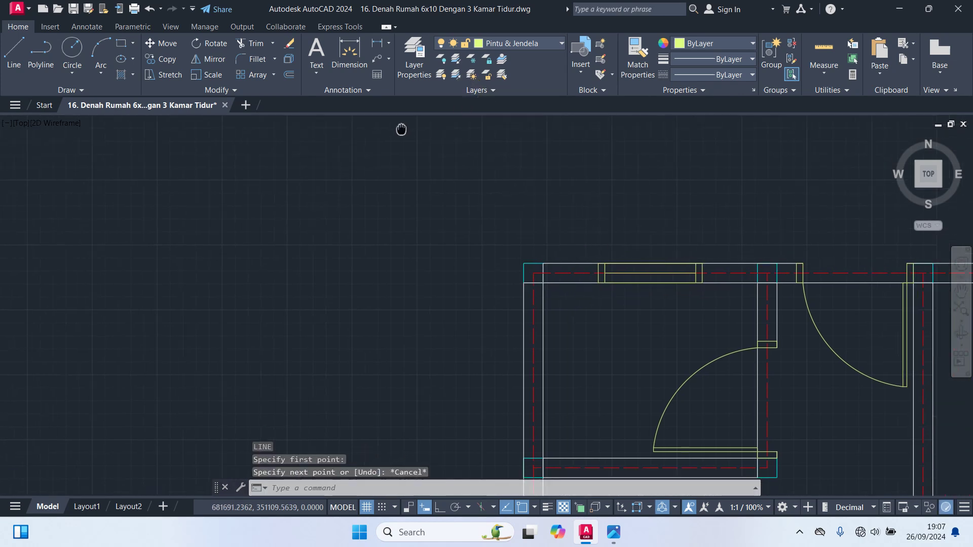
click(549, 47)
click(499, 120)
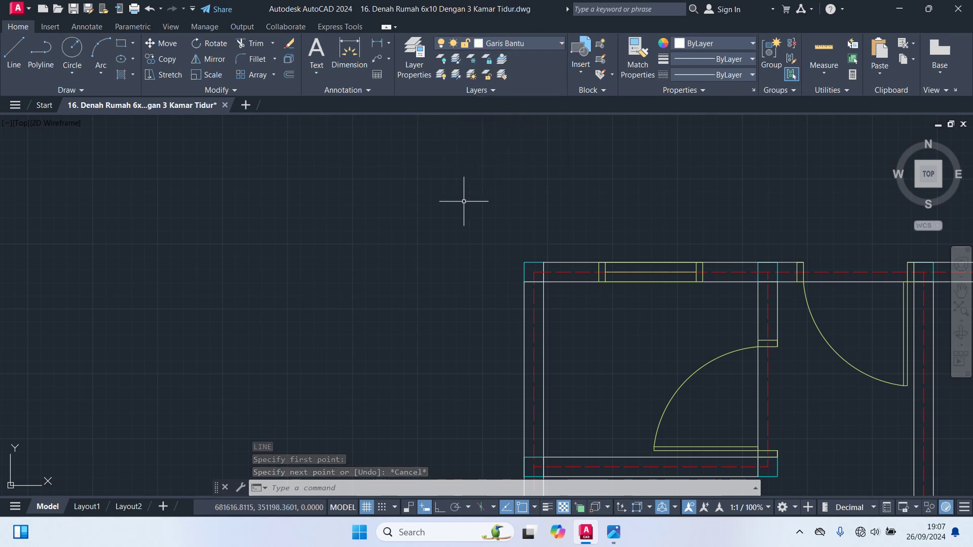
Draw a 50-unit guide line straight up from the wall axis intersection at the plan's upper-left corner.
text(l)
key(Return)
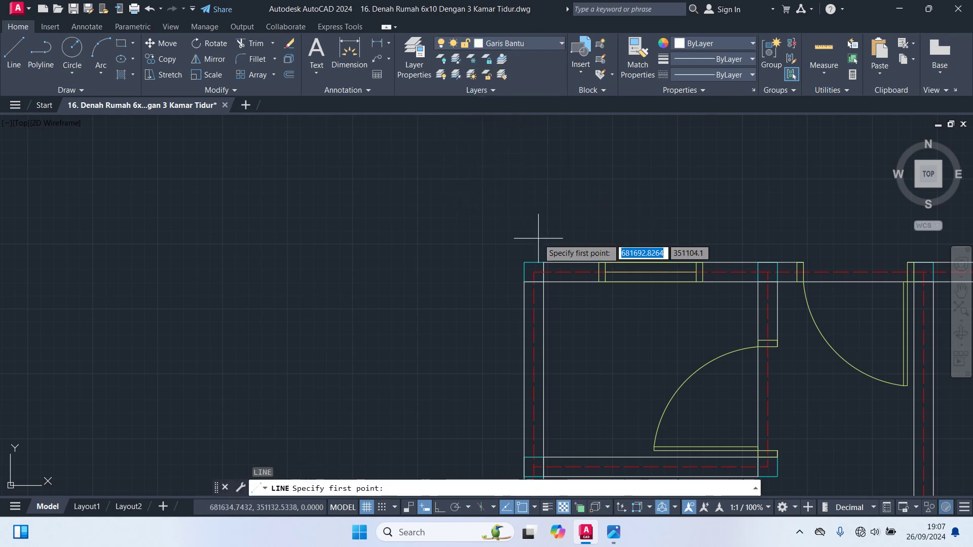
click(534, 272)
text(5)
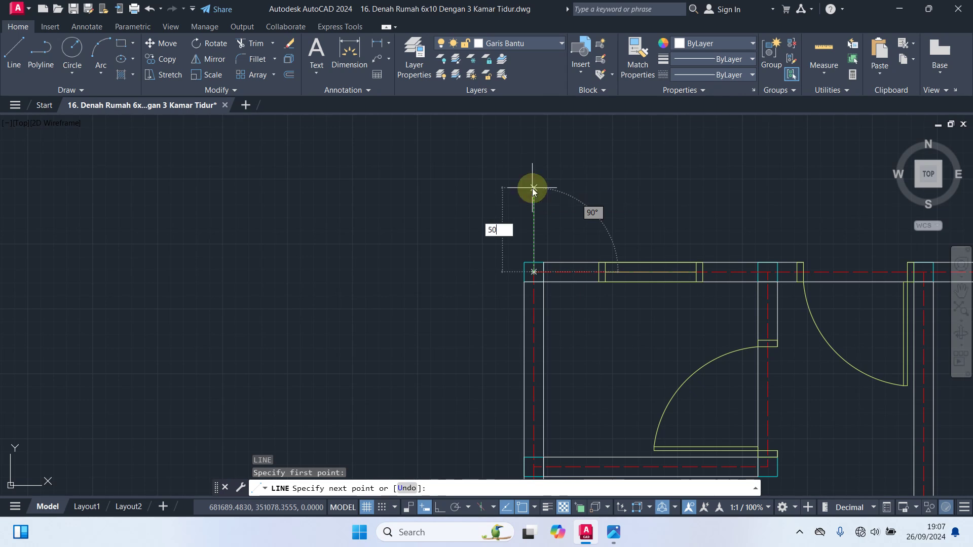
text(0)
key(Return)
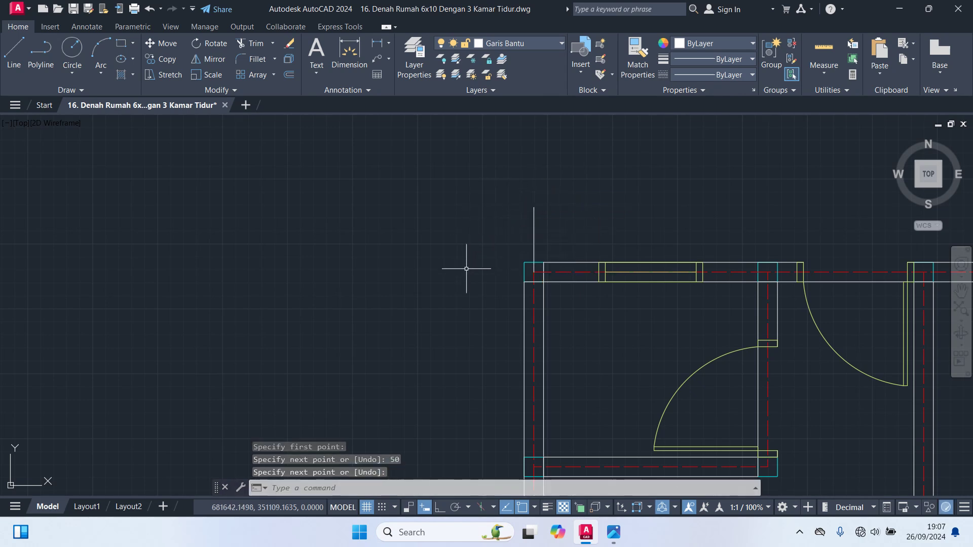
key(Return)
Draw a 50-unit guide line outward to the left from the upper-left axis intersection.
key(Return)
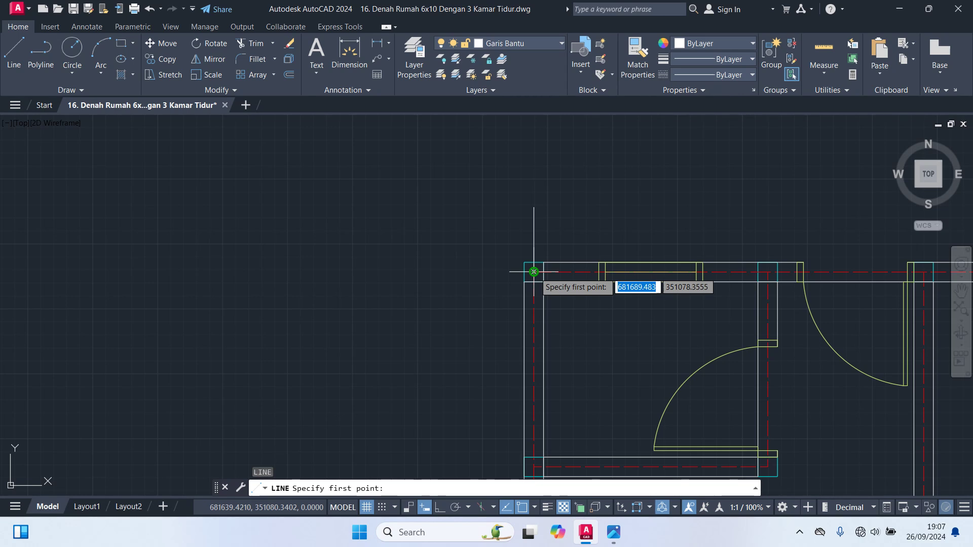
click(534, 272)
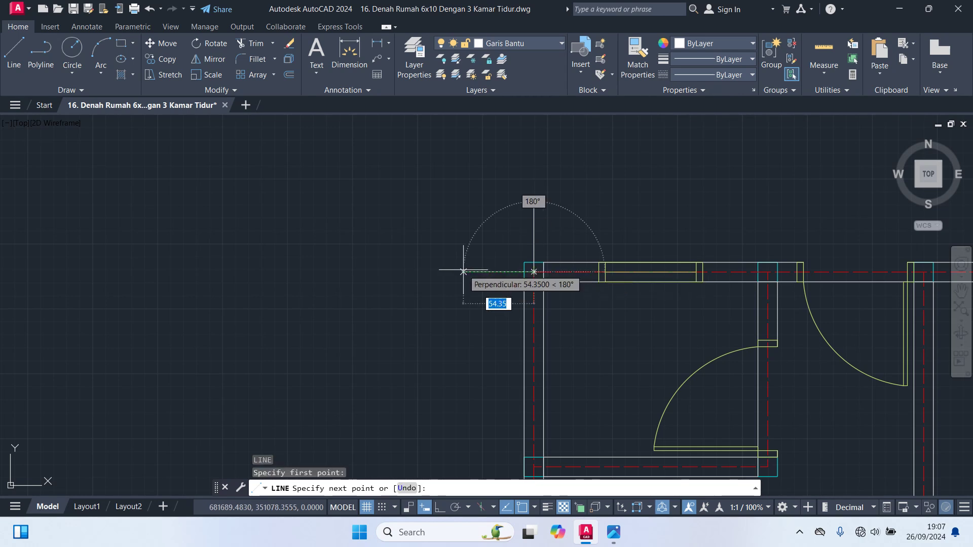
text(50)
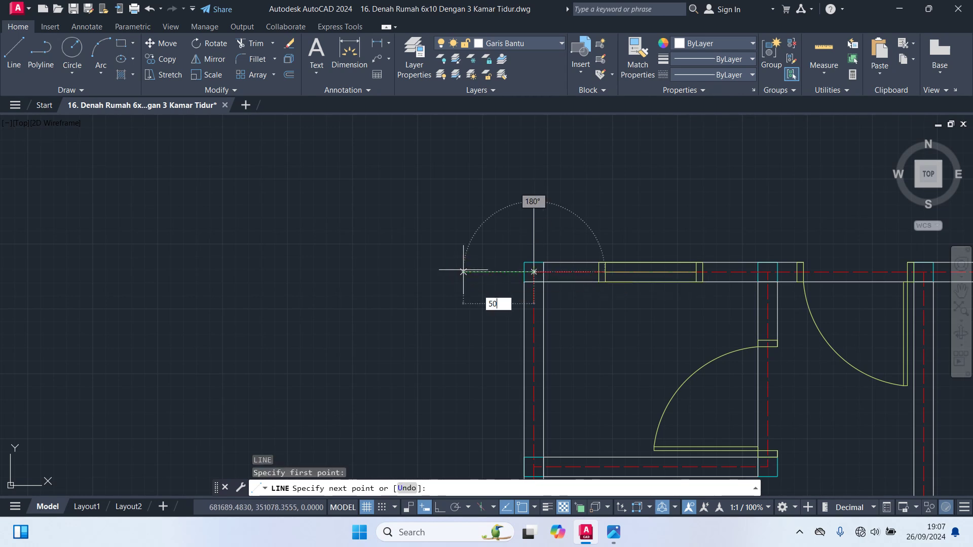
key(Return)
key(Return)
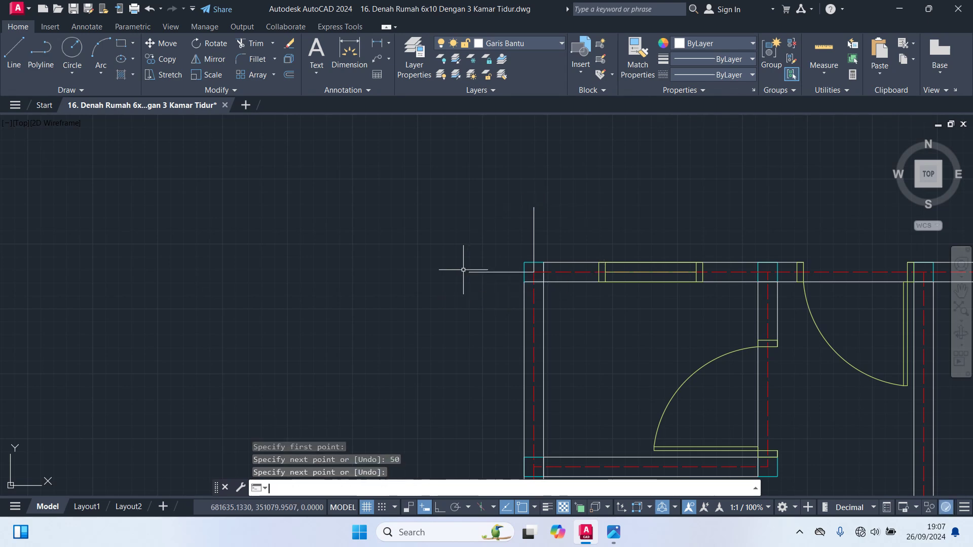
Draw a 50-unit guide line straight up from the wall axis intersection at the plan's upper-right corner.
mouse_move(463, 267)
middle_down()
mouse_move(438, 312)
mouse_move(190, 284)
middle_up()
scroll(623, 267, up, 4)
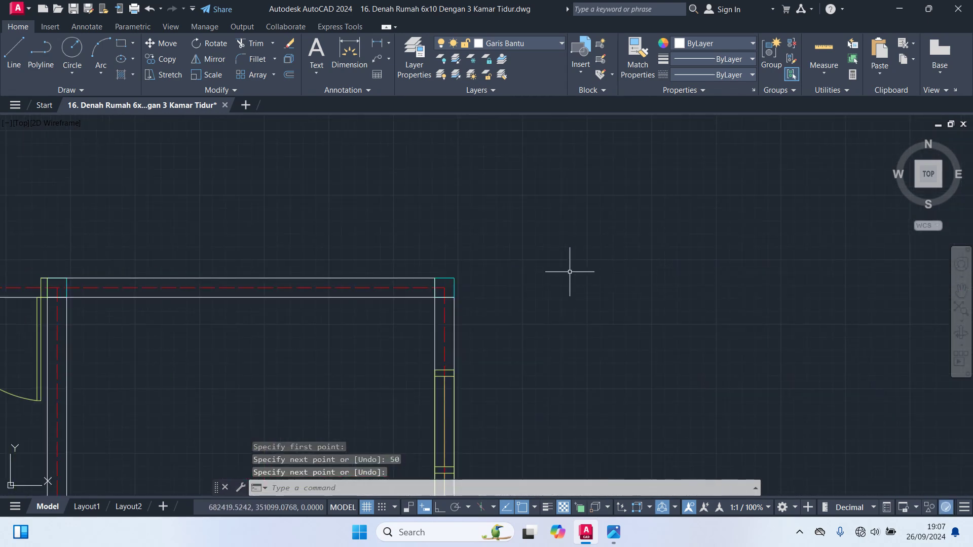
middle_drag(569, 271, 726, 311)
key(Return)
click(602, 324)
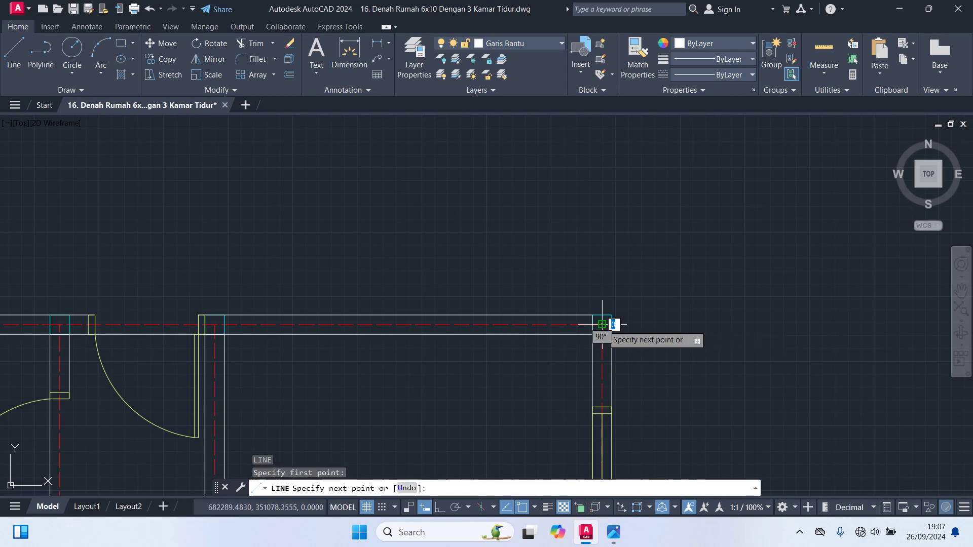
text(50)
key(Return)
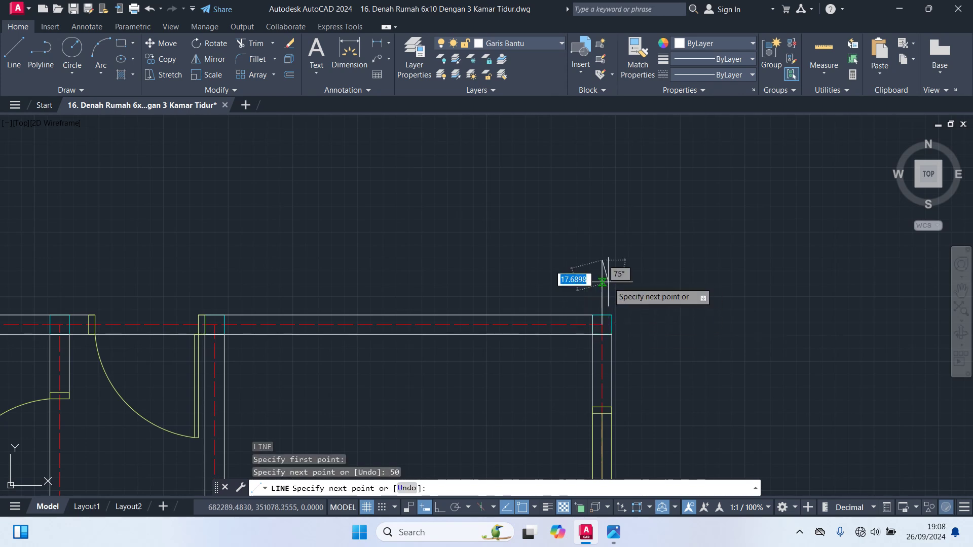
key(Return)
Draw a 50-unit guide line outward to the right from the upper-right axis intersection.
key(Return)
middle_drag(693, 302, 708, 274)
click(615, 296)
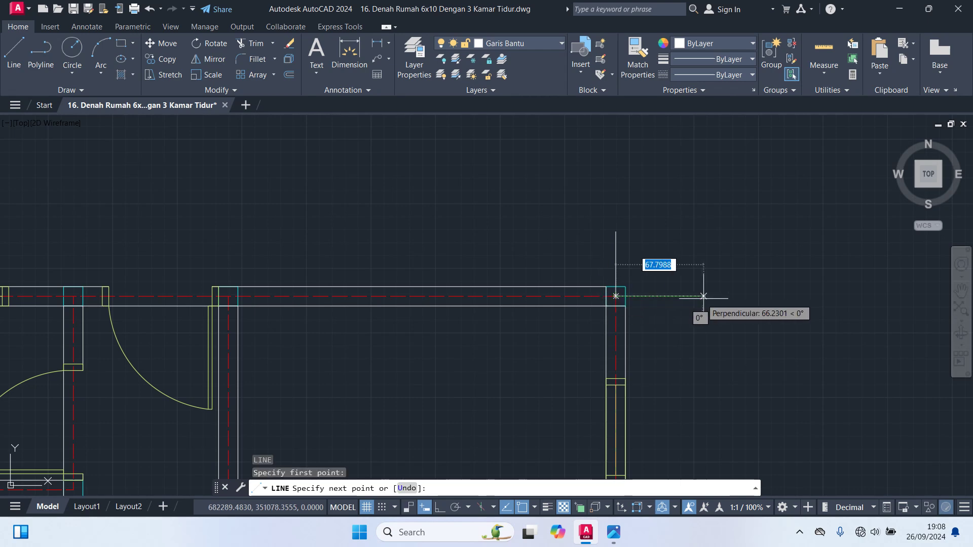
text(5)
key(Return)
key(Return)
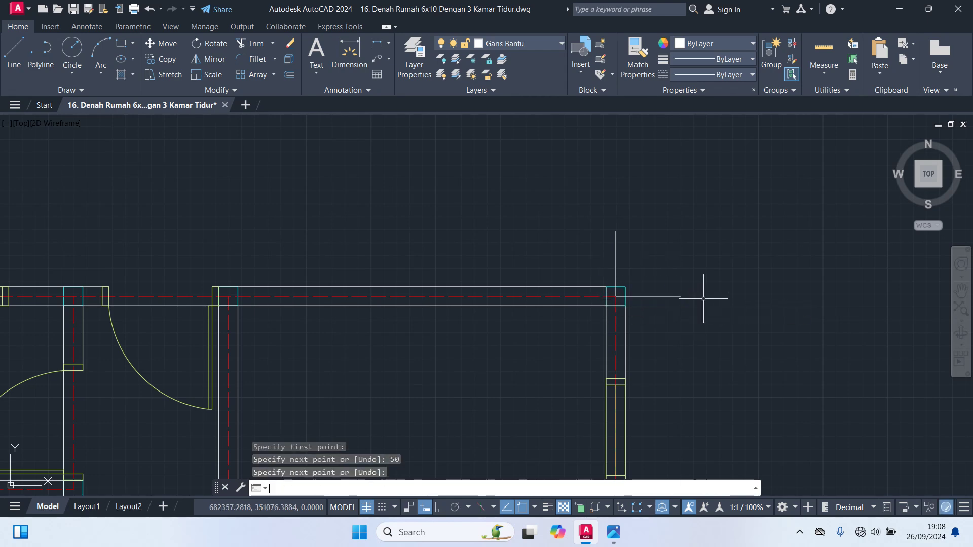
Draw a 50-unit guide line straight down from the axis intersection at the terrace's lower-right corner.
scroll(713, 338, down, 4)
middle_drag(717, 392, 735, 105)
middle_drag(738, 432, 769, 176)
scroll(739, 313, up, 4)
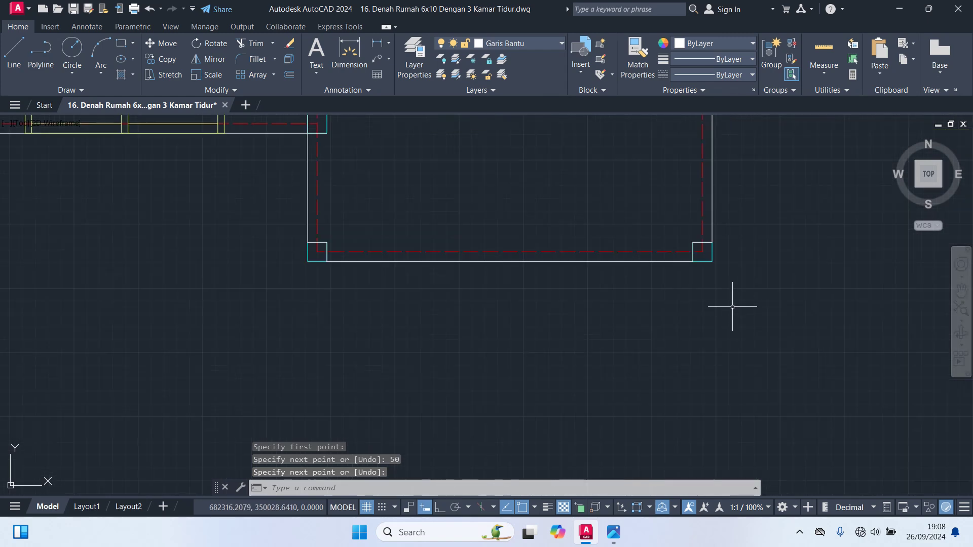
key(Return)
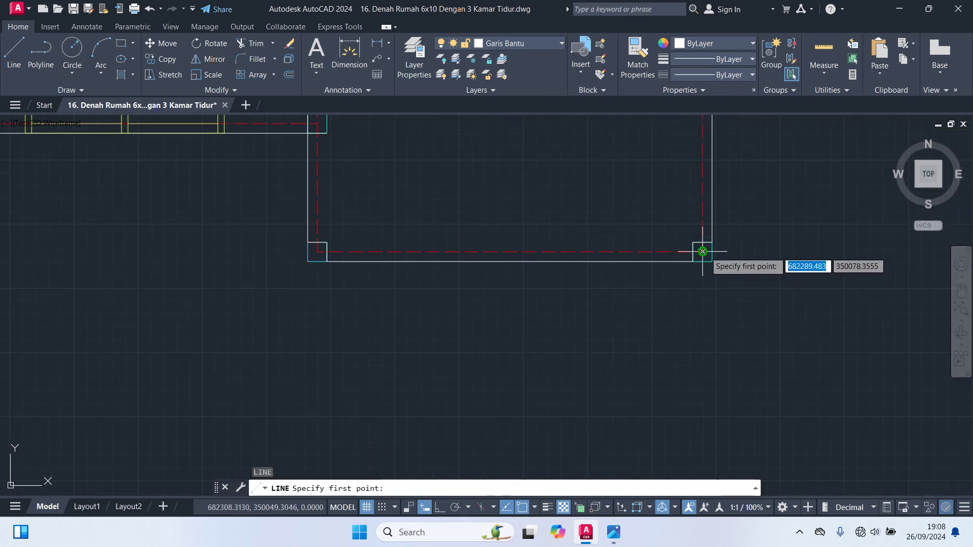
click(703, 251)
text(5)
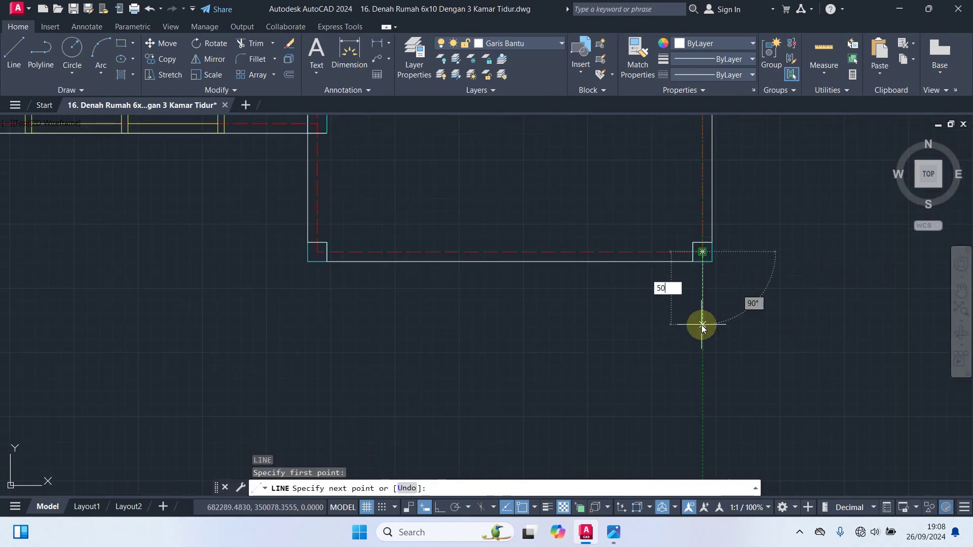
text(0)
key(Return)
key(Return)
Draw a 50-unit guide line outward to the right from the terrace's lower-right axis intersection.
key(Return)
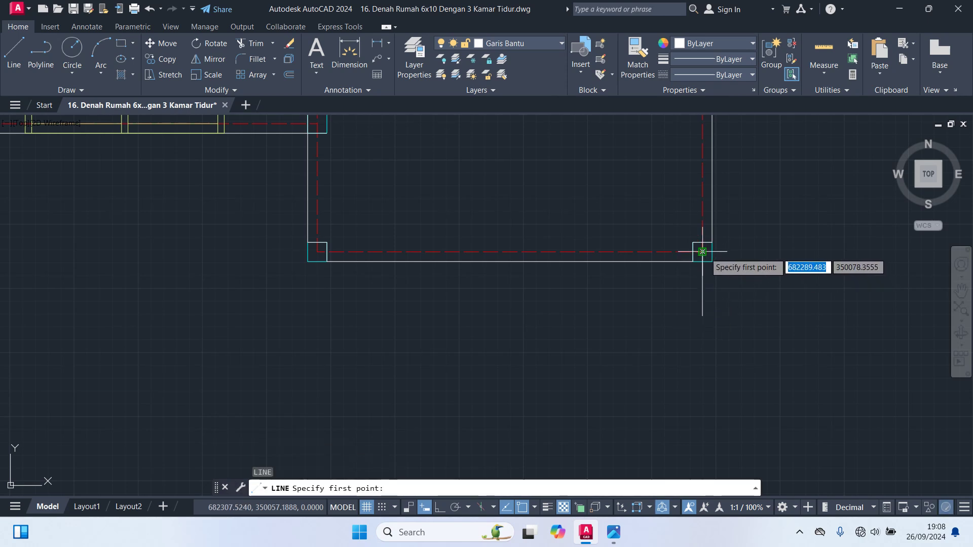
click(702, 251)
text(50)
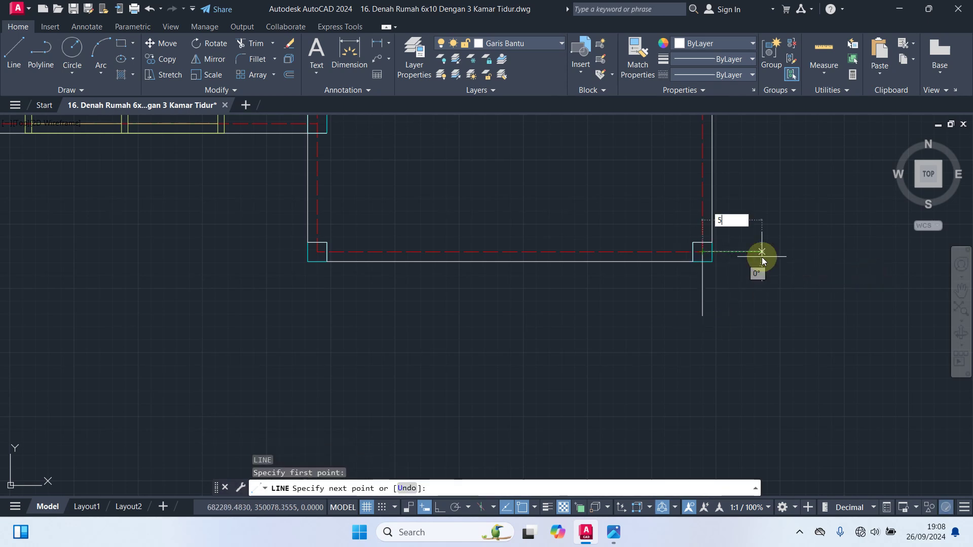
key(Return)
key(Return)
Draw a 50-unit guide line straight down from the axis intersection at the front bedroom's lower-left corner.
scroll(753, 304, down, 3)
middle_drag(761, 314, 777, 370)
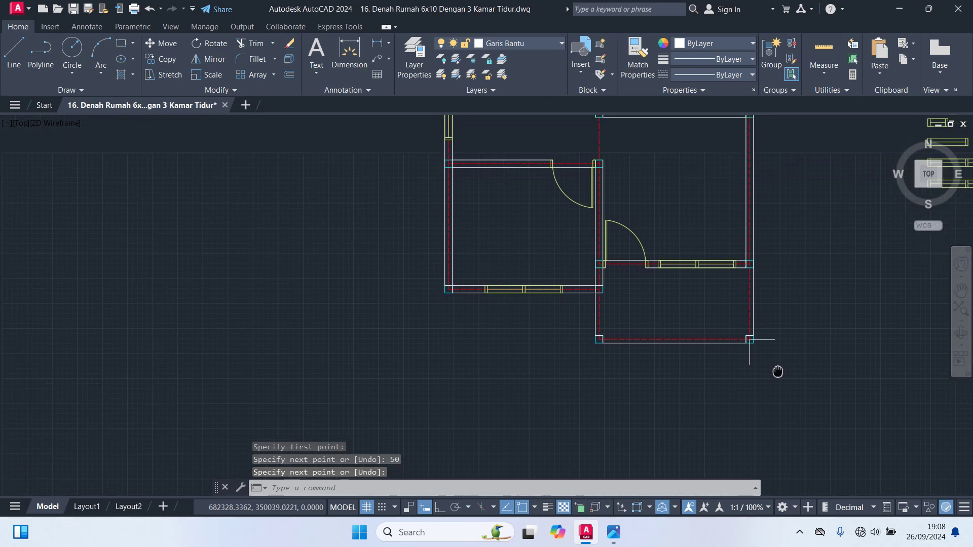
middle_drag(524, 348, 602, 326)
scroll(602, 326, up, 4)
text(l)
key(Return)
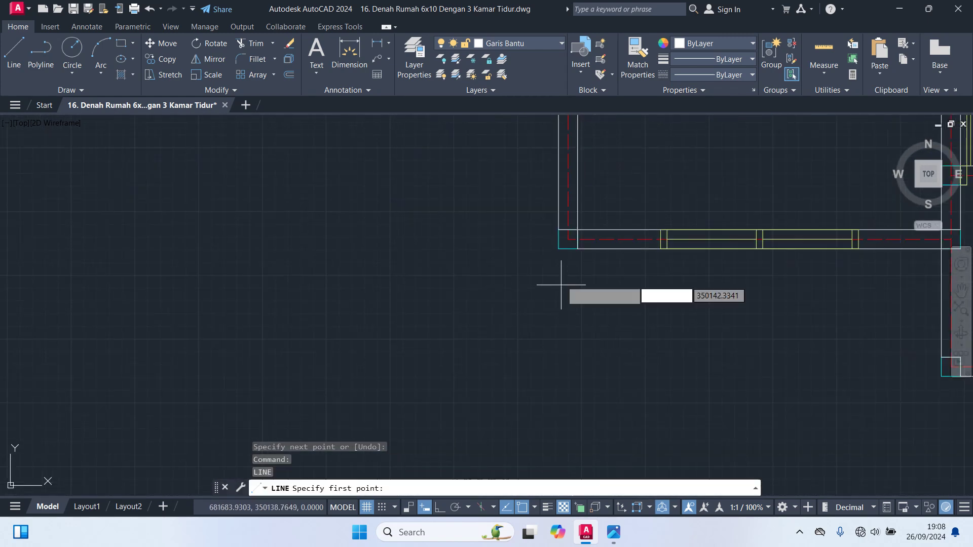
click(568, 239)
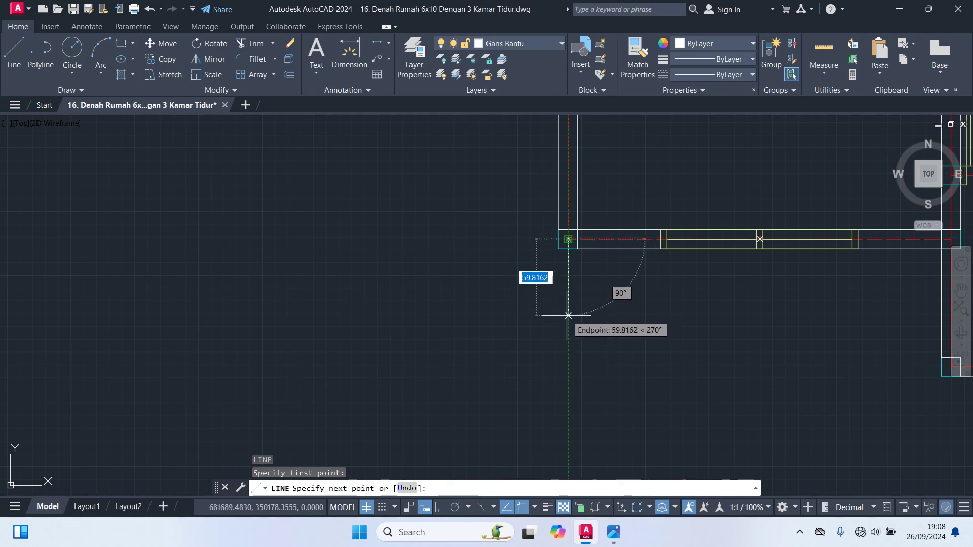
text(50)
key(Return)
key(Return)
Draw a 50-unit guide line outward to the left from the front bedroom's lower-left axis intersection.
key(Return)
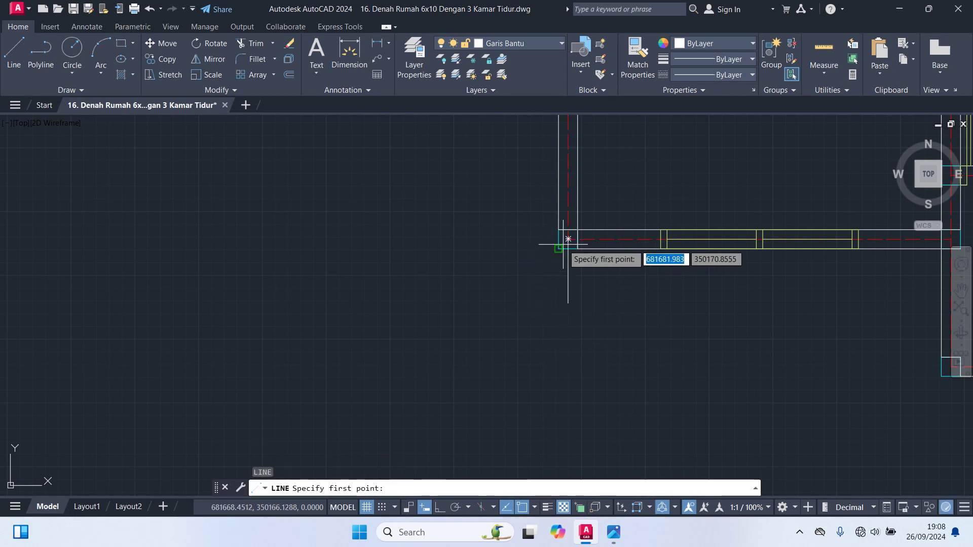
click(568, 239)
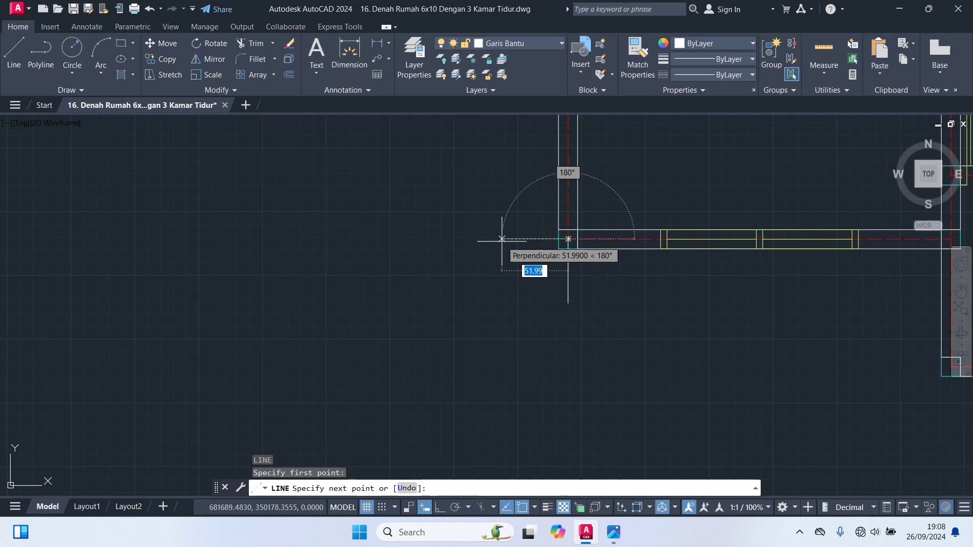
text(50)
key(Return)
key(Return)
Move the two lower-left guide lines straight down from their shared corner to align with the terrace's front axis.
click(584, 287)
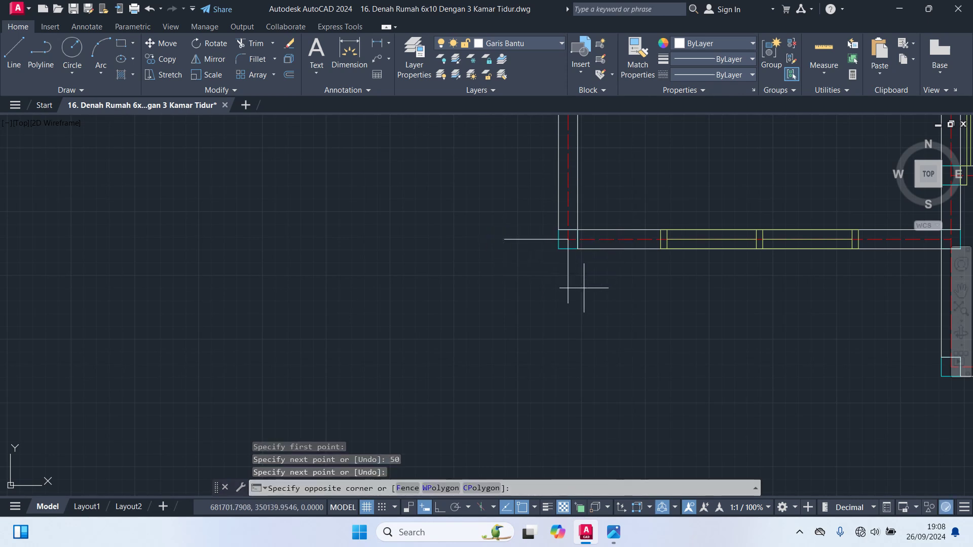
click(534, 275)
click(507, 258)
click(503, 213)
scroll(486, 259, down, 2)
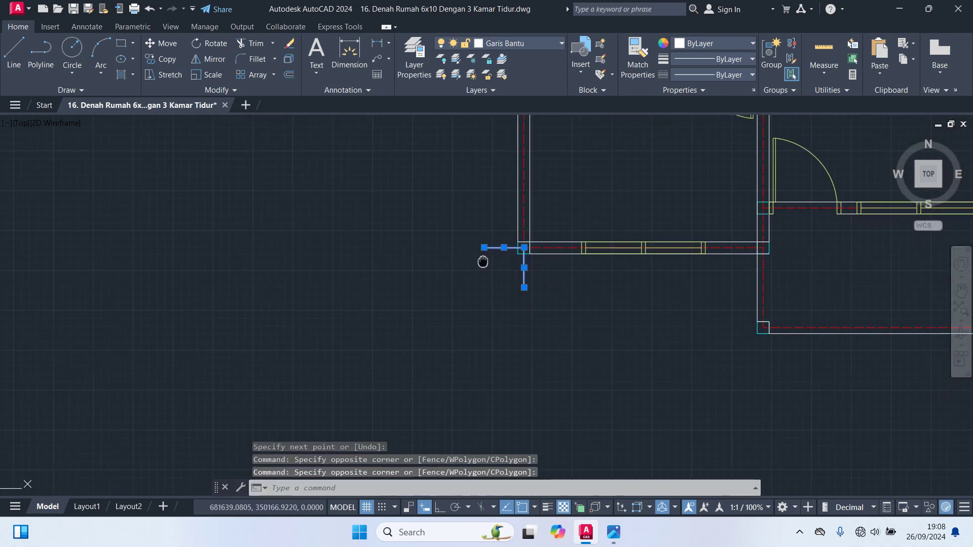
scroll(382, 274, up, 2)
scroll(413, 290, up, 2)
mouse_move(412, 289)
middle_down()
mouse_move(200, 289)
mouse_move(172, 241)
middle_up()
text(m)
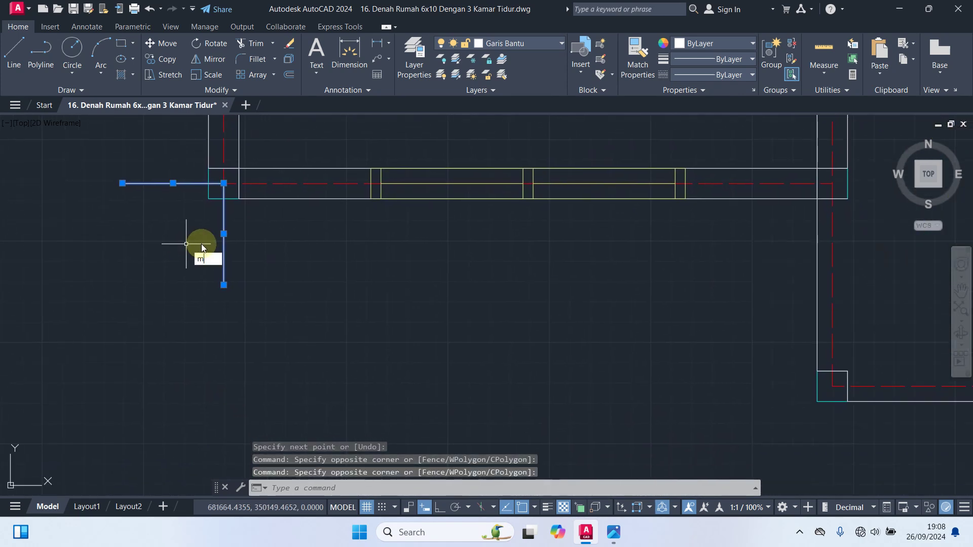
key(Return)
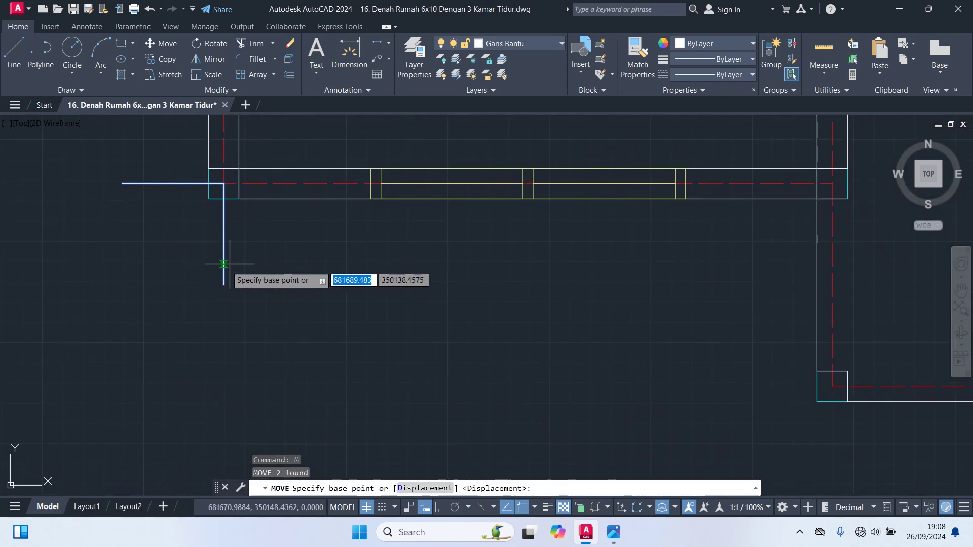
click(223, 183)
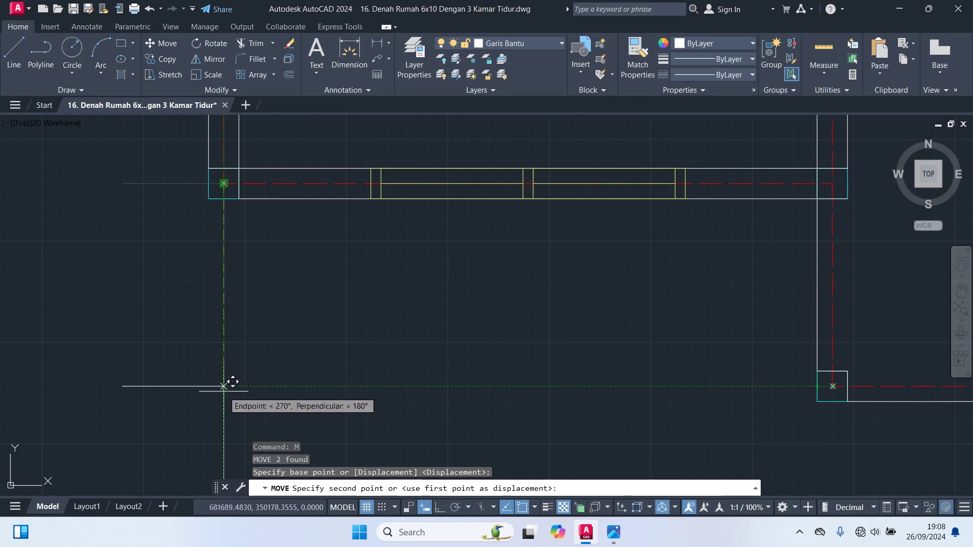
click(224, 387)
scroll(411, 349, down, 4)
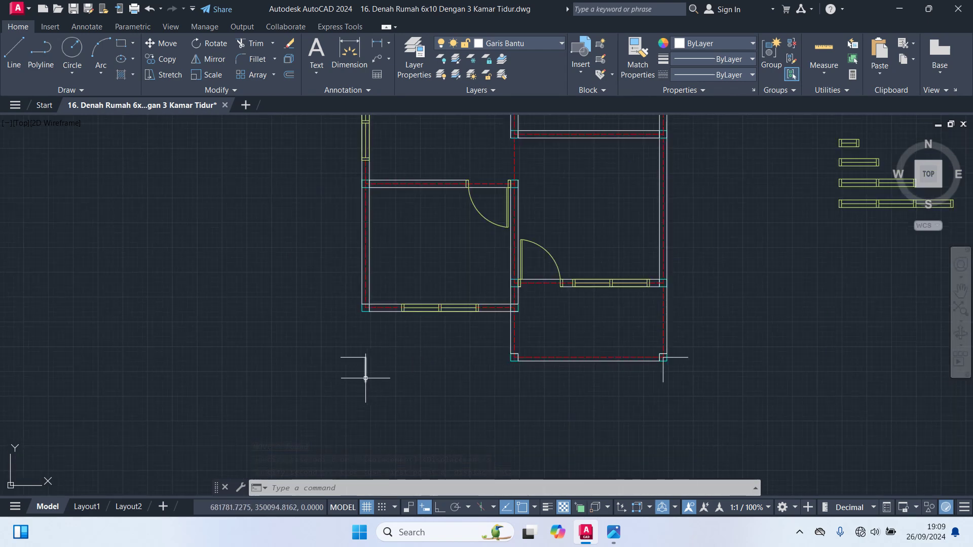
Copy the lower-left vertical guide line from its corner across to the terrace's lower-left axis intersection.
text(o)
key(Return)
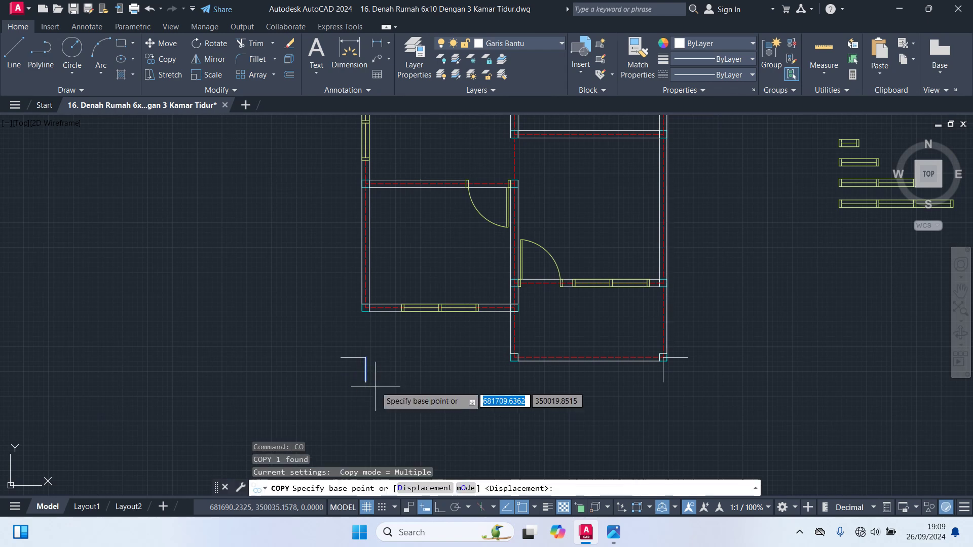
scroll(372, 385, up, 2)
click(358, 351)
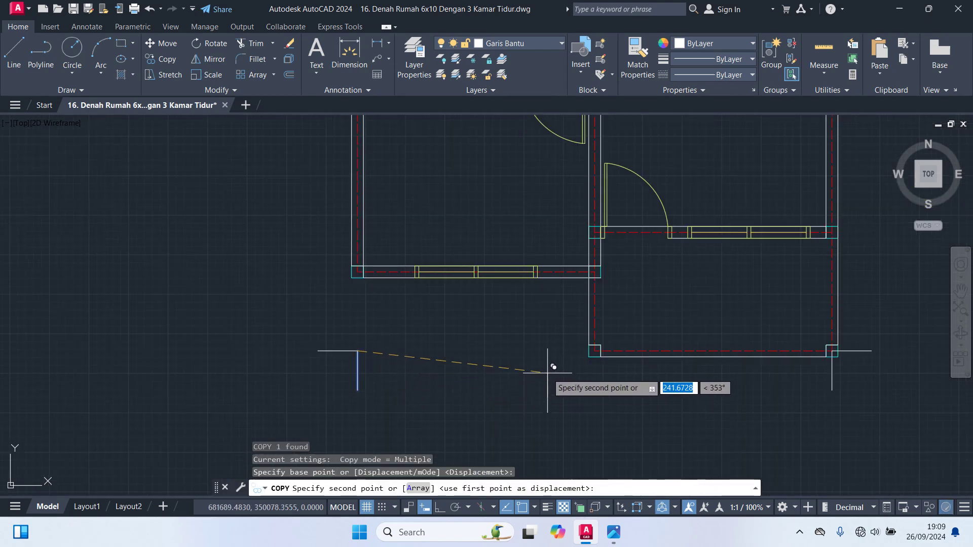
click(595, 351)
scroll(638, 405, down, 2)
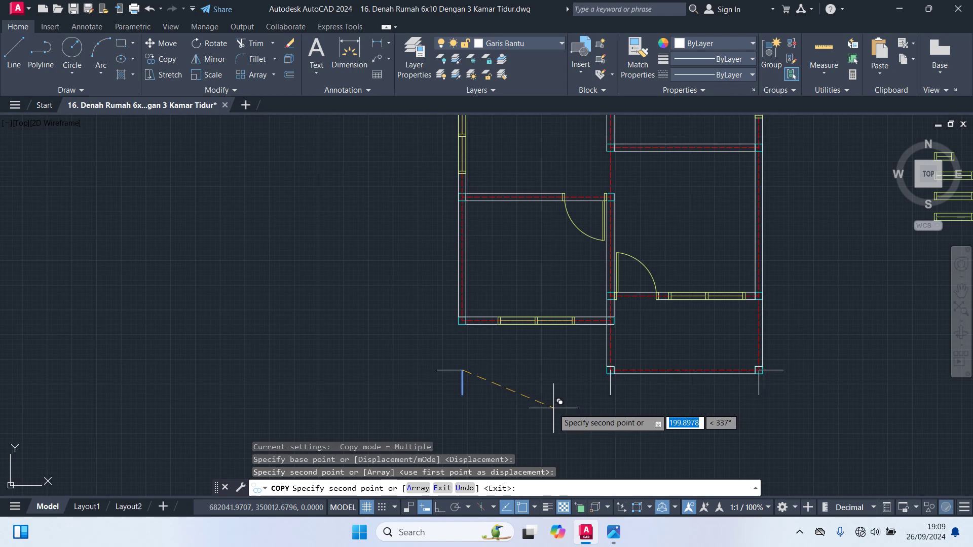
key(Escape)
Copy the lower-left horizontal guide line onto the left wall at the front bedroom's front and rear wall axes.
click(451, 371)
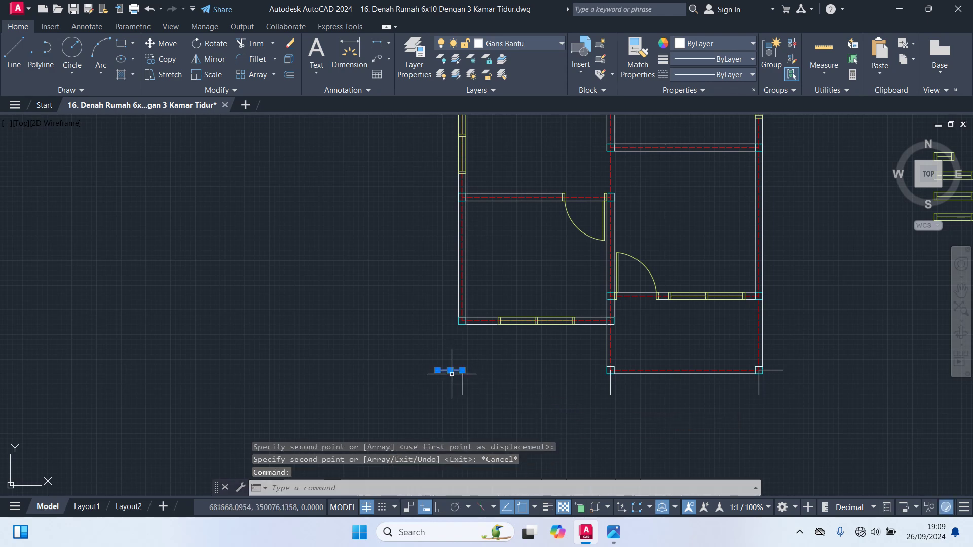
text(co)
key(Return)
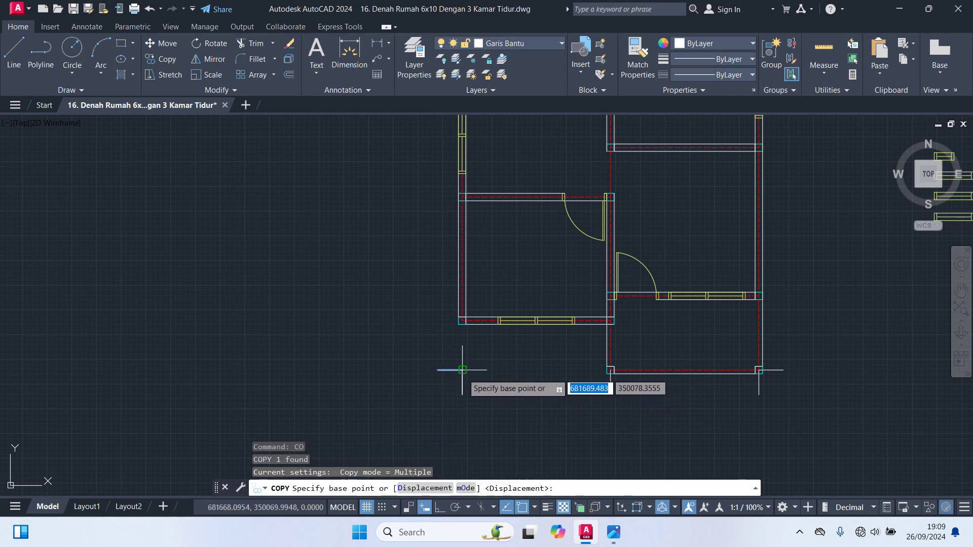
click(462, 371)
scroll(451, 329, up, 3)
click(481, 300)
scroll(417, 343, down, 5)
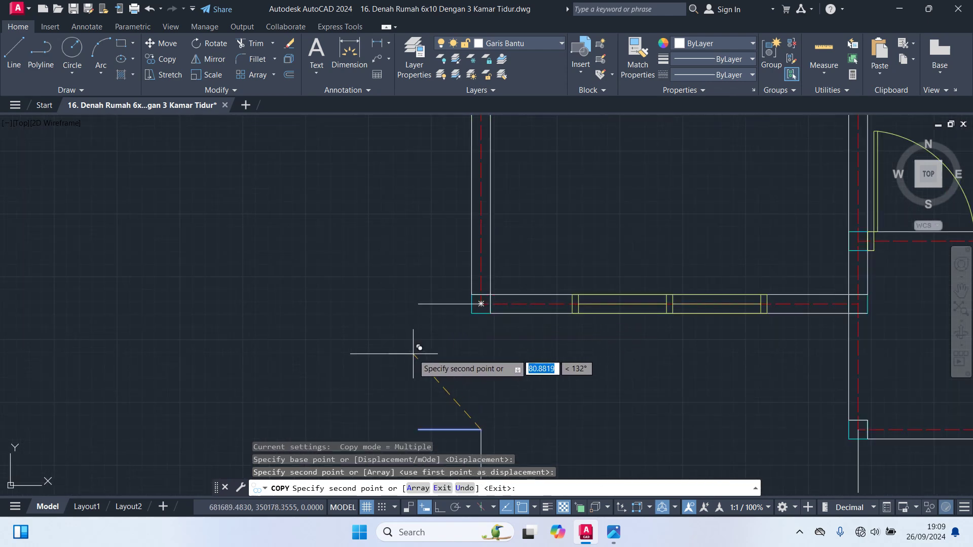
scroll(370, 369, up, 6)
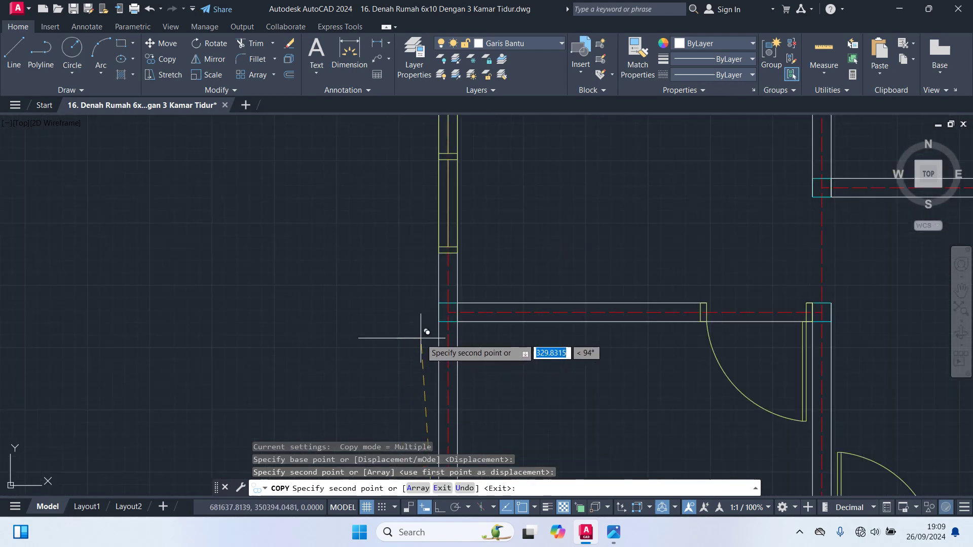
click(449, 311)
scroll(382, 365, down, 4)
Place two more copies of the horizontal guide line on the left wall, at the short partition's axis and the bathroom's front wall axis.
scroll(361, 344, up, 4)
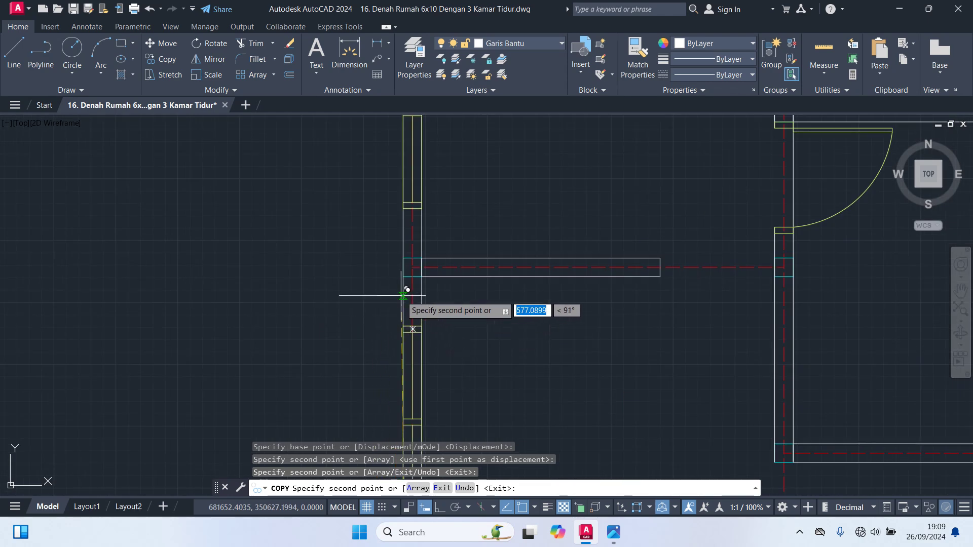
click(413, 267)
scroll(413, 267, down, 4)
scroll(349, 314, up, 5)
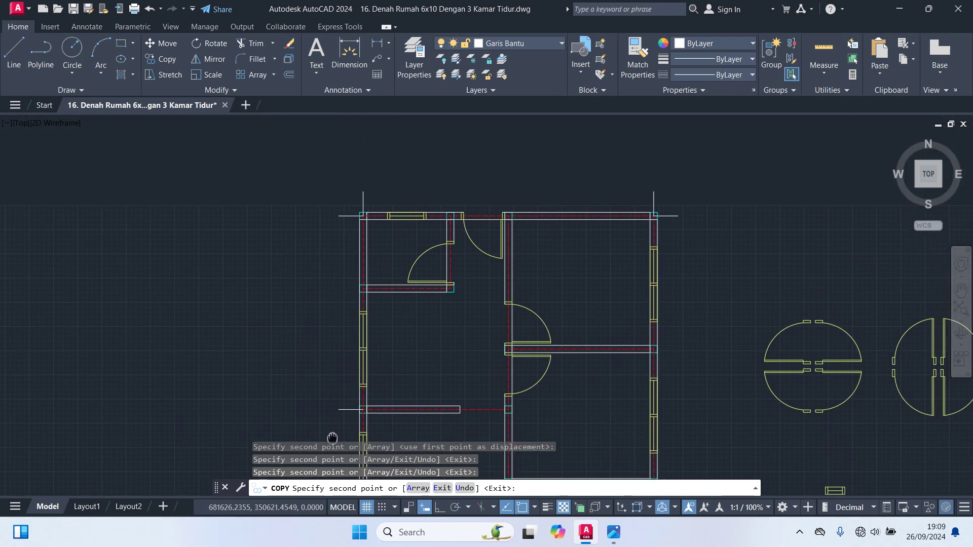
click(364, 234)
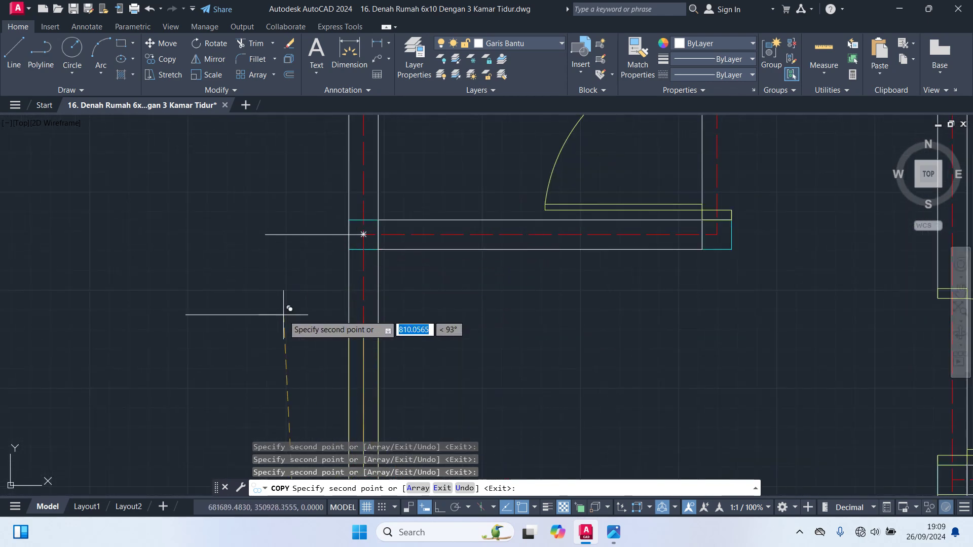
scroll(284, 304, down, 4)
middle_drag(256, 250, 267, 285)
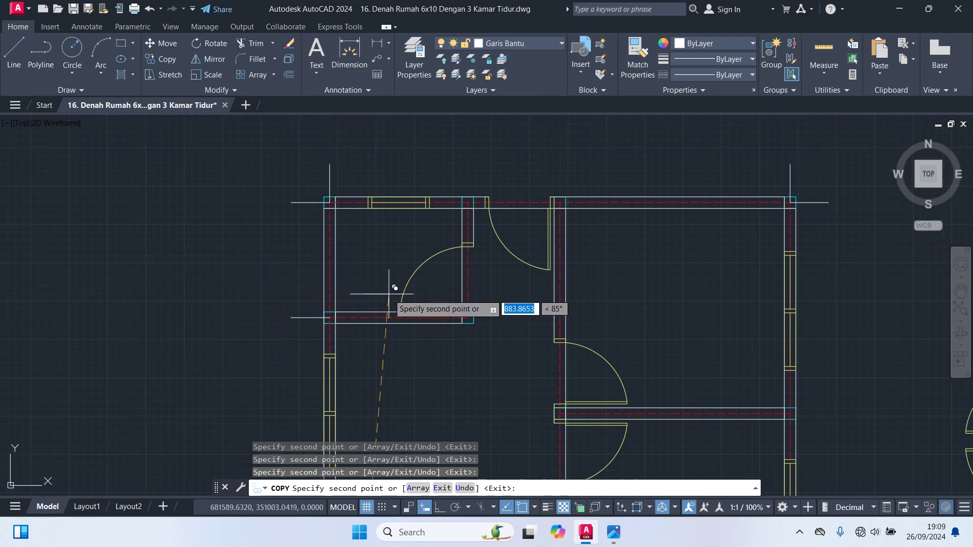
key(Escape)
Copy the terrace's lower-right horizontal guide line up to the right end of the entrance wall's axis.
scroll(476, 325, down, 4)
middle_drag(626, 406, 635, 300)
scroll(630, 401, up, 2)
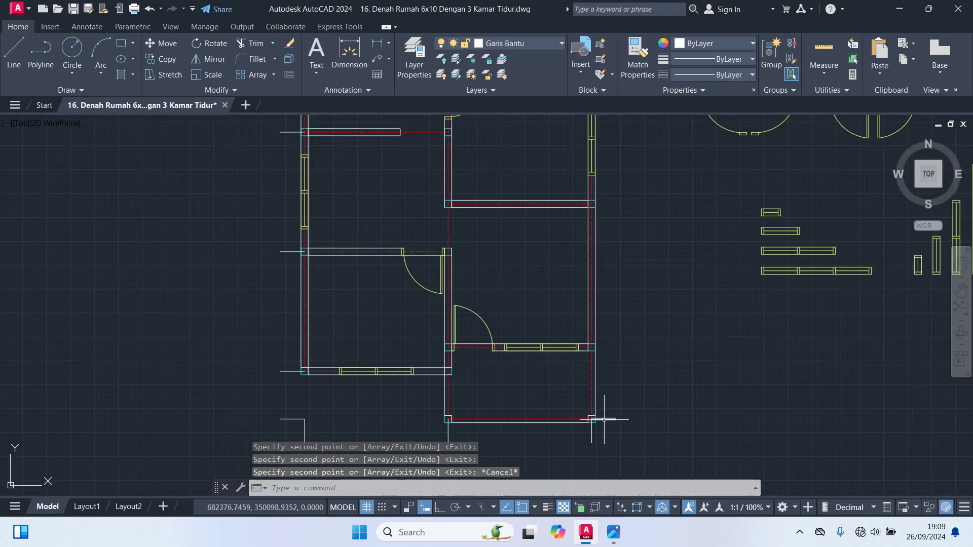
click(607, 419)
text(co)
key(Return)
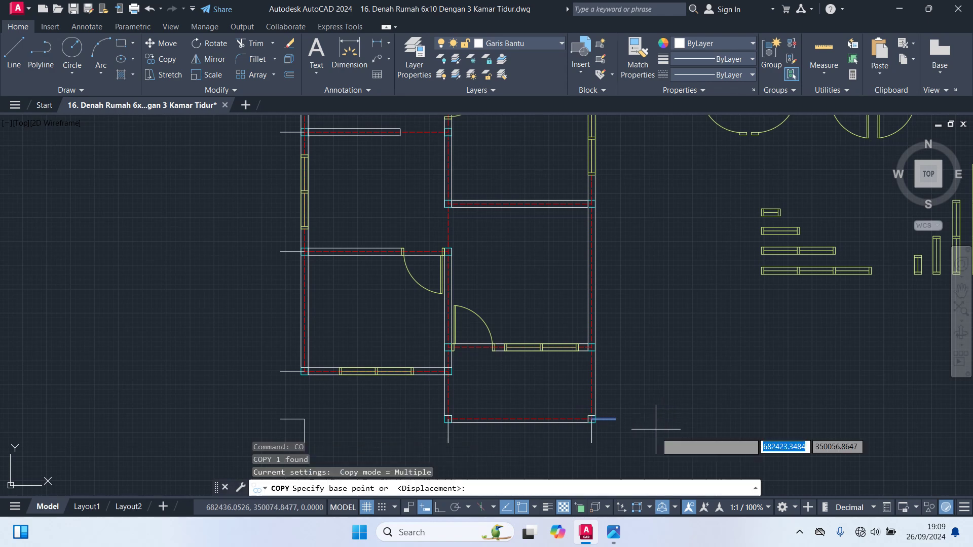
scroll(598, 415, up, 3)
click(570, 372)
middle_drag(628, 277, 627, 390)
click(576, 302)
scroll(642, 259, down, 2)
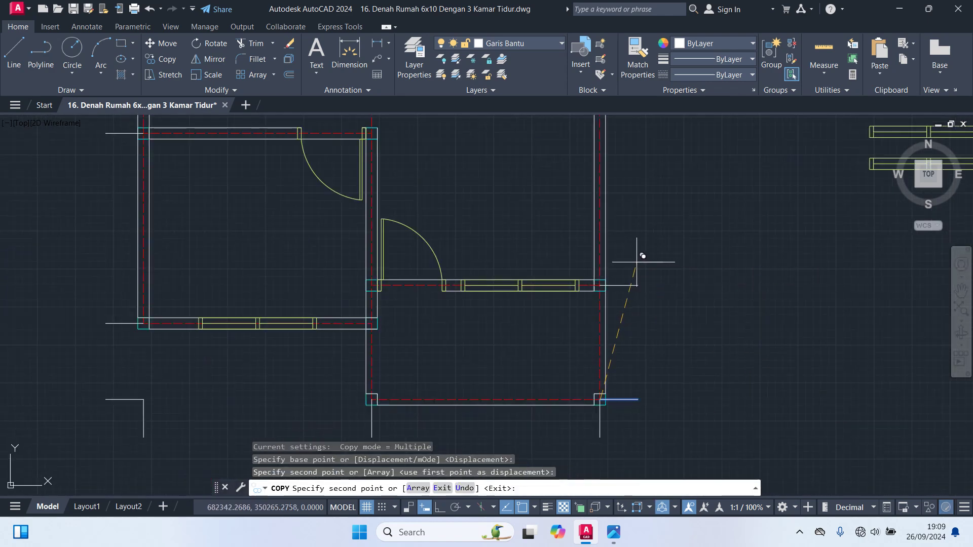
Place two more copies of the right horizontal guide line at the axes of the middle bedroom's front and rear walls.
middle_drag(634, 242, 654, 424)
scroll(611, 247, up, 2)
click(630, 237)
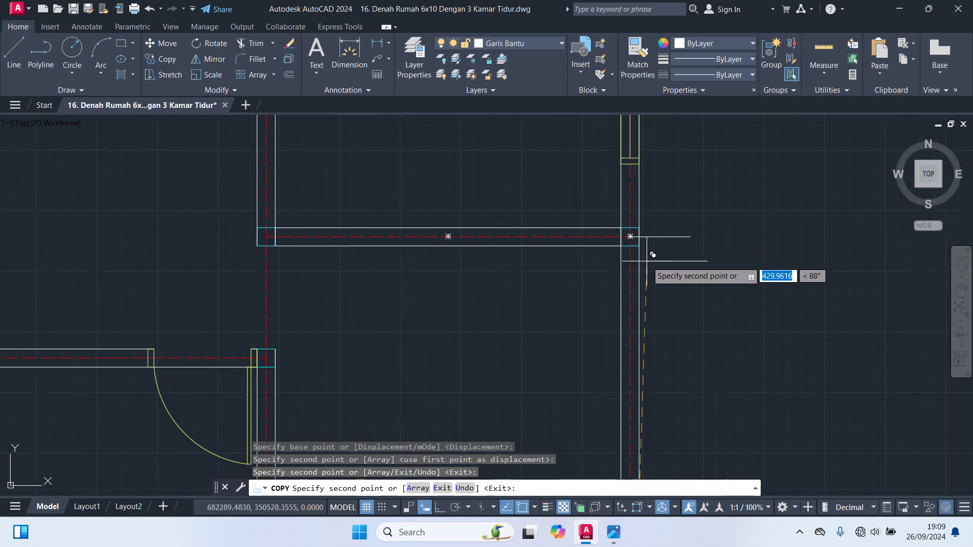
scroll(667, 299, down, 2)
middle_drag(691, 257, 696, 442)
scroll(663, 260, up, 2)
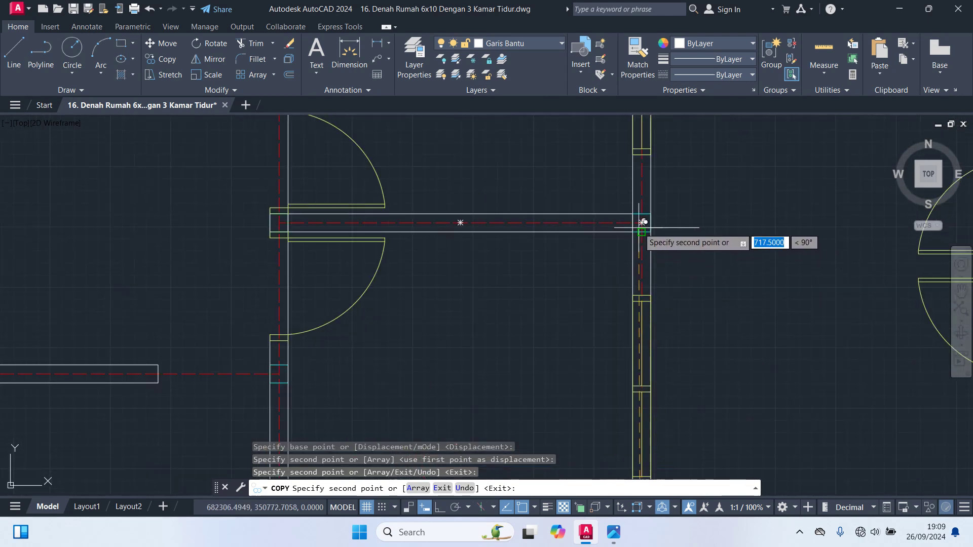
click(642, 223)
scroll(680, 248, down, 3)
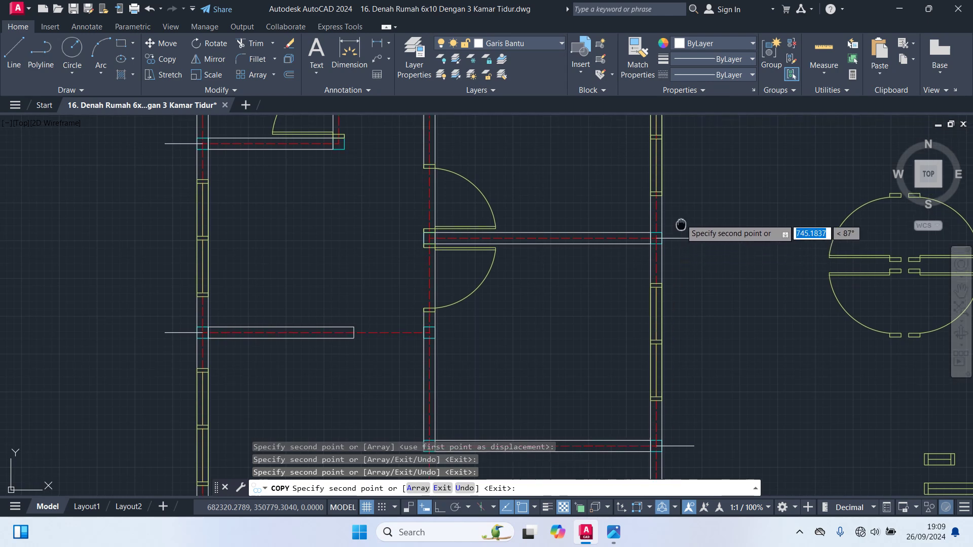
middle_drag(682, 225, 688, 394)
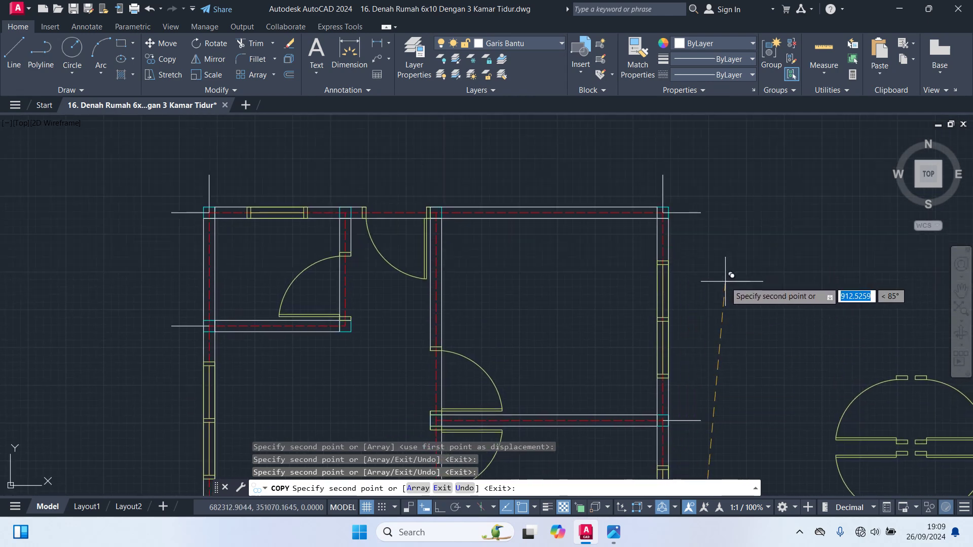
key(Escape)
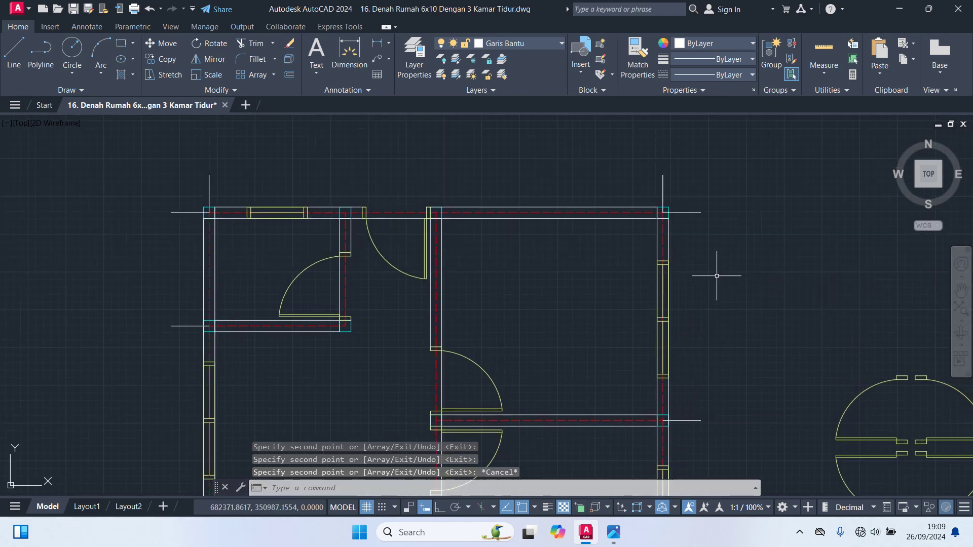
Copy the upper-right vertical guide line along the rear wall to the rear bedroom's left wall axis and the bathroom's right wall axis.
click(663, 183)
text(co)
key(Return)
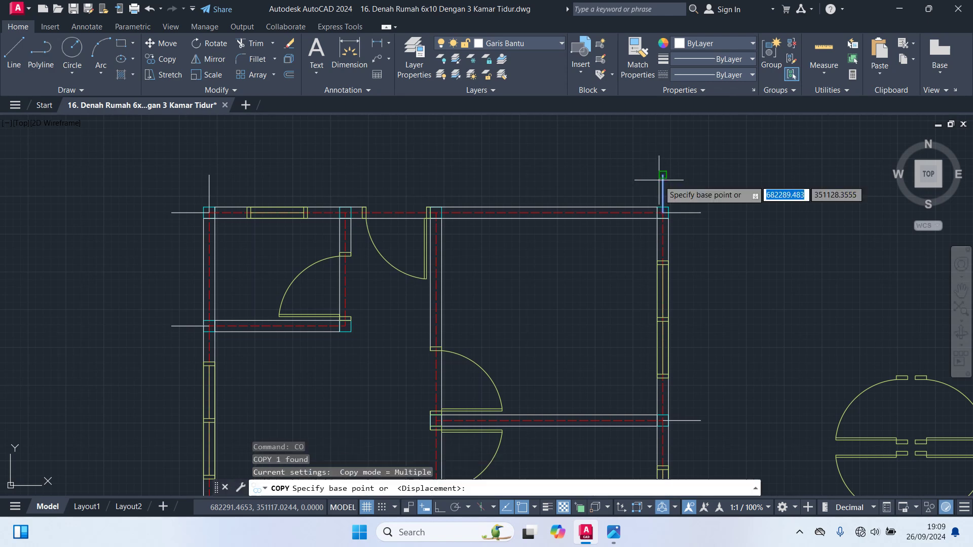
scroll(668, 212, up, 2)
click(668, 212)
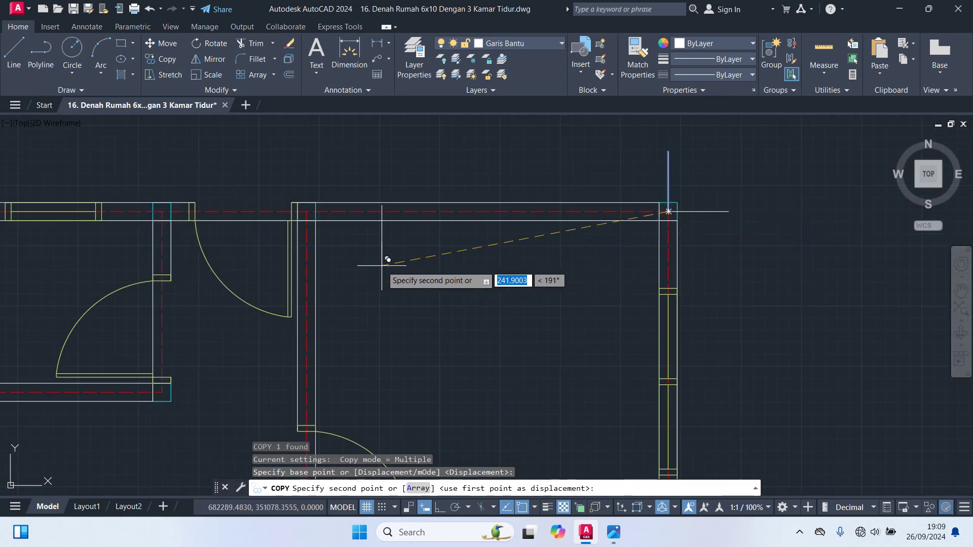
scroll(350, 252, up, 2)
click(279, 187)
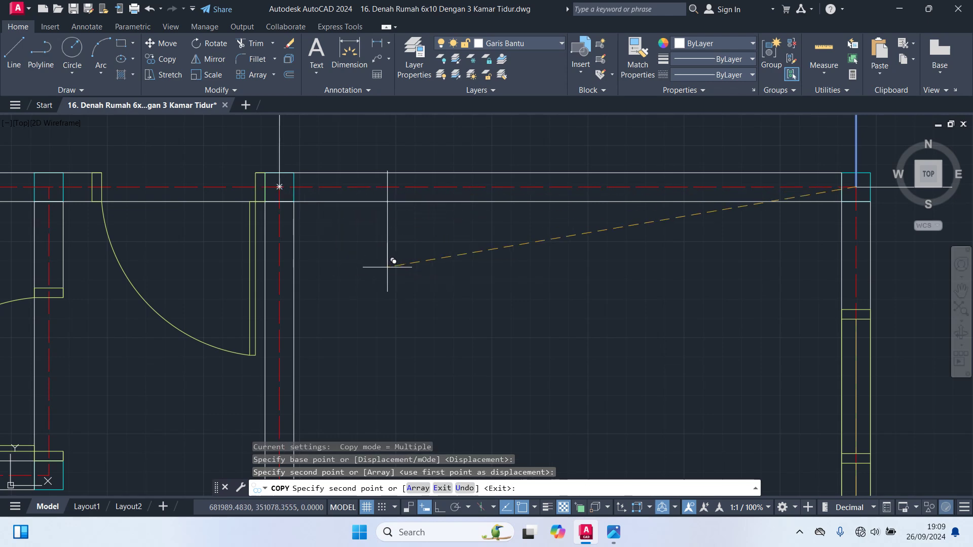
middle_drag(388, 265, 666, 351)
click(327, 273)
scroll(383, 322, down, 4)
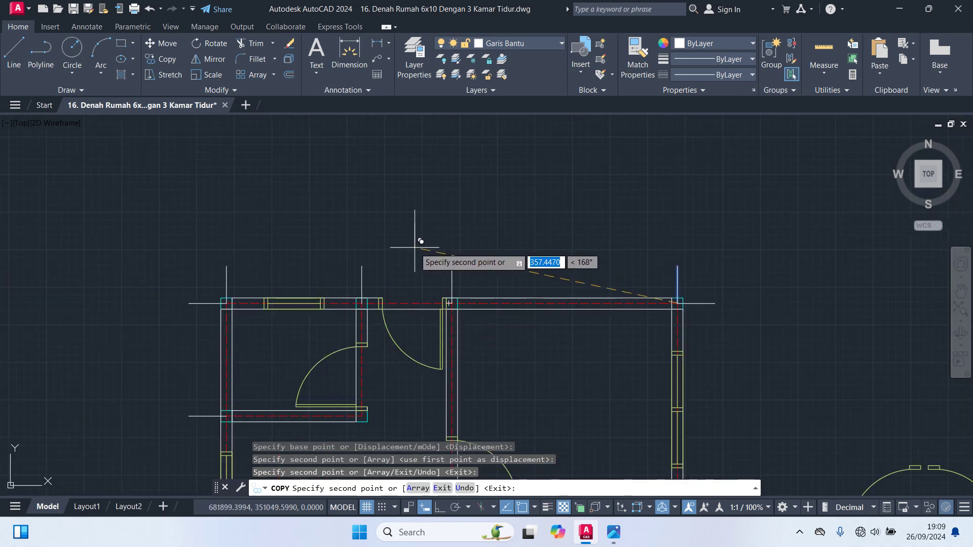
scroll(400, 197, down, 1)
key(Escape)
Delete all the spare door and window symbols beside the floor plan.
scroll(497, 224, down, 3)
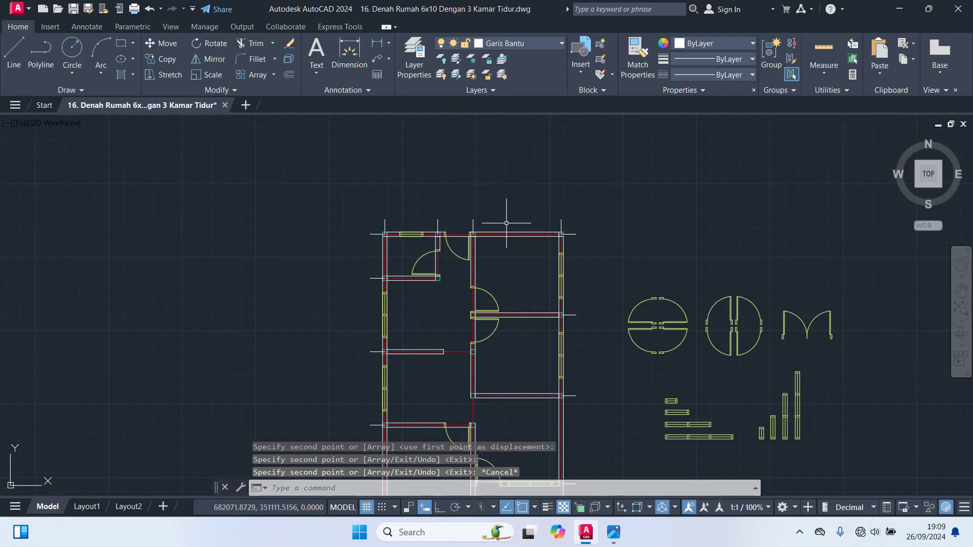
mouse_move(629, 260)
middle_down()
mouse_move(528, 150)
mouse_move(542, 194)
middle_up()
click(783, 408)
click(539, 196)
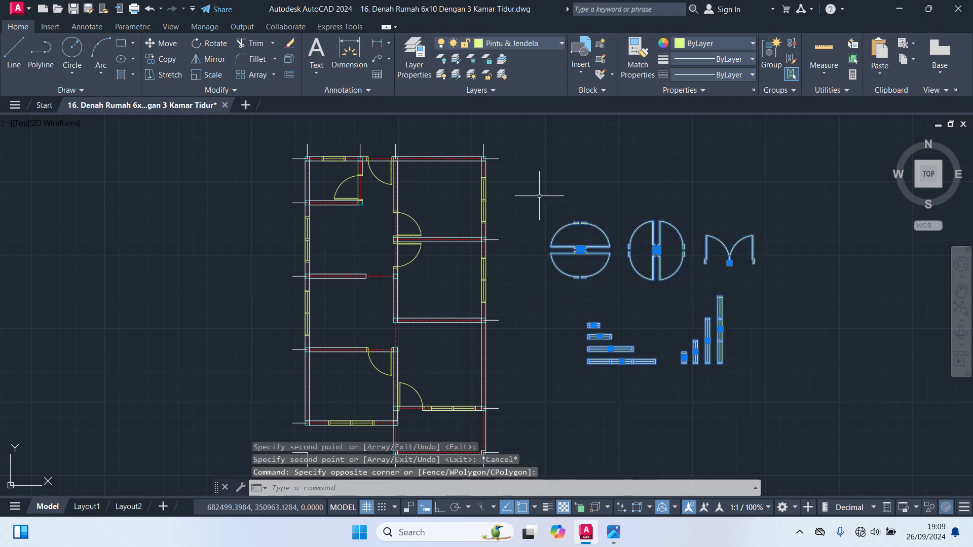
key(Delete)
Make Dimensi the current layer.
scroll(588, 222, down, 2)
scroll(582, 244, up, 2)
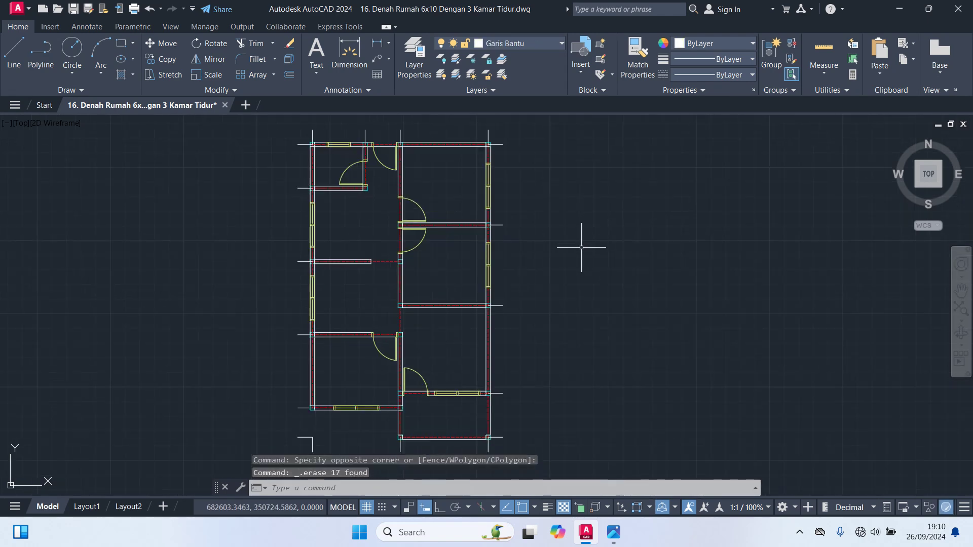
mouse_move(575, 249)
middle_down()
mouse_move(624, 271)
mouse_move(627, 242)
middle_up()
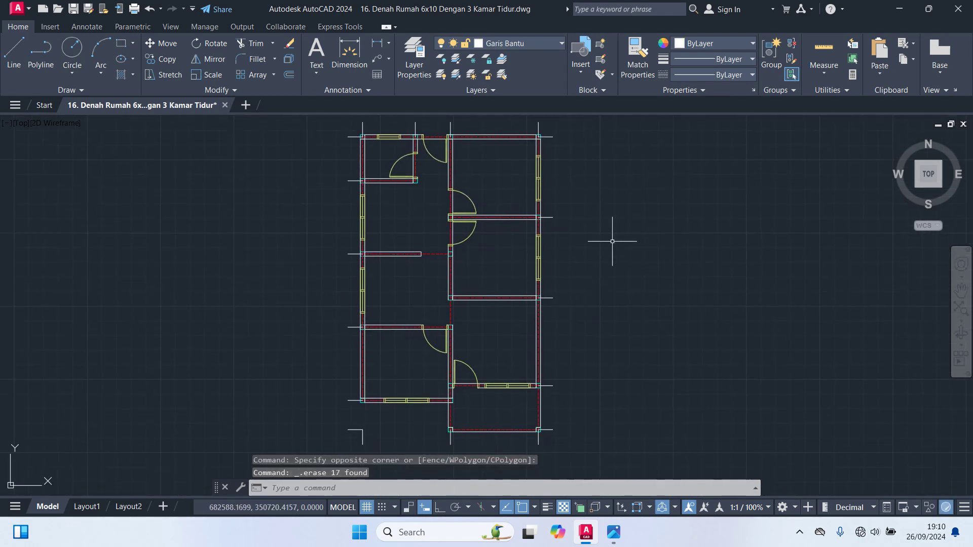
click(524, 44)
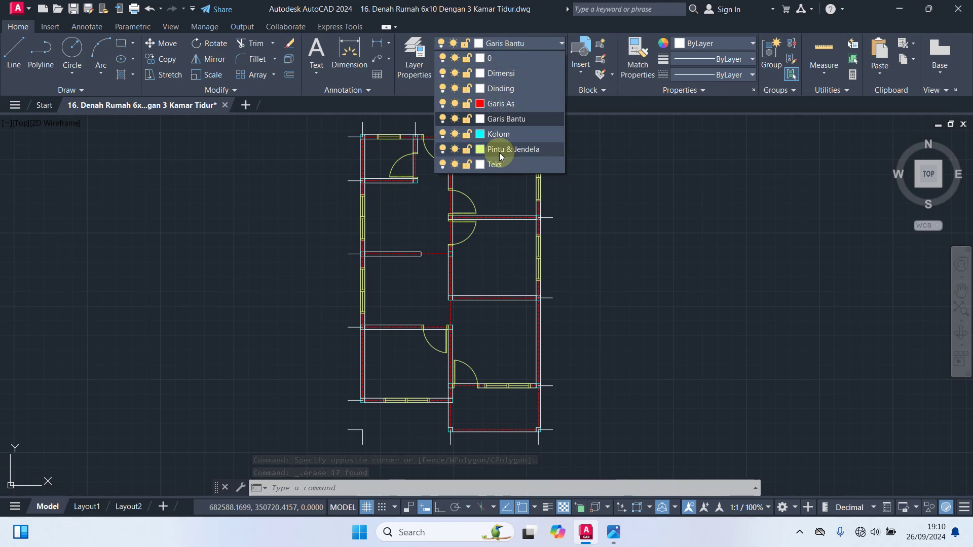
click(507, 74)
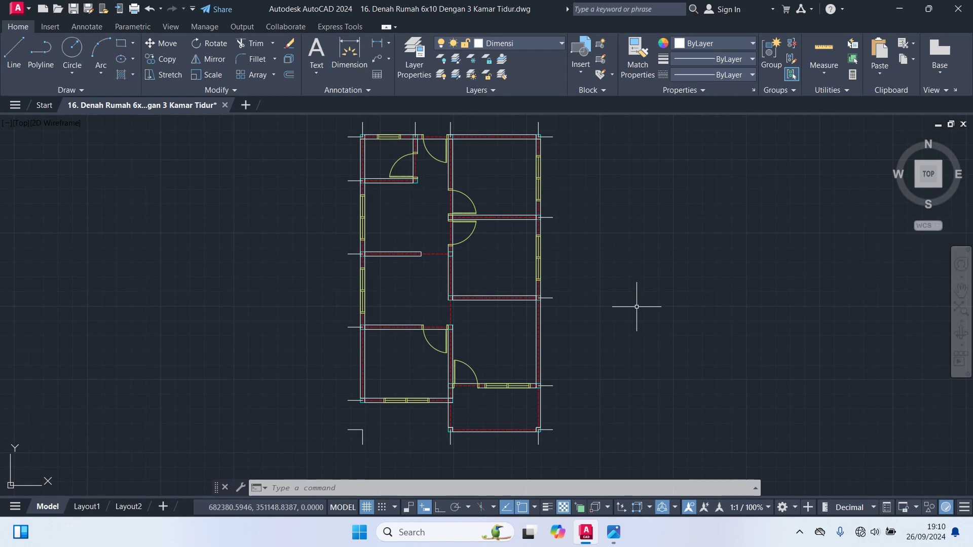
Review the Skala 100 dimension style in the Dimension Style Manager and close it without changes.
text(d)
key(Return)
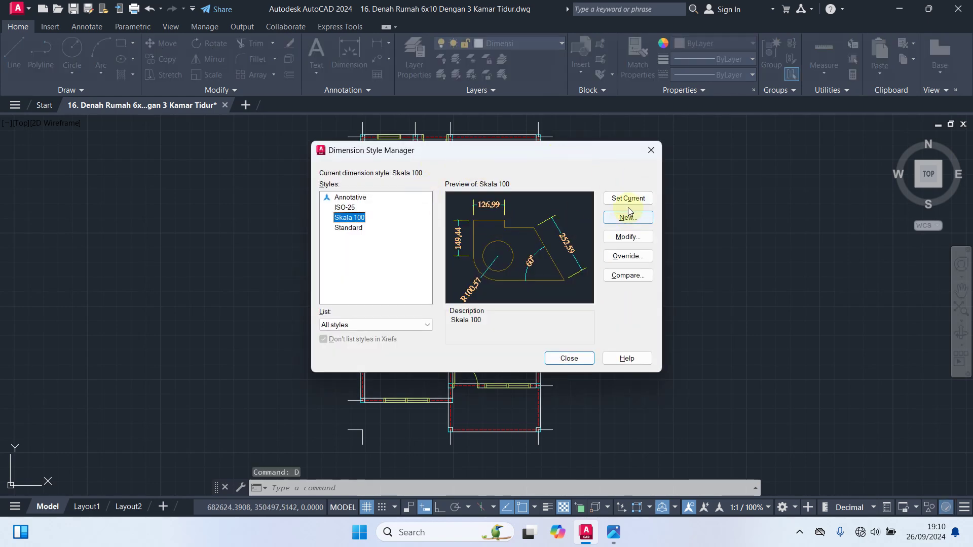
click(652, 150)
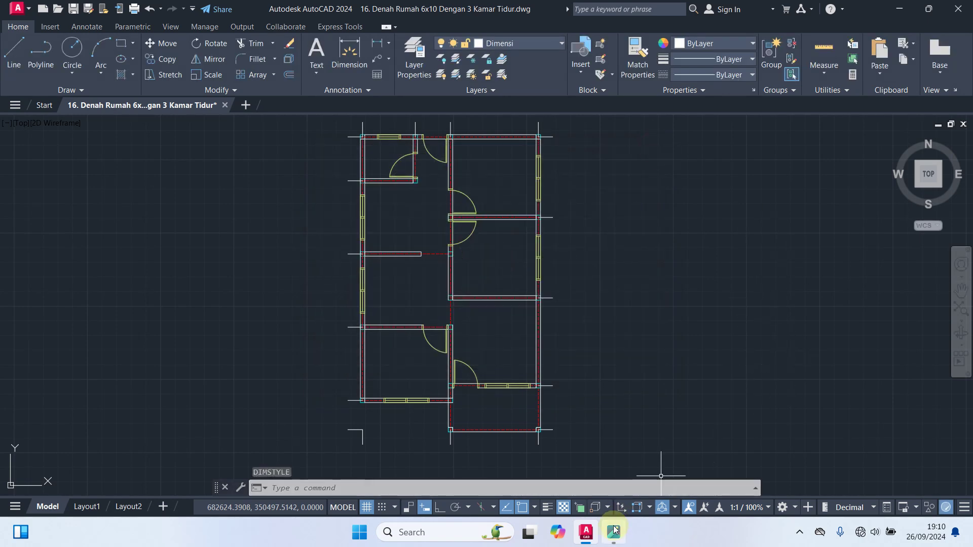
Switch to the image viewer, examine the dimension and text style reference in Lihat Video Sebelumnya.jpg, and close the image.
mouse_move(613, 532)
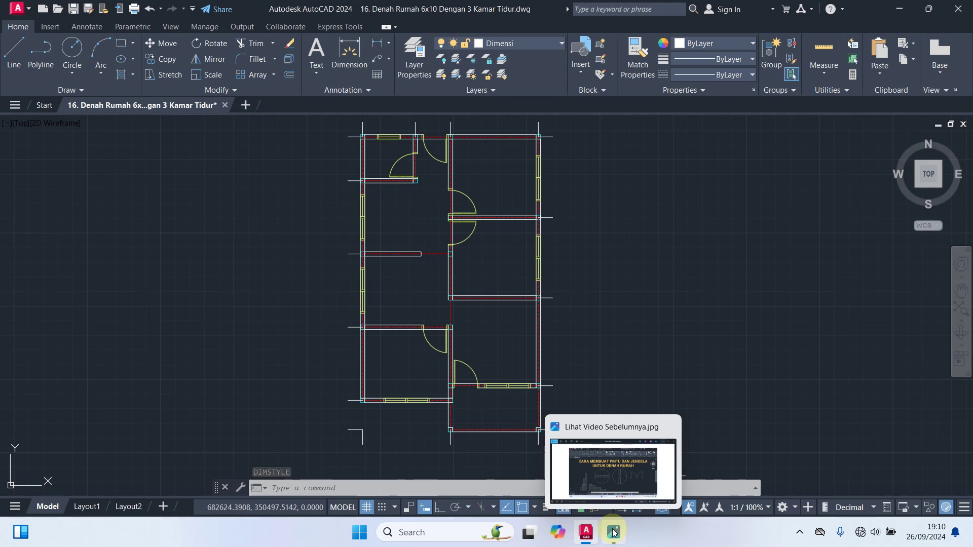
click(614, 532)
drag(572, 354, 564, 162)
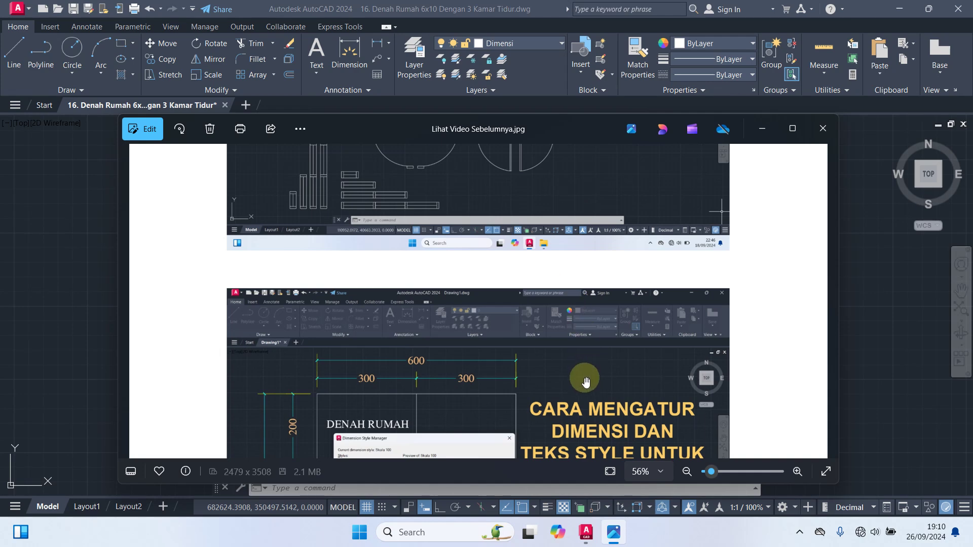
drag(586, 382, 585, 232)
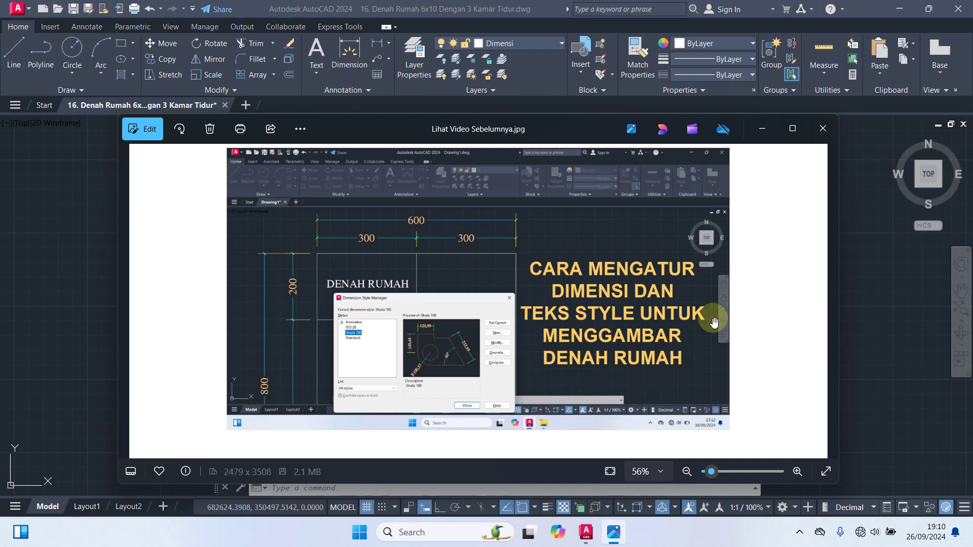
click(821, 130)
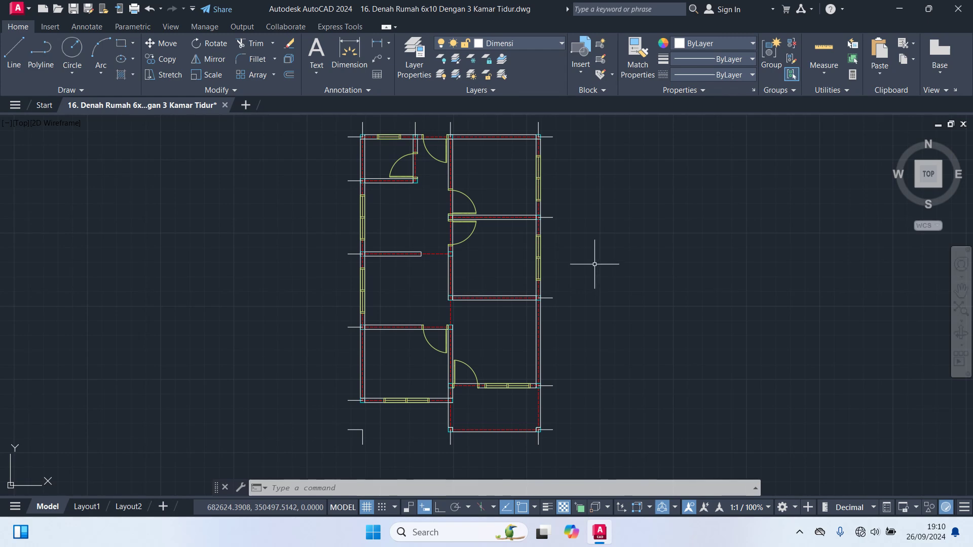
Add a continuous quick dimension chain above the floor plan across the four vertical guide lines along the top wall.
middle_drag(594, 264, 612, 312)
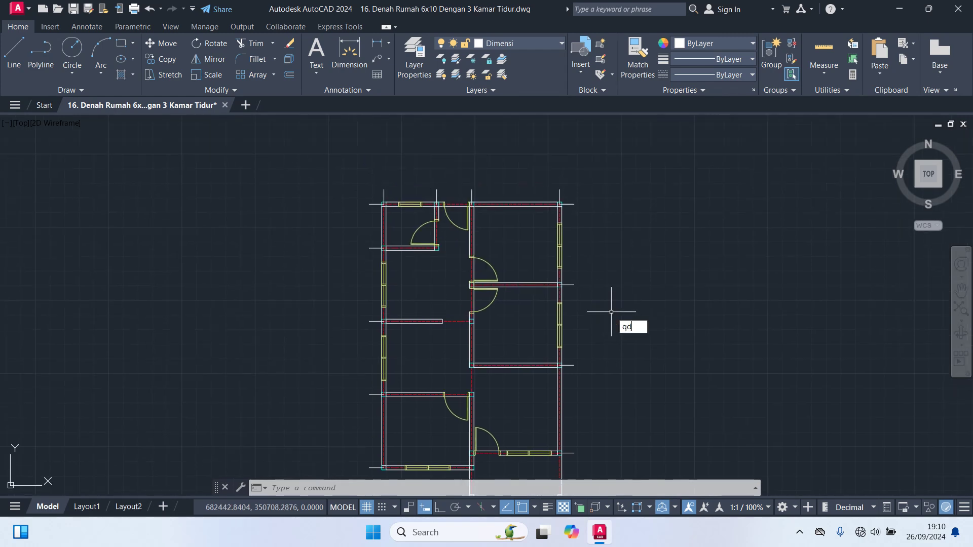
key(Return)
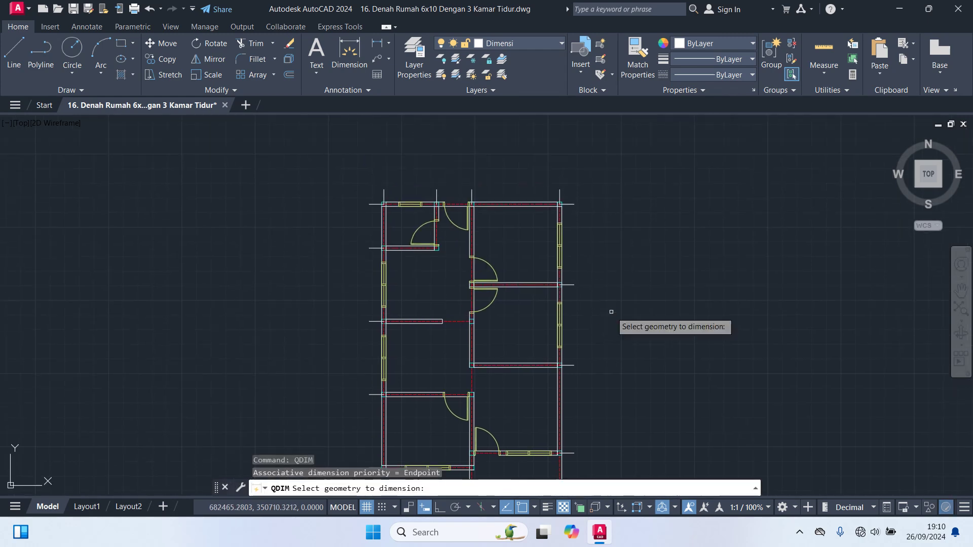
scroll(573, 174, up, 2)
middle_drag(574, 174, 662, 235)
scroll(691, 256, up, 2)
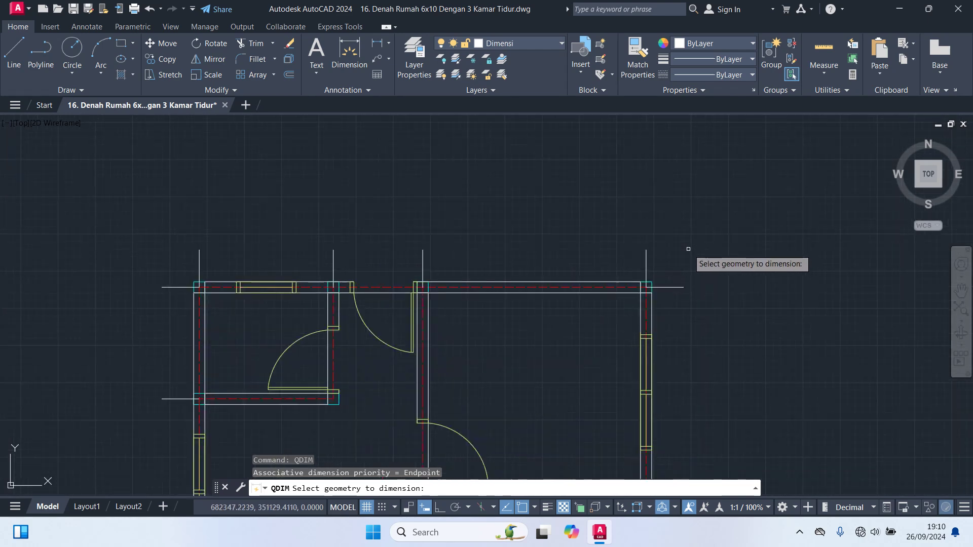
click(679, 263)
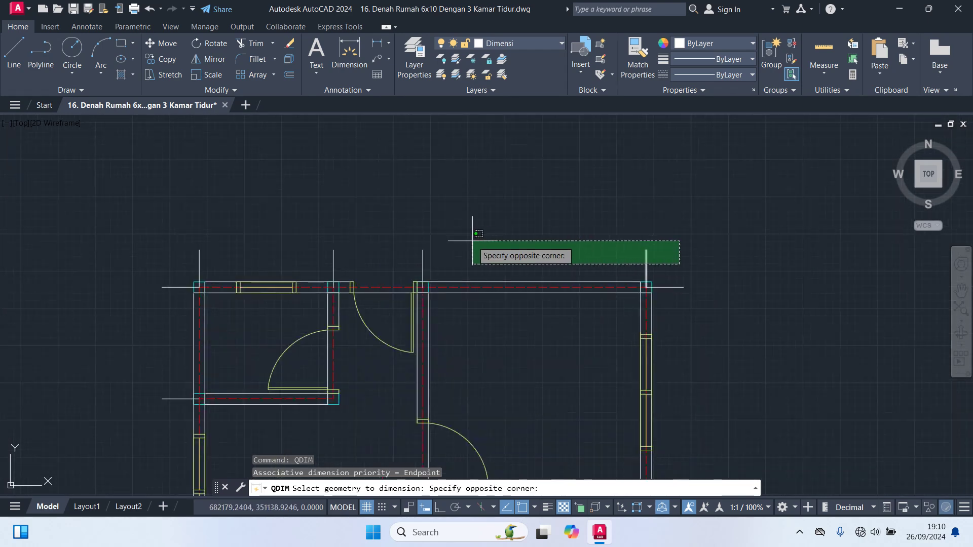
click(169, 221)
key(Return)
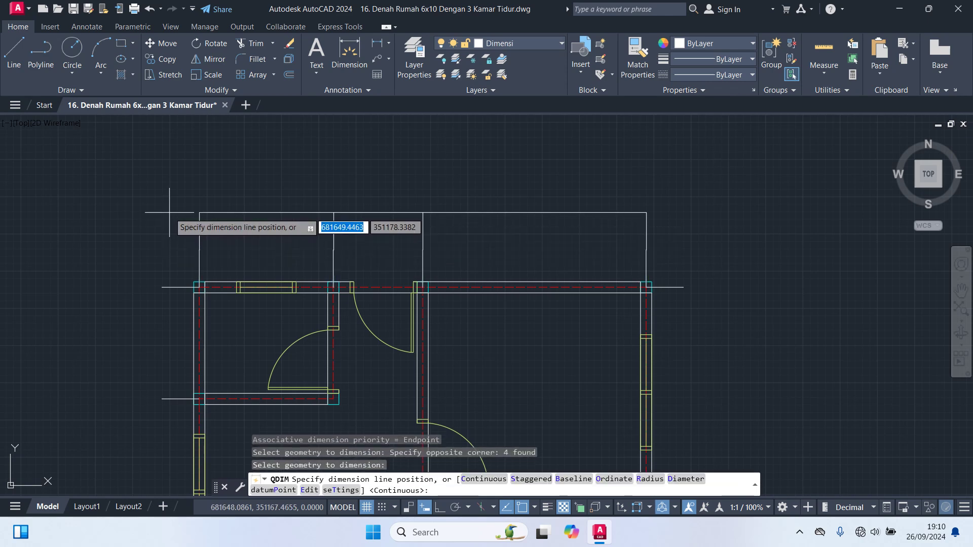
click(169, 211)
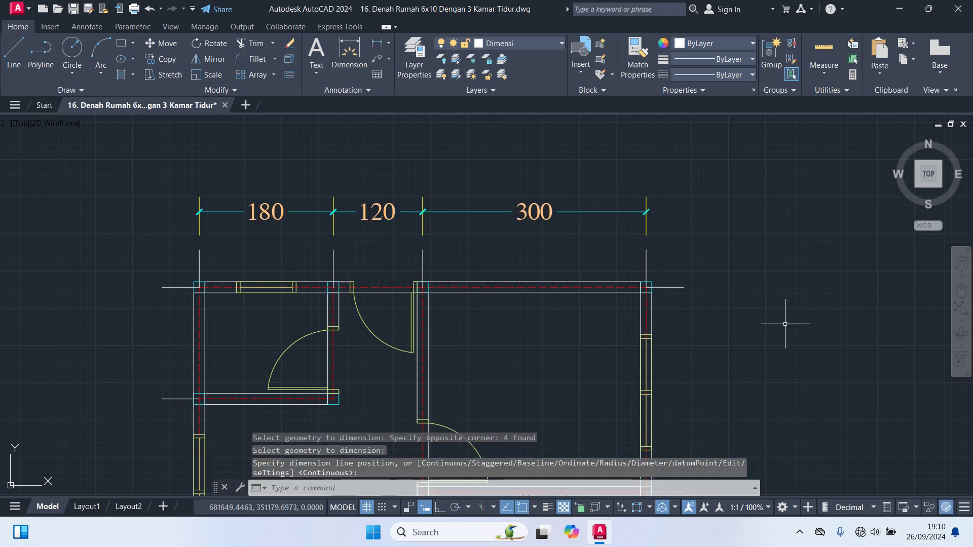
Add a continuous quick dimension chain below the floor plan across the three vertical guide lines at its bottom edge.
middle_drag(785, 324, 728, 232)
key(Return)
middle_drag(746, 360, 796, 0)
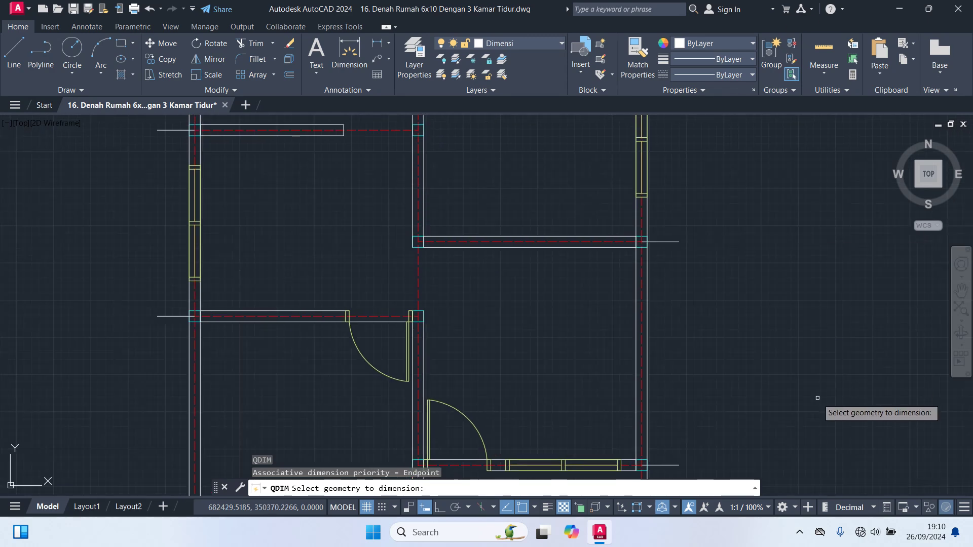
middle_drag(818, 398, 789, 128)
middle_drag(609, 409, 782, 436)
click(819, 395)
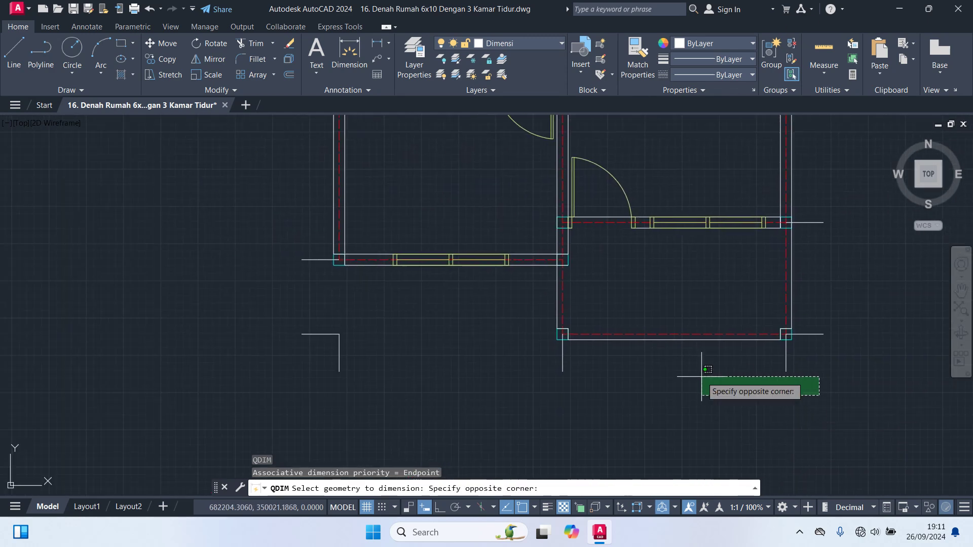
click(267, 369)
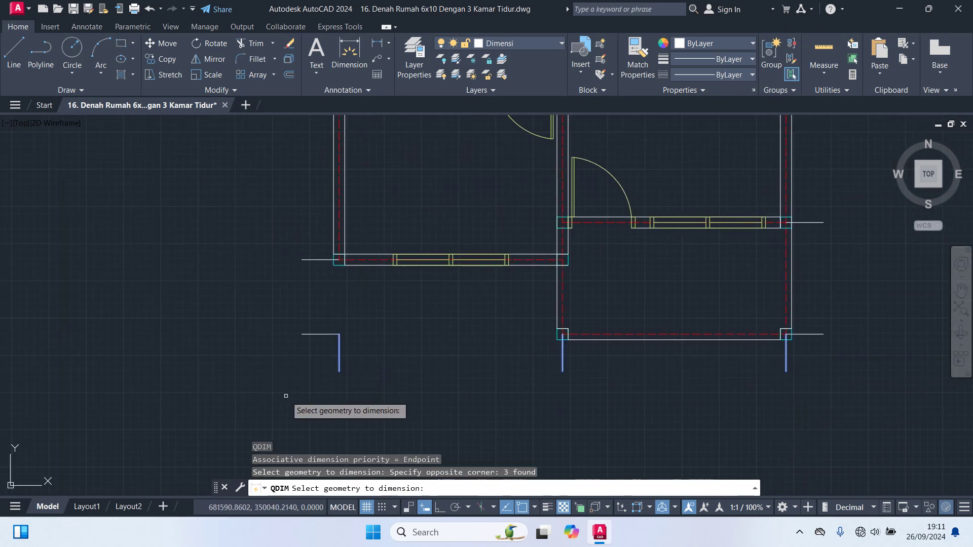
key(Return)
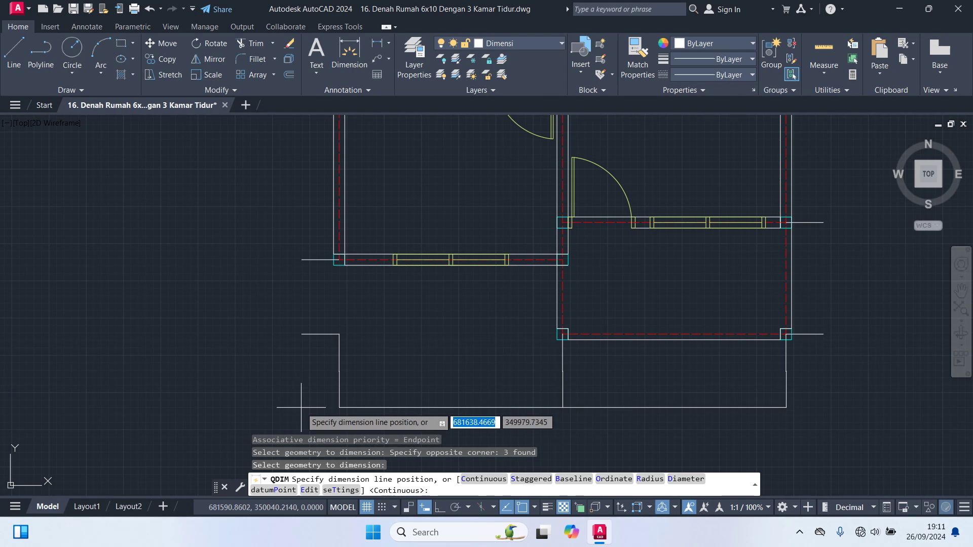
click(301, 407)
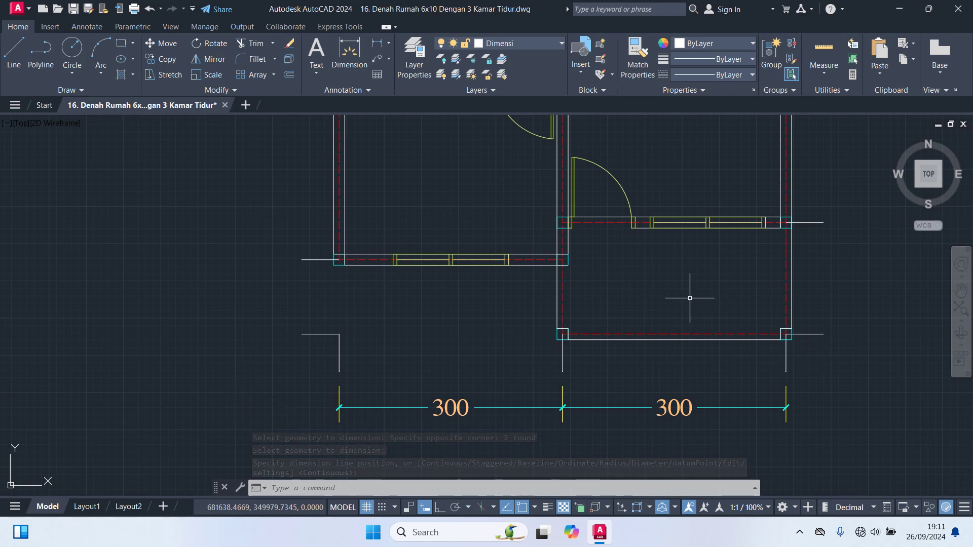
Add a continuous vertical quick dimension chain along the plan's right side from its five horizontal guide lines.
middle_drag(672, 290, 672, 542)
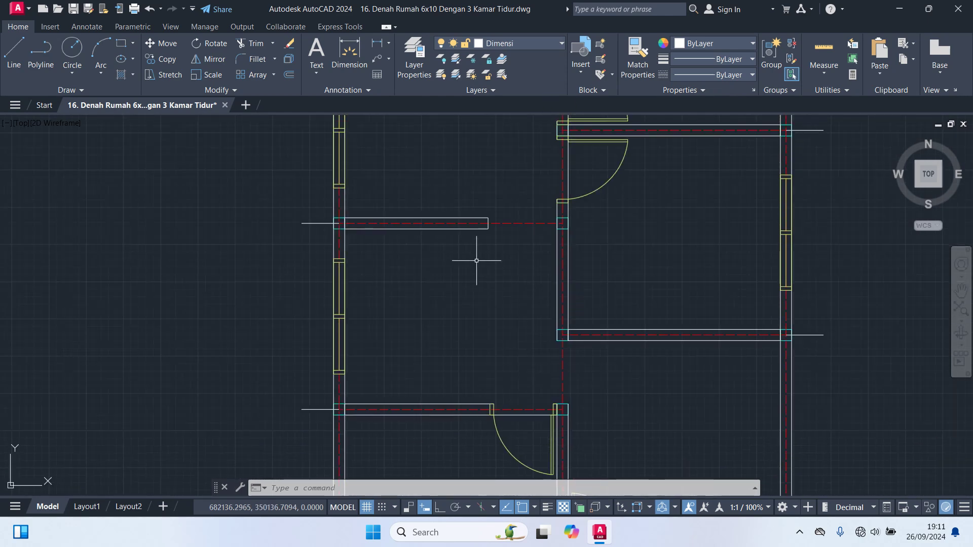
scroll(476, 260, down, 3)
middle_drag(470, 341, 470, 358)
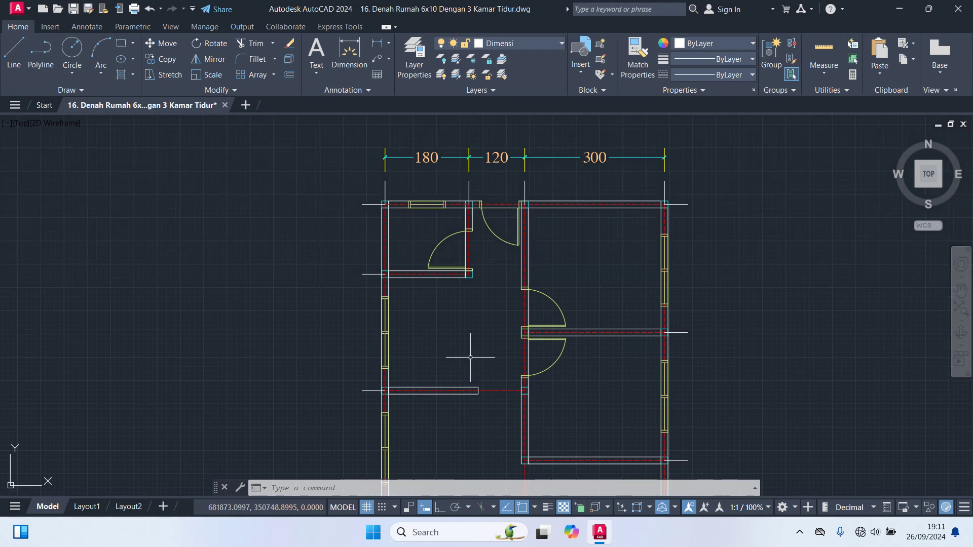
middle_drag(727, 282, 700, 167)
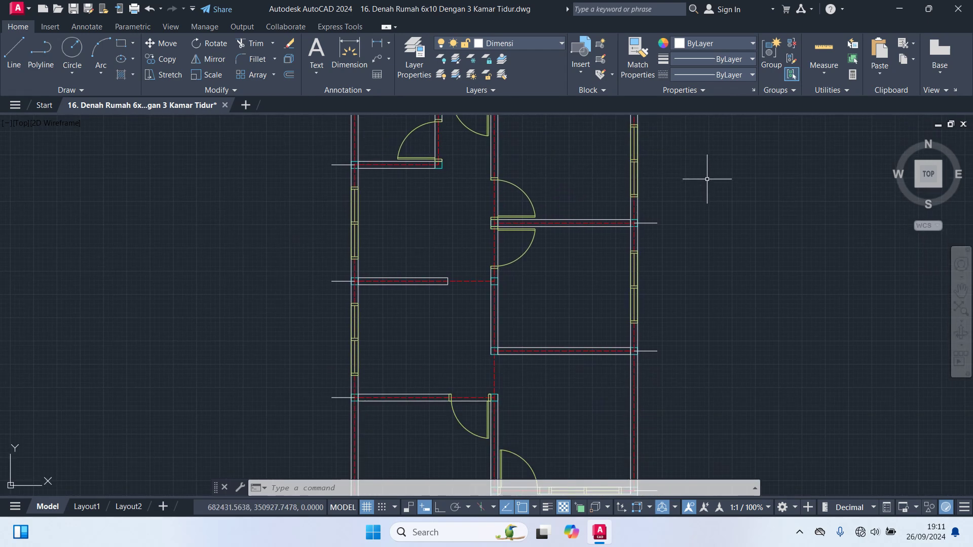
text(qdim)
key(Return)
scroll(689, 218, down, 2)
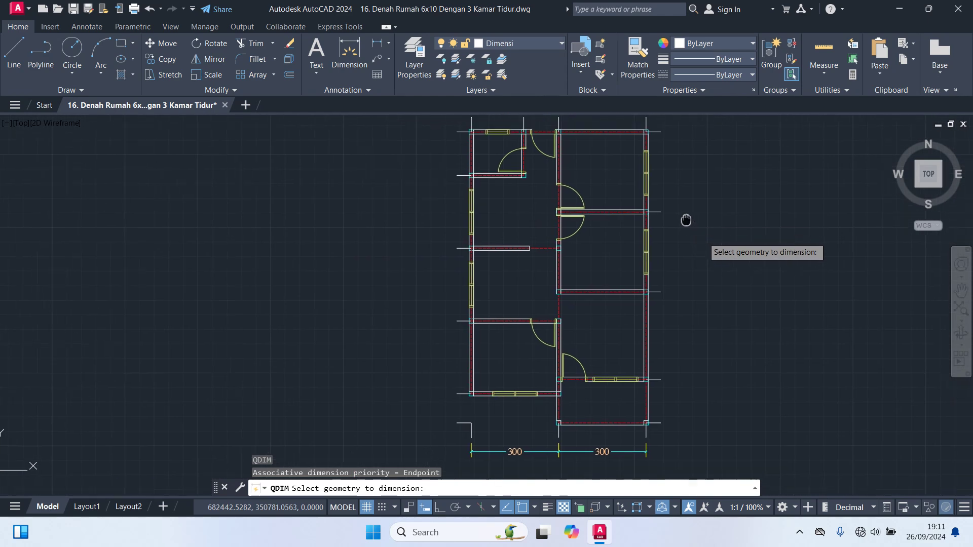
mouse_move(686, 219)
middle_down()
mouse_move(656, 217)
mouse_move(651, 243)
middle_up()
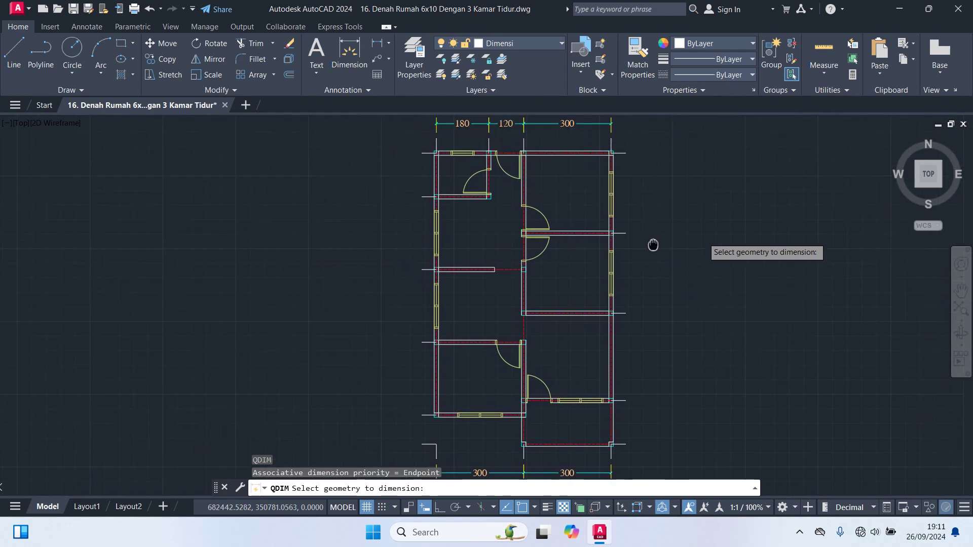
click(631, 459)
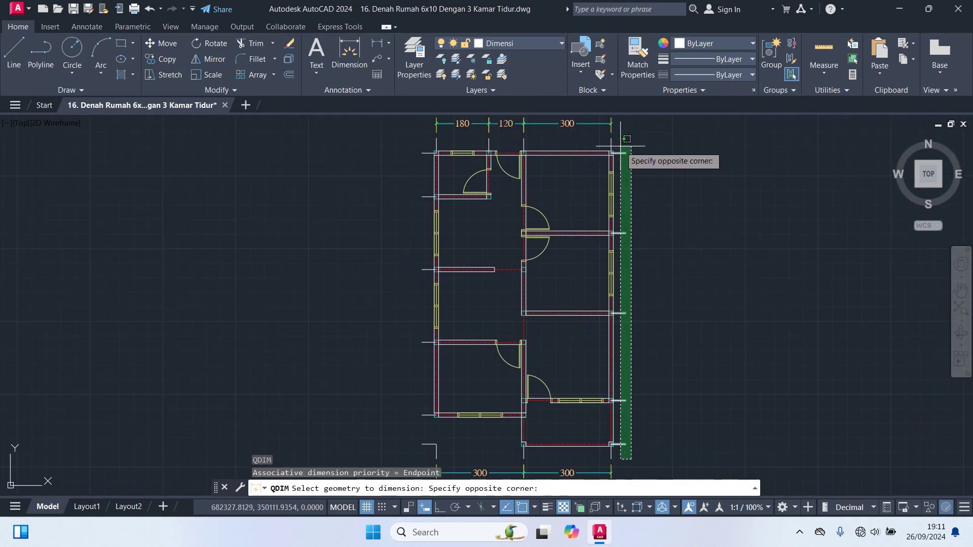
click(621, 147)
key(Return)
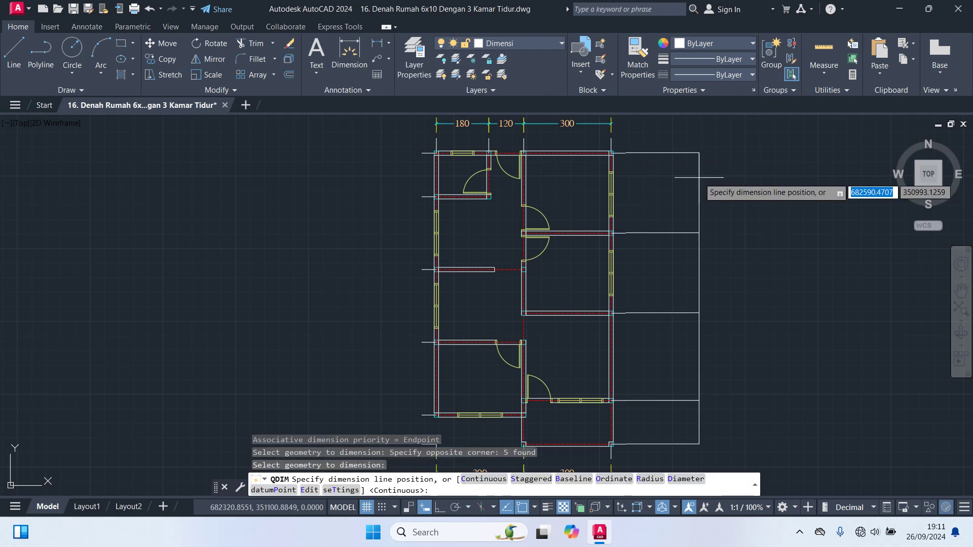
click(645, 174)
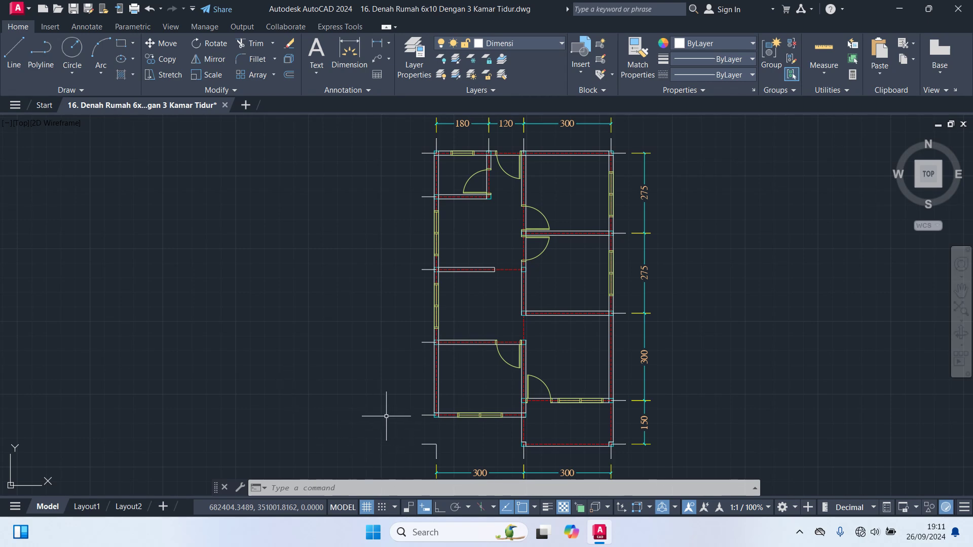
Add a continuous vertical quick dimension chain along the plan's left side from its six horizontal guide lines.
key(Return)
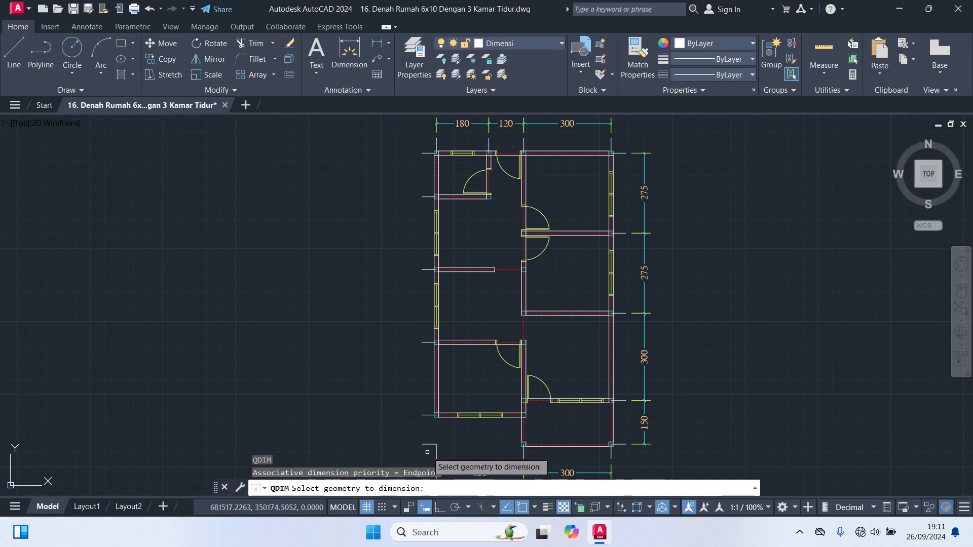
click(427, 452)
click(397, 126)
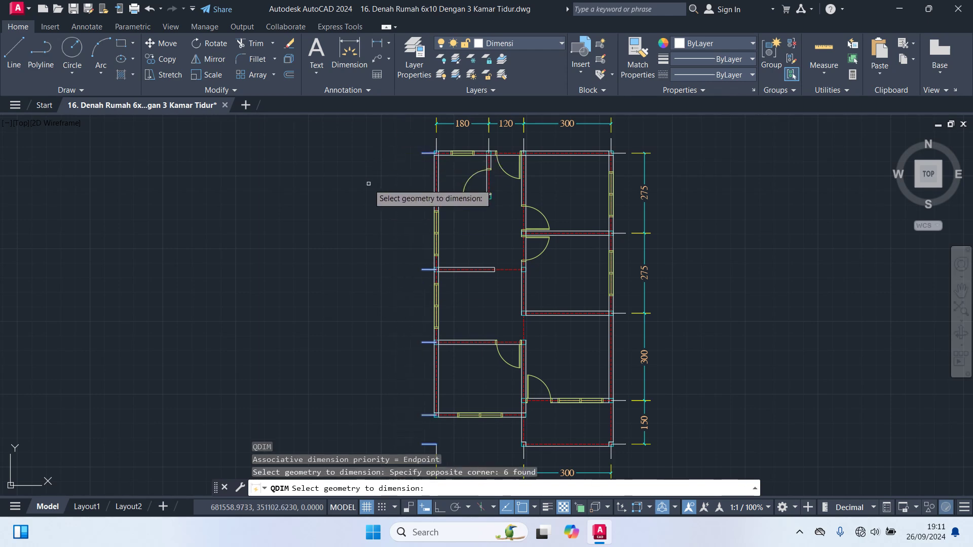
key(Return)
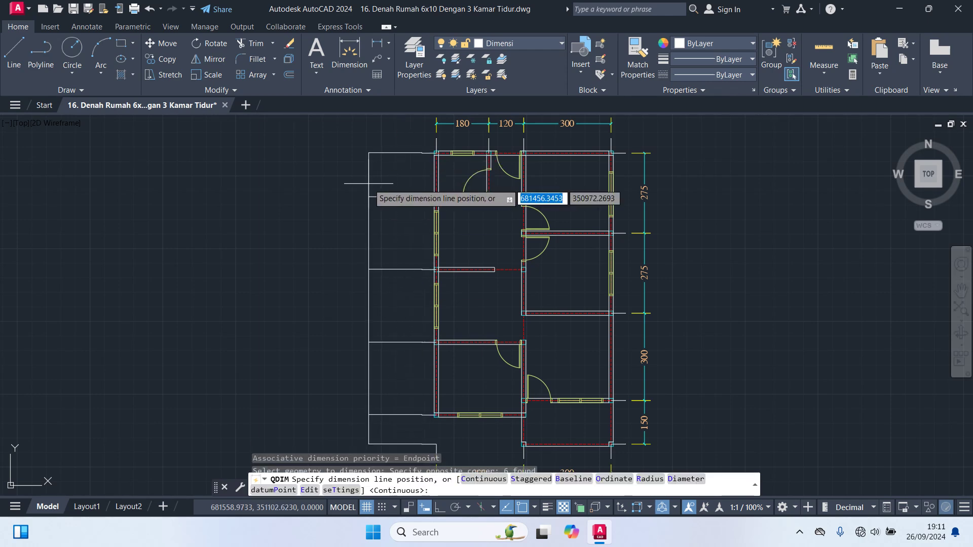
click(403, 188)
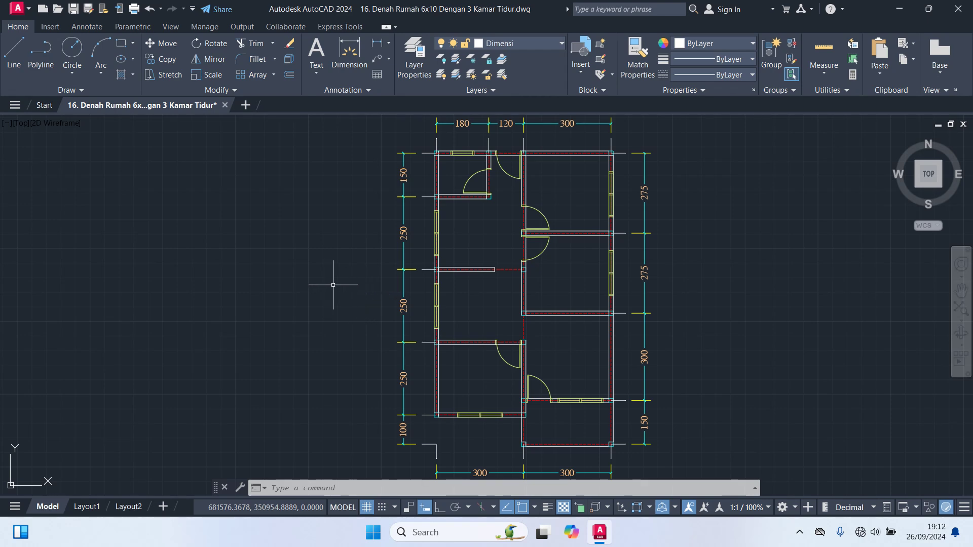
Dimension the house's overall length between the bottom-left and top-left axis corners, outside the left dimension chain.
text(d)
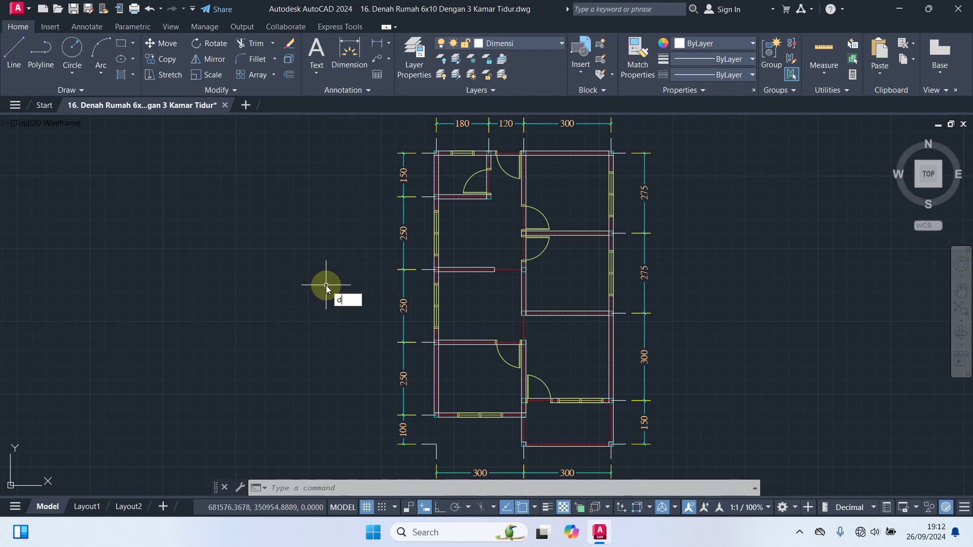
text(im)
key(Return)
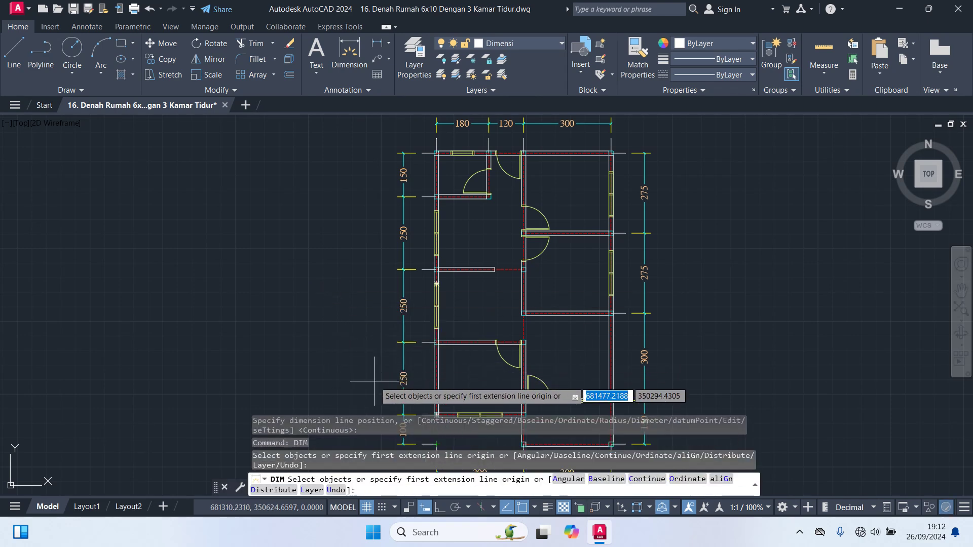
click(437, 445)
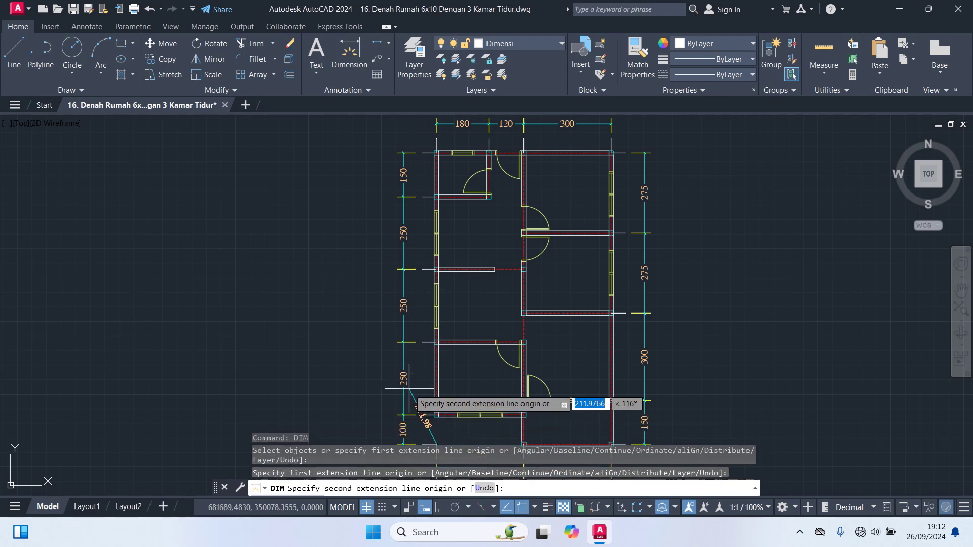
scroll(432, 161, up, 2)
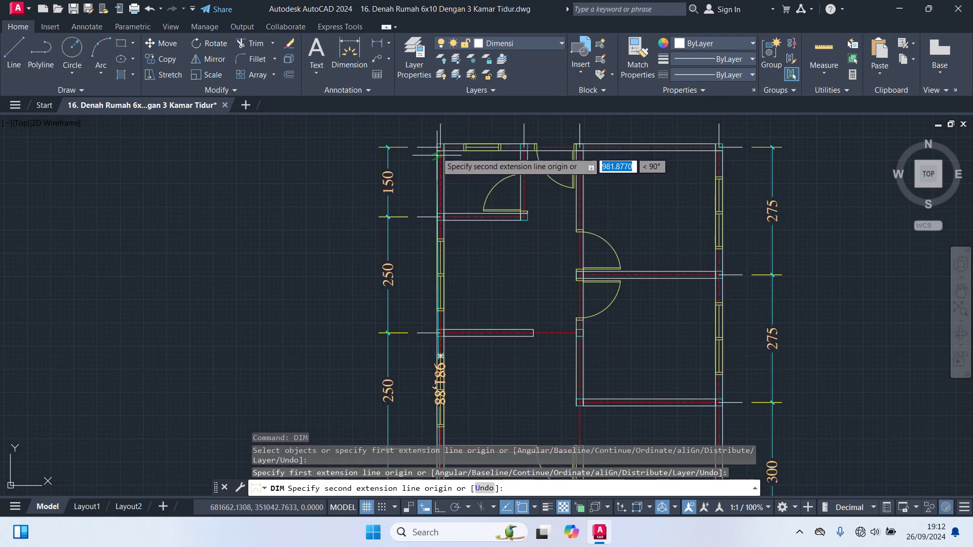
scroll(440, 148, up, 4)
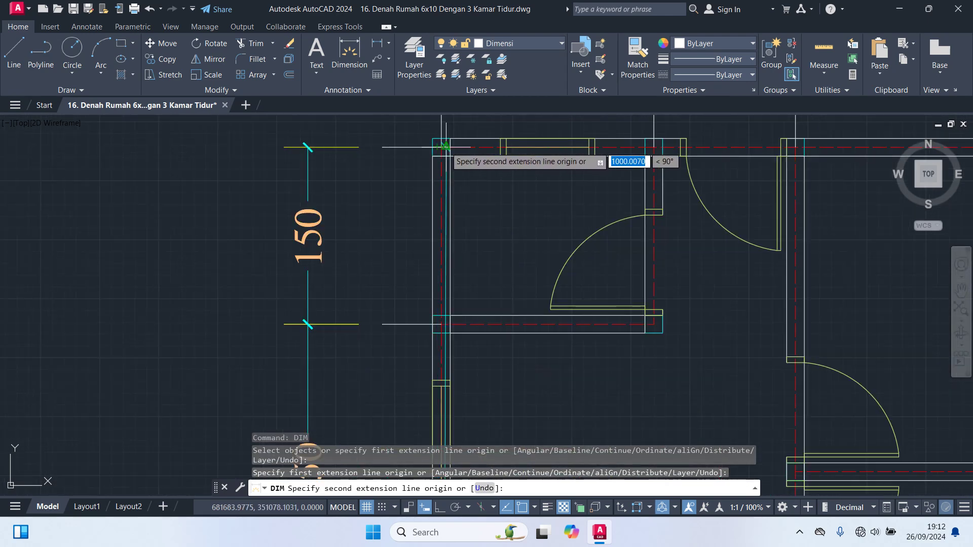
click(441, 147)
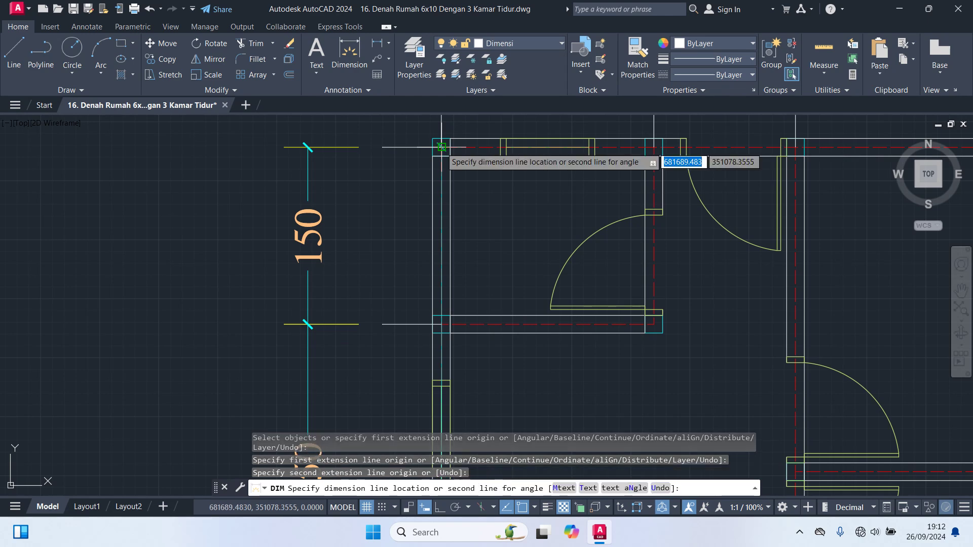
scroll(269, 145, down, 2)
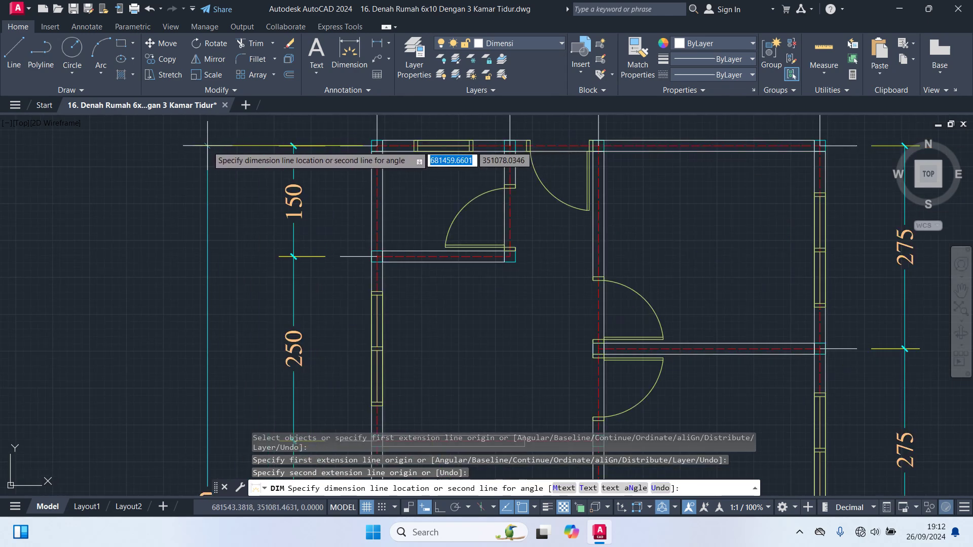
scroll(207, 145, down, 2)
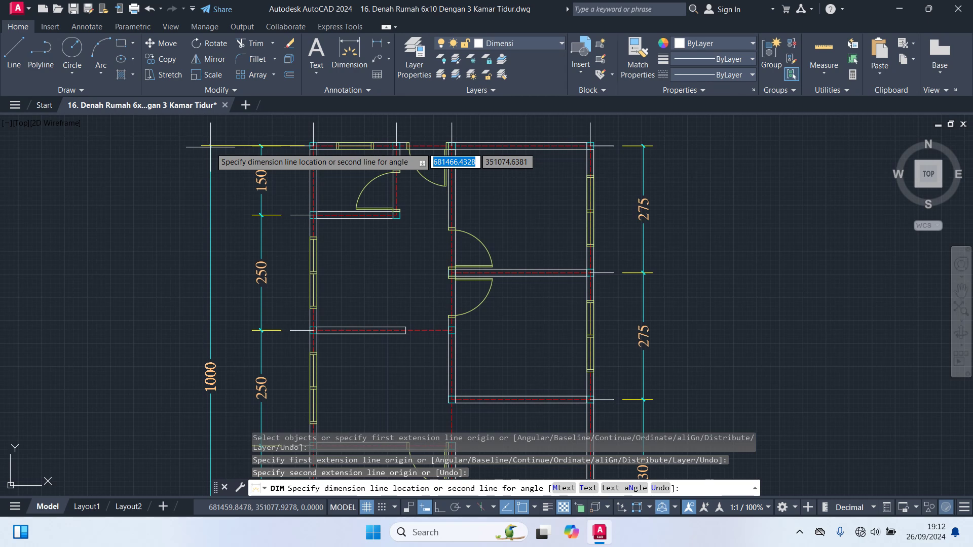
click(210, 146)
Dimension the house's overall width between the top-left and top-right axis corners, above the upper dimension chain.
key(Return)
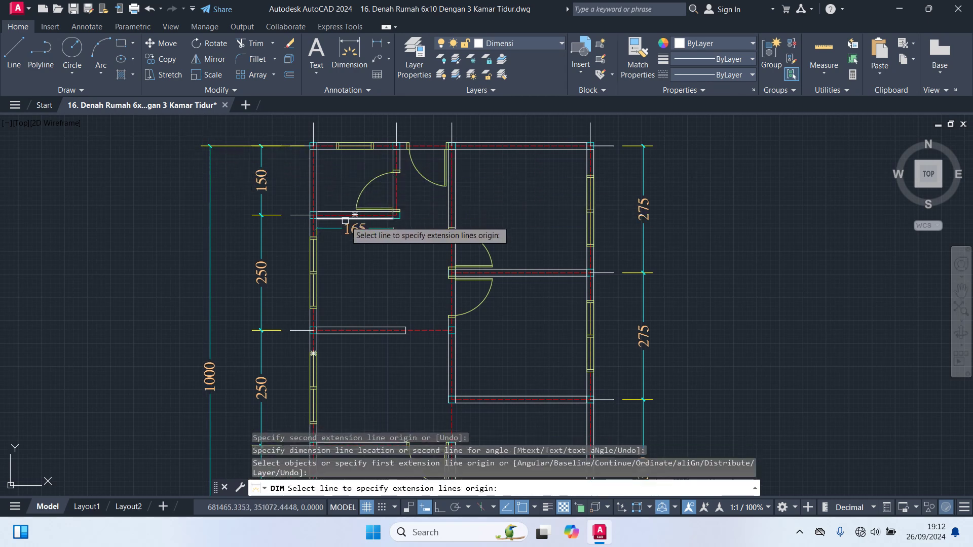
middle_drag(328, 176, 337, 258)
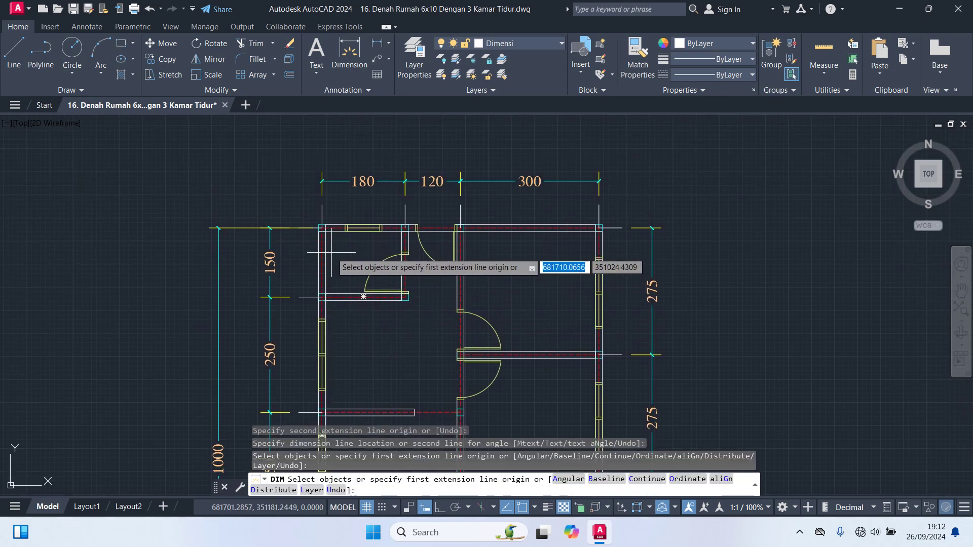
scroll(330, 227, up, 4)
click(322, 229)
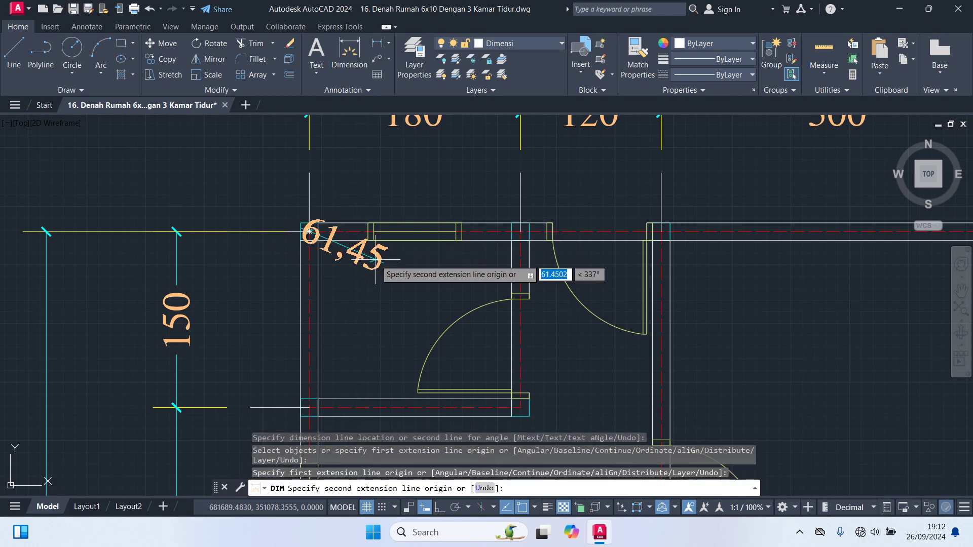
scroll(375, 259, down, 7)
scroll(709, 274, up, 7)
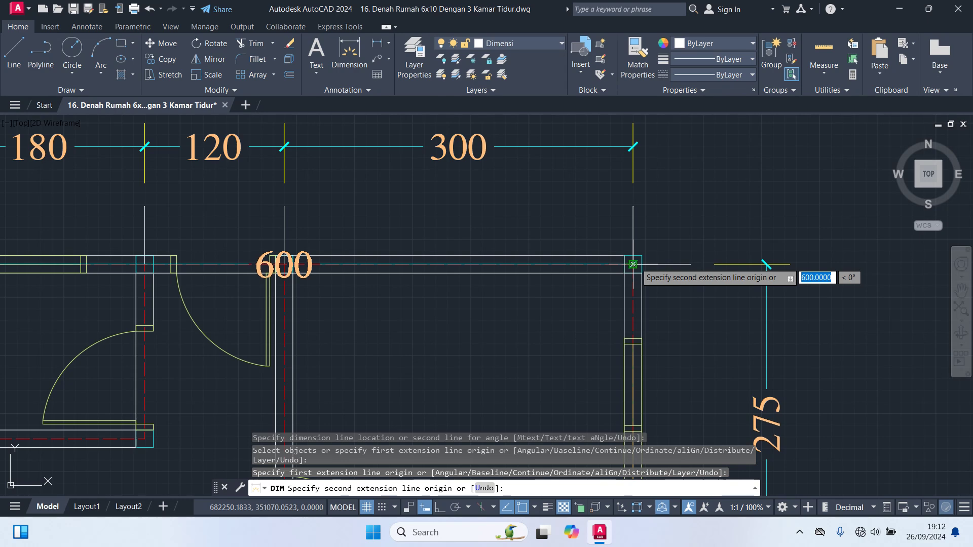
click(633, 264)
middle_drag(634, 178, 680, 312)
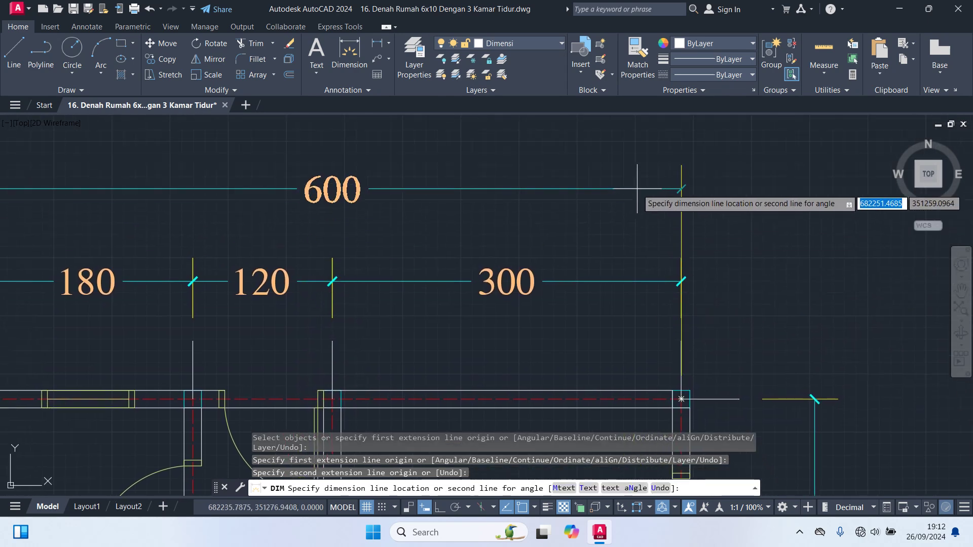
scroll(637, 189, down, 4)
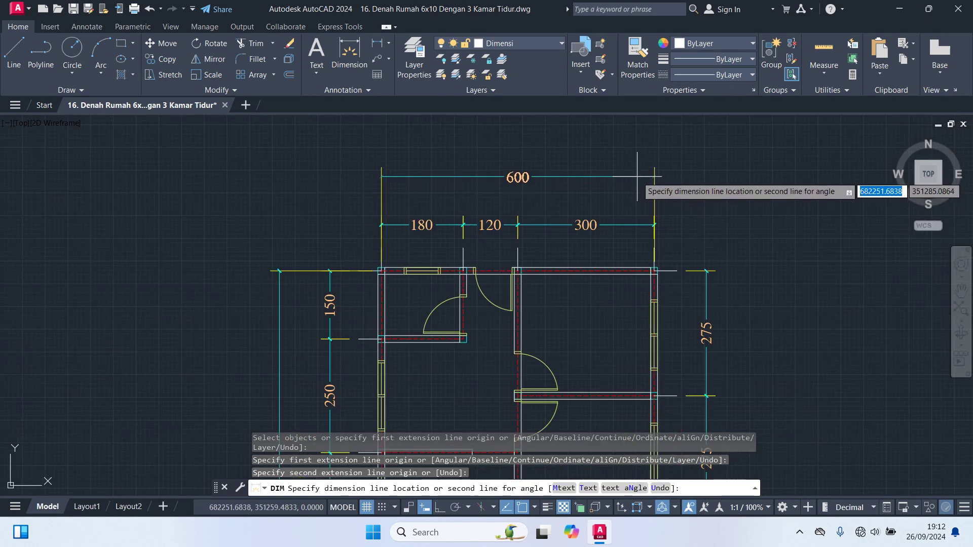
click(637, 176)
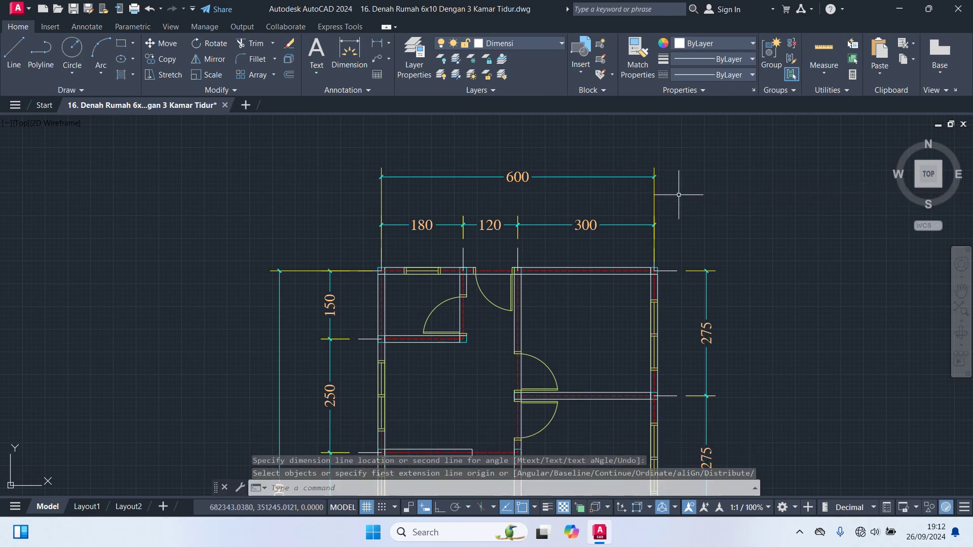
key(Escape)
Make Teks the current layer.
scroll(654, 197, down, 2)
scroll(659, 204, up, 1)
middle_drag(746, 273, 741, 238)
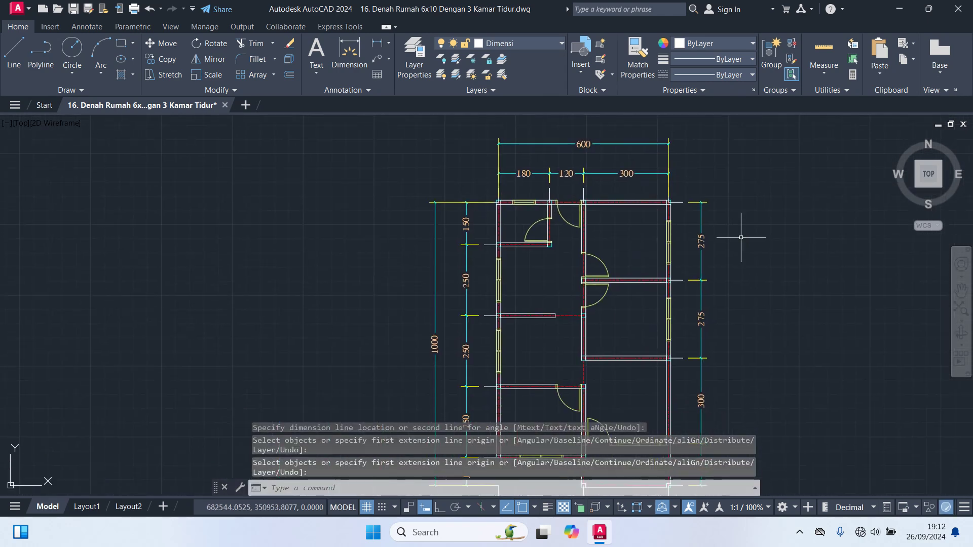
middle_drag(371, 360, 334, 300)
scroll(335, 301, up, 2)
scroll(336, 302, down, 2)
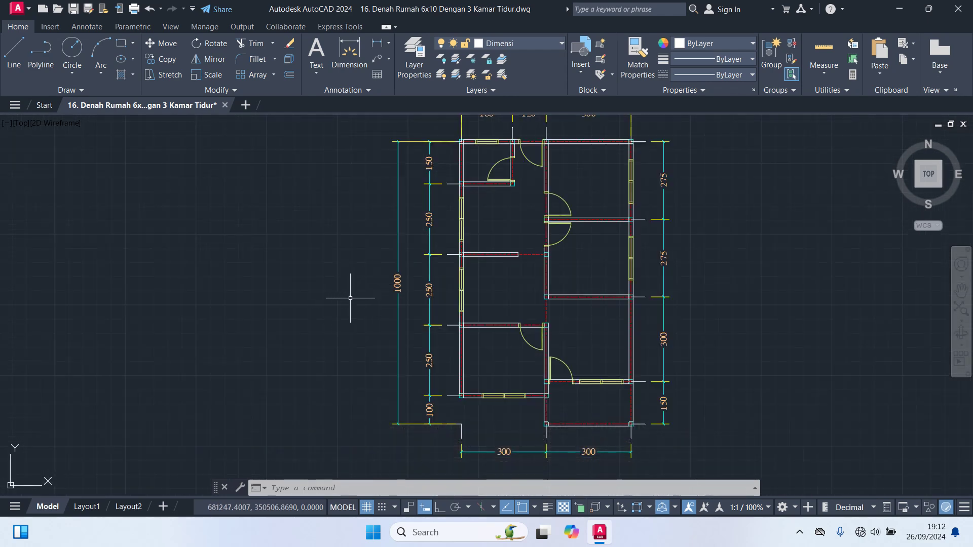
middle_drag(345, 291, 264, 321)
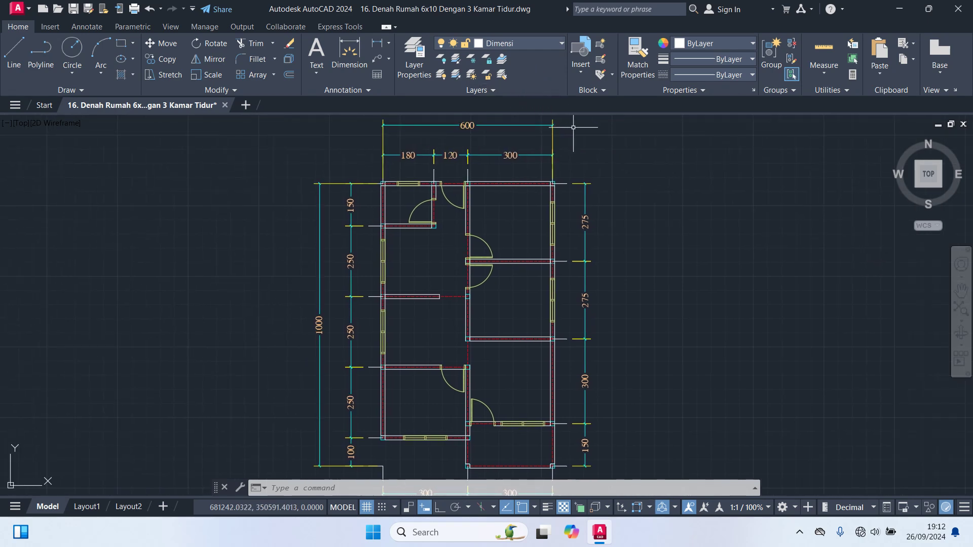
click(524, 43)
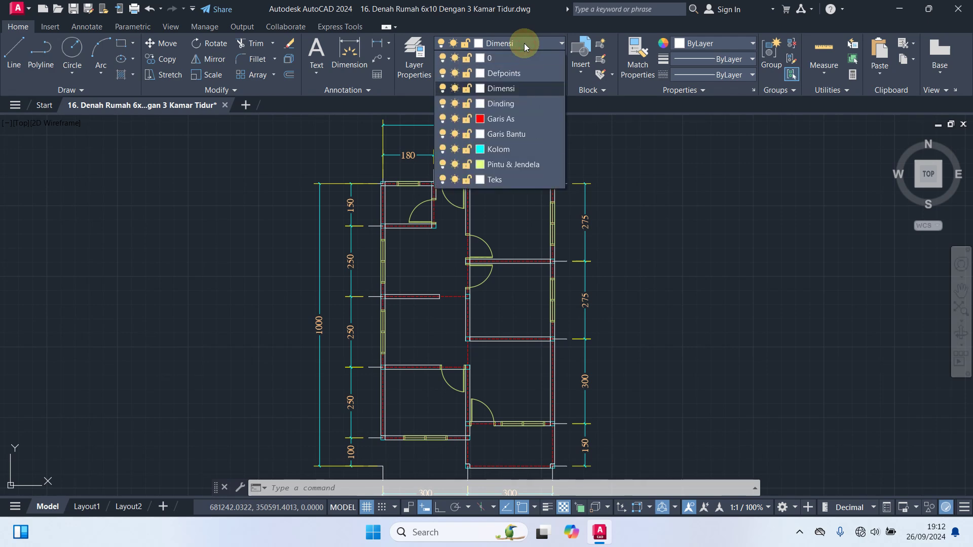
click(505, 181)
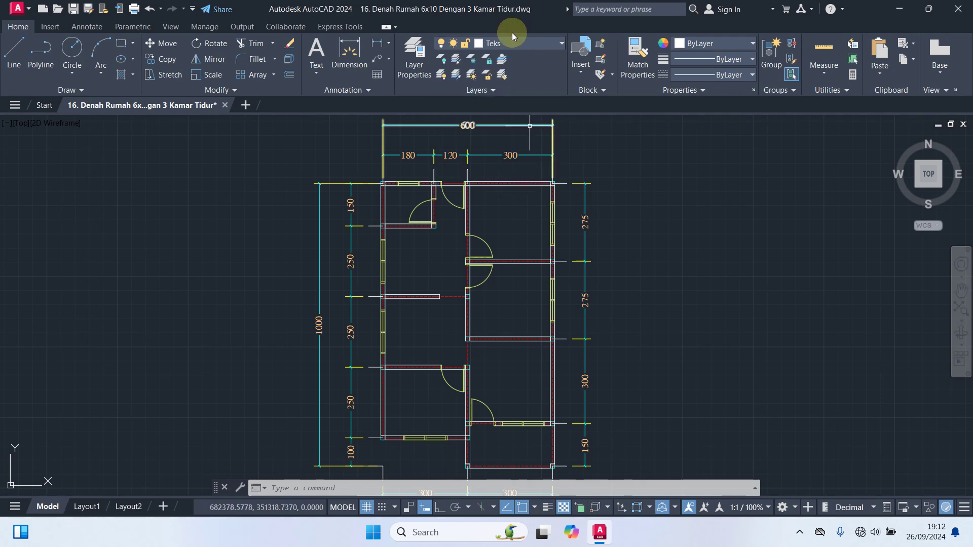
Add the multiline text "Teks" with centered alignment inside the front terrace at the plan's lower right.
middle_drag(781, 317, 780, 264)
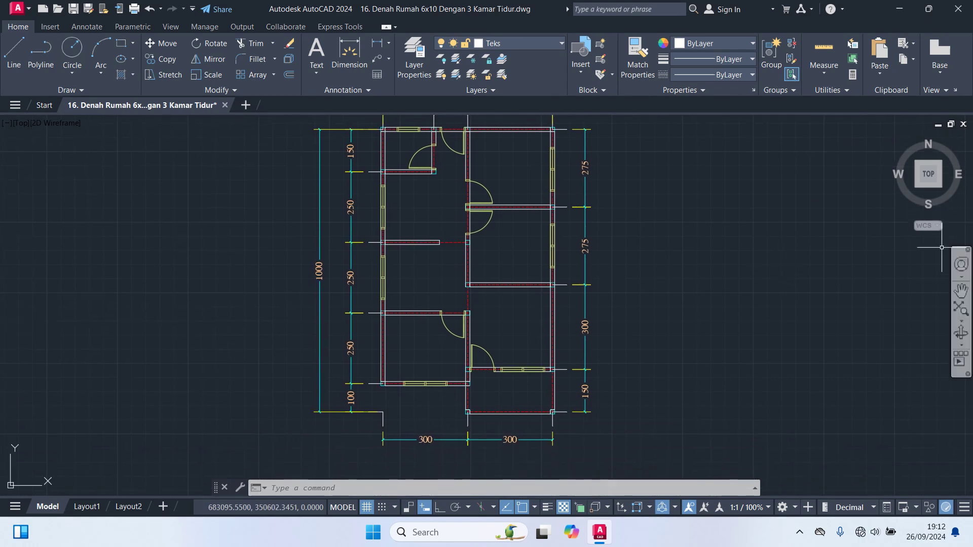
text(t)
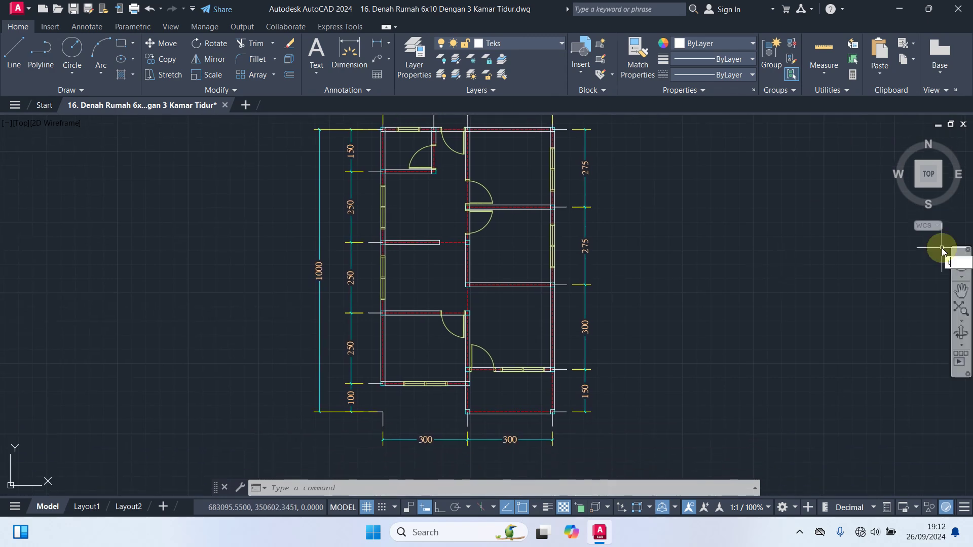
key(Return)
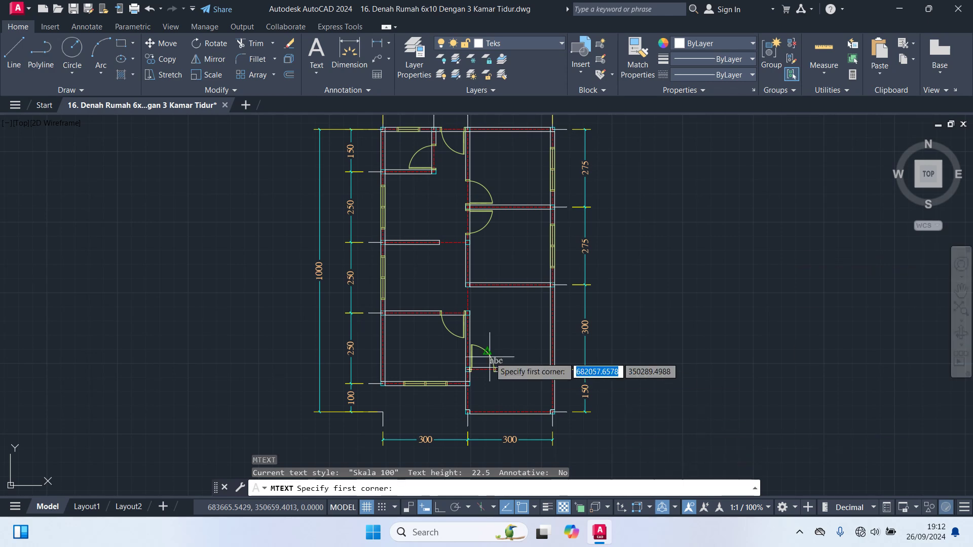
scroll(494, 401, up, 4)
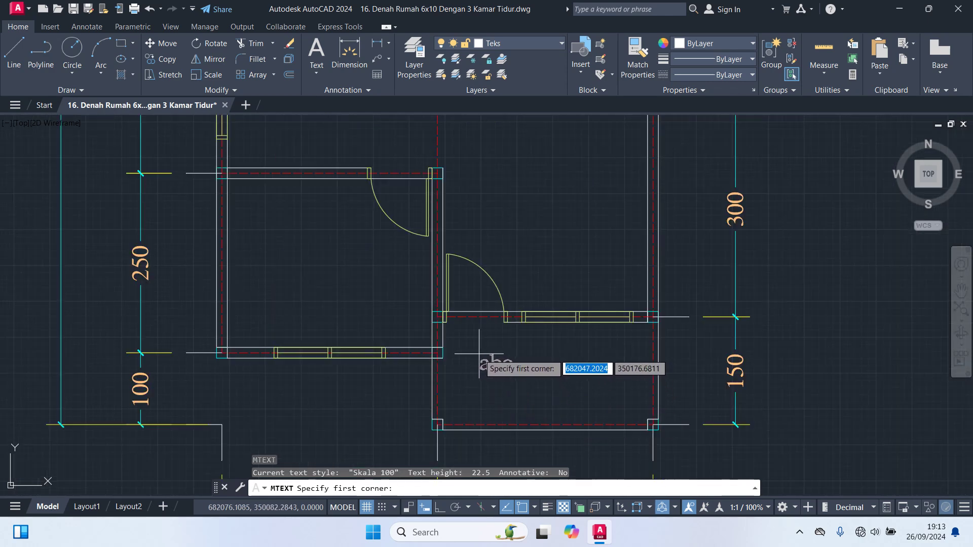
click(505, 354)
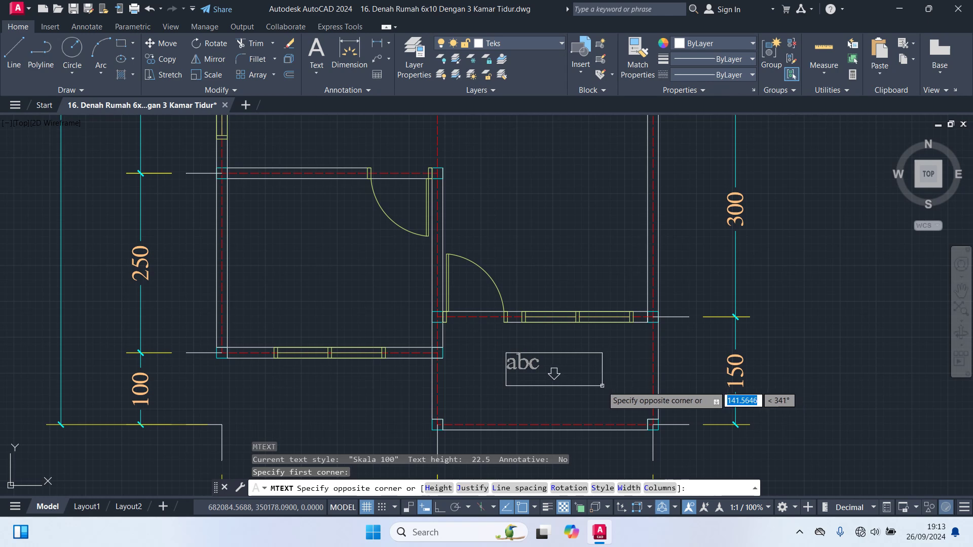
click(557, 372)
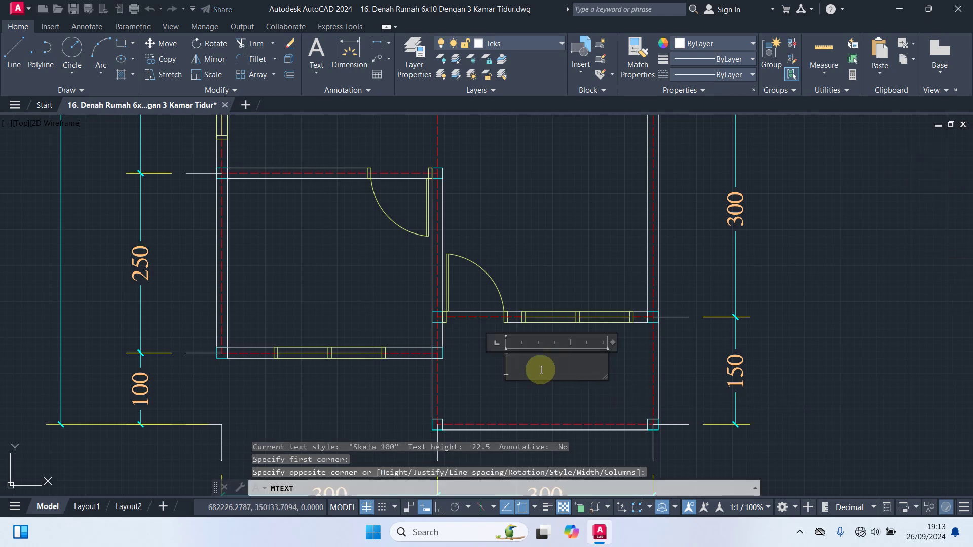
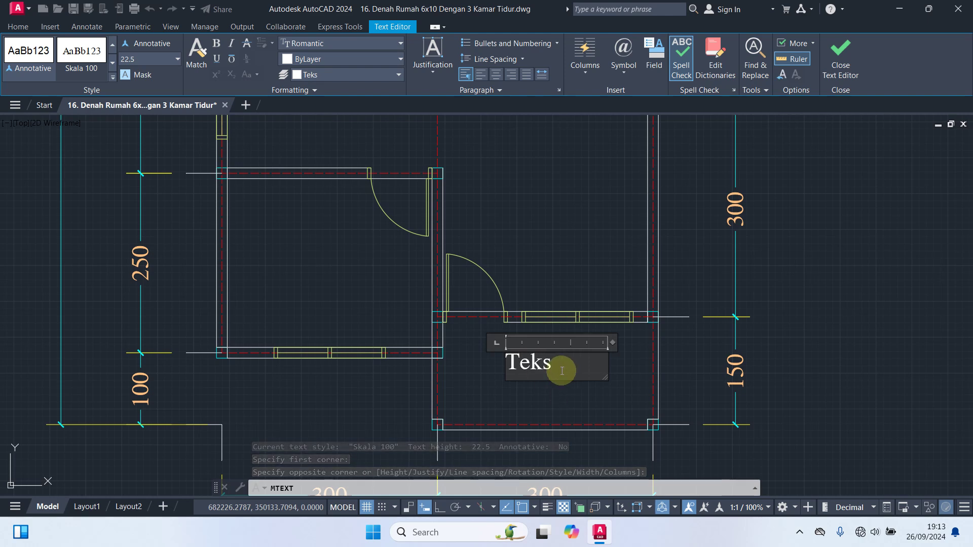
drag(560, 368, 233, 359)
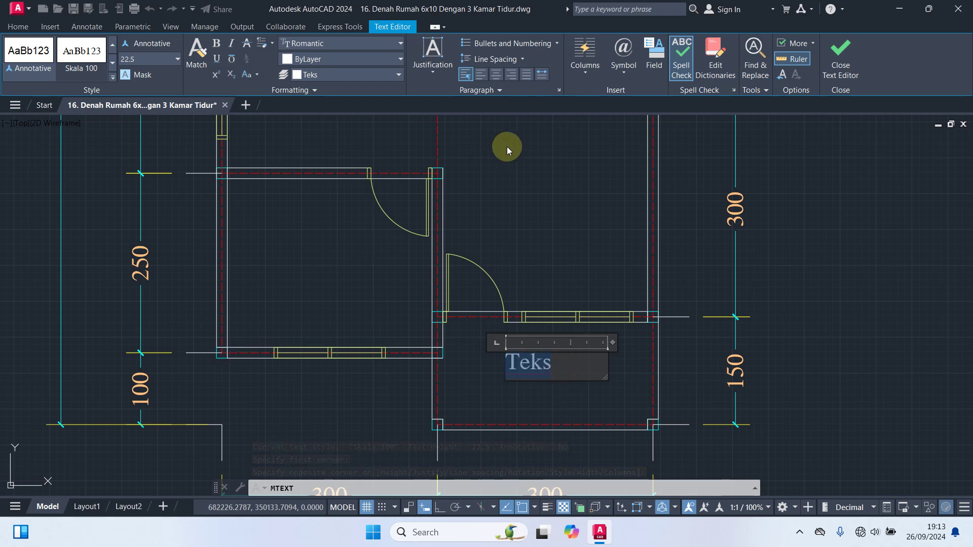
click(496, 77)
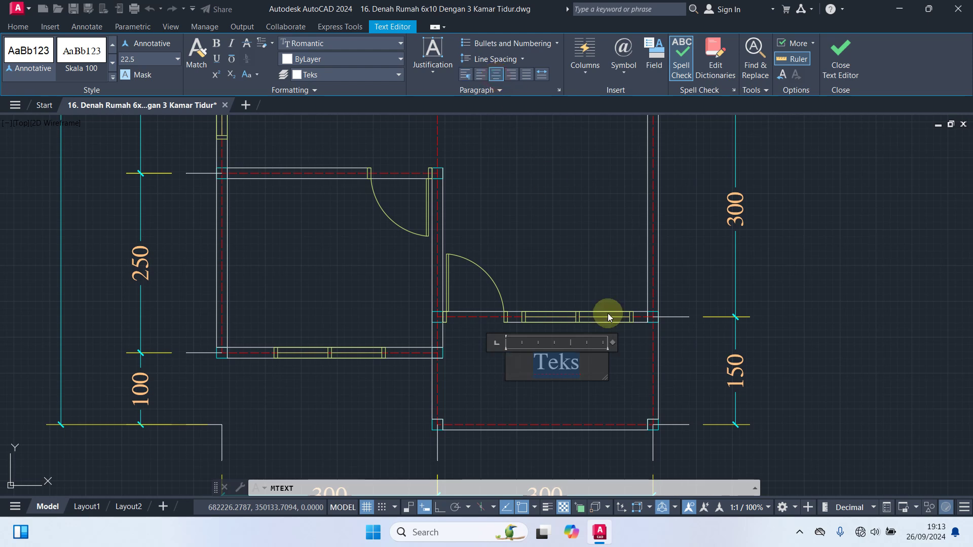
click(592, 402)
Move the terrace text about 19 units down and slightly left, towards the middle of the terrace.
click(563, 366)
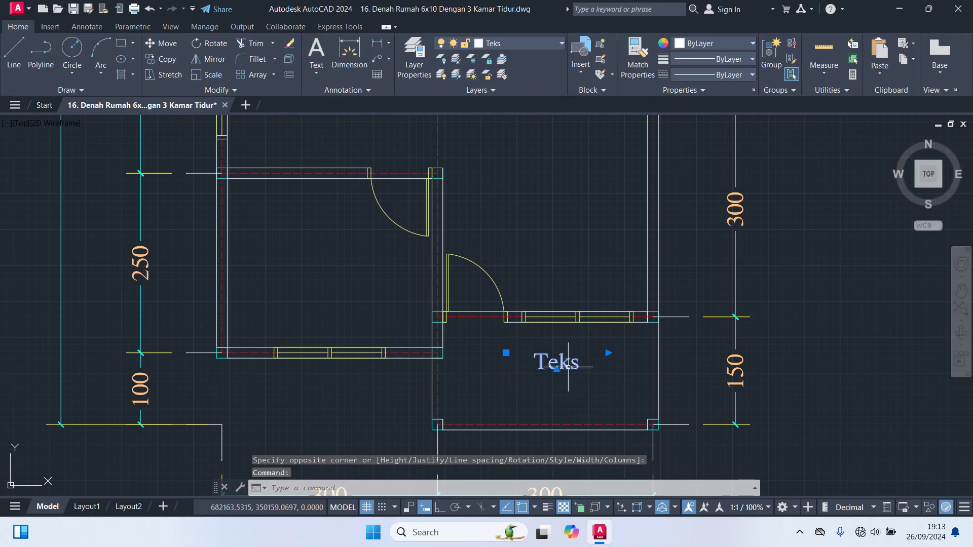
text(m)
key(Return)
click(614, 362)
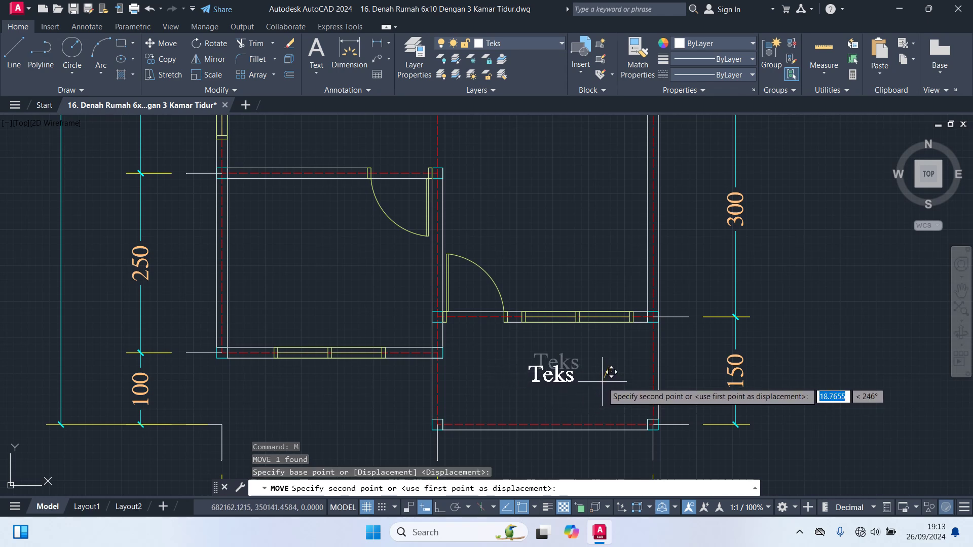
click(610, 373)
Copy the terrace text from its center into the room directly behind the terrace and the front-left bedroom.
click(565, 379)
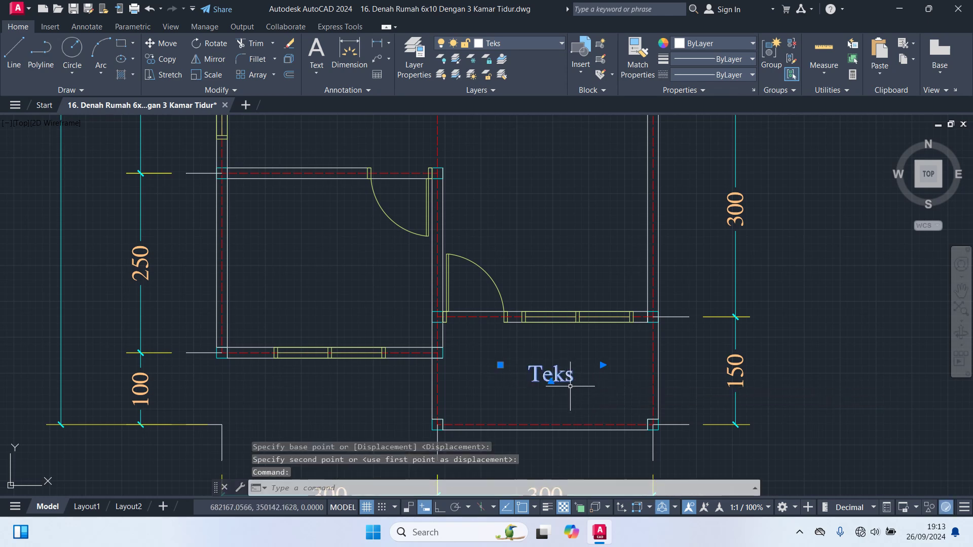
text(co)
key(Return)
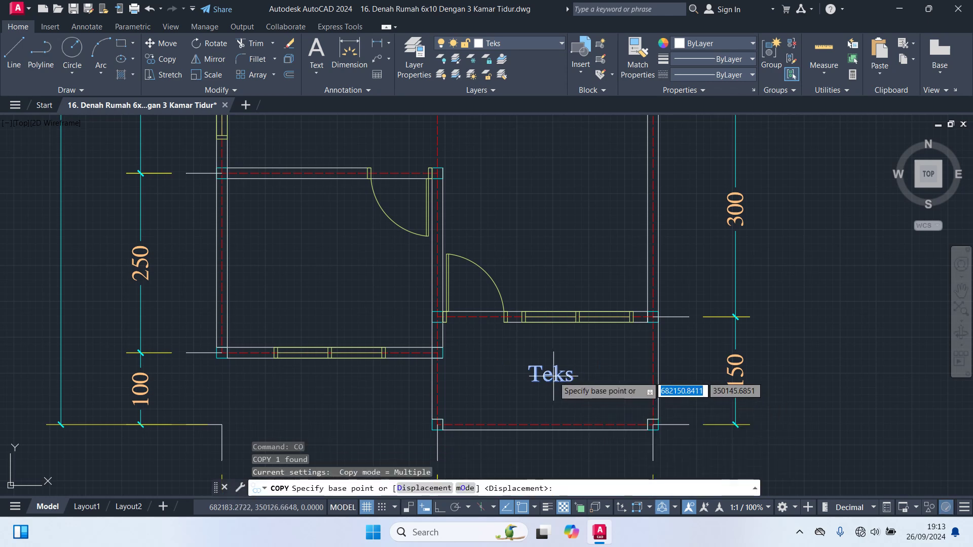
click(552, 373)
middle_drag(582, 261, 573, 408)
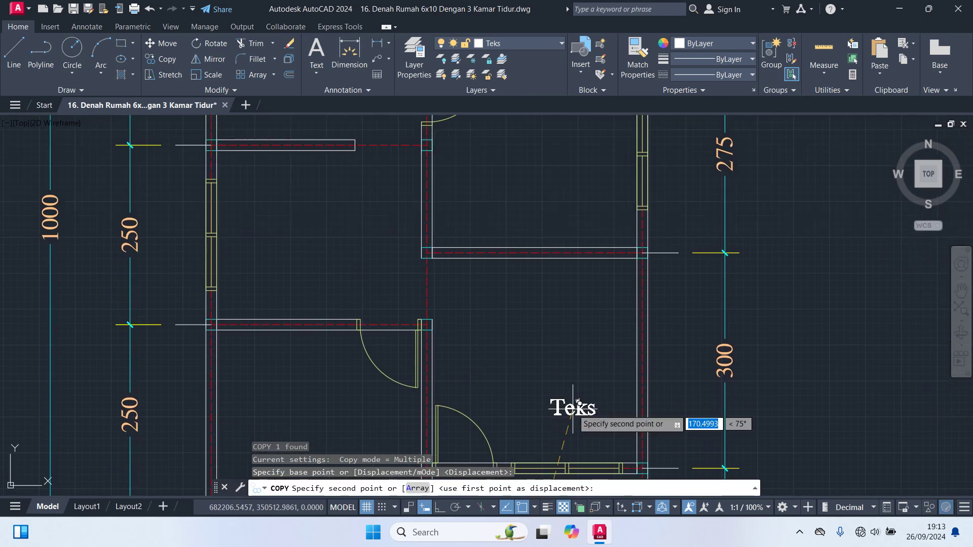
click(540, 356)
middle_drag(541, 374, 717, 222)
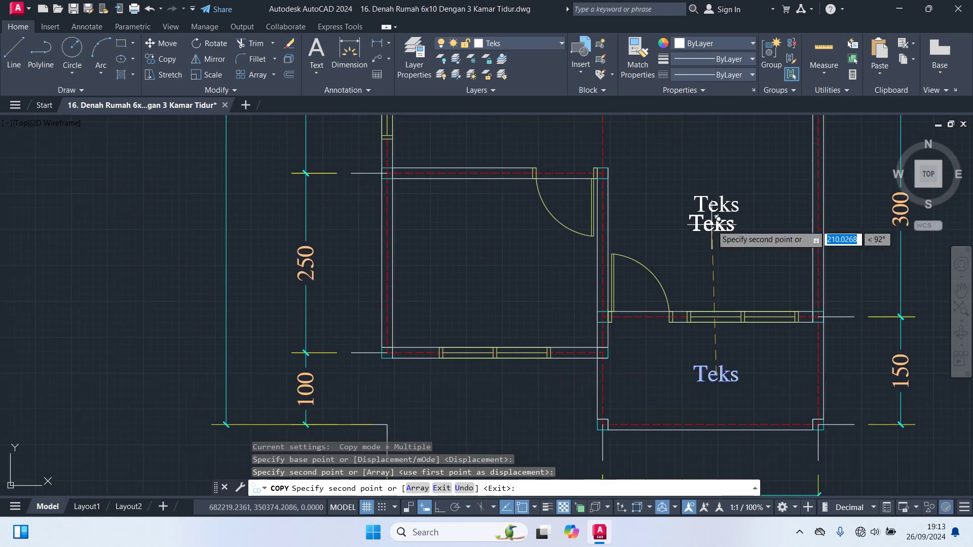
click(485, 267)
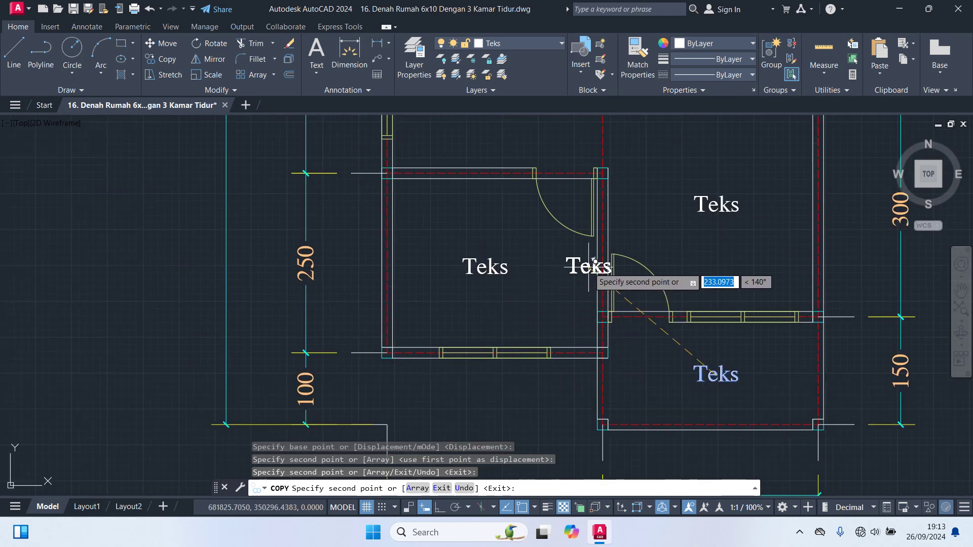
Place further copies of the text in the two middle-left rooms and the middle-right bedroom.
middle_drag(587, 266, 530, 457)
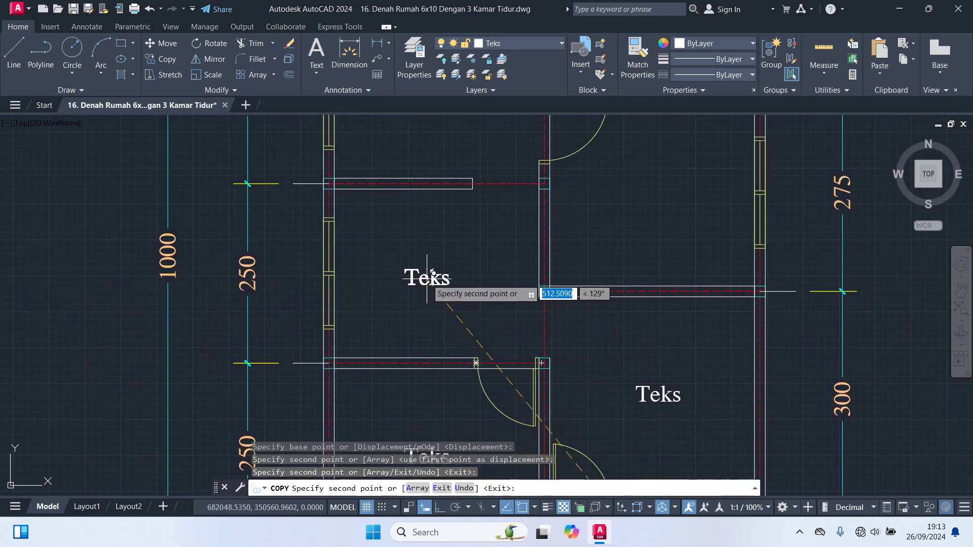
click(438, 265)
middle_drag(556, 247, 500, 334)
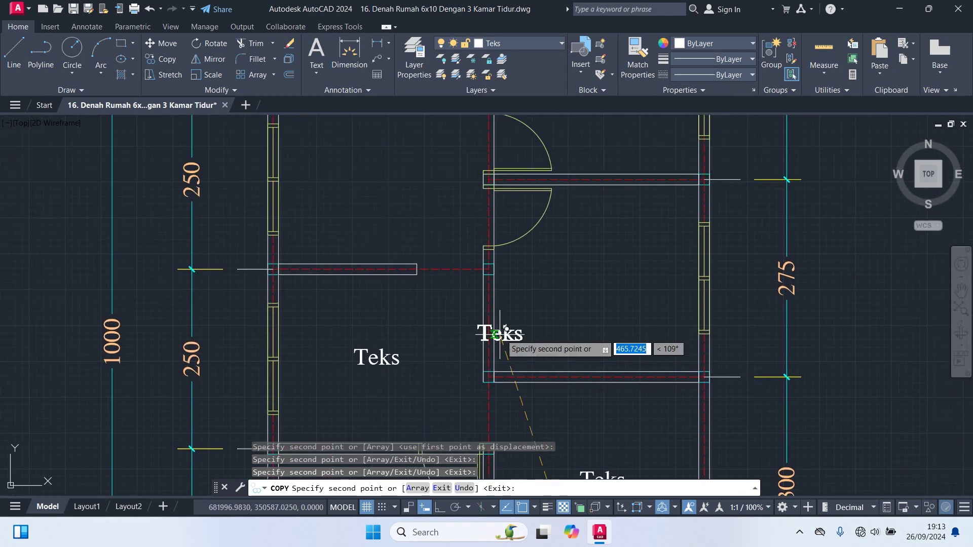
click(601, 278)
middle_drag(582, 283, 603, 363)
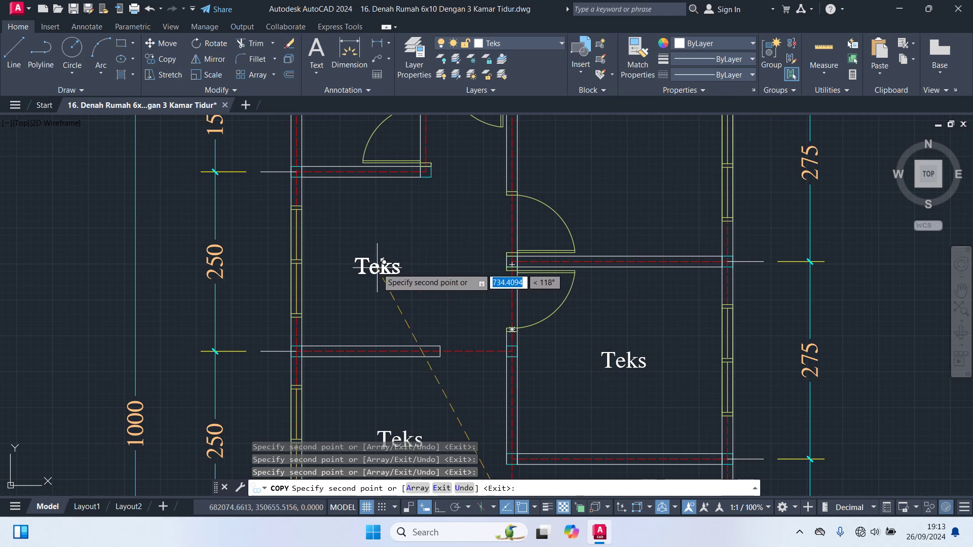
click(390, 266)
Place the last text copies in the rear-right bedroom and the small rear-left room, above its door swing.
middle_drag(439, 271, 381, 369)
click(569, 264)
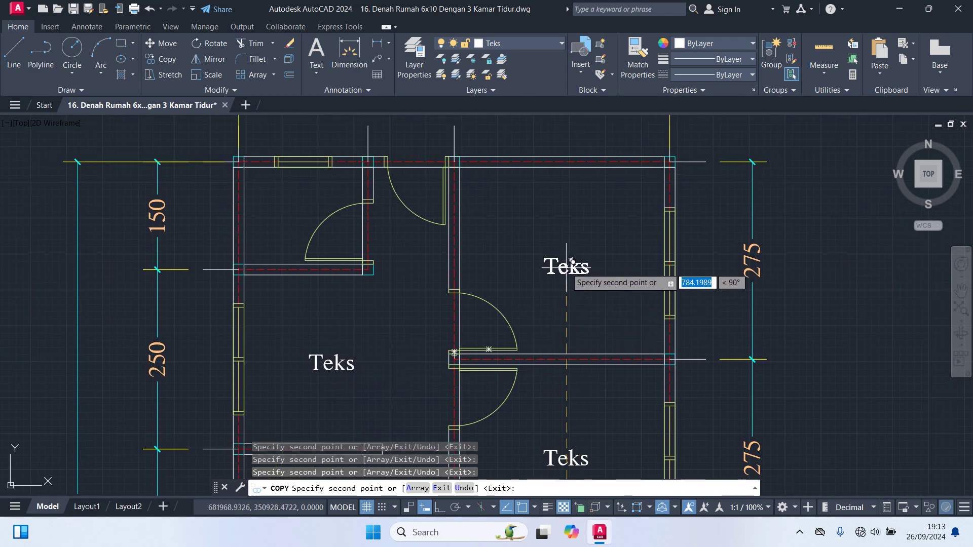
middle_drag(456, 253, 615, 305)
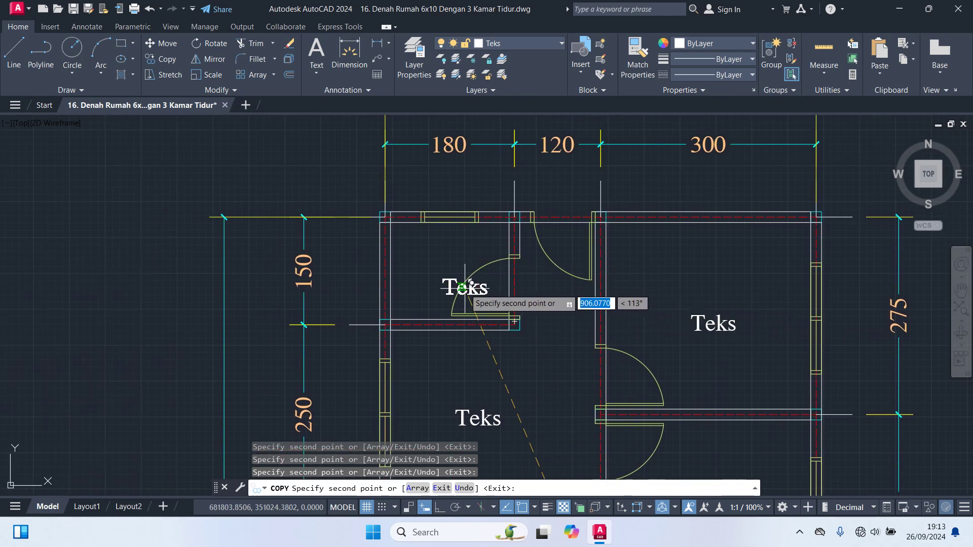
click(429, 242)
scroll(569, 310, down, 4)
middle_drag(627, 324, 586, 250)
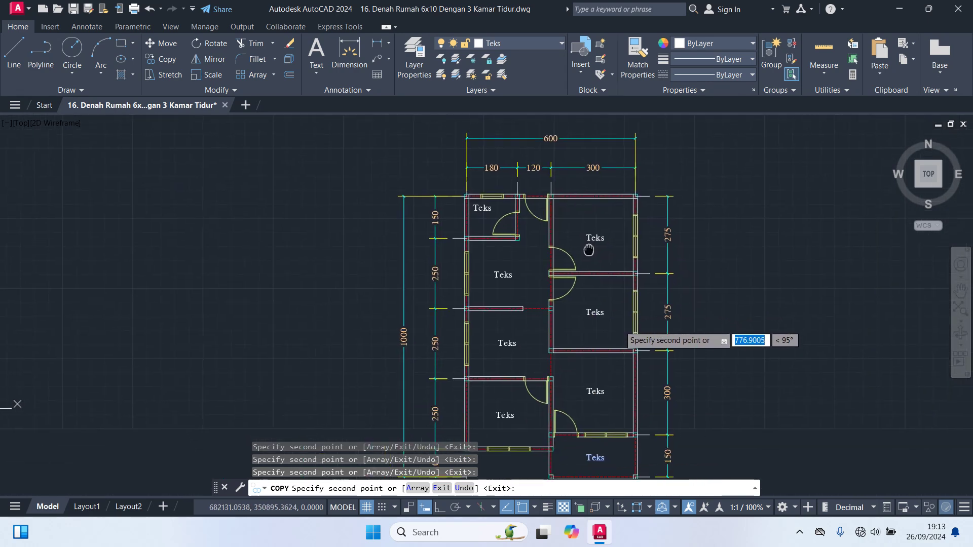
key(Escape)
mouse_move(739, 279)
middle_down()
mouse_move(765, 269)
mouse_move(765, 256)
middle_up()
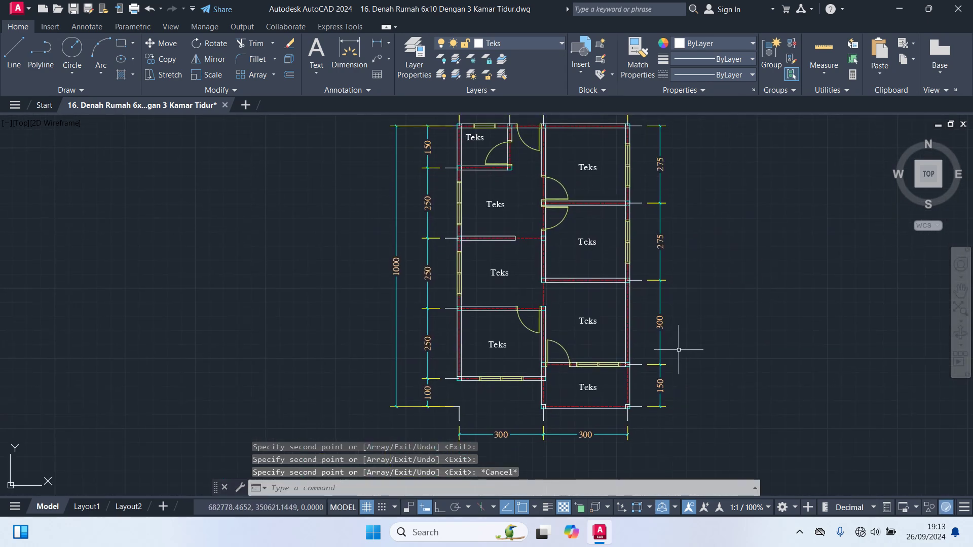
Start editing the room texts and change the terrace text to "Teras".
text(ED)
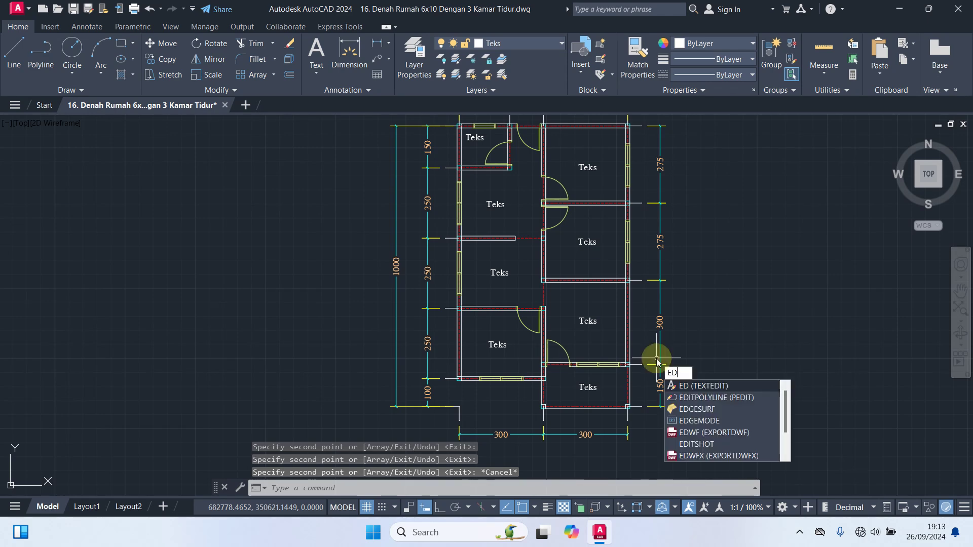
key(Return)
scroll(593, 393, up, 4)
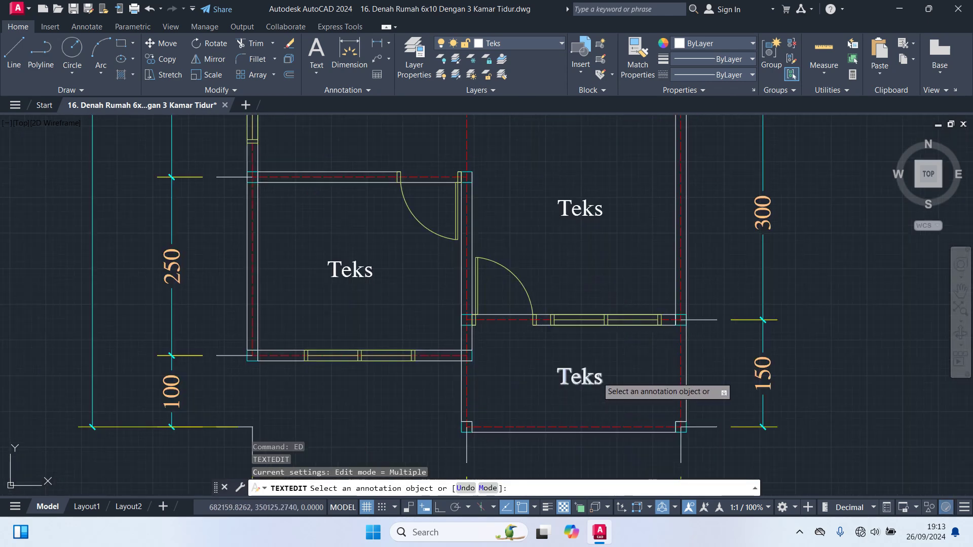
click(593, 379)
scroll(598, 378, up, 2)
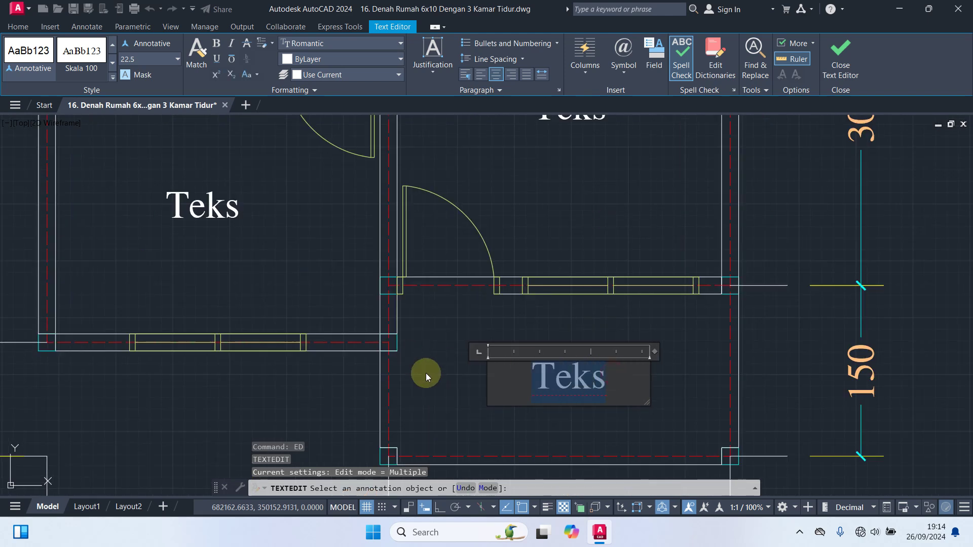
text(Teras)
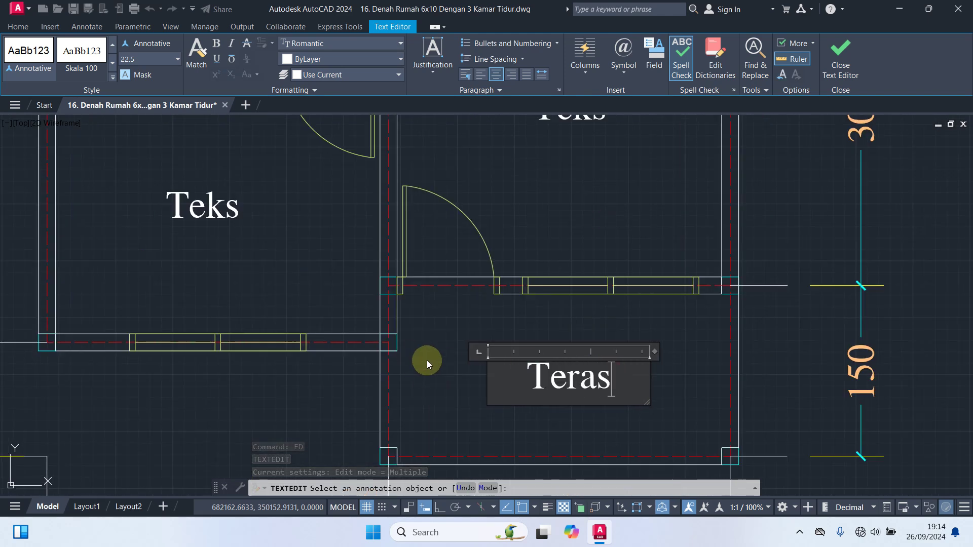
click(684, 370)
Change the text in the room directly behind the terrace to "Ruang Tamu".
scroll(674, 370, down, 3)
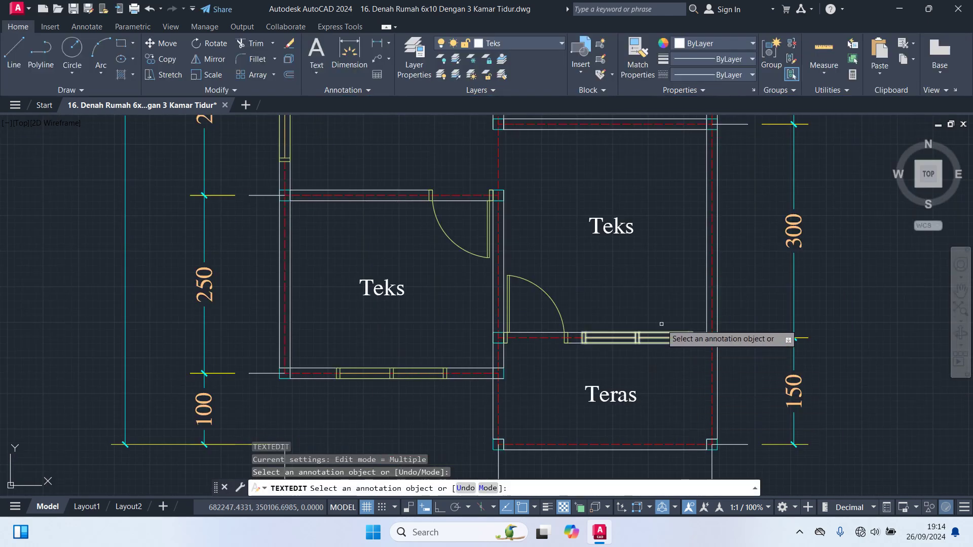
scroll(659, 324, up, 2)
click(618, 312)
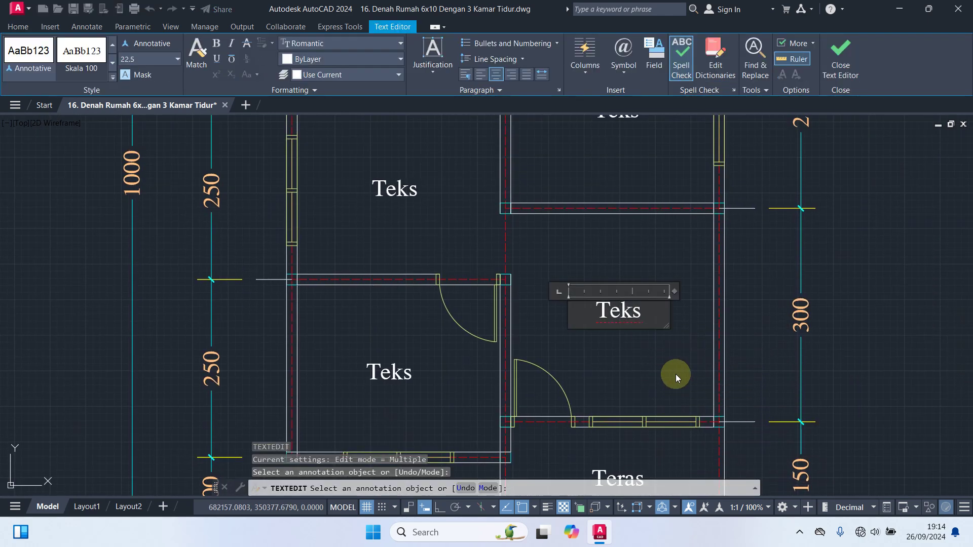
double_click(639, 311)
text(R)
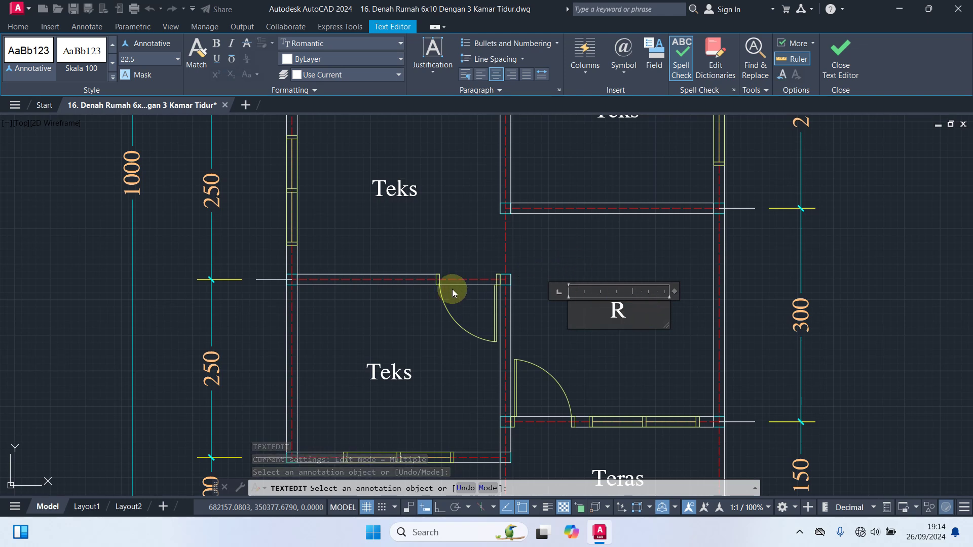
text(uang Tamu)
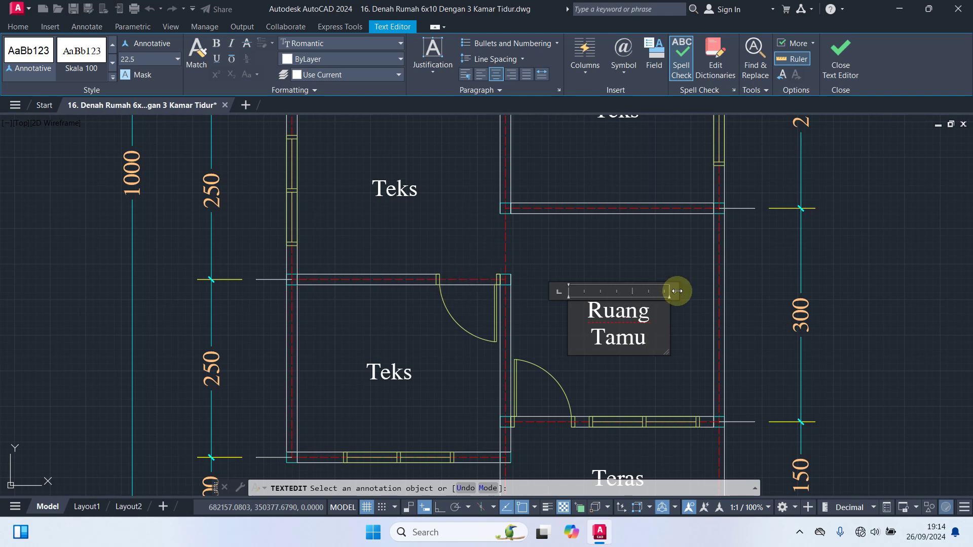
click(693, 336)
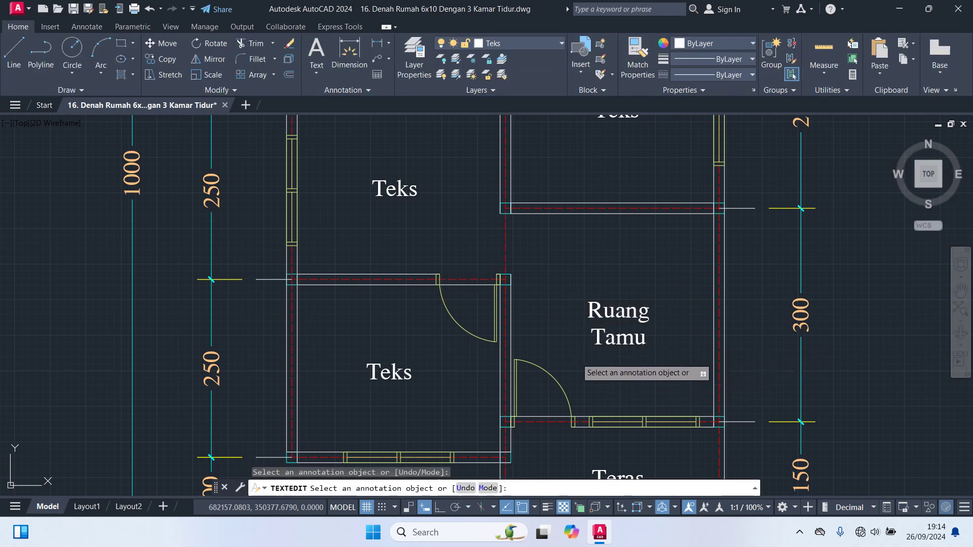
Replace the placeholder text in the front-left bedroom with "Kamar 1".
click(471, 326)
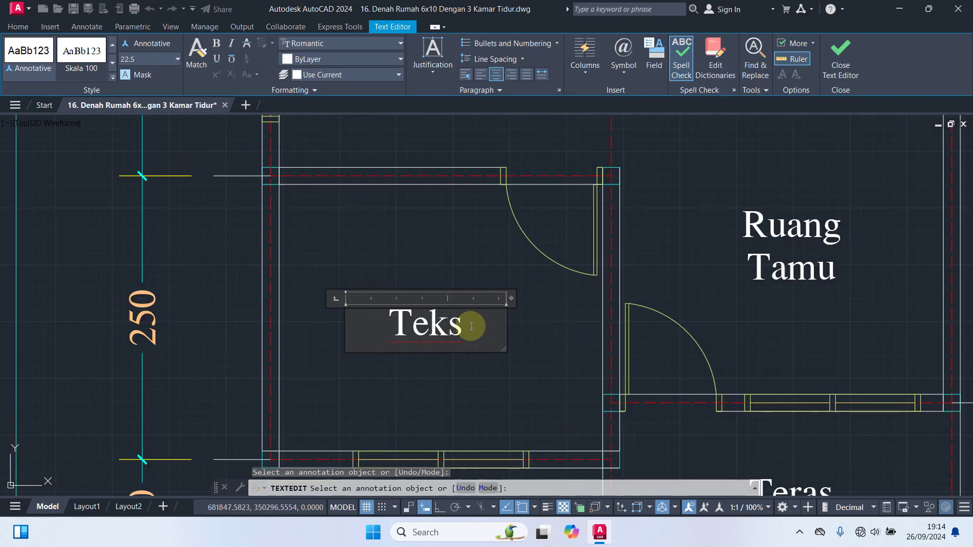
drag(472, 325, 363, 307)
scroll(448, 388, down, 2)
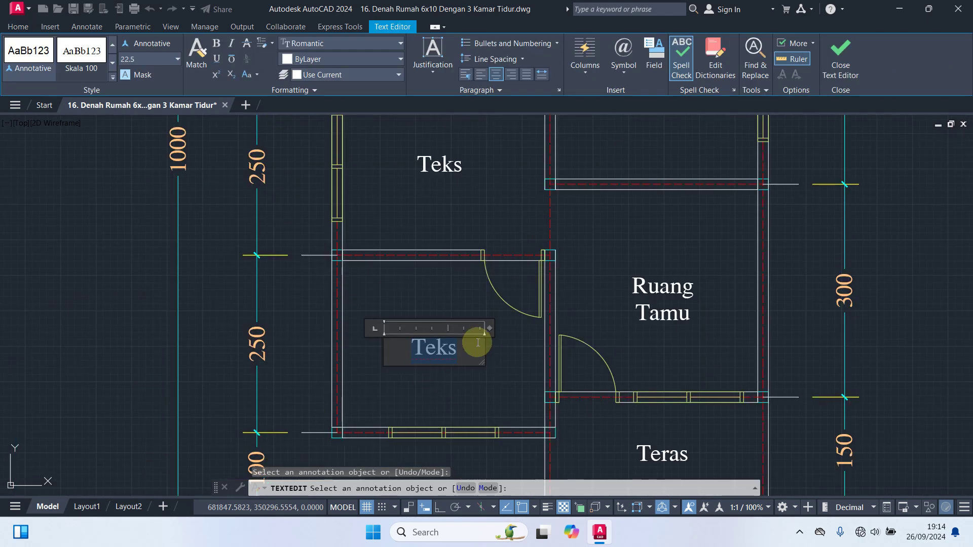
text(Kamar)
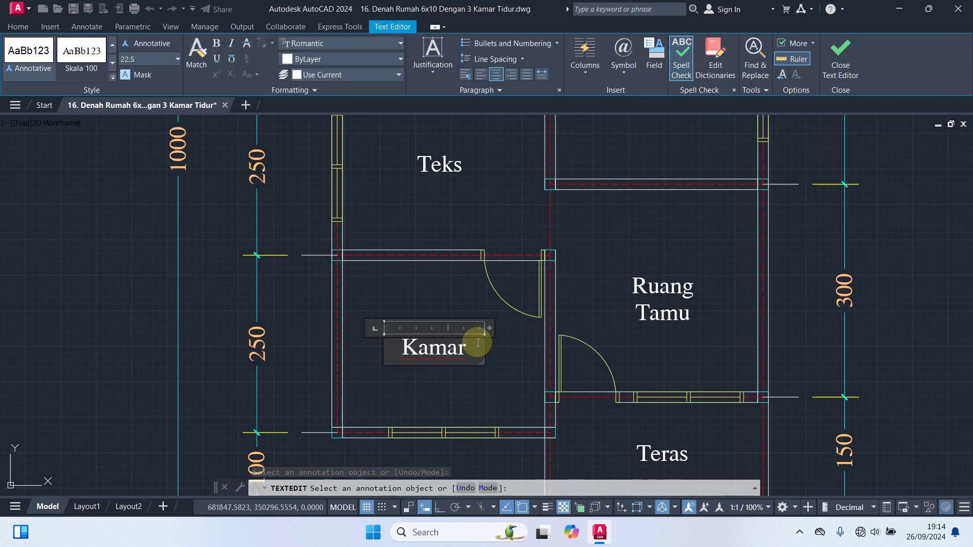
text( 1)
click(593, 257)
Change the text in the room directly behind Kamar 1 to "Ruang Keluarga".
middle_drag(593, 257, 573, 434)
click(451, 349)
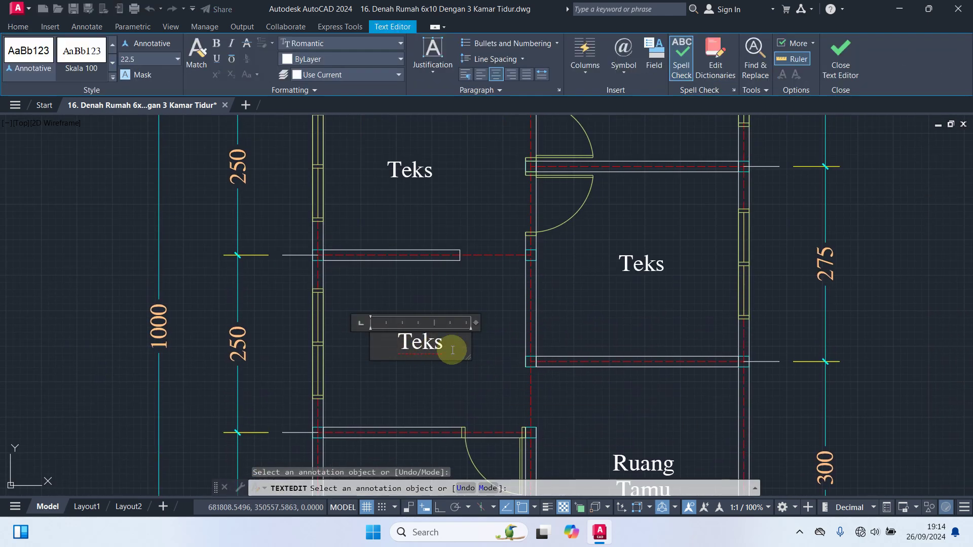
double_click(452, 350)
text(Ru)
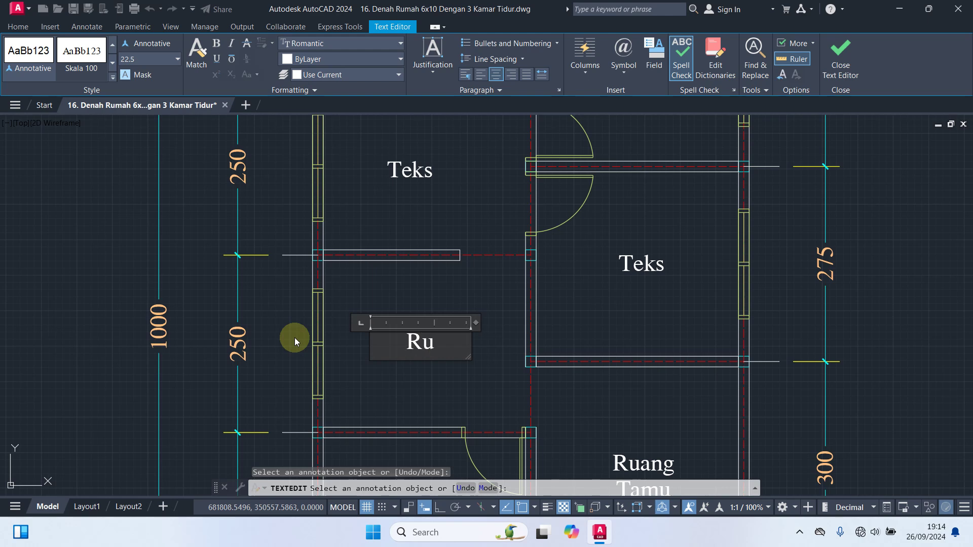
text(ang Kel)
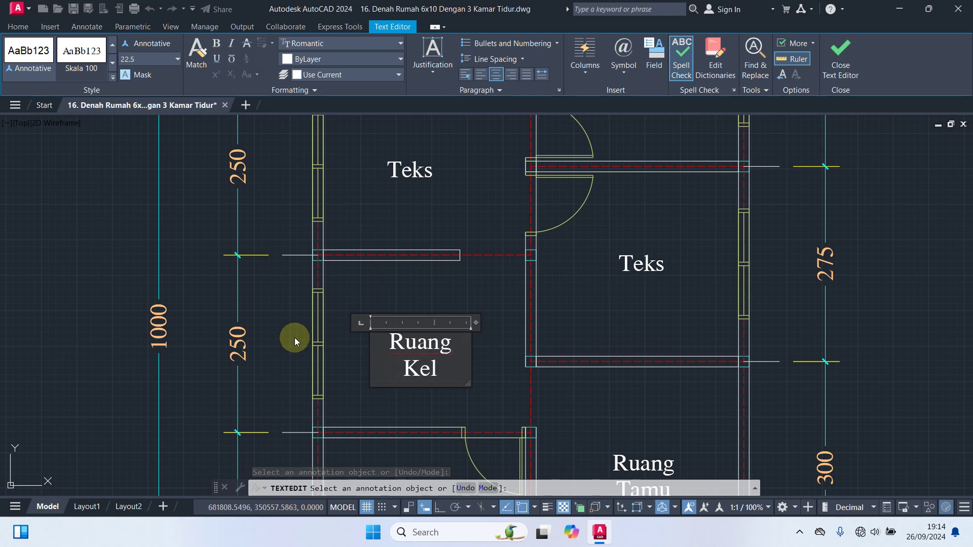
text(uarga)
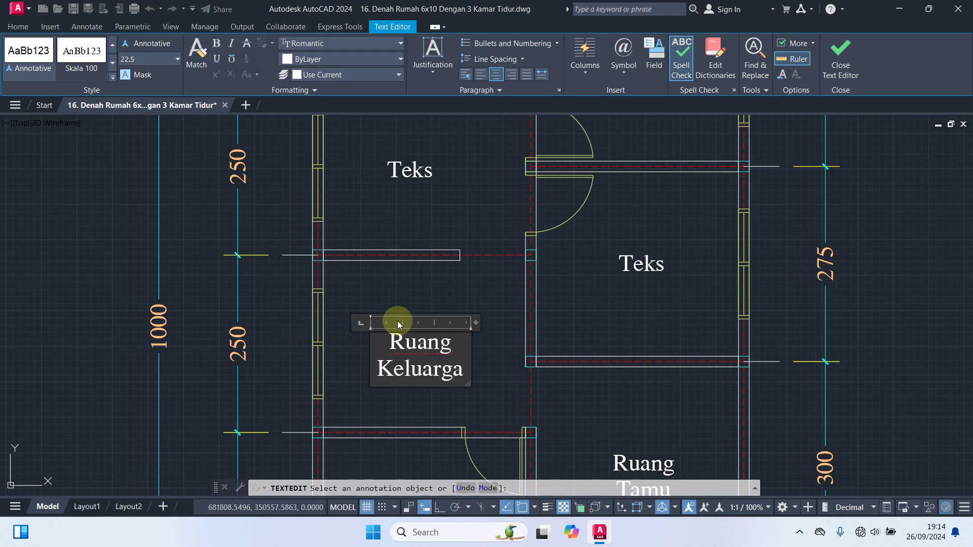
click(437, 298)
Replace the placeholder text in the middle-right bedroom with "Kamar 2".
click(665, 268)
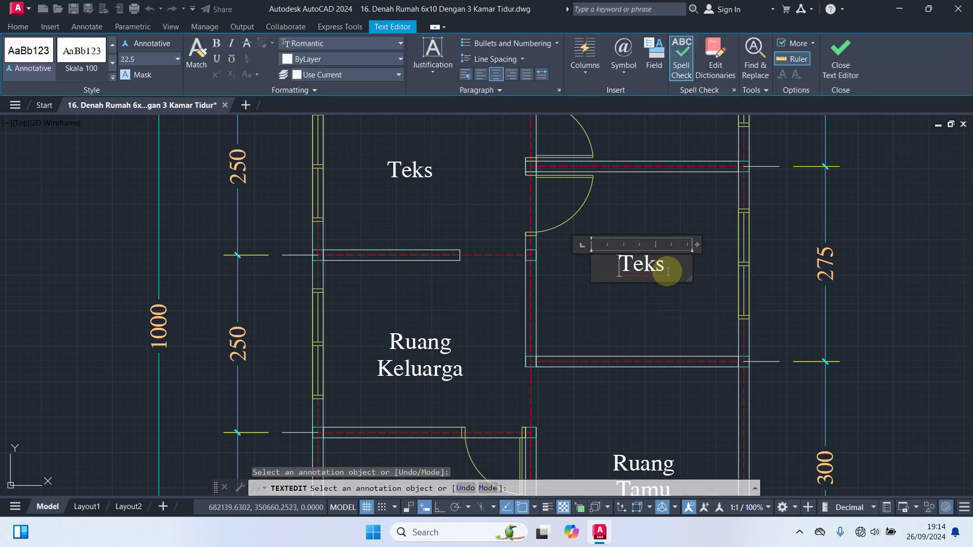
text(Kam)
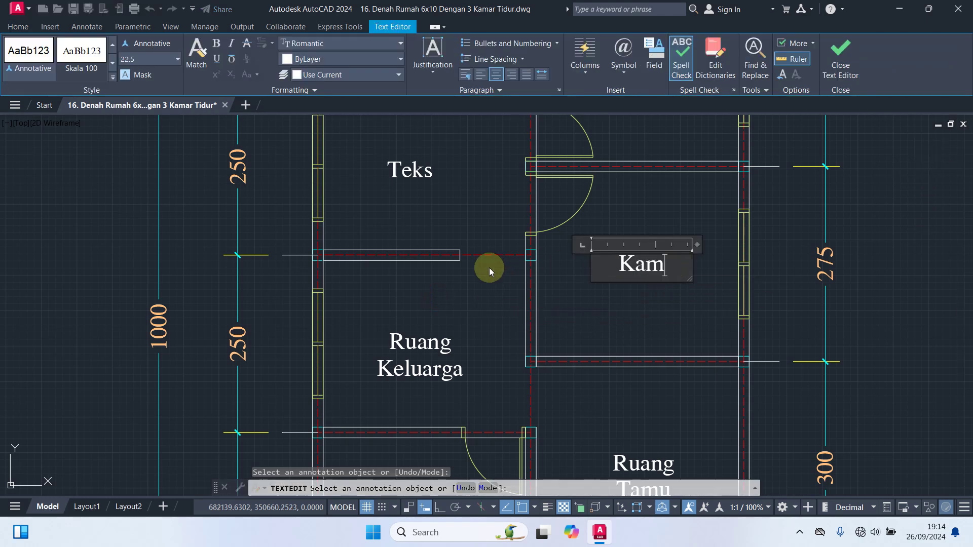
text(ar 2)
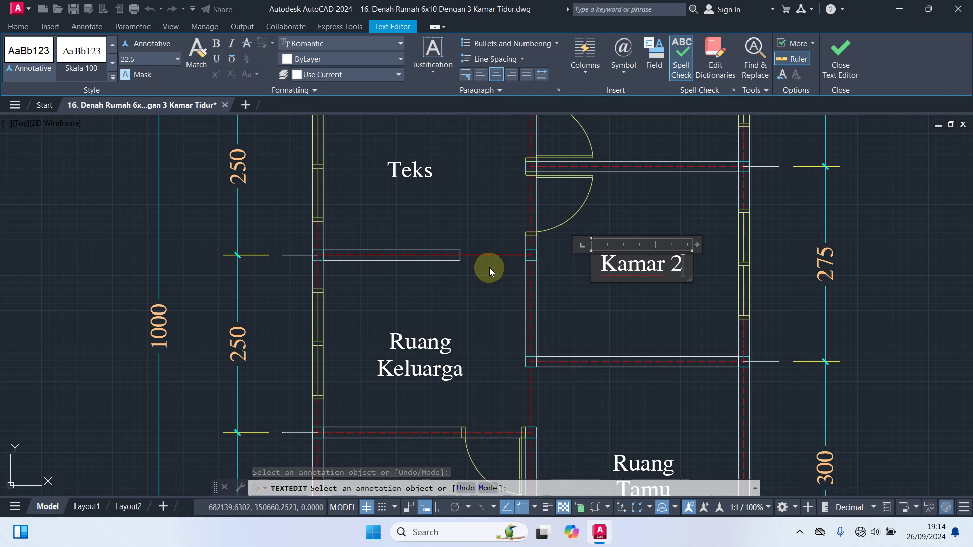
click(622, 303)
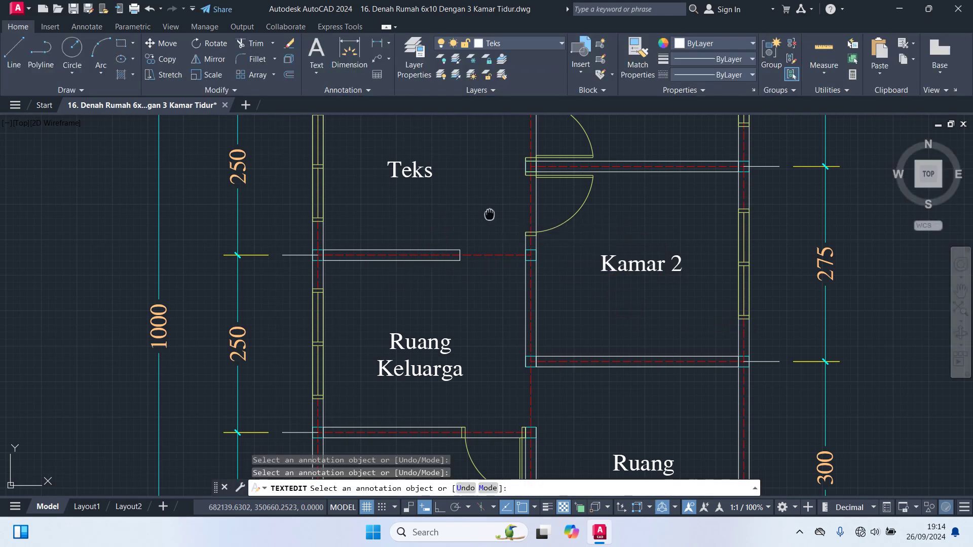
Change the text in the room between Ruang Keluarga and the small rear-left room to "Dapur".
middle_drag(455, 172, 446, 271)
click(425, 271)
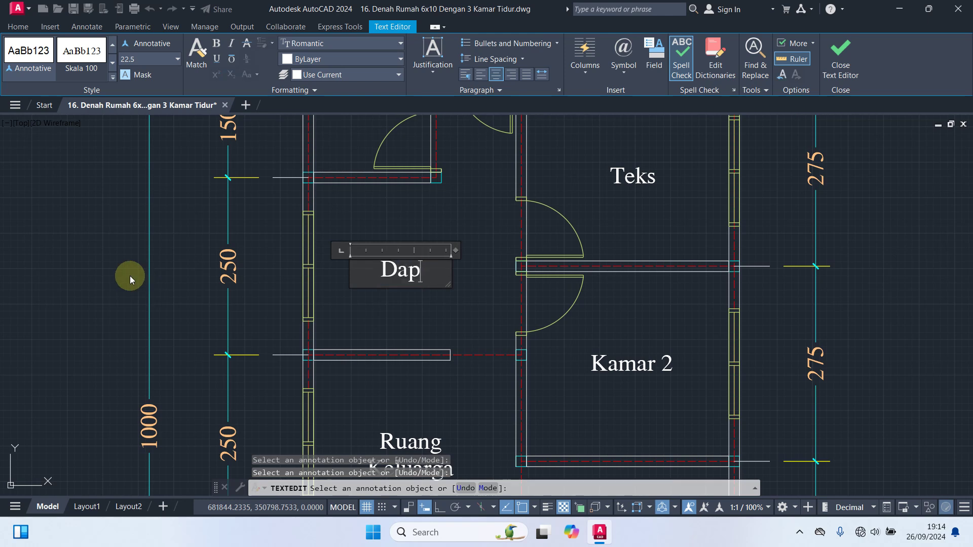
click(414, 294)
Replace the placeholder text in the rear-right bedroom with "Kamar 3".
middle_drag(613, 232, 584, 341)
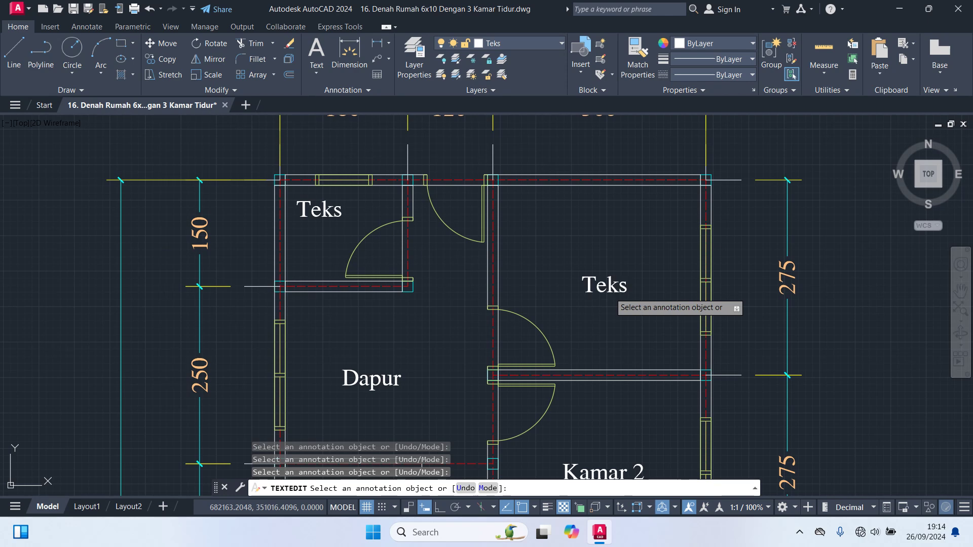
click(628, 284)
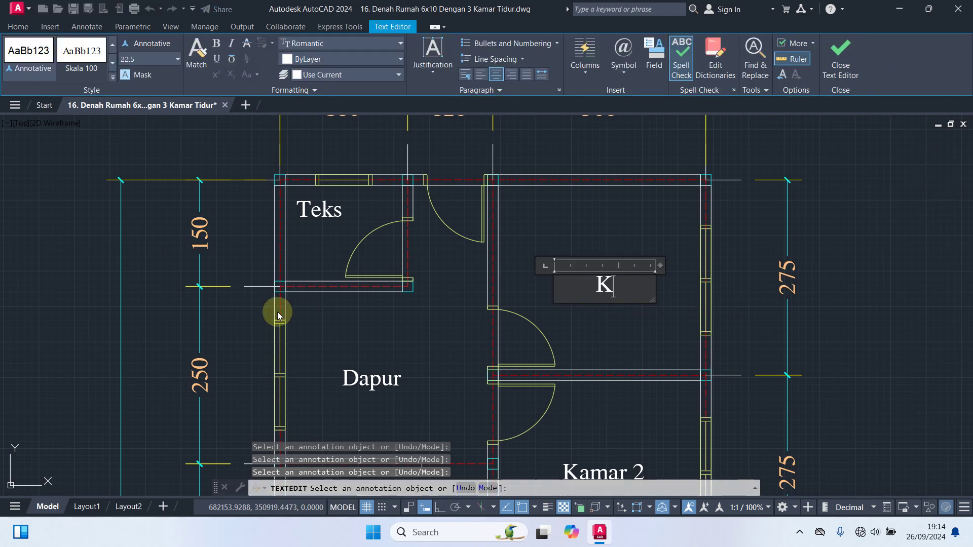
text(Kamar 3)
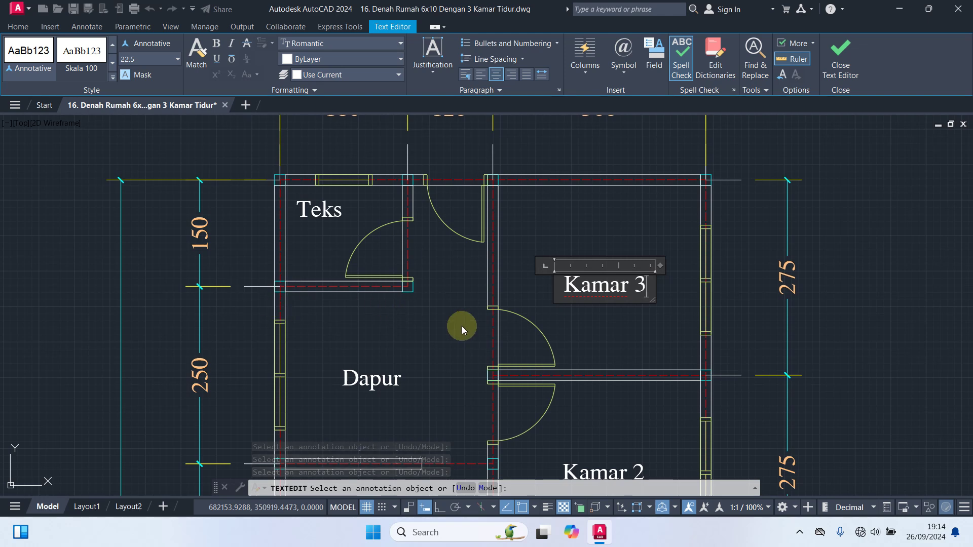
click(624, 334)
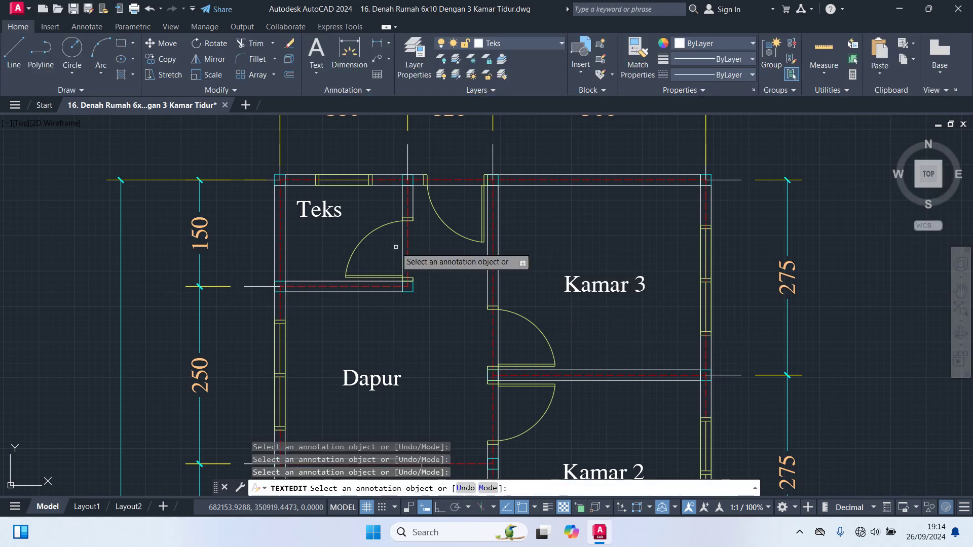
Change the text in the small rear-left room to "Km/Wc" and finish text editing.
click(333, 206)
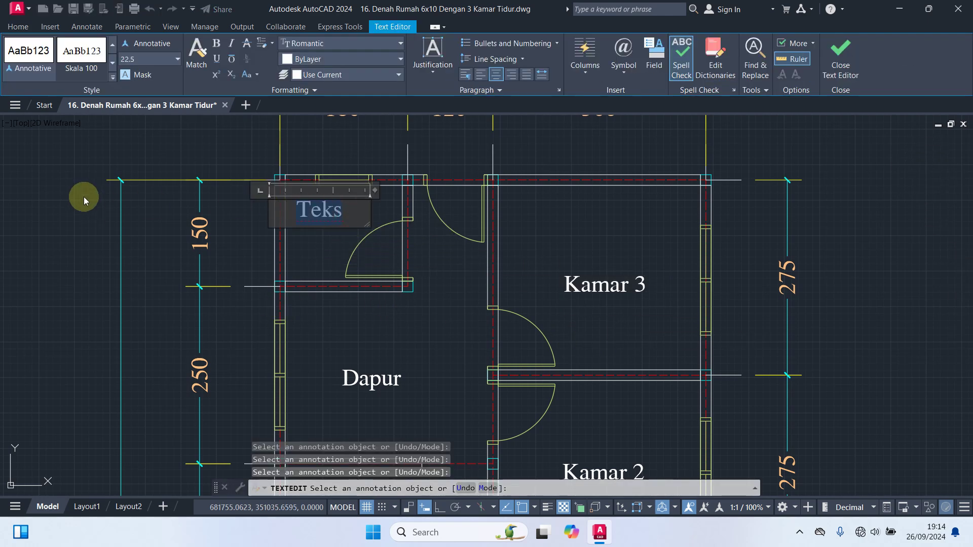
text(Km/)
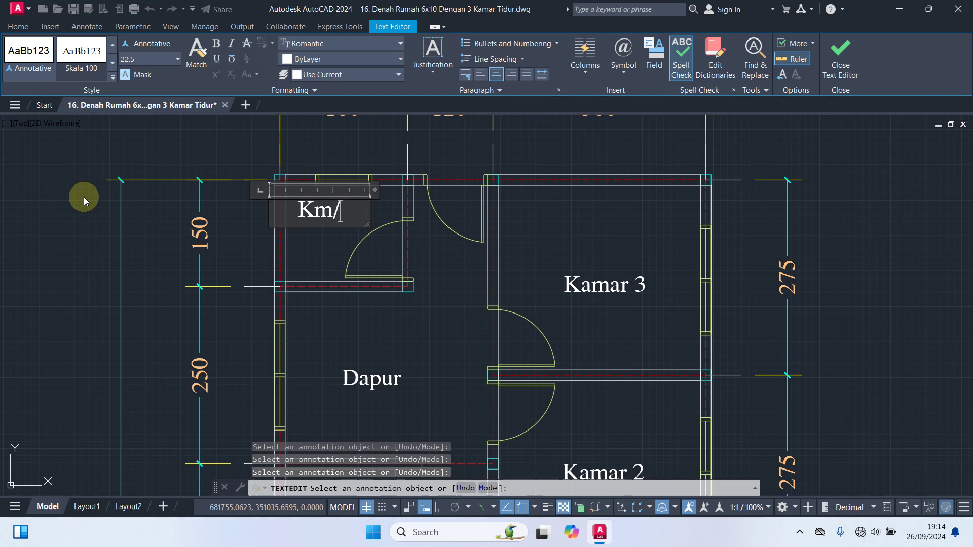
text(Wc)
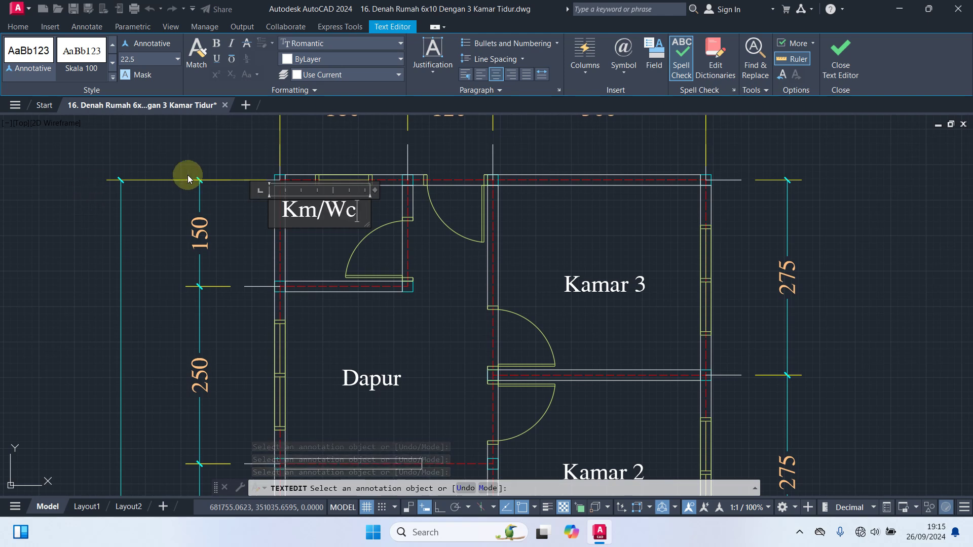
click(325, 261)
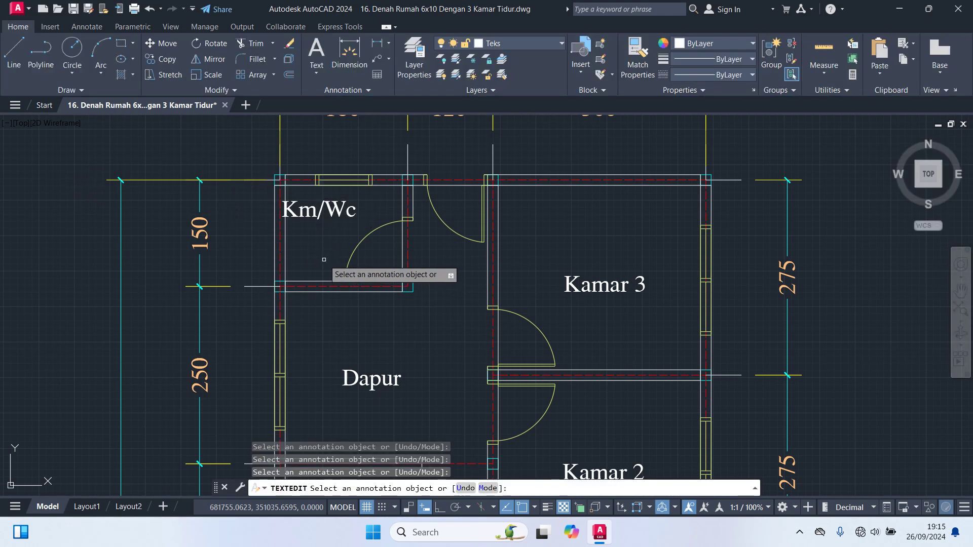
scroll(324, 260, down, 2)
key(Escape)
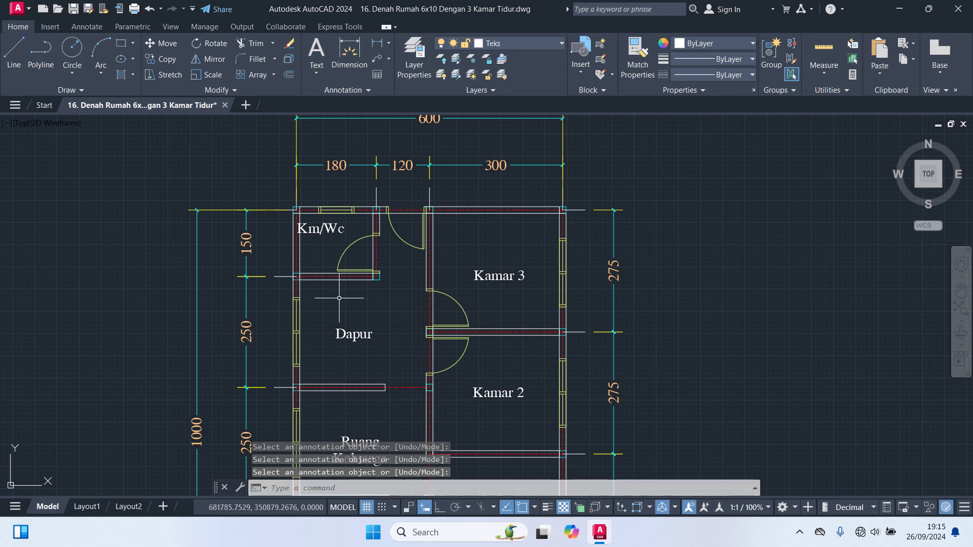
Move the Km/Wc text slightly right and down so it sits clear of the bathroom's left wall.
scroll(340, 263, up, 2)
click(330, 228)
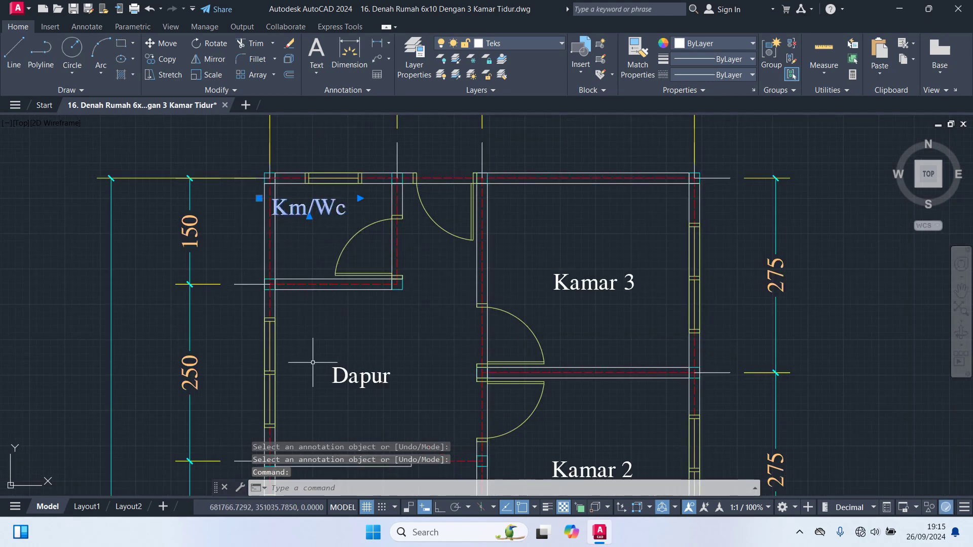
text(m)
key(Return)
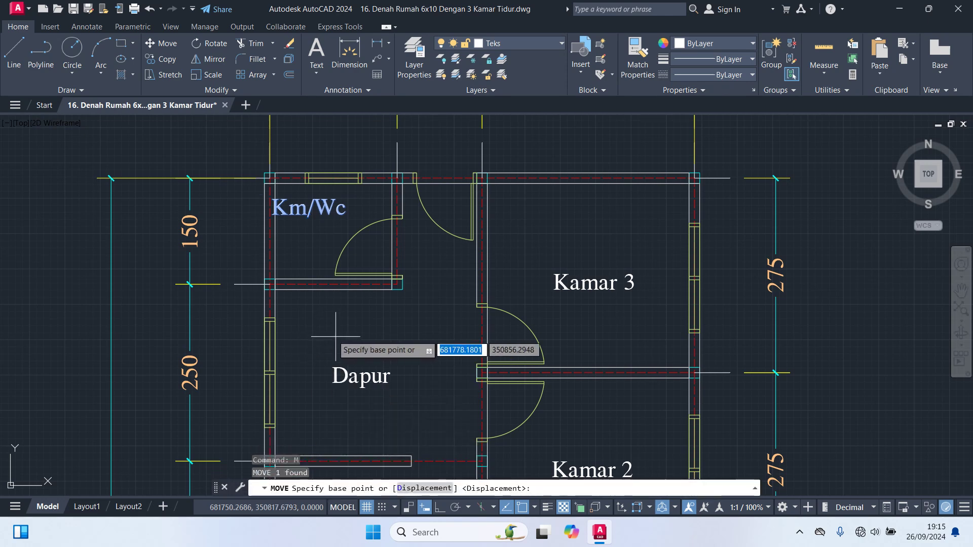
click(326, 345)
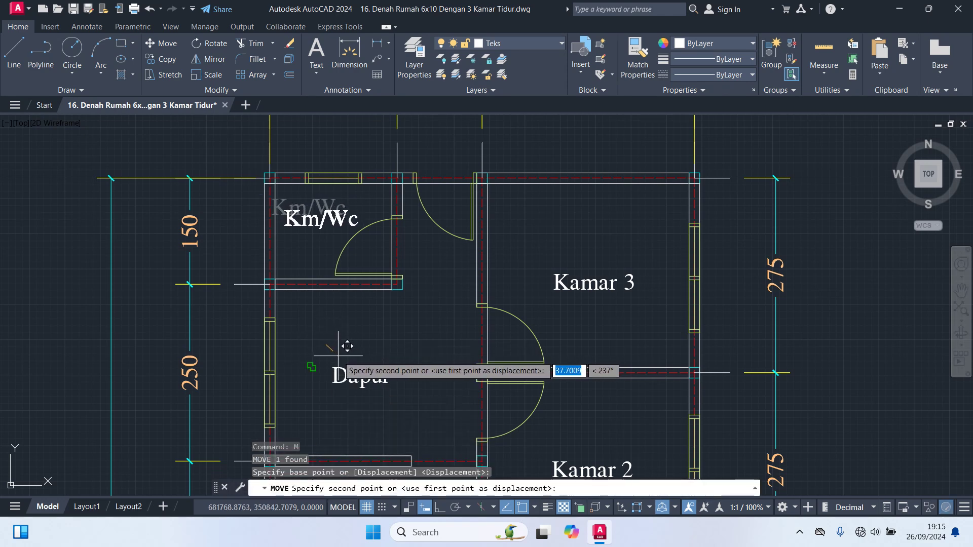
scroll(347, 346, up, 1)
click(347, 346)
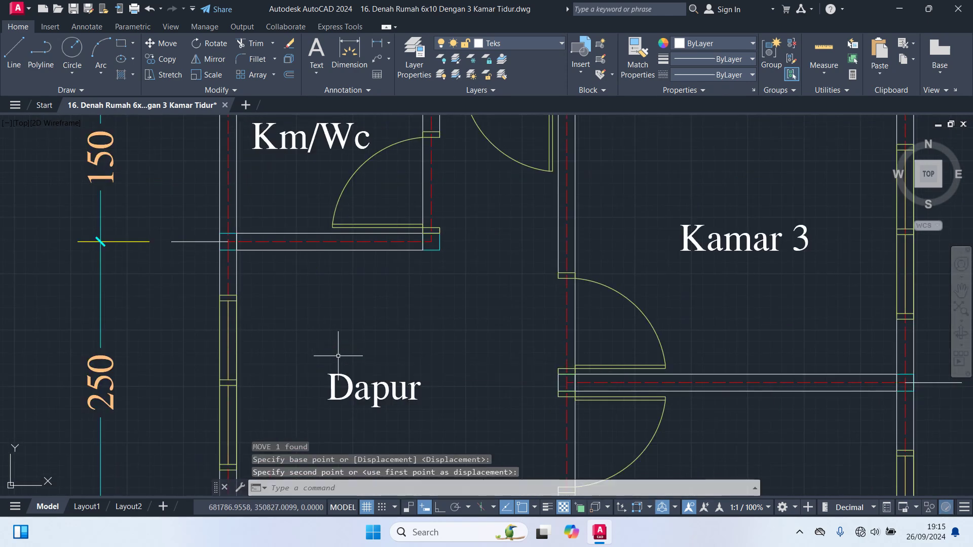
scroll(377, 379, down, 2)
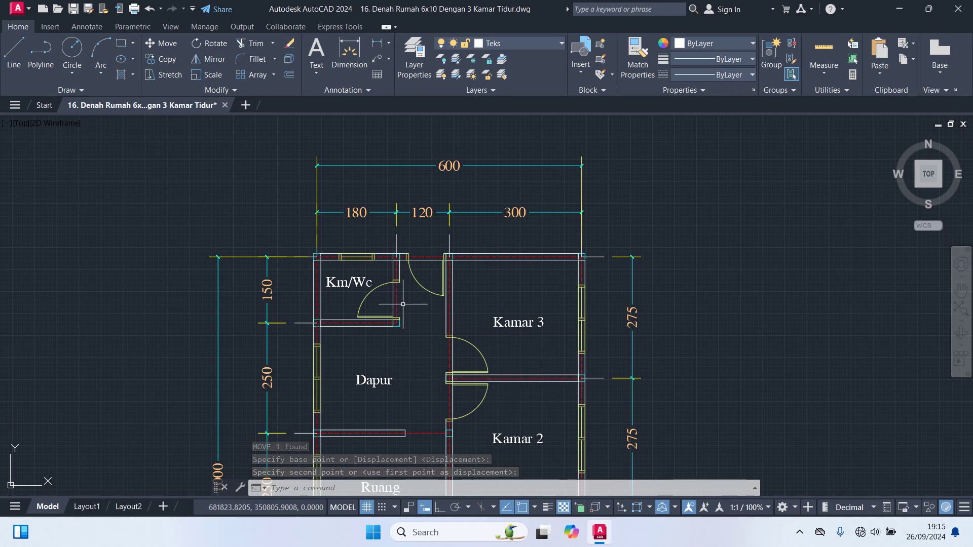
middle_drag(442, 290, 472, 225)
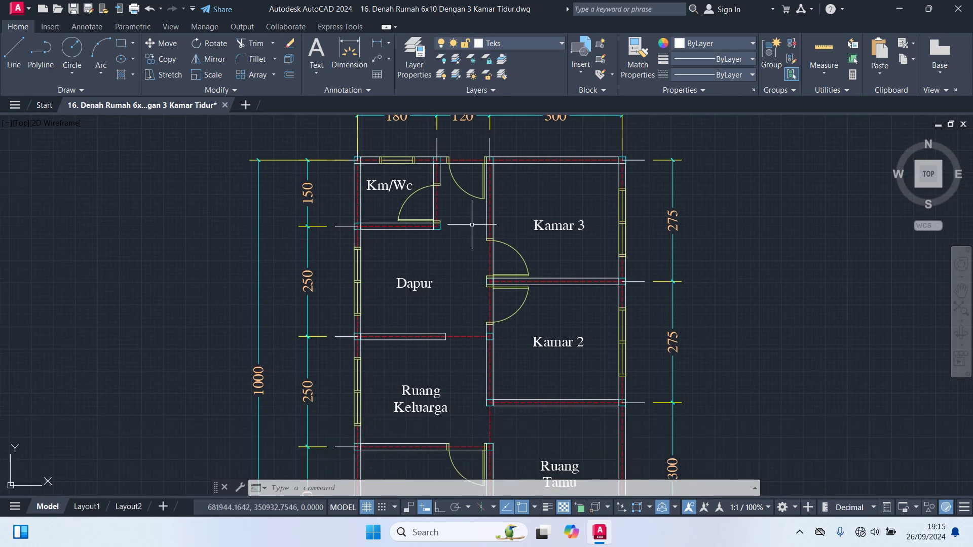
middle_drag(553, 247, 560, 208)
middle_drag(544, 317, 560, 255)
middle_drag(485, 292, 492, 232)
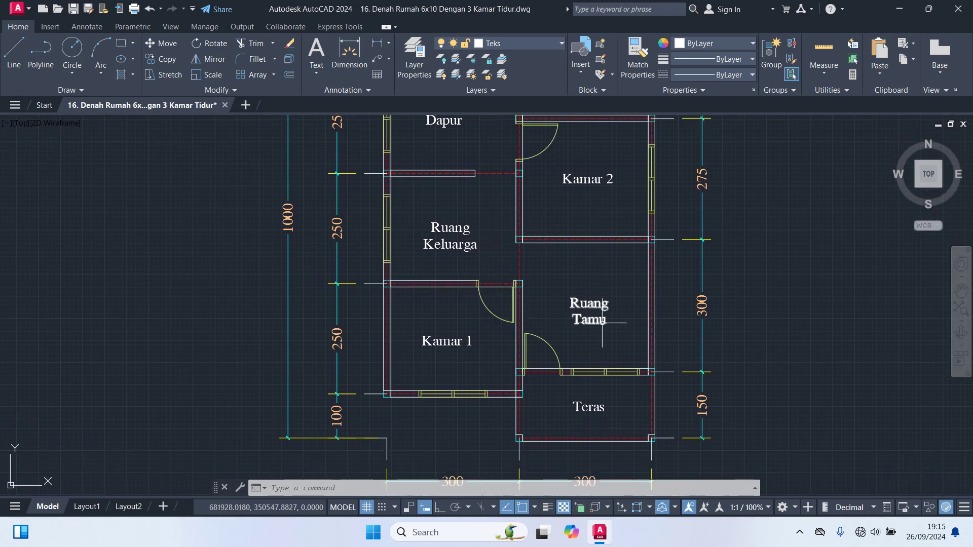
middle_drag(603, 393, 604, 372)
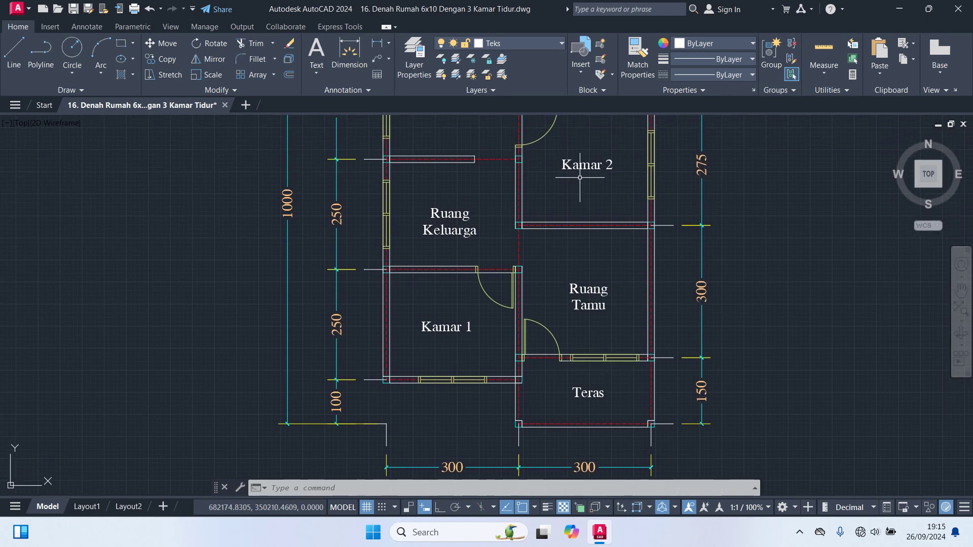
Turn off the Garis Bantu, Garis As and Dimensi layers and make Kolom the current layer.
click(545, 48)
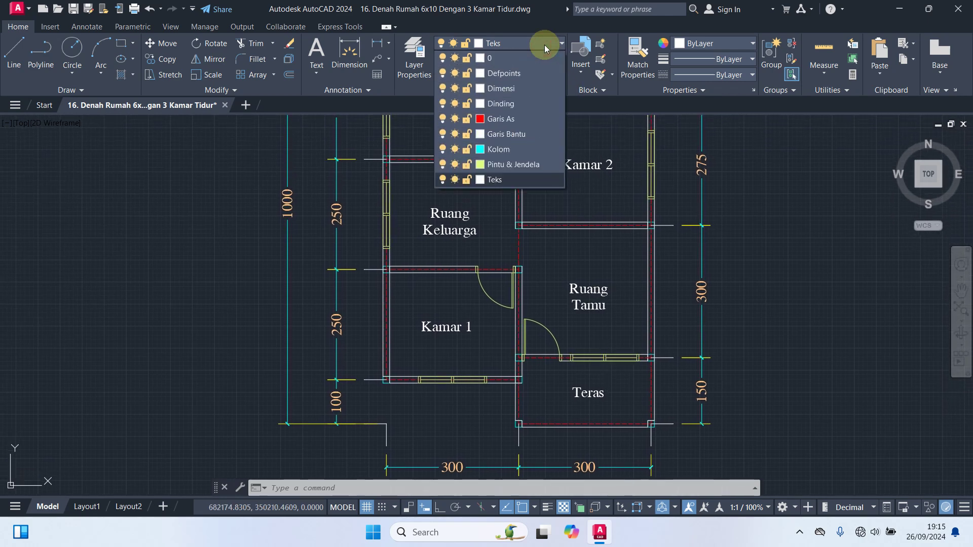
click(442, 134)
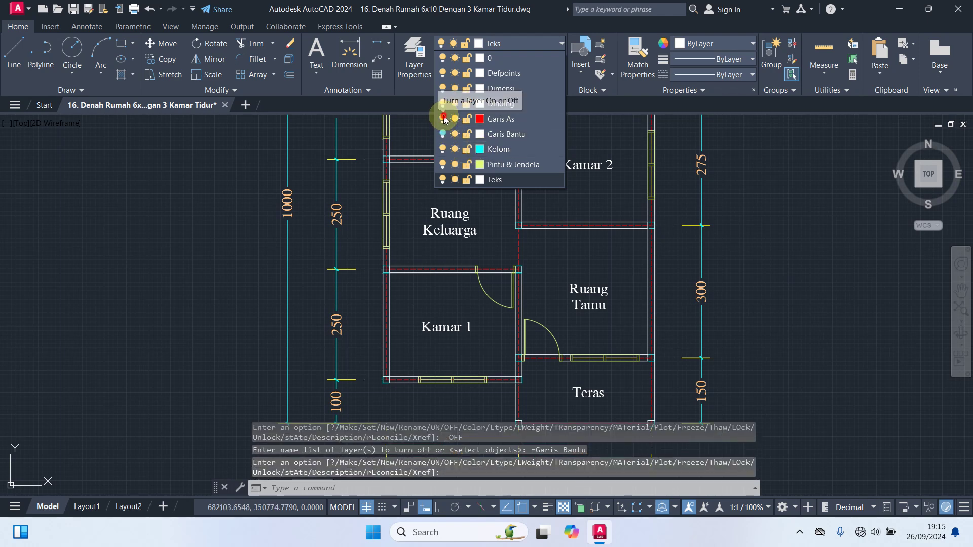
click(443, 89)
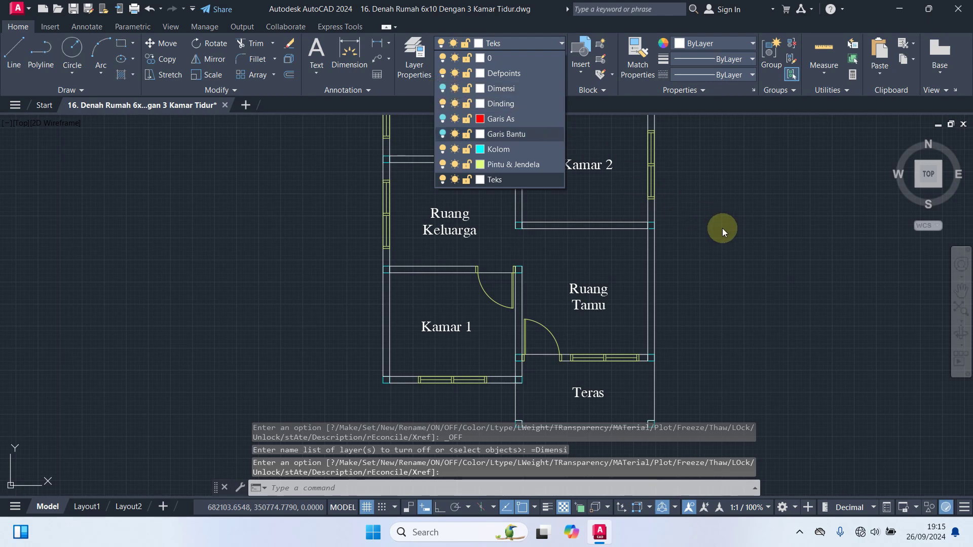
click(497, 150)
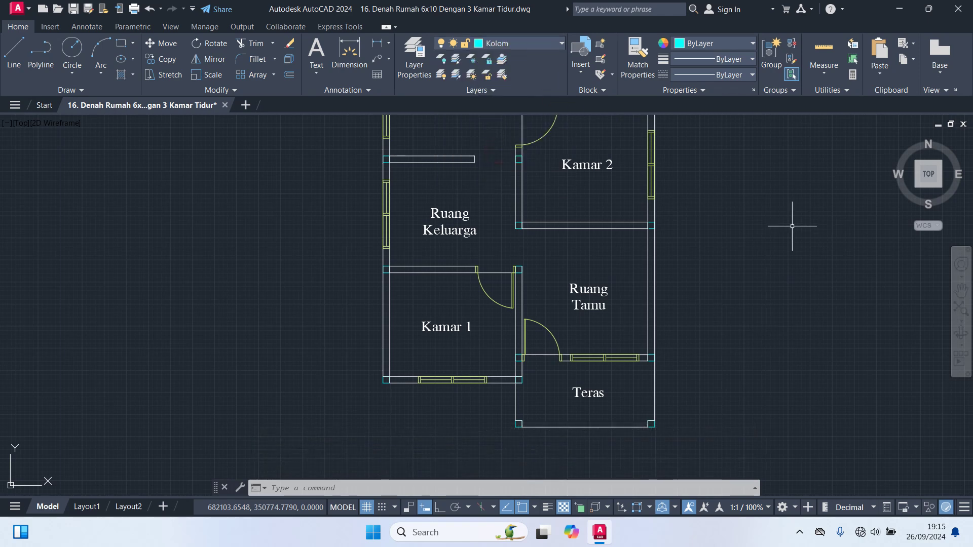
Start a hatch and set its pattern to SOLID.
middle_drag(792, 226, 804, 403)
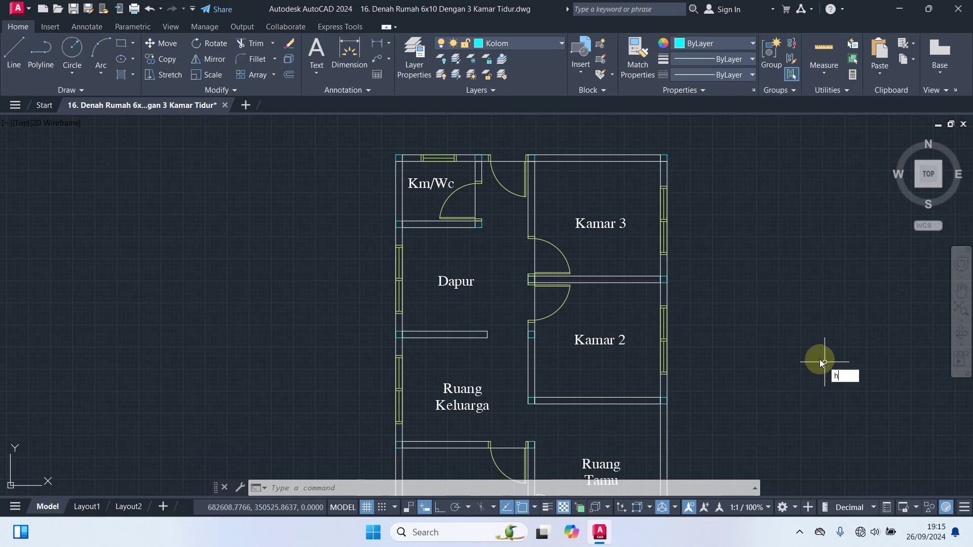
key(Return)
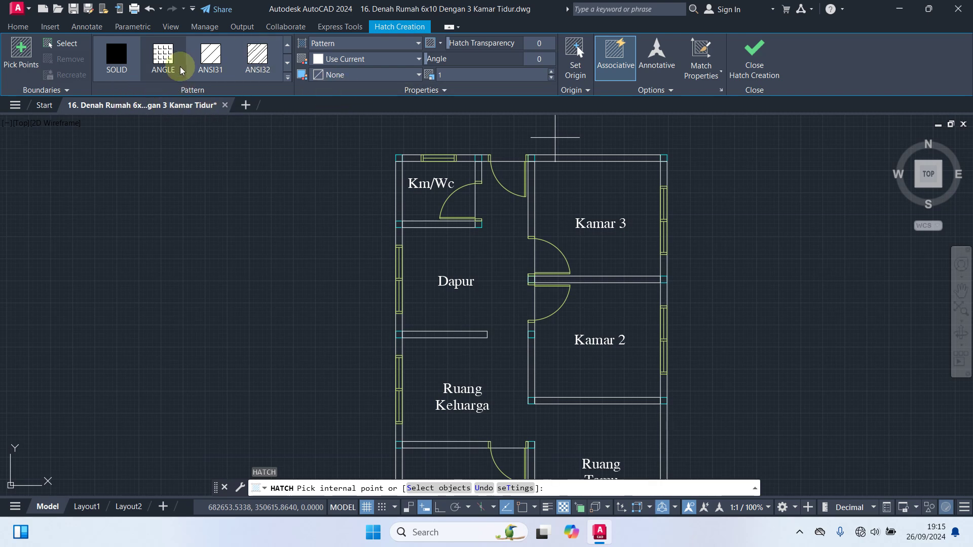
click(120, 60)
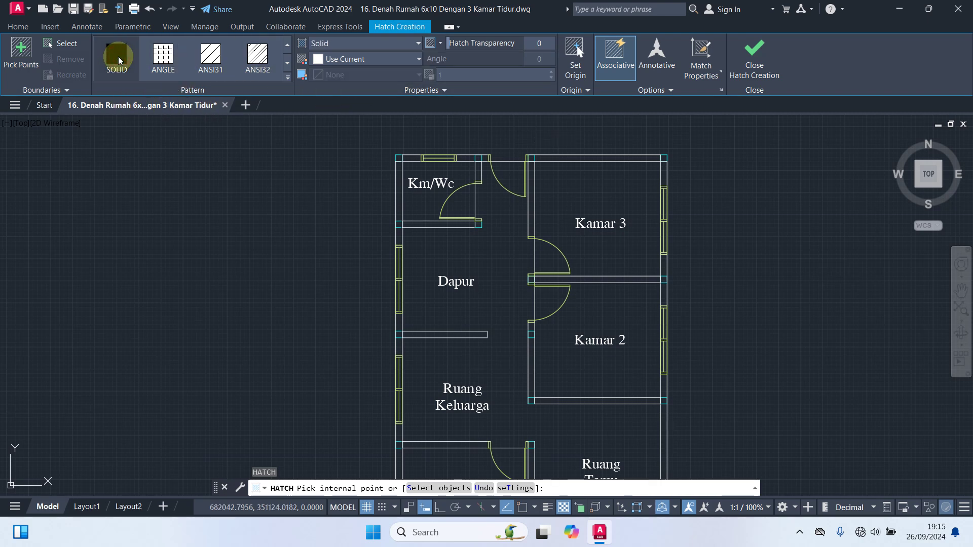
click(288, 77)
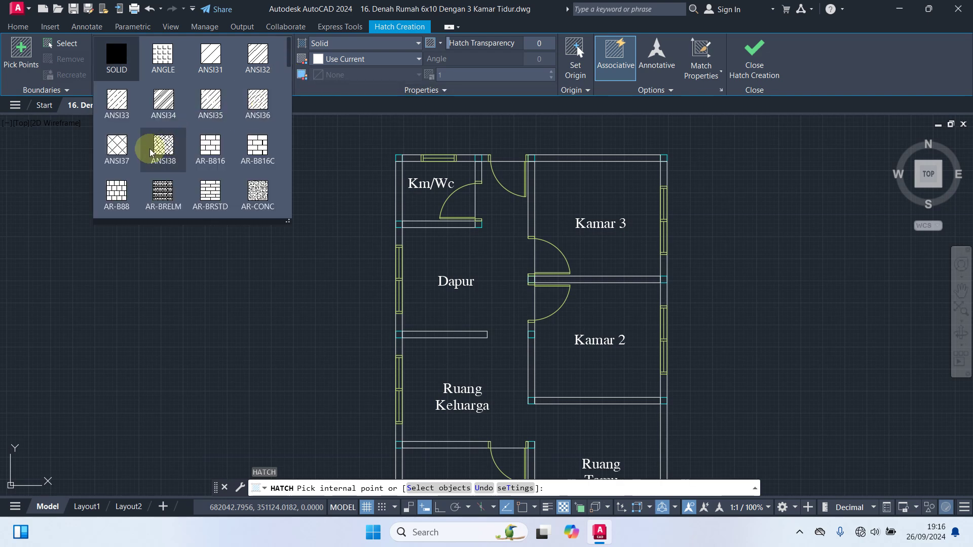
scroll(283, 117, down, 10)
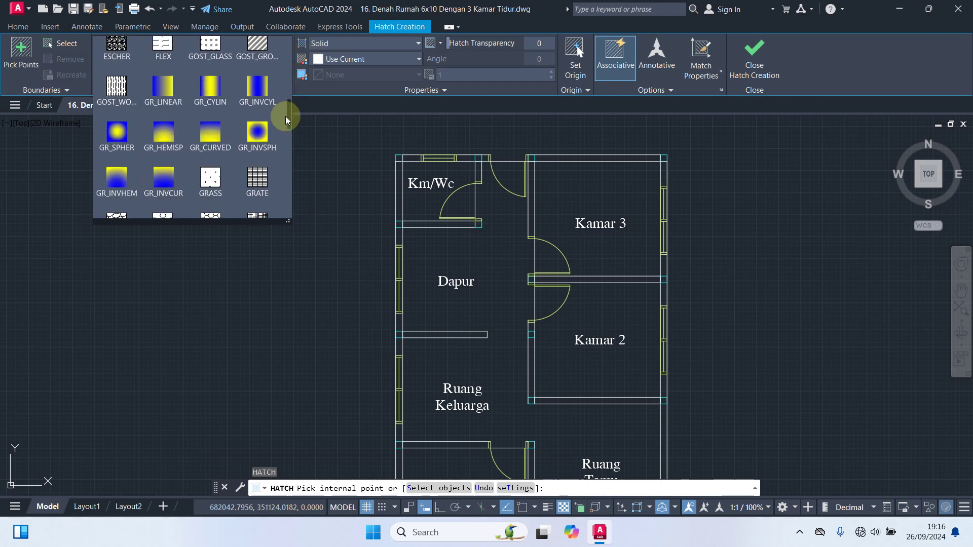
drag(285, 162, 280, 27)
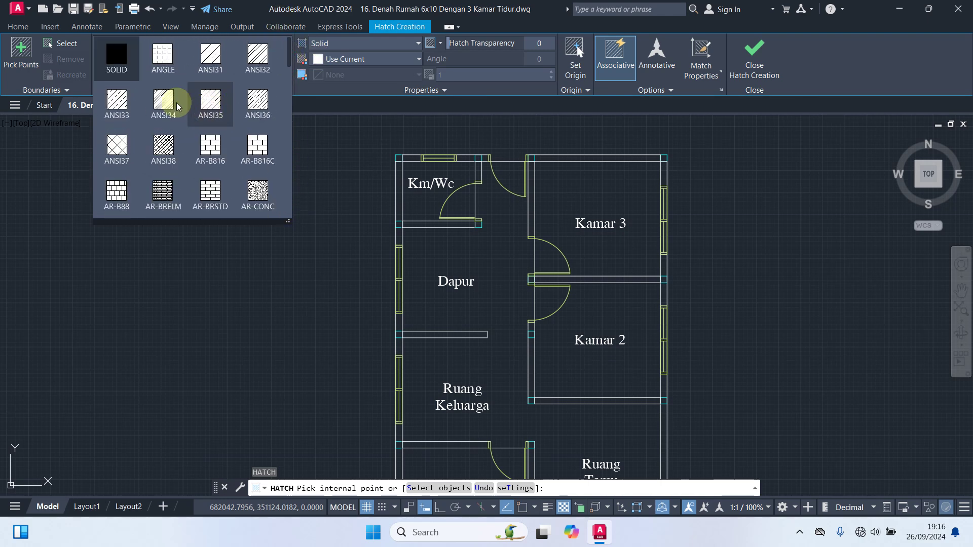
click(122, 57)
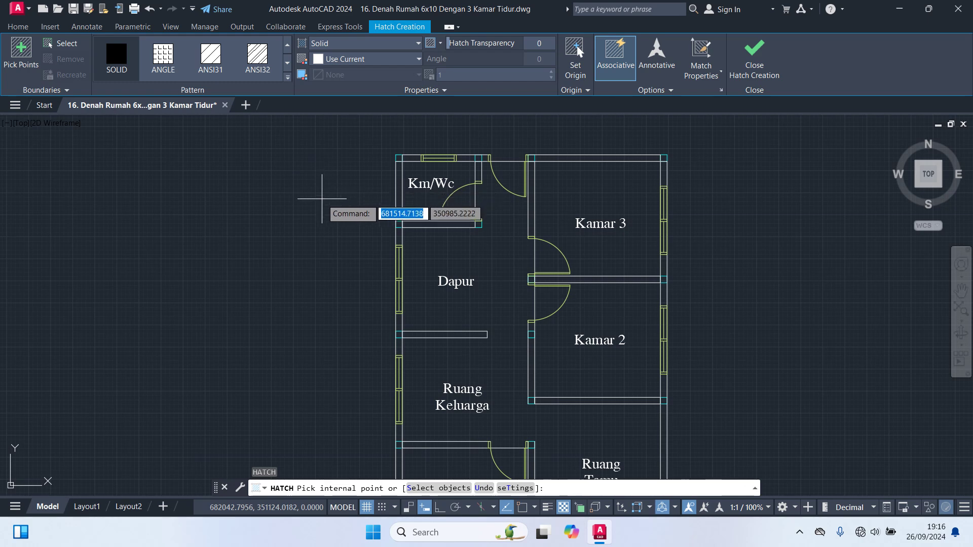
Fill the four column squares along the rear wall, from the Km/Wc corner to the outer Kamar 3 corner, with the solid hatch.
scroll(304, 218, up, 4)
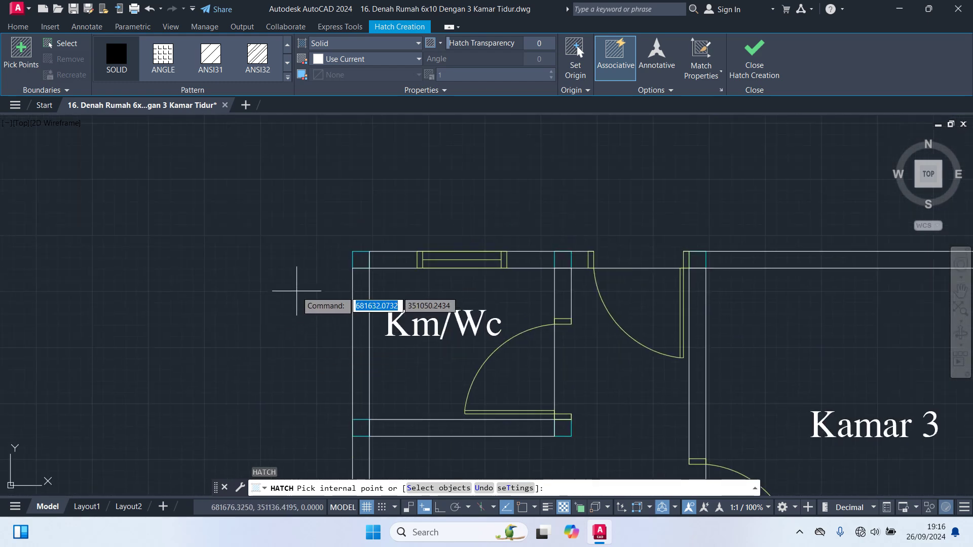
scroll(319, 288, up, 2)
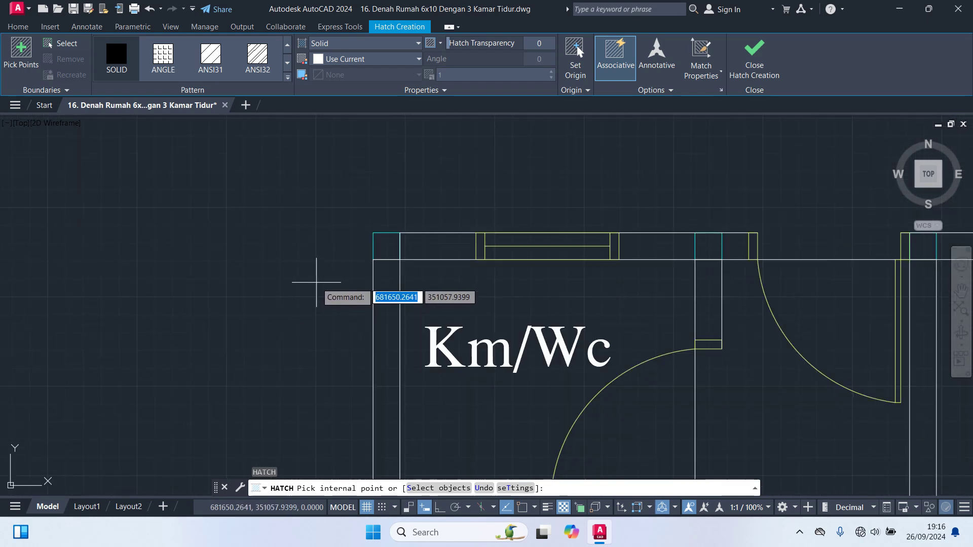
click(387, 247)
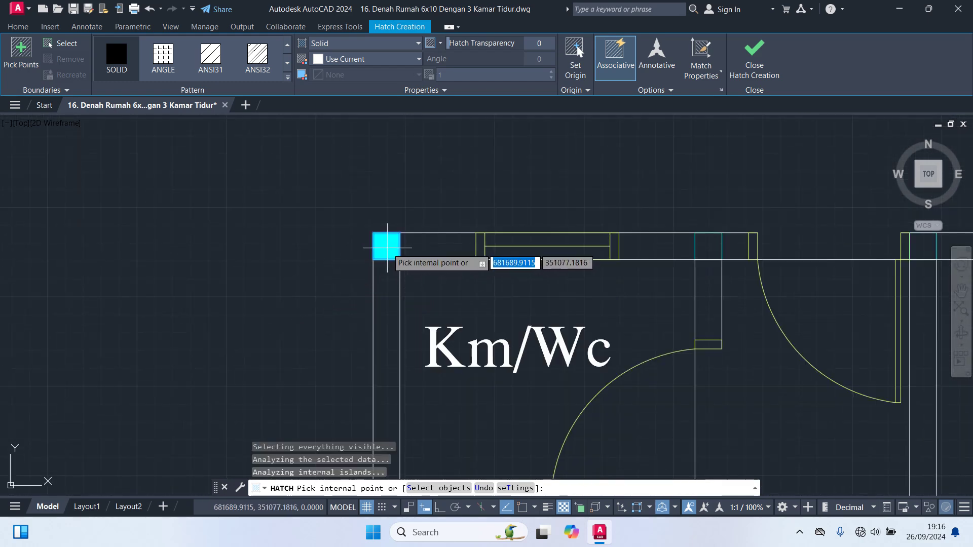
click(706, 248)
scroll(738, 356, down, 2)
middle_drag(736, 356, 370, 273)
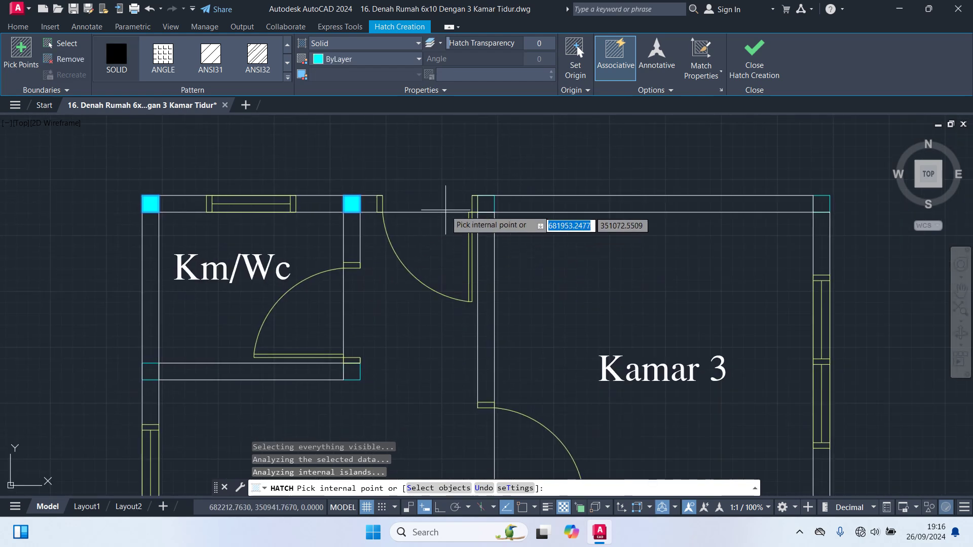
click(485, 204)
click(822, 204)
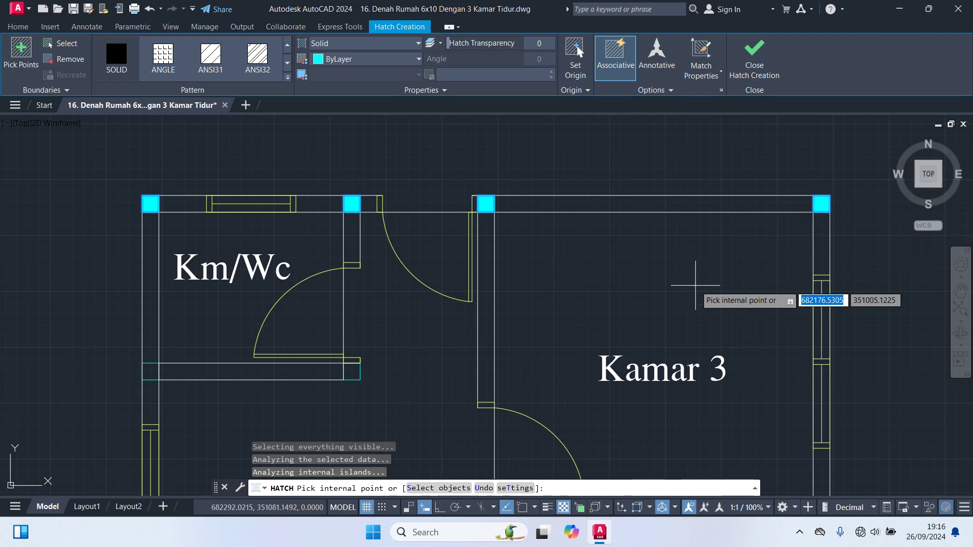
Fill the two columns at the ends of the wall between Km/Wc and Dapur with the solid hatch.
middle_drag(695, 285, 775, 199)
click(430, 285)
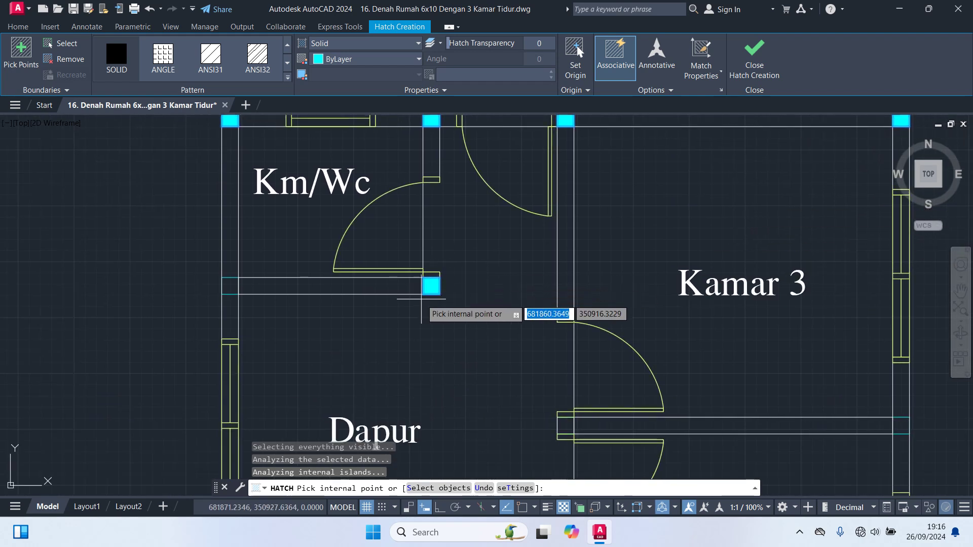
click(231, 286)
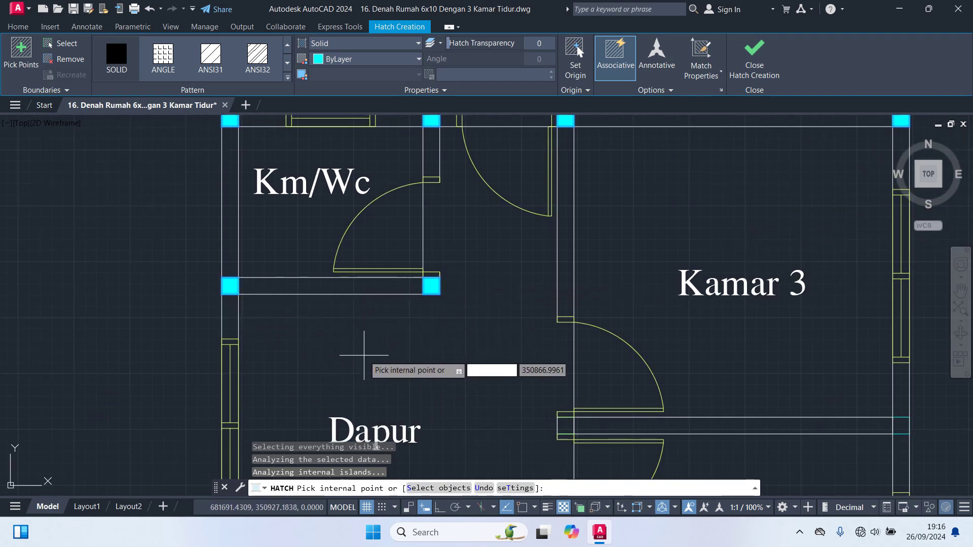
Add the solid fill to the columns at both ends of the wall between Kamar 3 and Kamar 2.
scroll(364, 355, down, 2)
middle_drag(364, 355, 324, 317)
scroll(671, 399, up, 4)
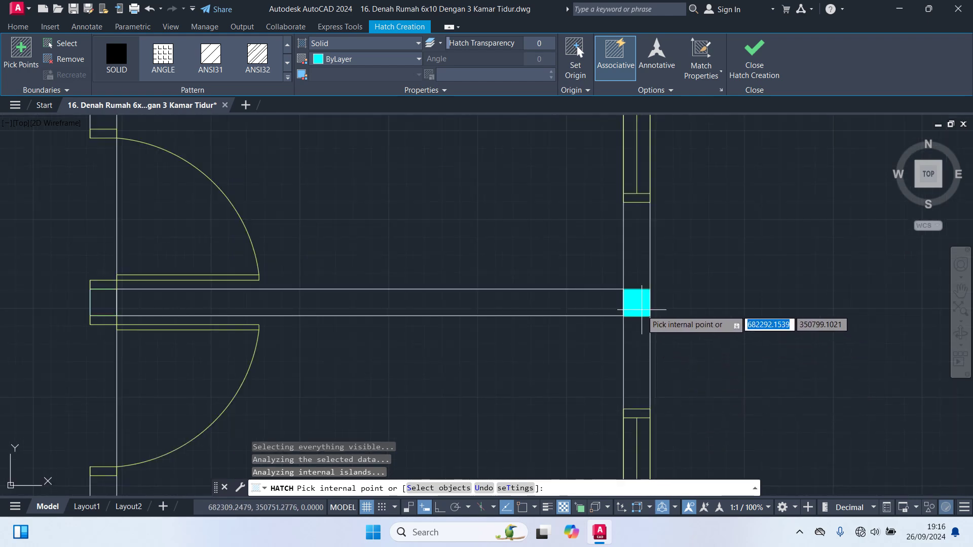
click(642, 303)
scroll(560, 378, down, 2)
scroll(456, 378, up, 2)
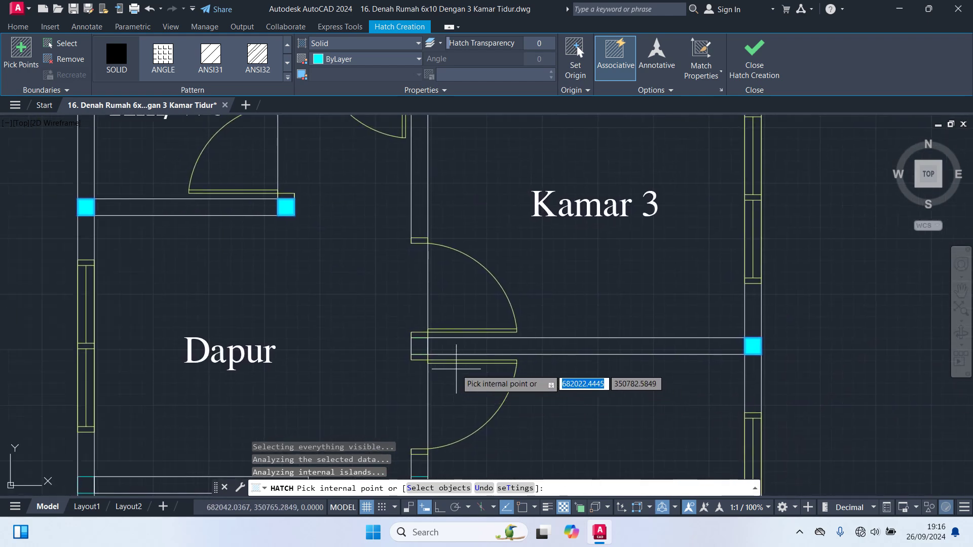
click(421, 343)
scroll(636, 466, down, 2)
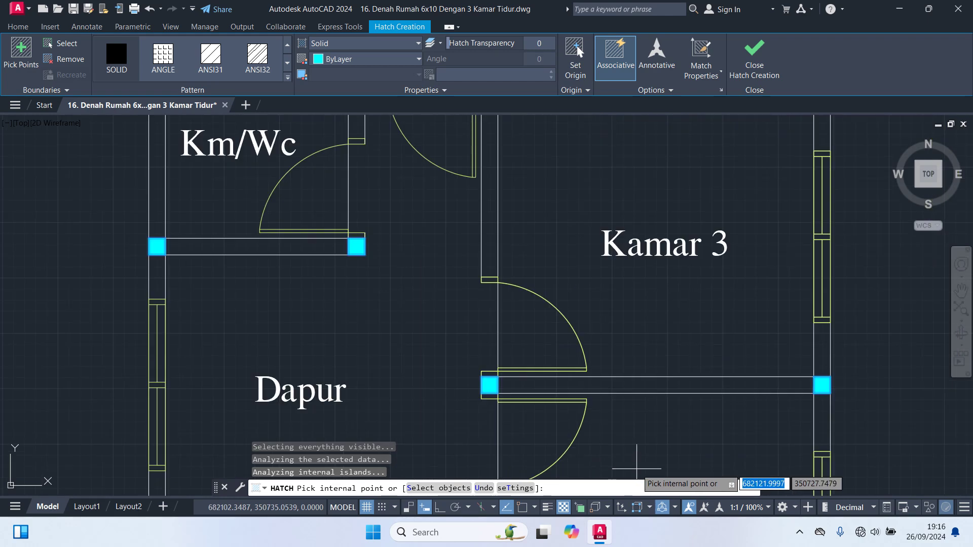
Fill the two columns in line with the partition between Dapur and Ruang Keluarga with the solid hatch.
middle_drag(636, 467, 626, 254)
click(478, 315)
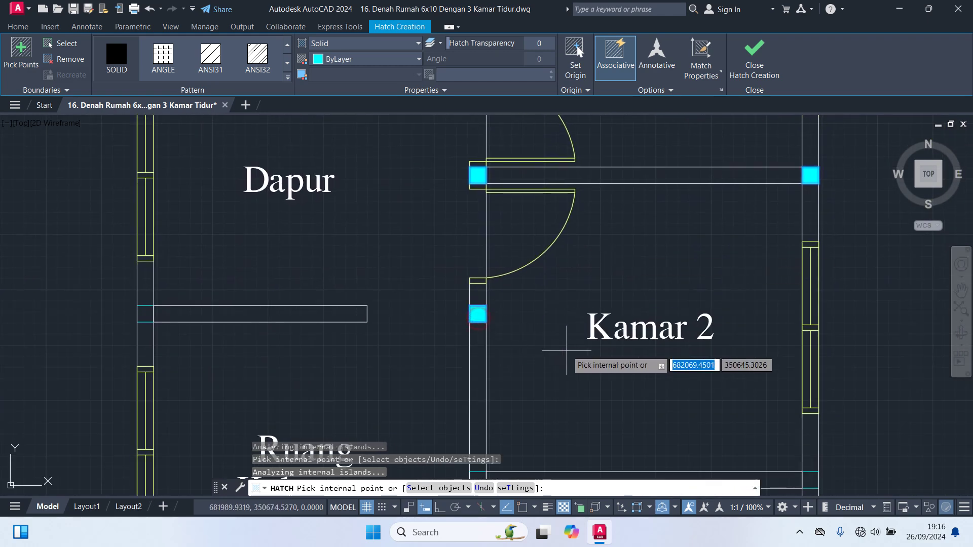
click(153, 314)
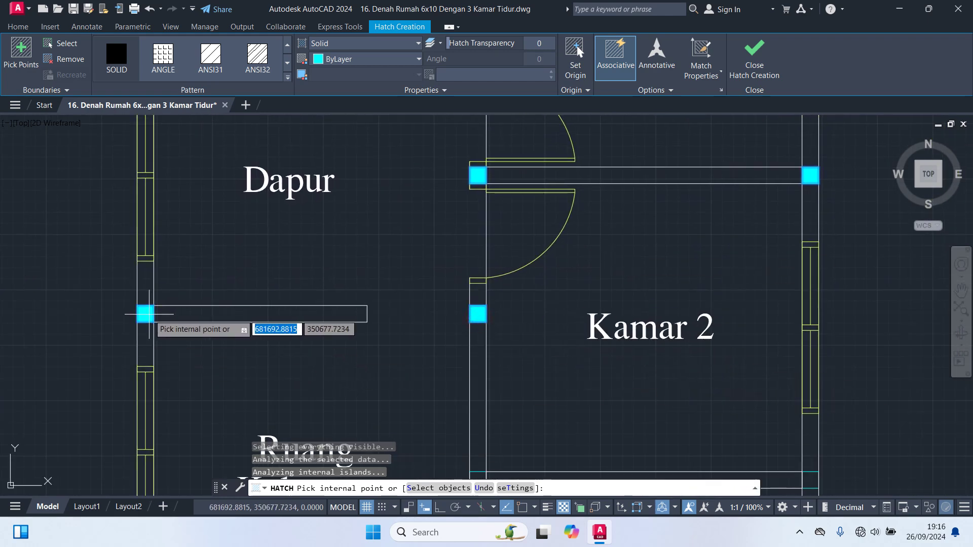
Fill the columns at both ends of the wall between Kamar 2 and Ruang Tamu with the solid hatch.
scroll(230, 391, down, 2)
middle_drag(338, 405, 391, 303)
scroll(358, 351, up, 4)
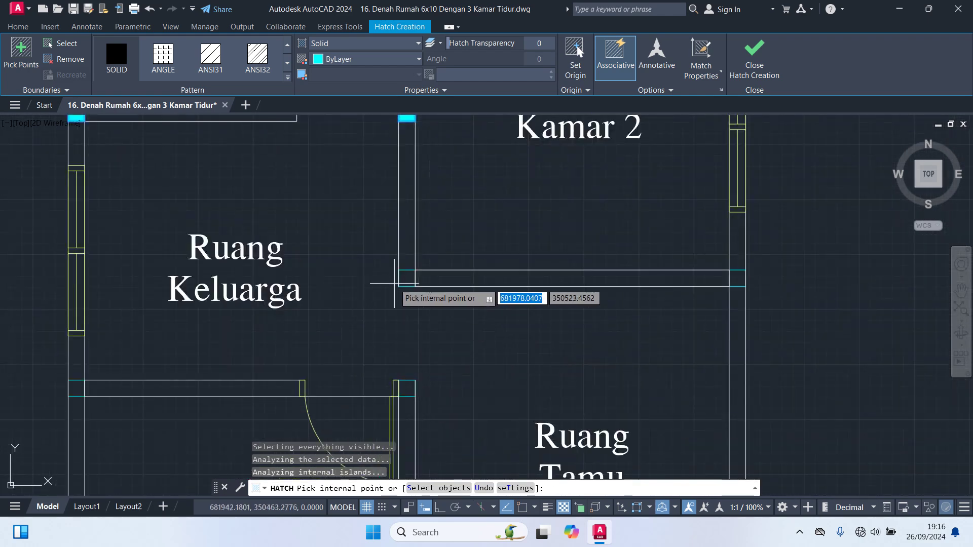
click(404, 283)
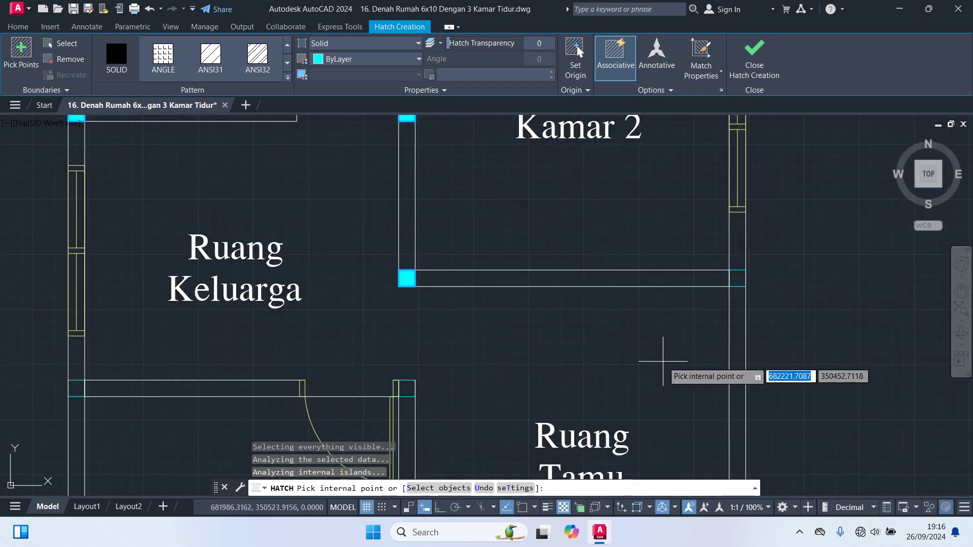
click(736, 279)
Add the solid fill to the two columns on the wall between Ruang Keluarga and Kamar 1.
scroll(651, 363, down, 2)
scroll(493, 329, up, 2)
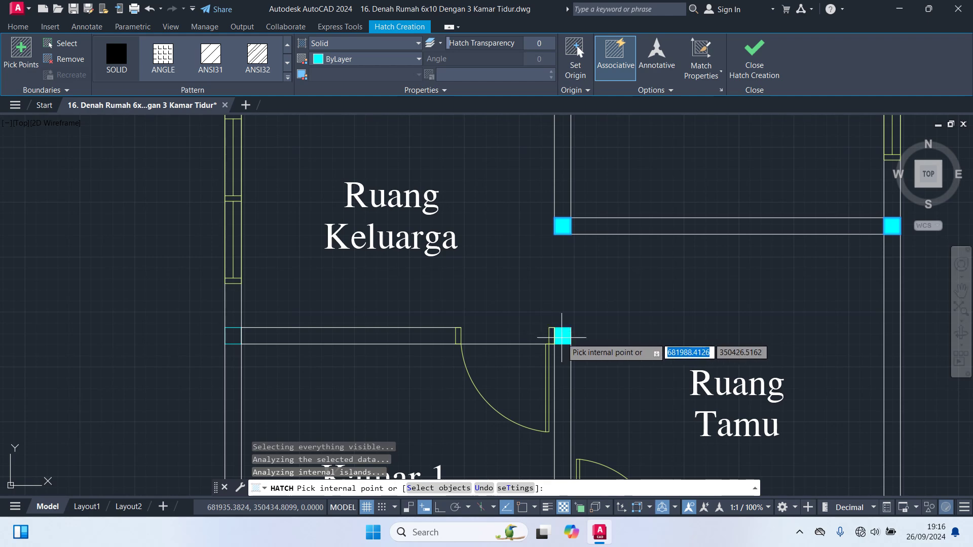
click(561, 336)
click(231, 336)
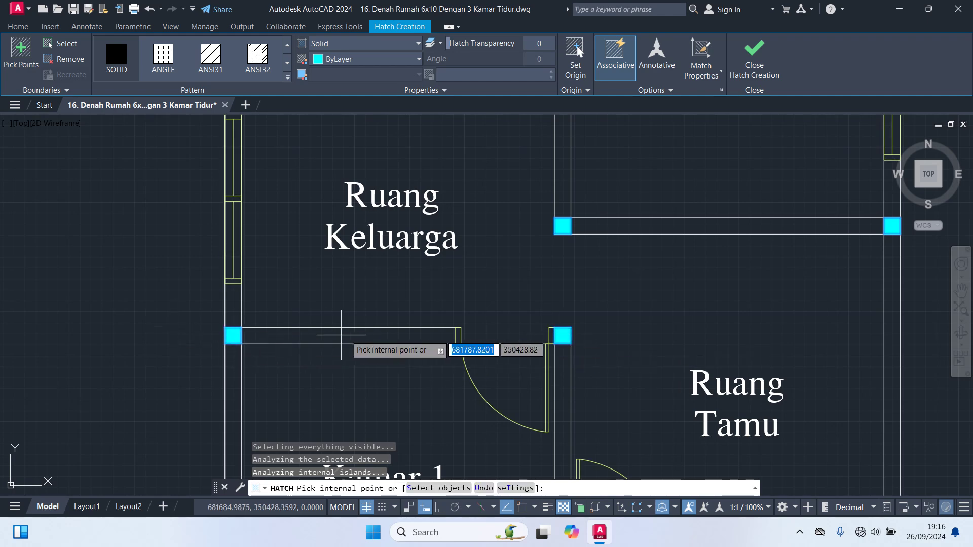
Fill the two columns at the ends of the wall between Ruang Tamu and Teras with the solid hatch.
scroll(341, 334, down, 2)
scroll(520, 324, up, 3)
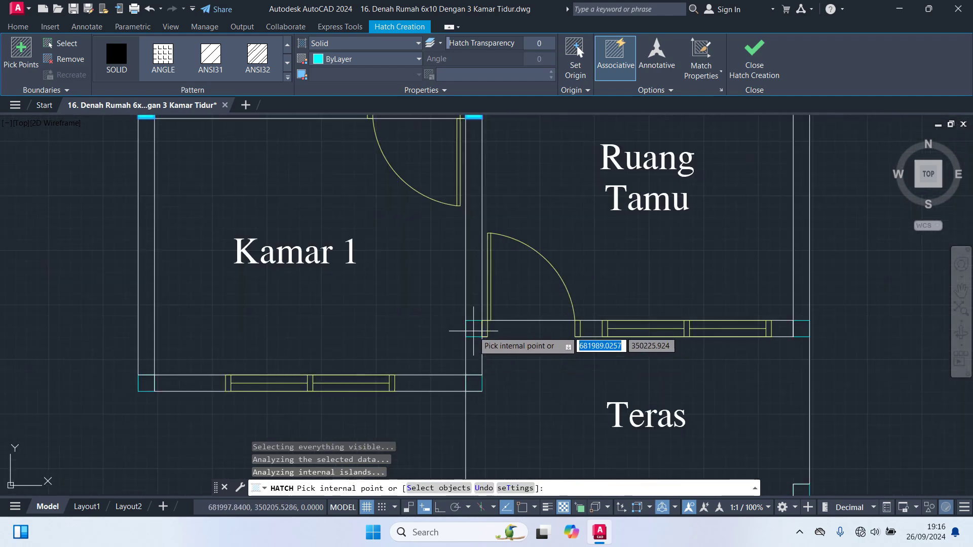
click(474, 330)
click(801, 328)
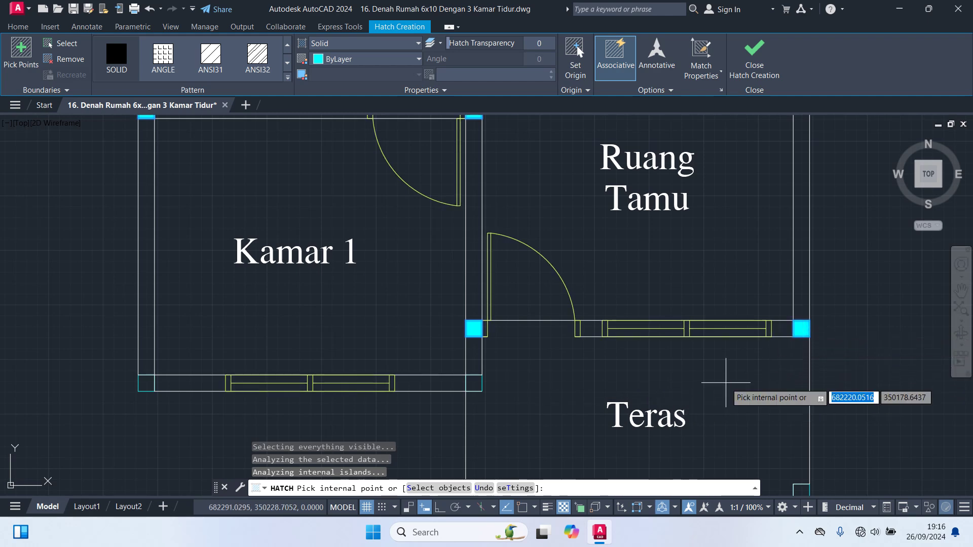
Fill the two columns of Kamar 1's front wall and the two front corner columns of Teras with the solid hatch.
scroll(709, 390, down, 2)
click(375, 332)
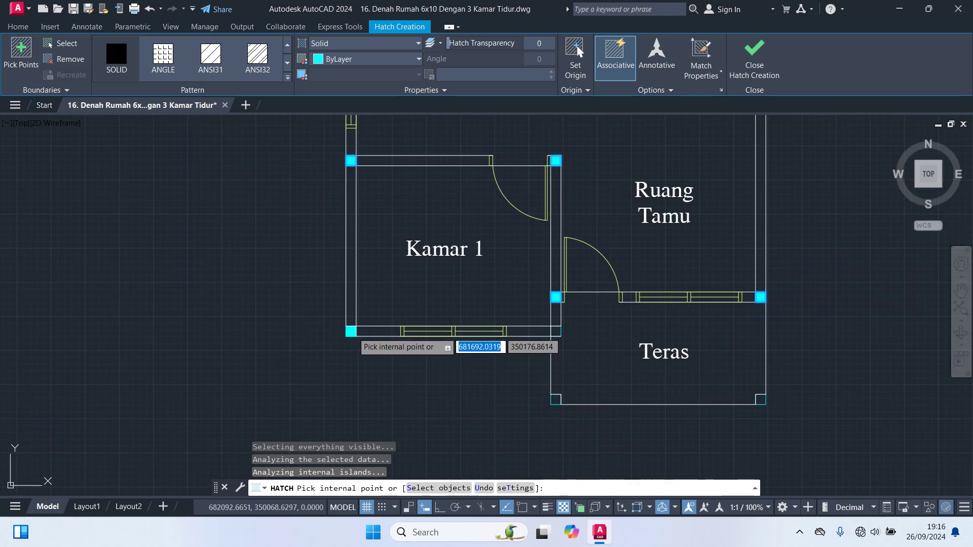
click(557, 331)
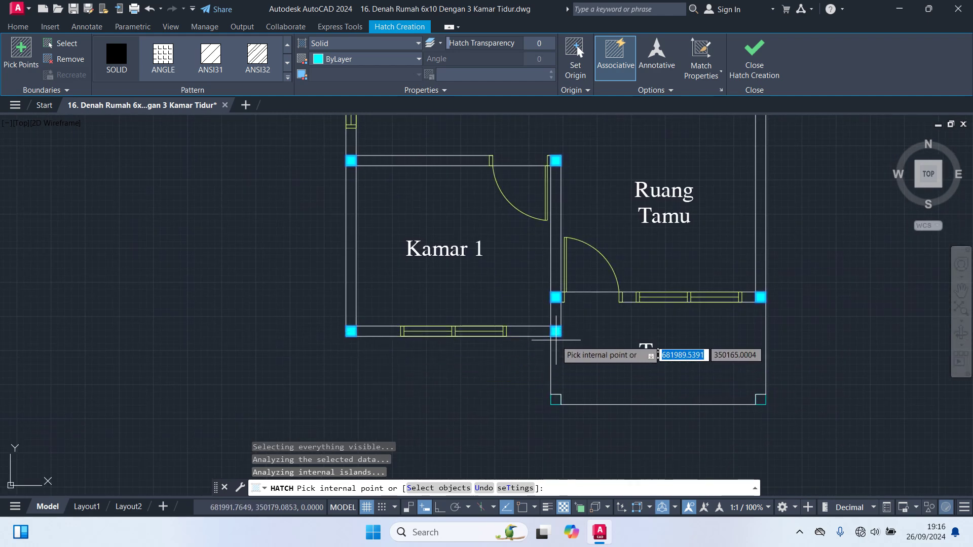
click(555, 399)
click(760, 400)
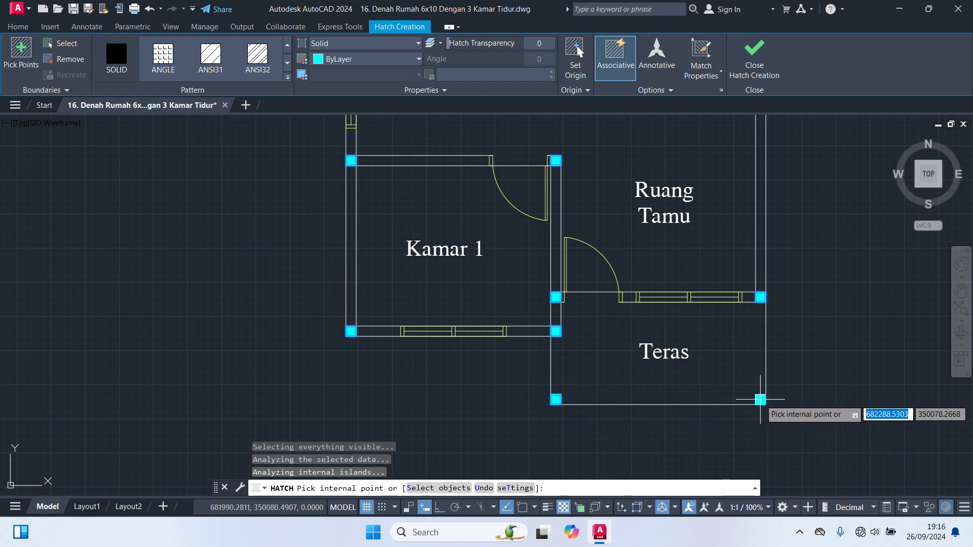
Finish the solid column hatch and make Dinding the current layer.
scroll(756, 405, down, 5)
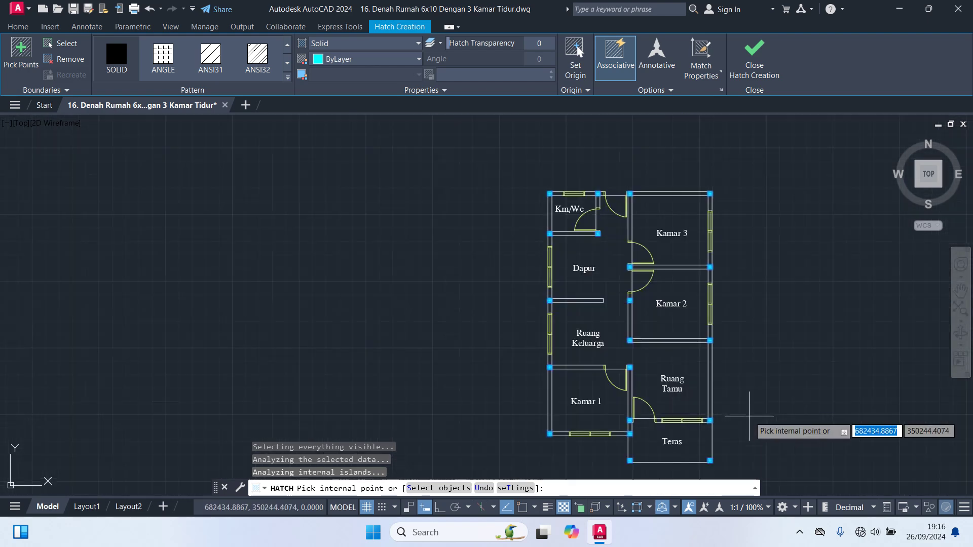
key(Return)
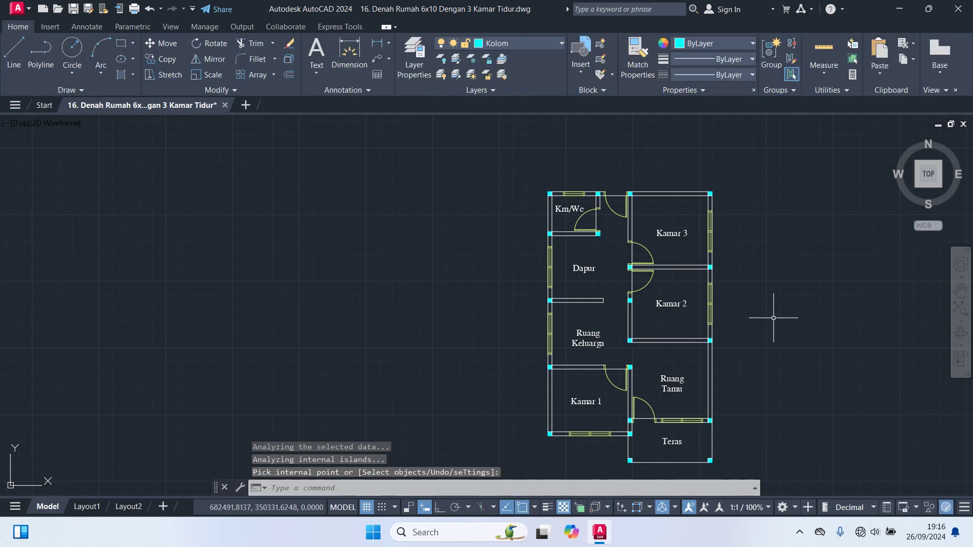
click(523, 40)
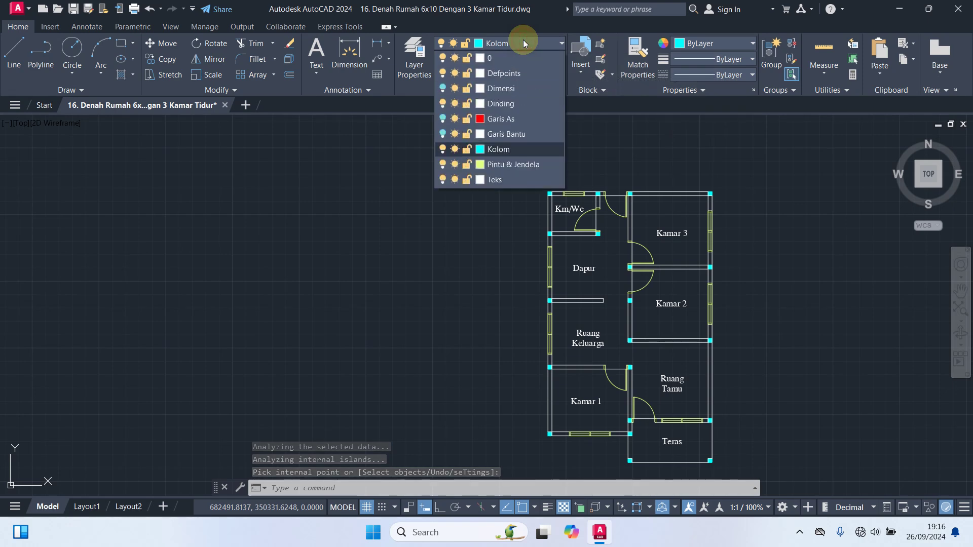
click(502, 105)
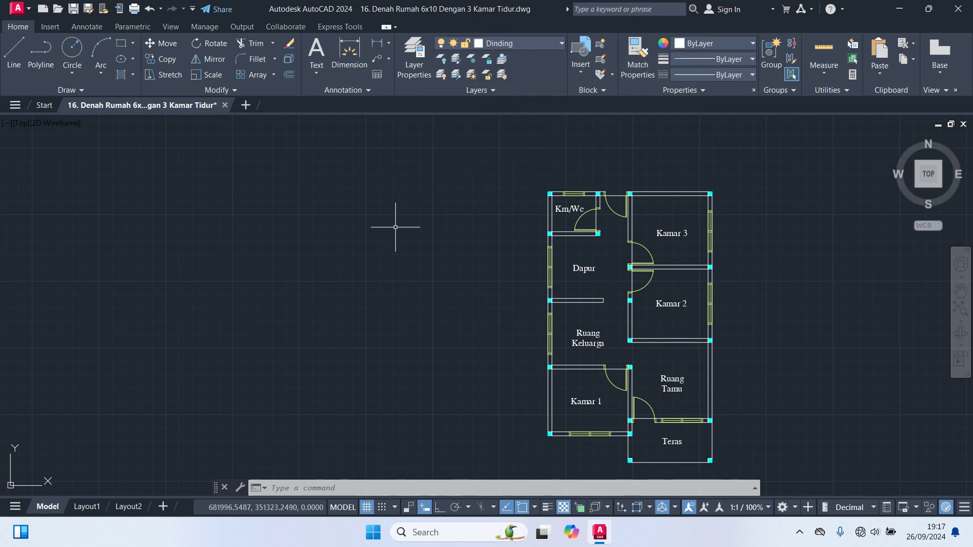
Start a new hatch on the Dinding layer using the ANSI32 pattern.
key(Return)
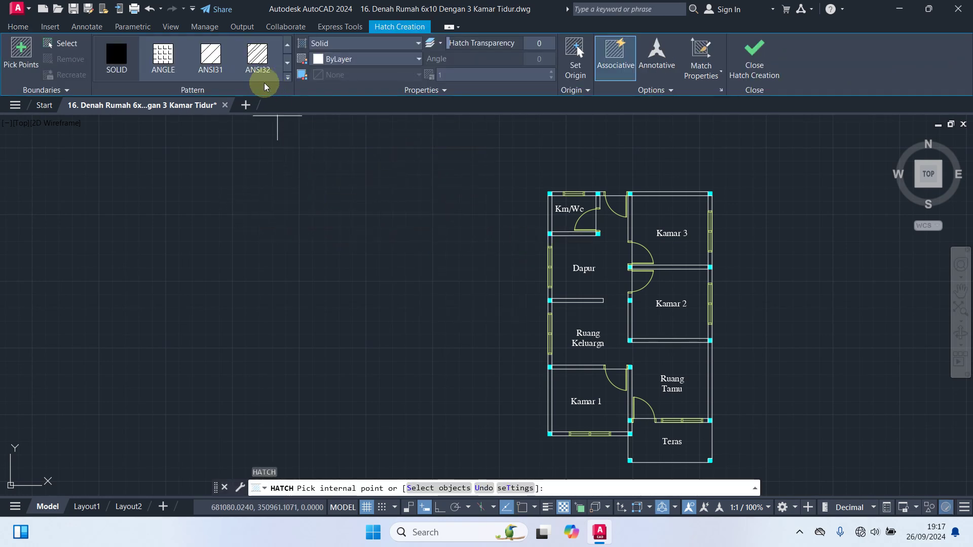
click(259, 56)
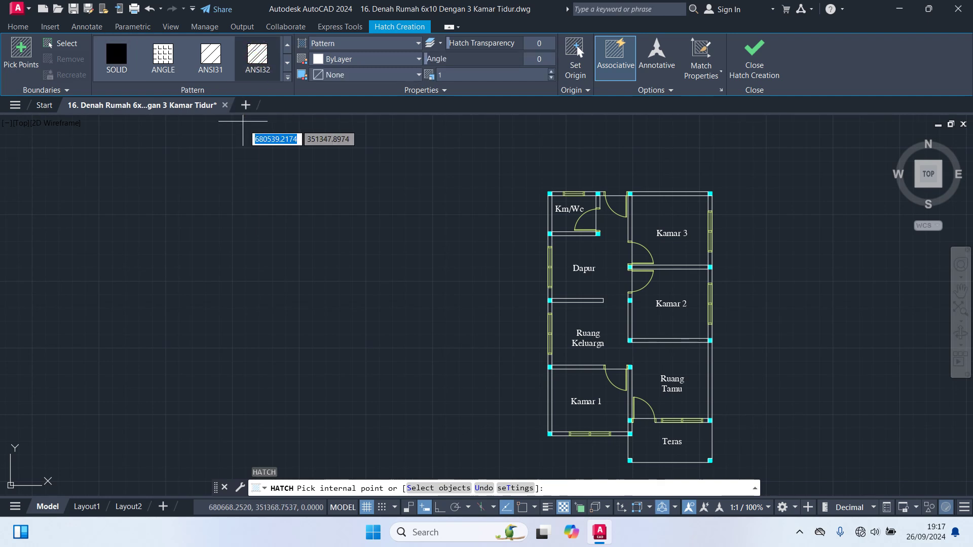
click(287, 77)
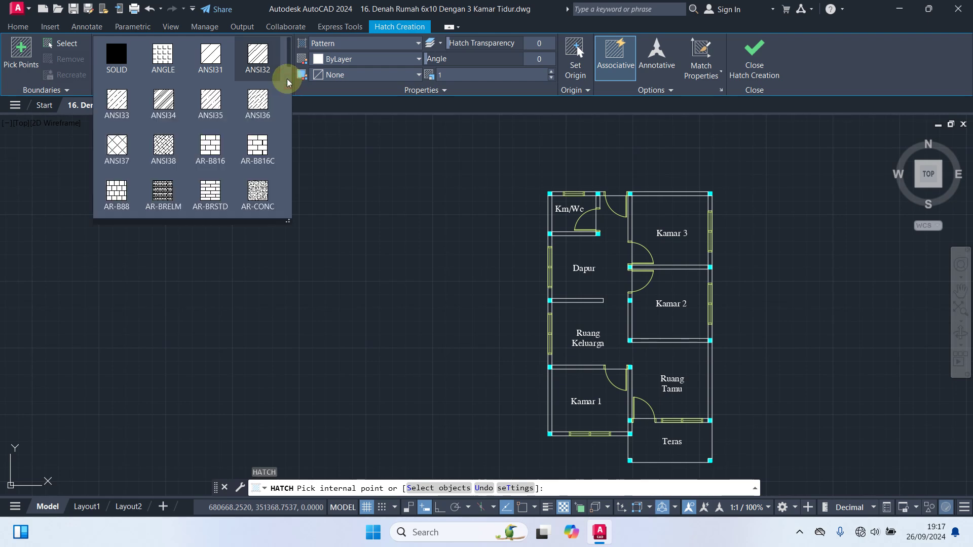
mouse_move(287, 64)
mouse_down()
mouse_move(284, 201)
mouse_move(284, 56)
mouse_up()
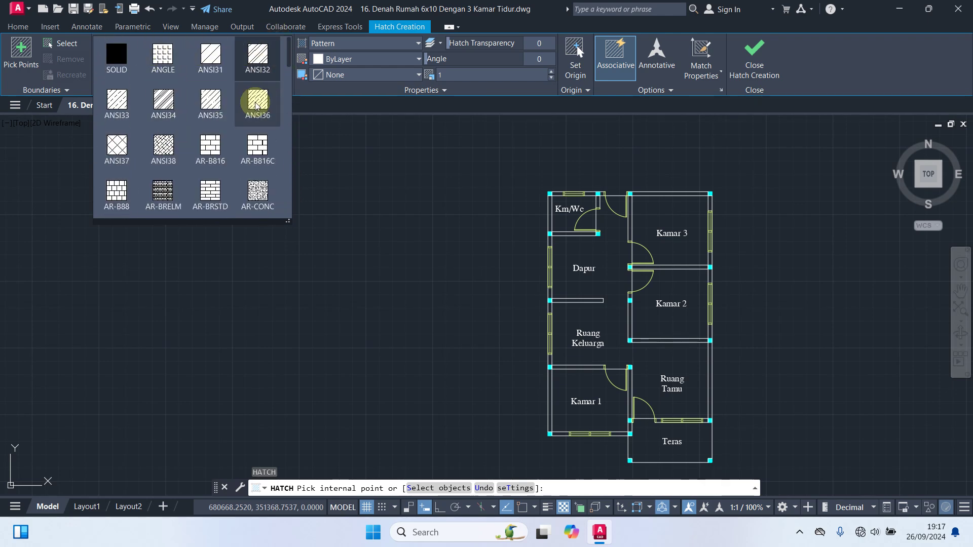
click(250, 59)
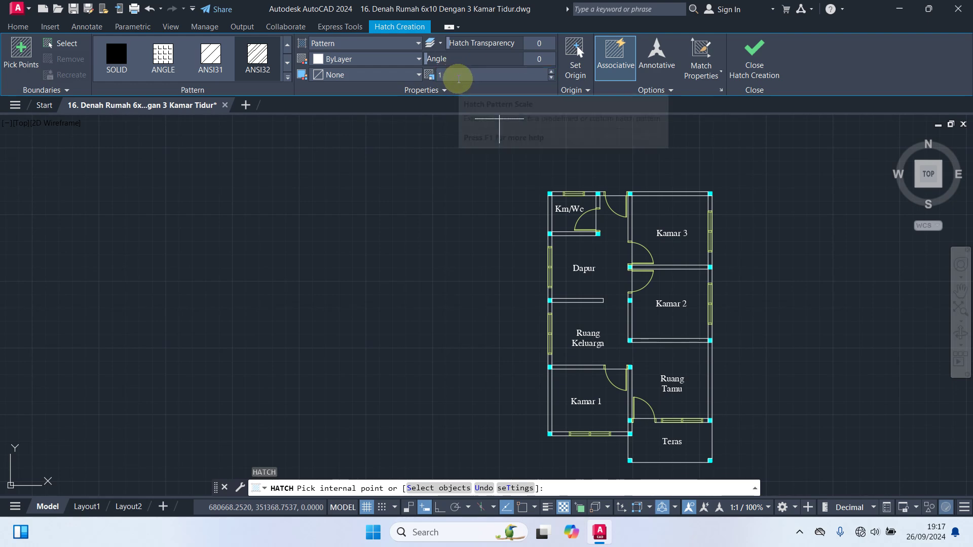
Hatch the Km/Wc walls with ANSI32, including the outer wall segment below it that runs to Dapur's window.
scroll(456, 254, up, 6)
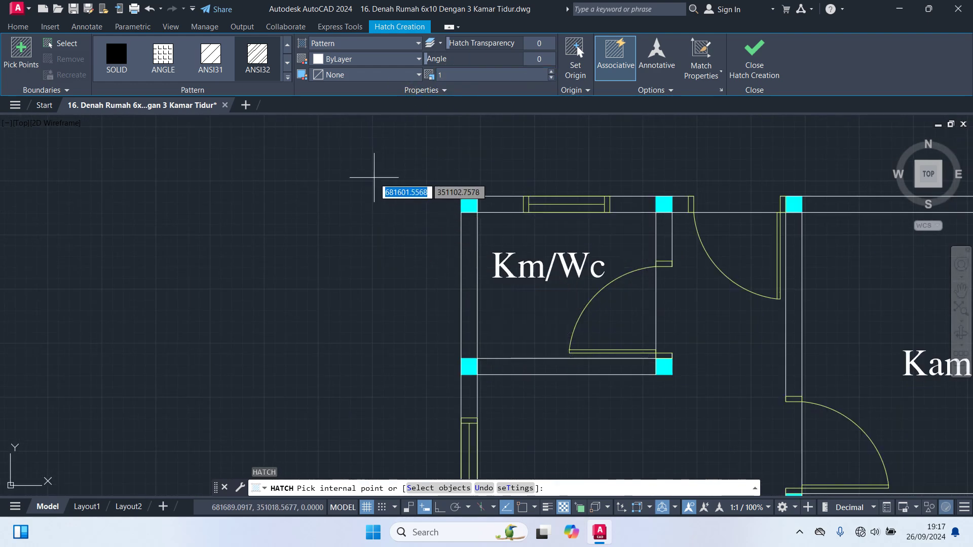
click(506, 202)
click(622, 204)
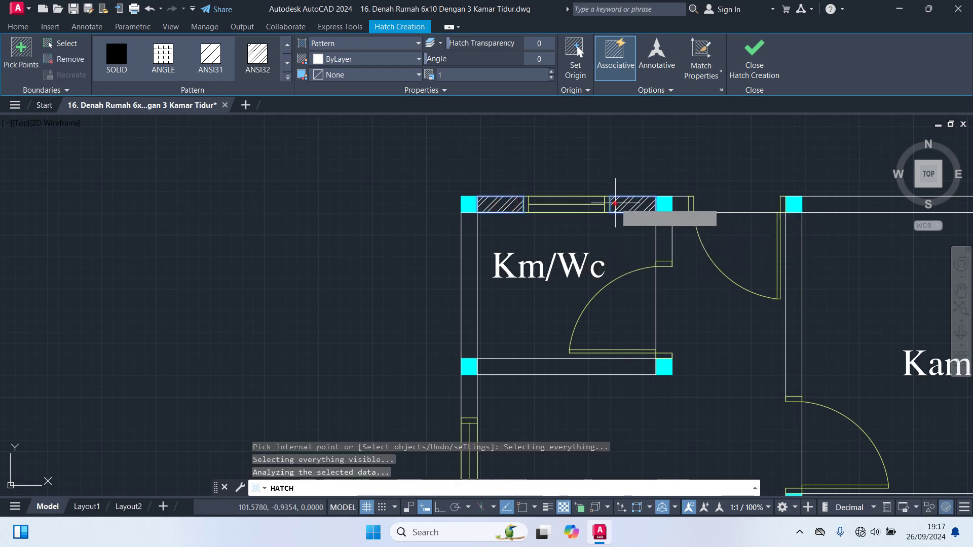
click(665, 249)
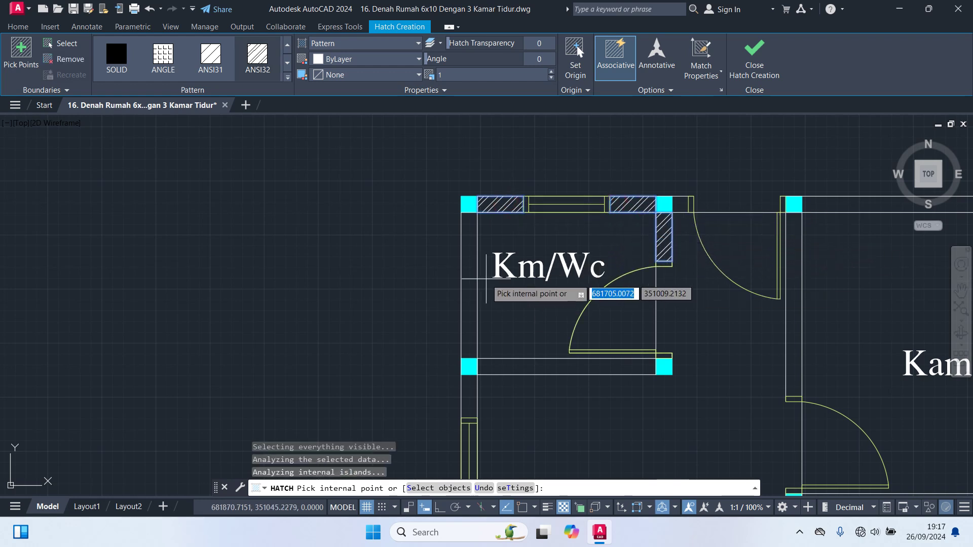
click(472, 281)
click(583, 366)
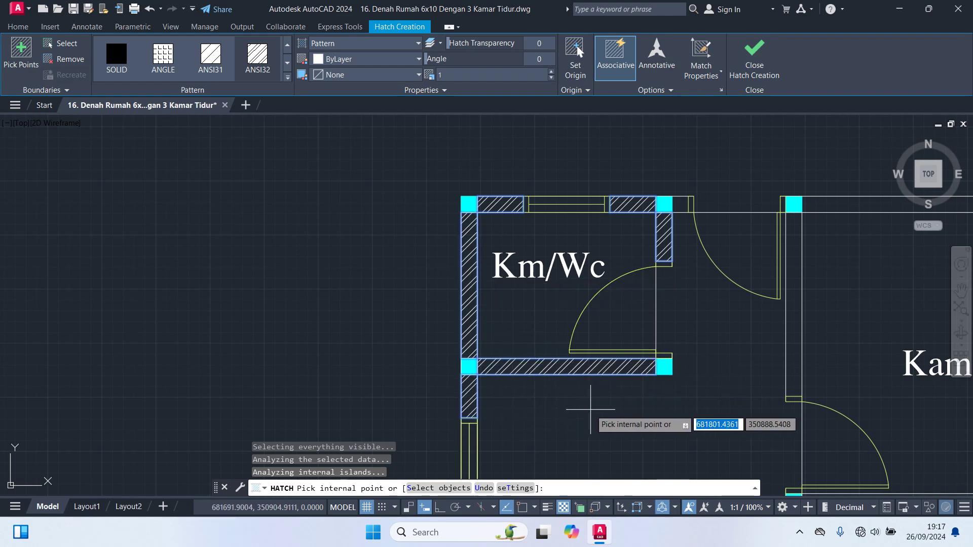
Hatch Kamar 3's door-side wall and its rear wall with ANSI32.
middle_drag(590, 411, 443, 395)
click(647, 346)
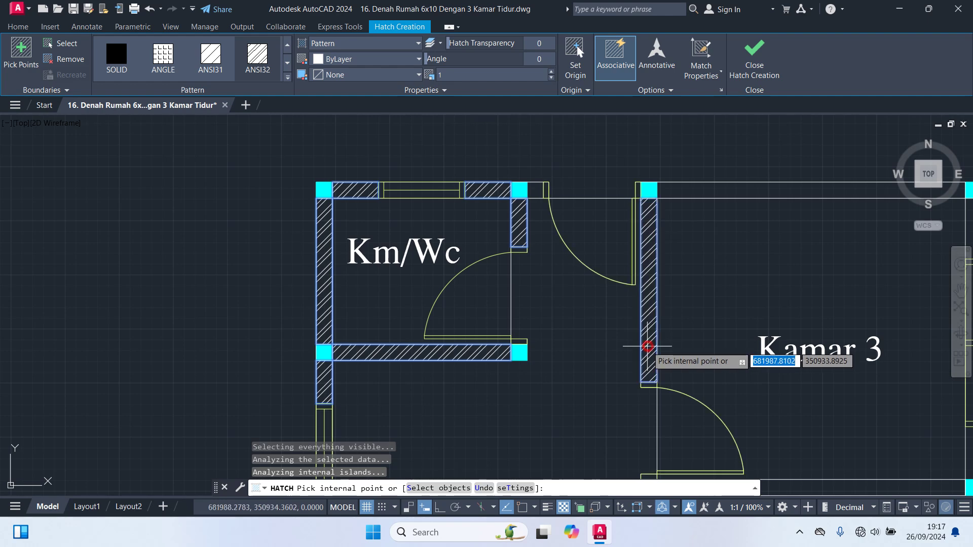
mouse_move(693, 273)
middle_down()
mouse_move(573, 302)
mouse_move(417, 319)
middle_up()
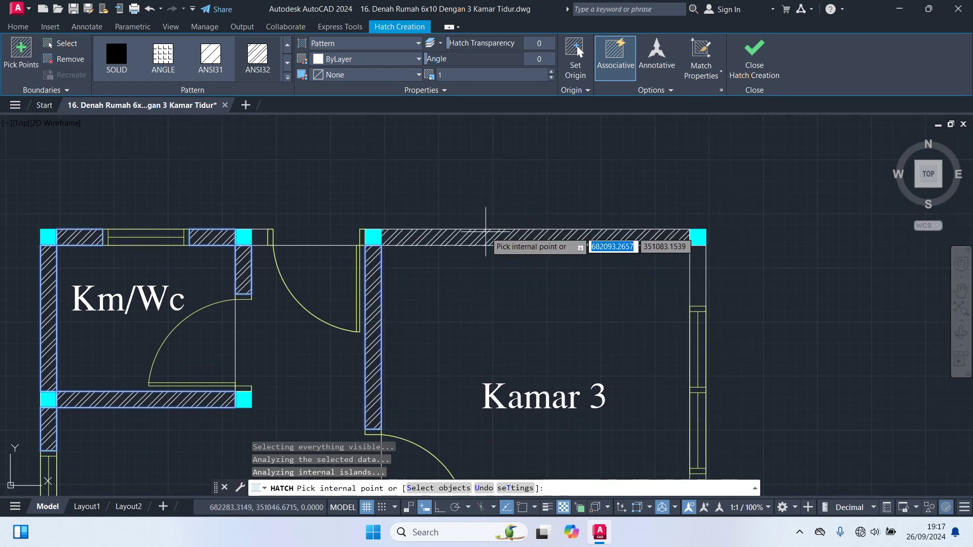
click(527, 238)
Hatch Kamar 3's outer side wall on both sides of its window, plus the adjoining segment above Kamar 2's window.
scroll(760, 329, down, 2)
middle_drag(750, 316, 739, 219)
scroll(753, 343, up, 2)
click(687, 336)
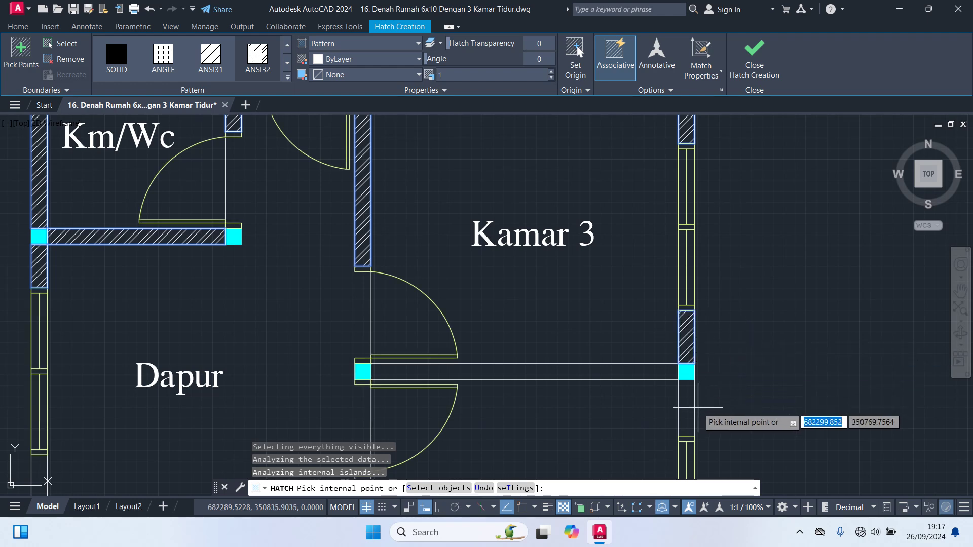
scroll(764, 385, down, 2)
middle_drag(764, 384, 781, 313)
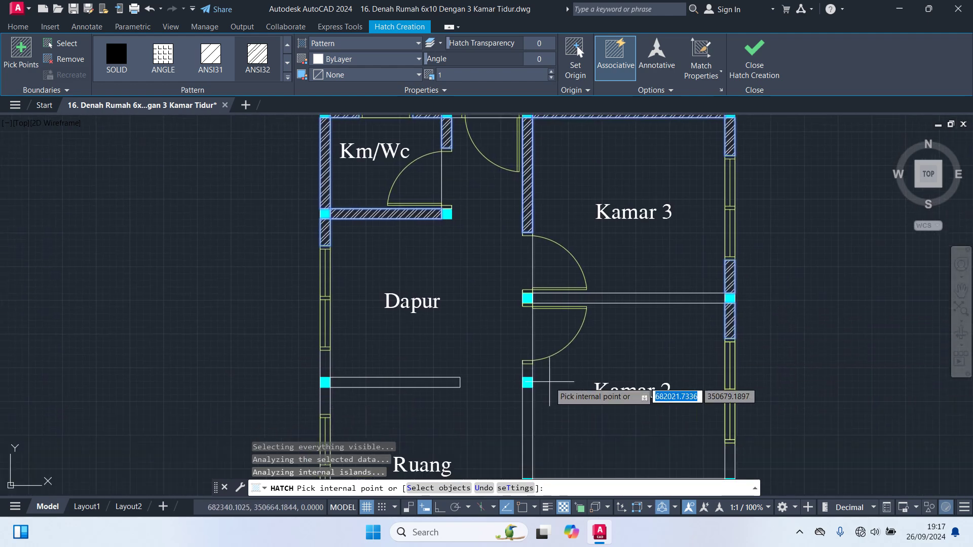
Hatch the Dapur–Ruang Keluarga partition with its adjoining outer wall segments, the Kamar 3–Kamar 2 wall and the short piece beside Kamar 2's door.
click(433, 384)
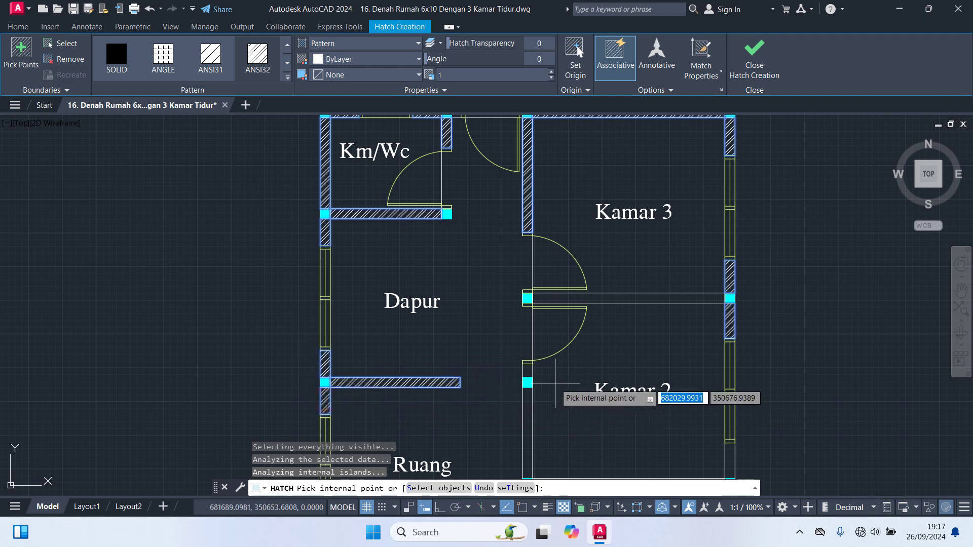
click(616, 299)
middle_drag(570, 407, 587, 311)
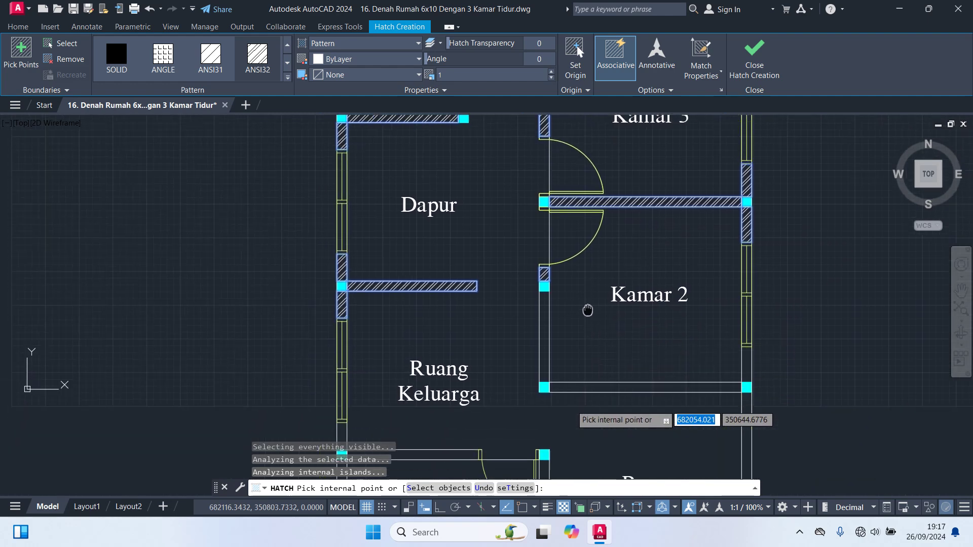
Hatch Kamar 2's walls facing Ruang Keluarga and Ruang Tamu, and the outer wall from its window down along Ruang Tamu.
click(544, 326)
click(628, 386)
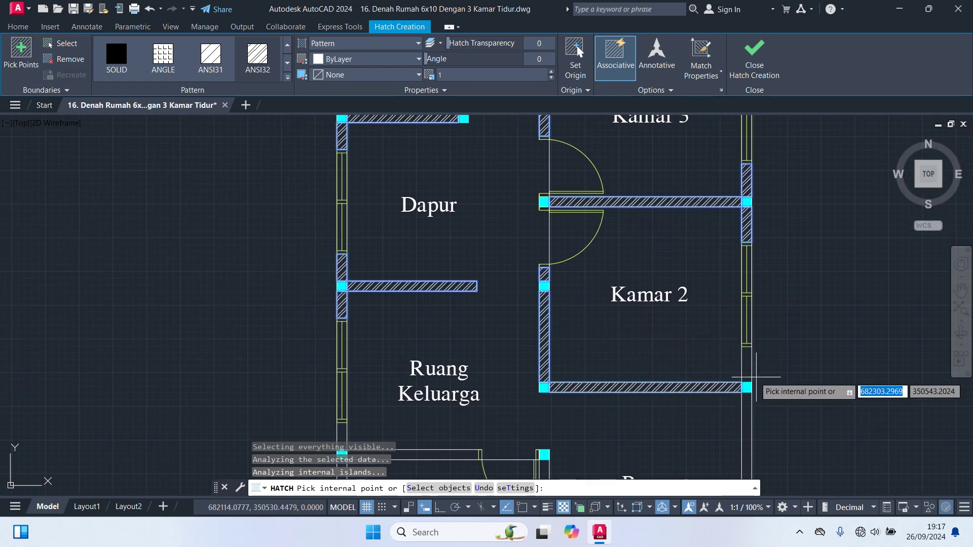
middle_drag(781, 386, 769, 290)
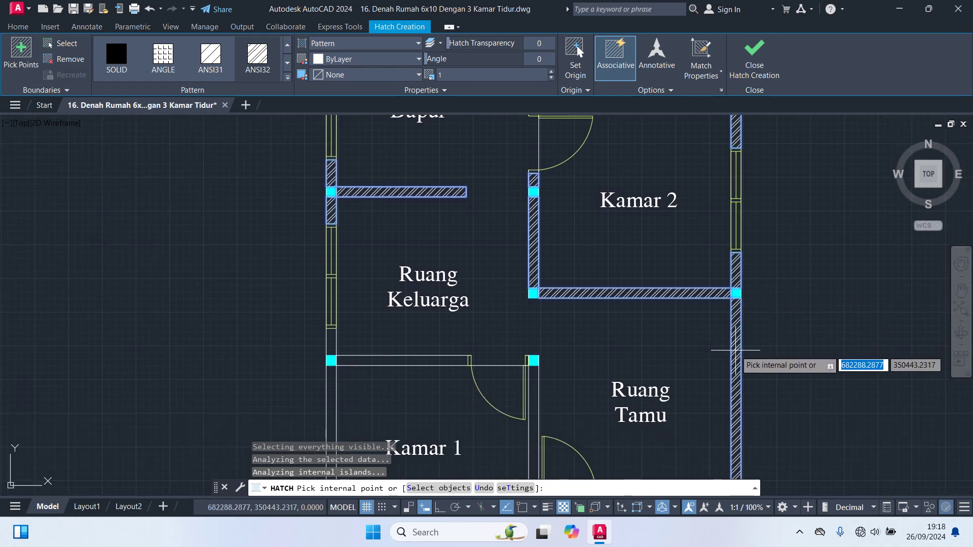
Hatch all walls around Kamar 1, the outer segment below Ruang Keluarga's window and the short wall between Kamar 1 and Teras.
click(415, 361)
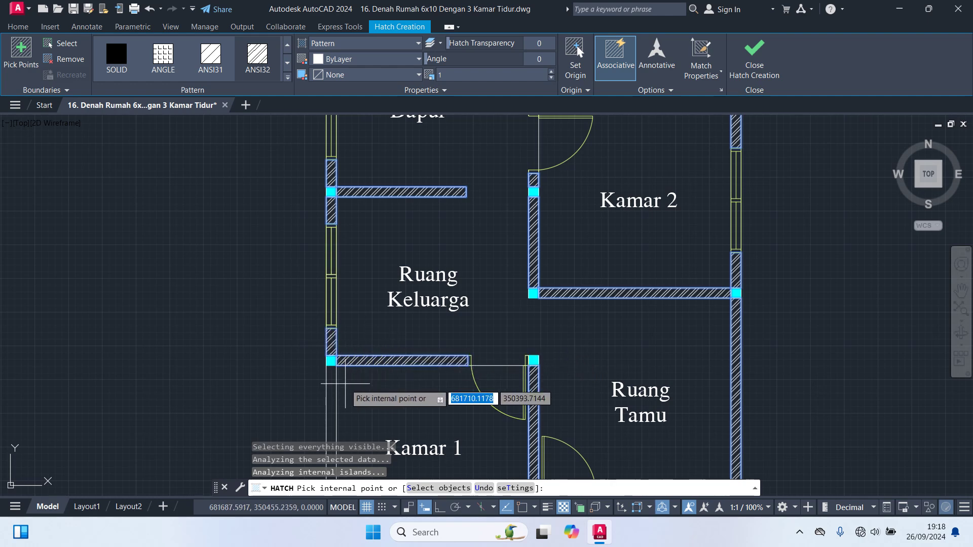
middle_drag(442, 425, 464, 240)
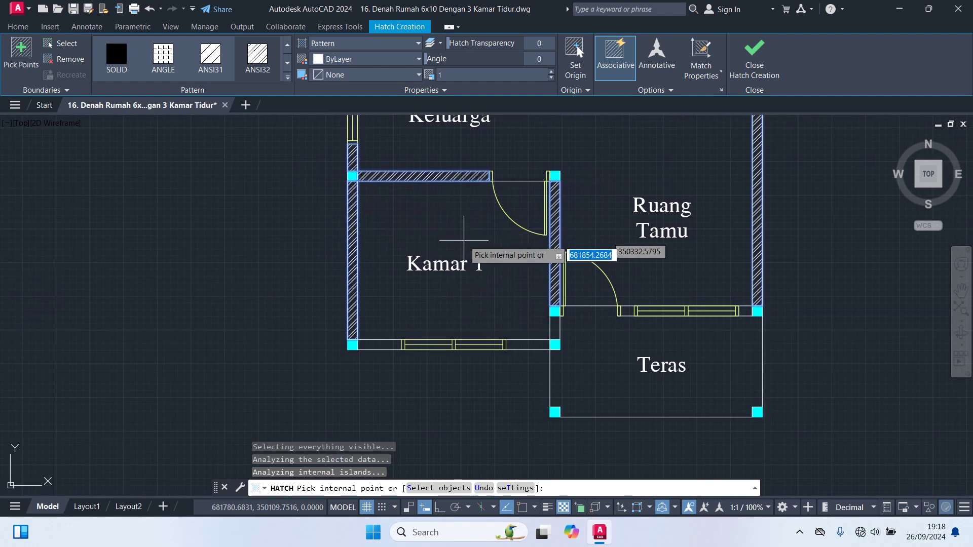
click(379, 344)
click(524, 345)
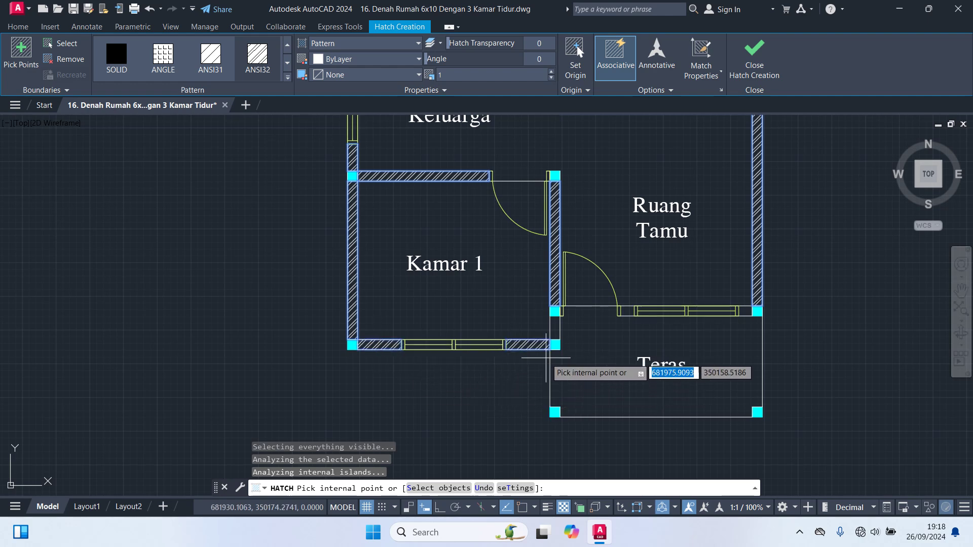
click(572, 337)
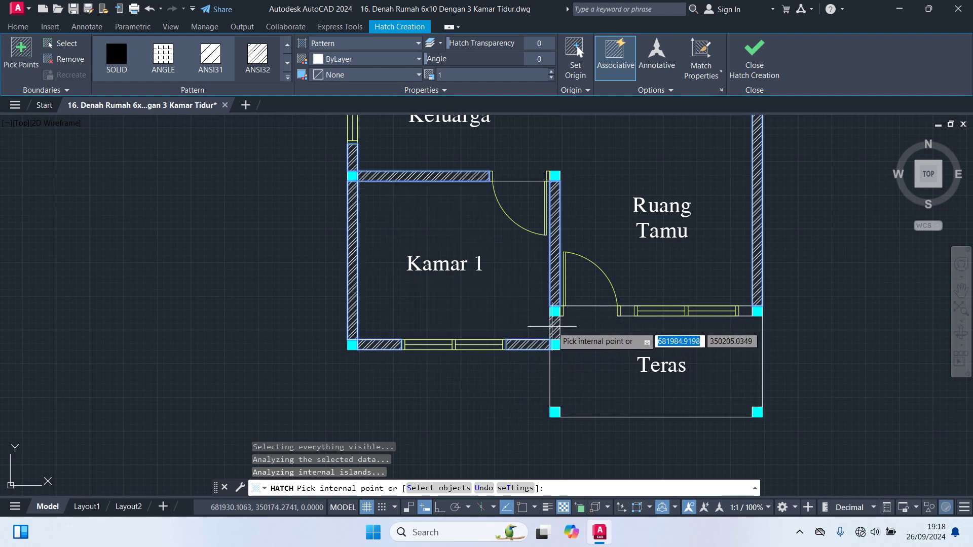
Hatch the wall pieces on both sides of the window between Ruang Tamu and Teras.
scroll(623, 319, up, 4)
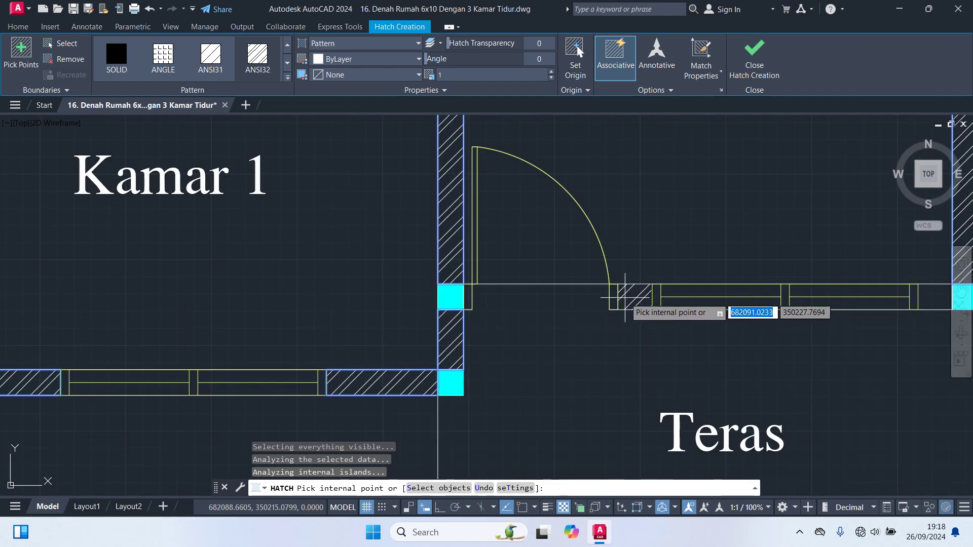
scroll(627, 297, down, 5)
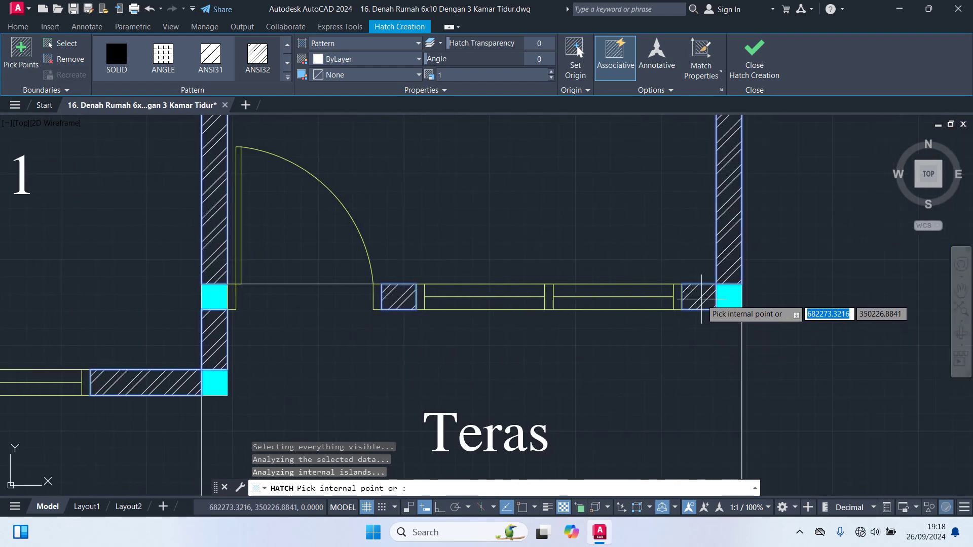
scroll(757, 365, down, 2)
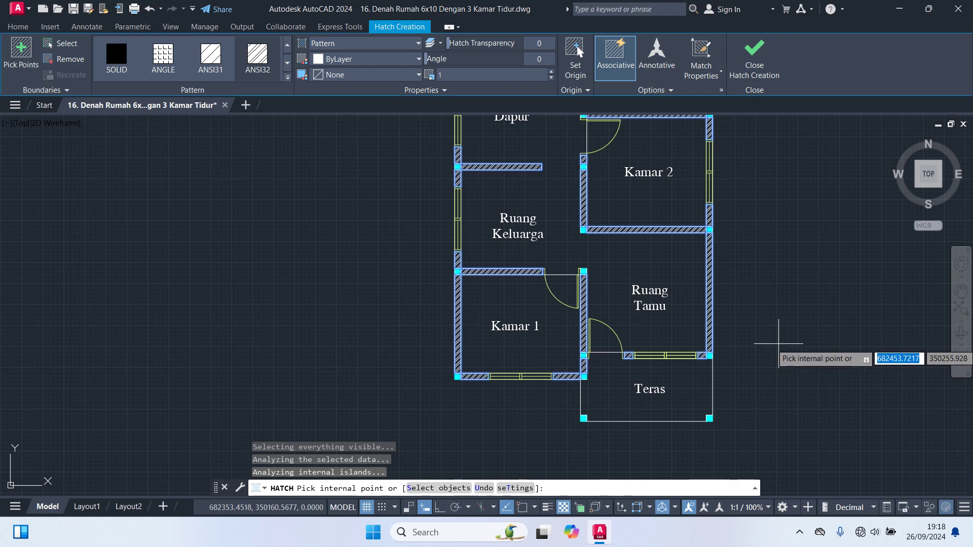
Hatch the short wall piece between the Km/Wc corner column and the rear door, and finish the wall hatch.
middle_drag(760, 354, 705, 405)
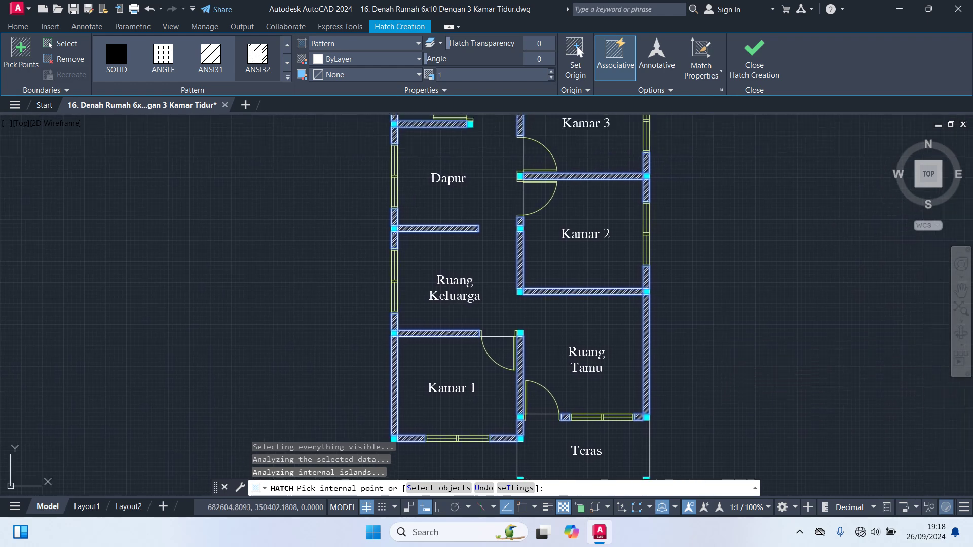
middle_drag(723, 327, 705, 451)
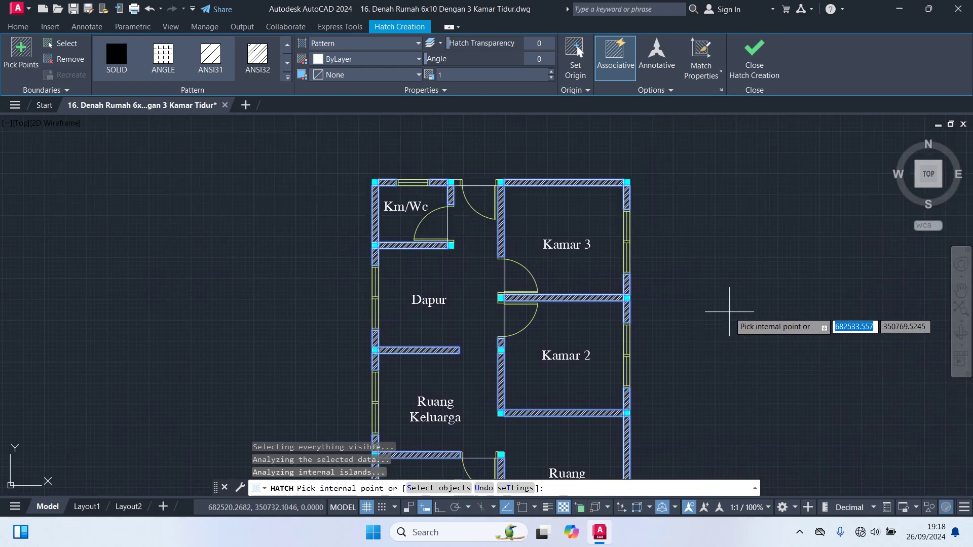
scroll(457, 189, up, 4)
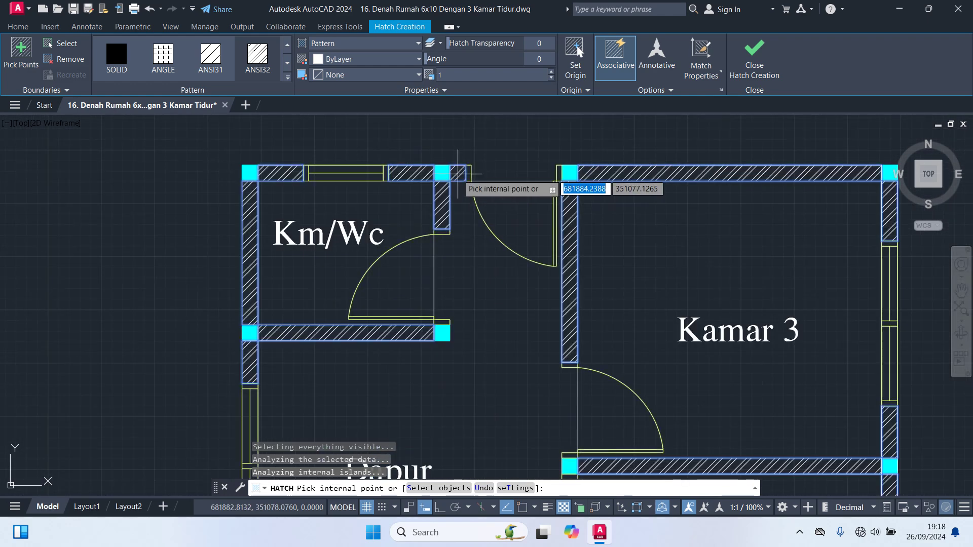
scroll(474, 261, down, 3)
mouse_move(773, 318)
middle_down()
mouse_move(767, 269)
mouse_move(736, 217)
middle_up()
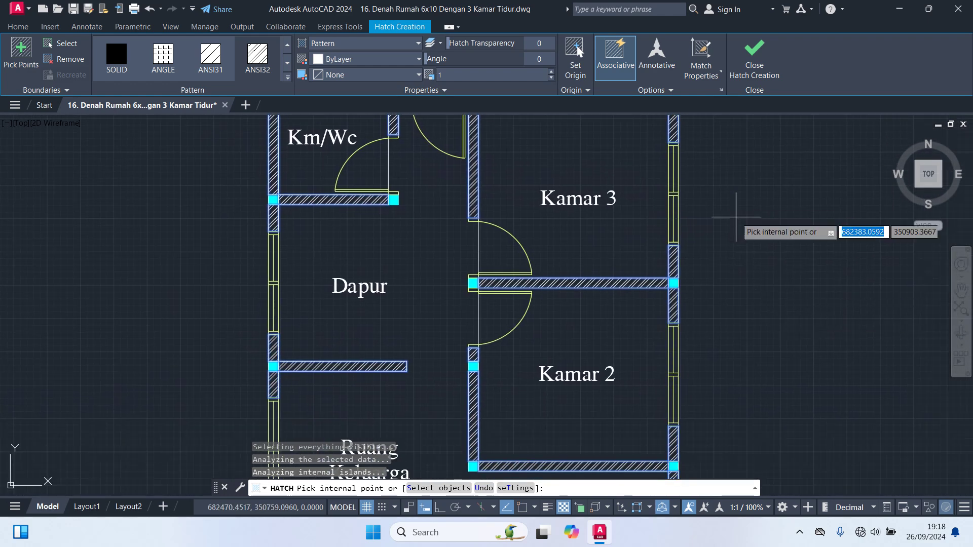
scroll(736, 217, down, 2)
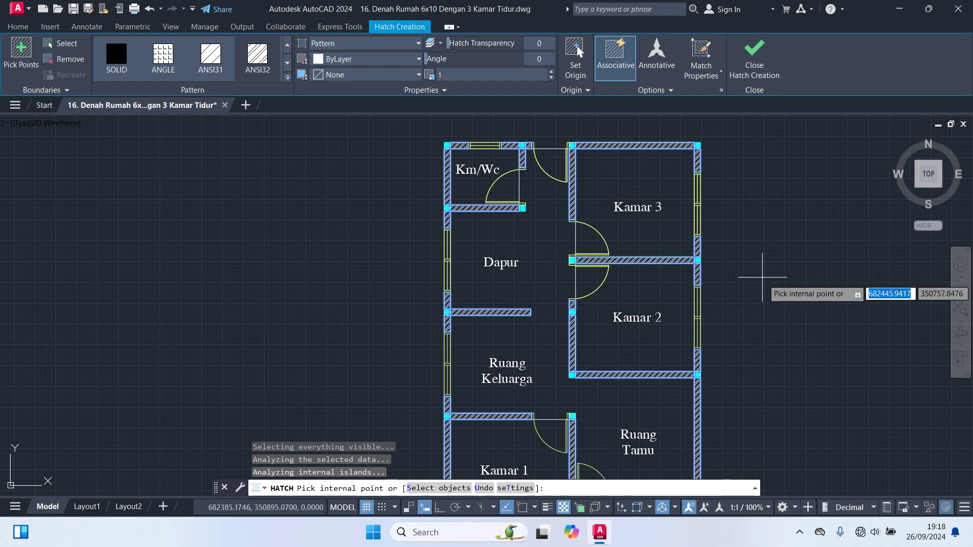
scroll(762, 269, down, 2)
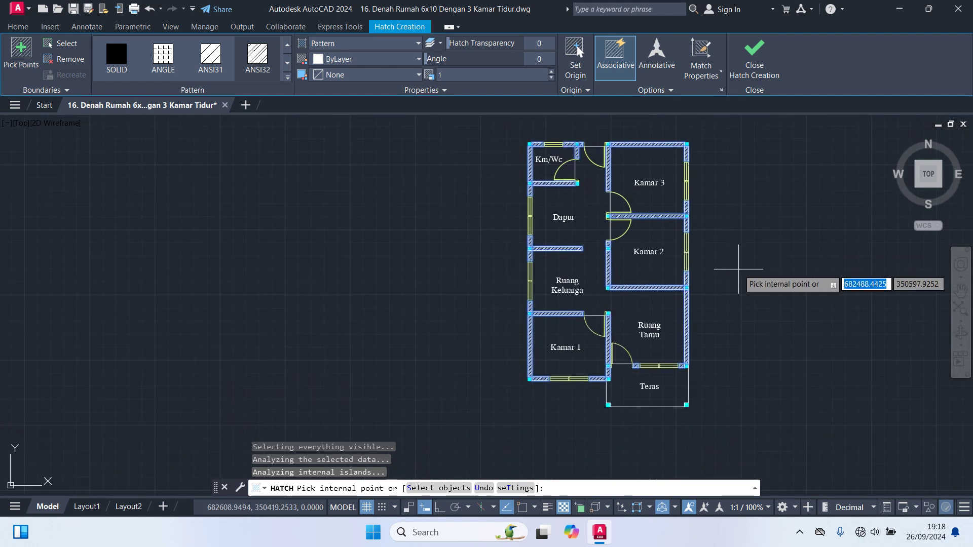
key(Return)
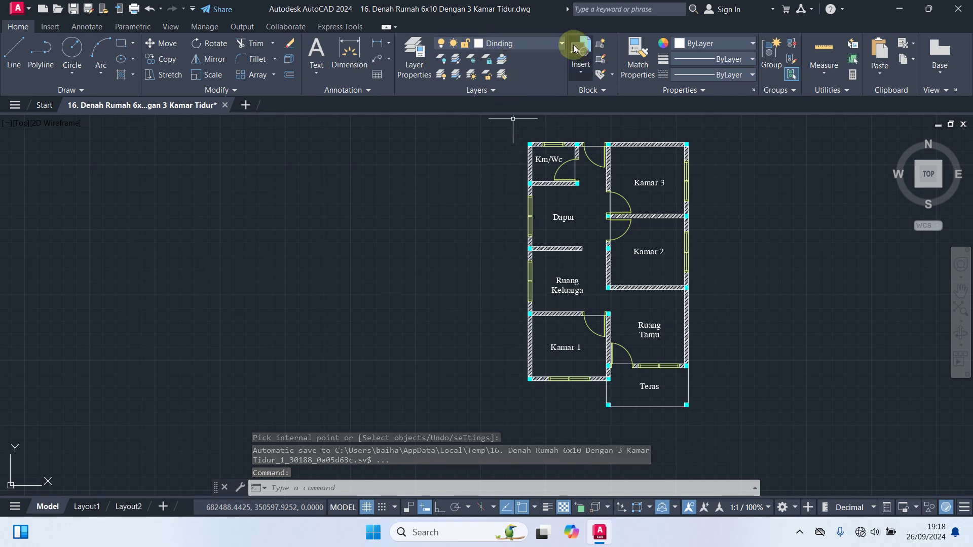
Hatch the Teras floor on the Dinding layer using the ANGLE pattern at scale 5.
click(527, 43)
click(515, 104)
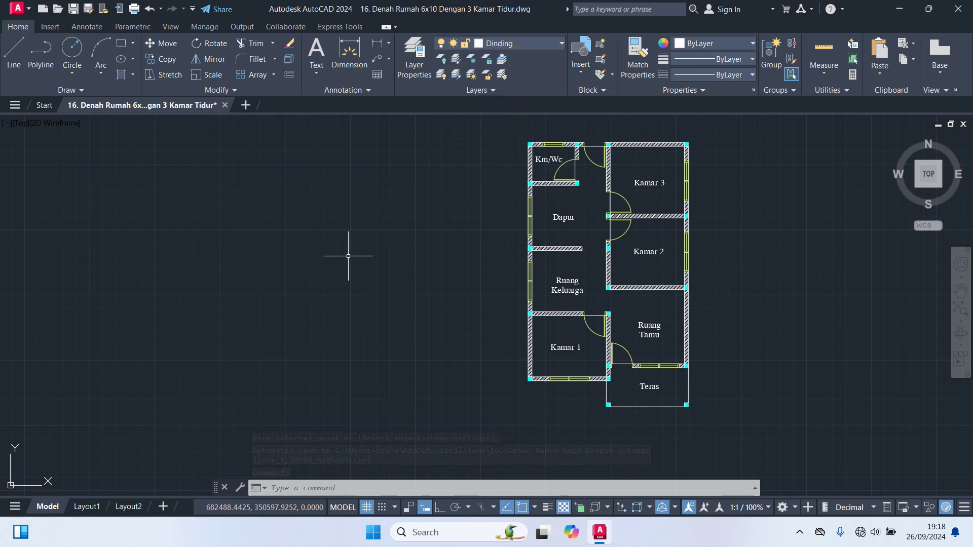
key(Return)
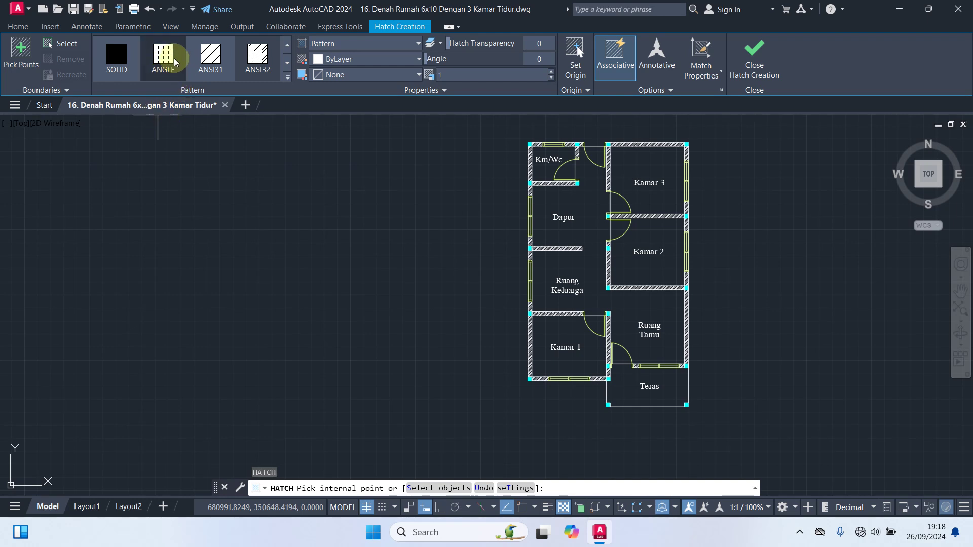
click(170, 74)
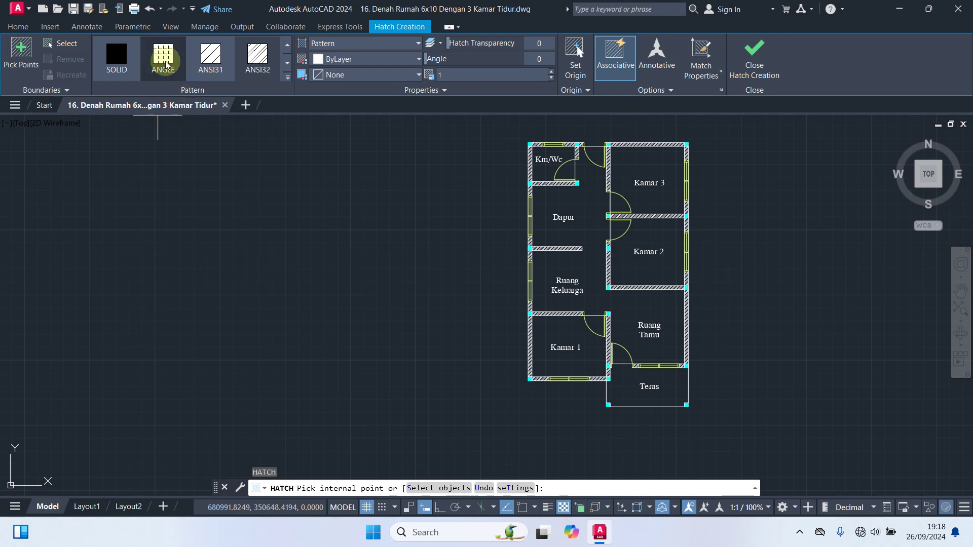
click(286, 77)
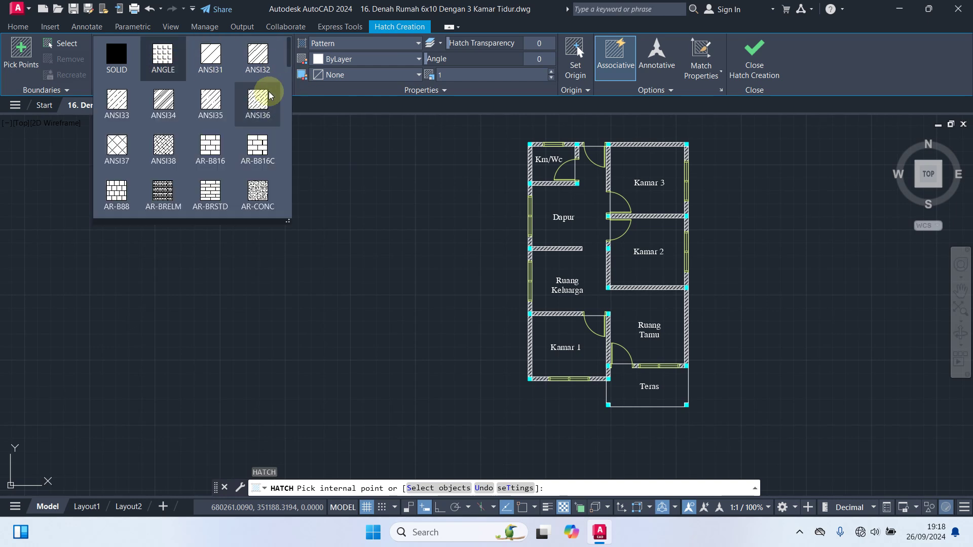
click(169, 62)
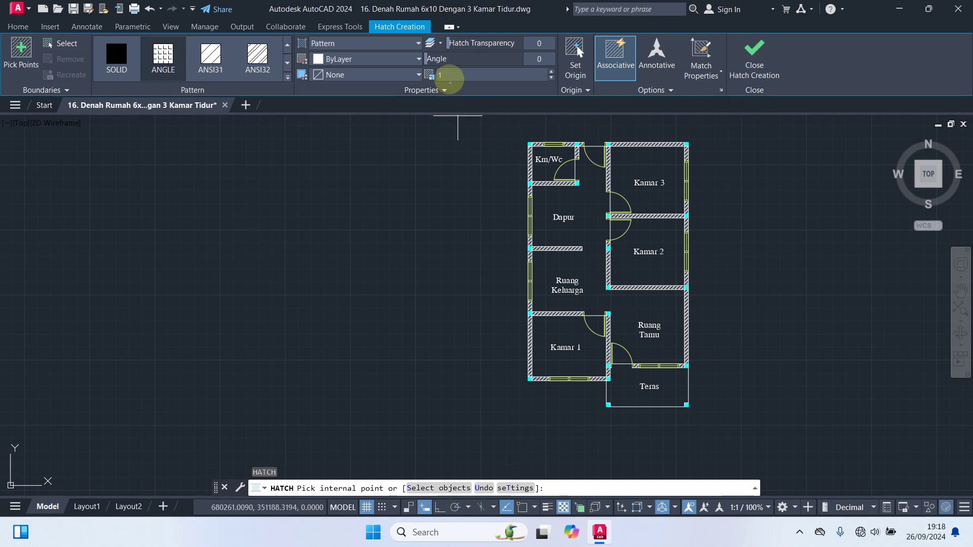
click(447, 74)
key(BackSpace)
text(5)
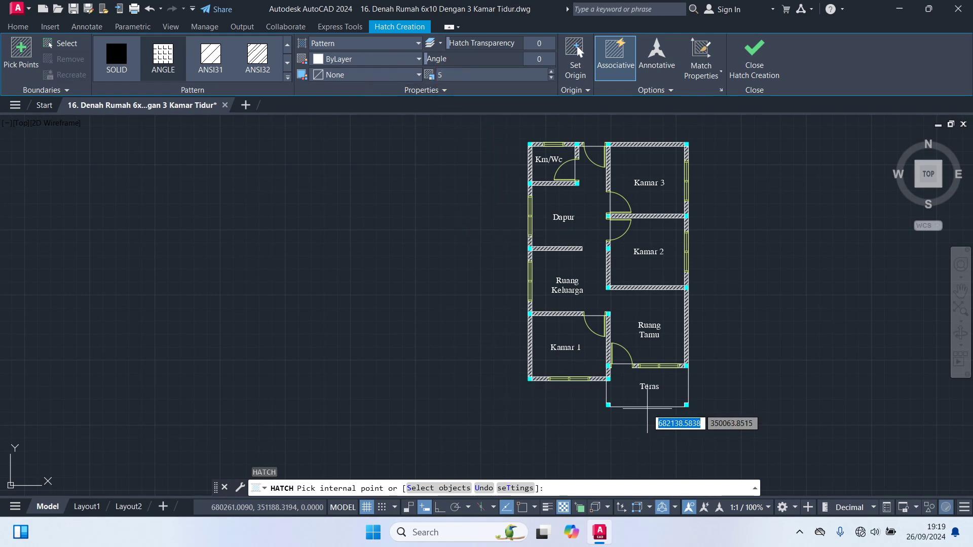
scroll(662, 403, up, 2)
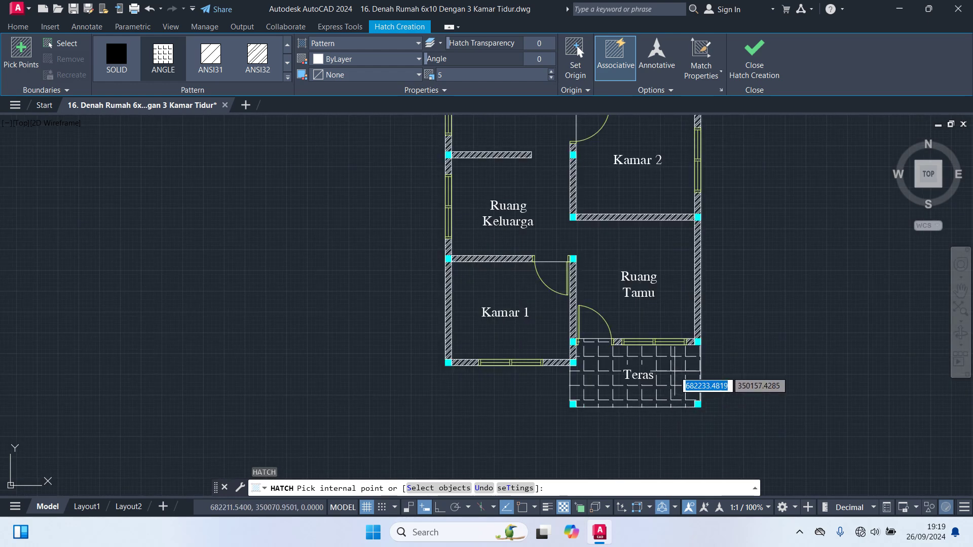
click(675, 376)
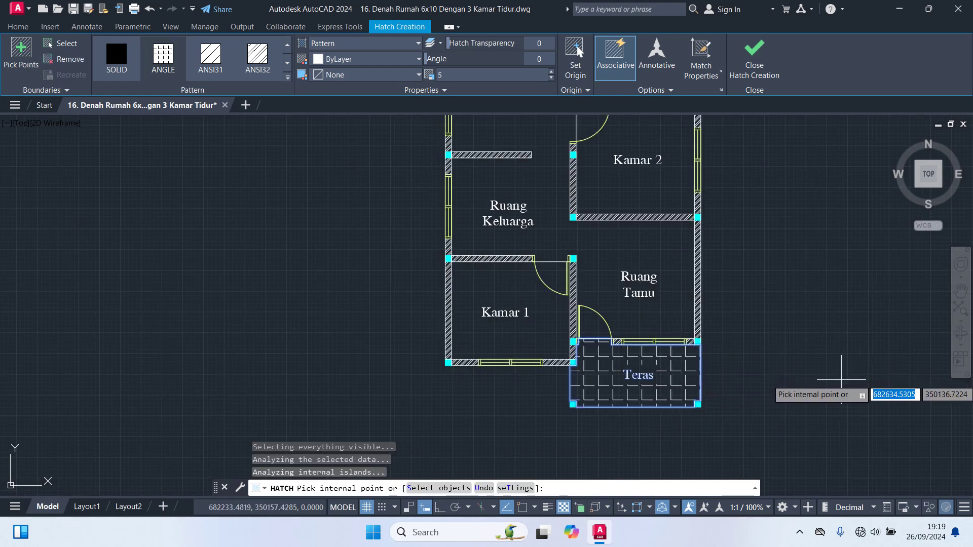
key(Return)
scroll(817, 377, down, 3)
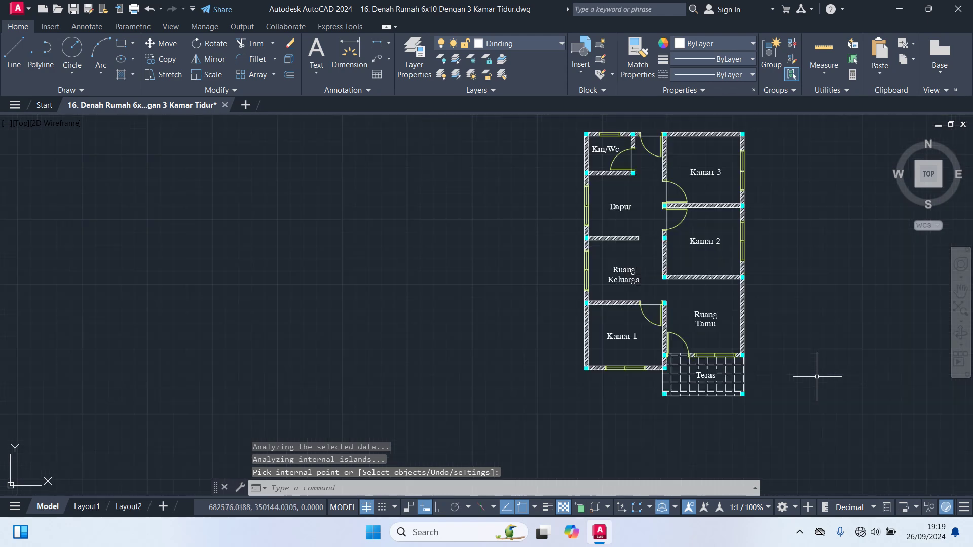
scroll(739, 376, up, 1)
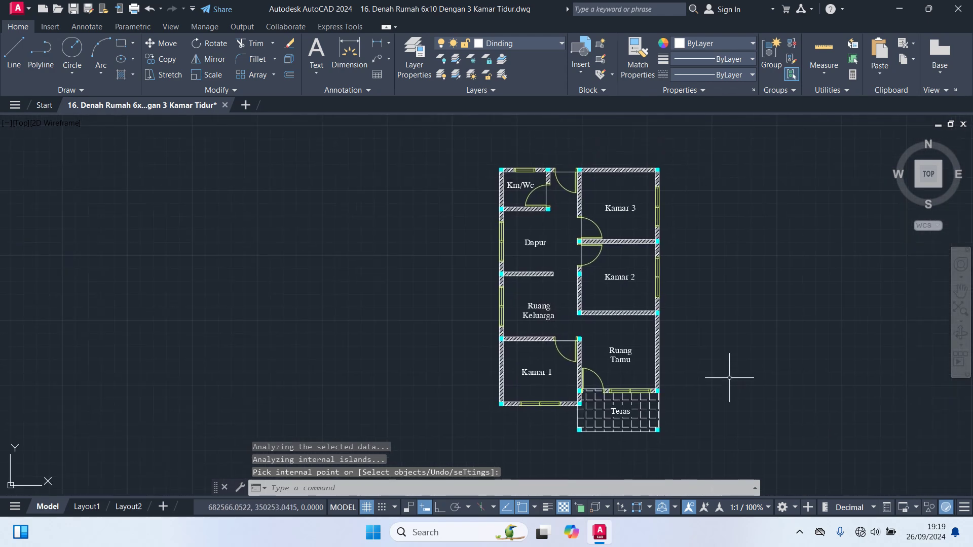
Turn on the Dimensi and Garis As layers.
click(530, 44)
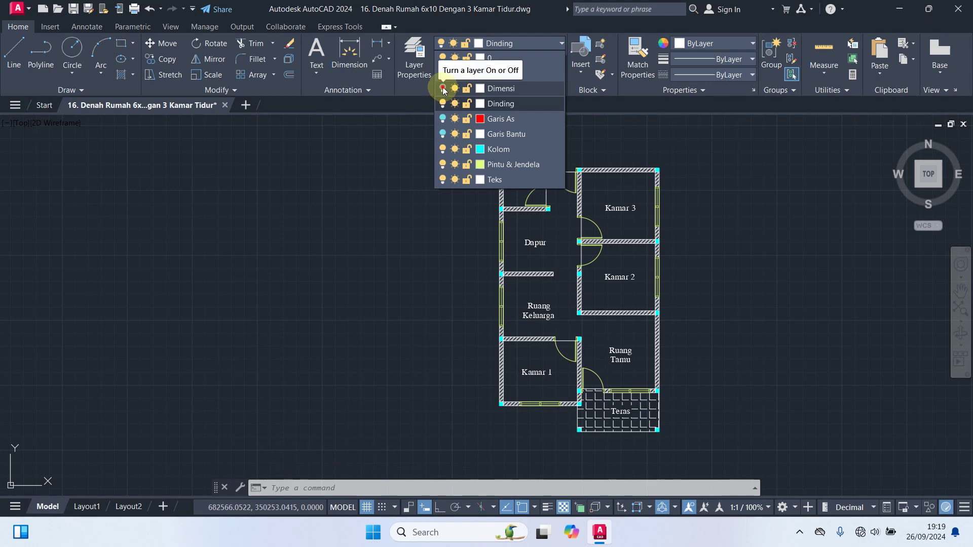
click(443, 88)
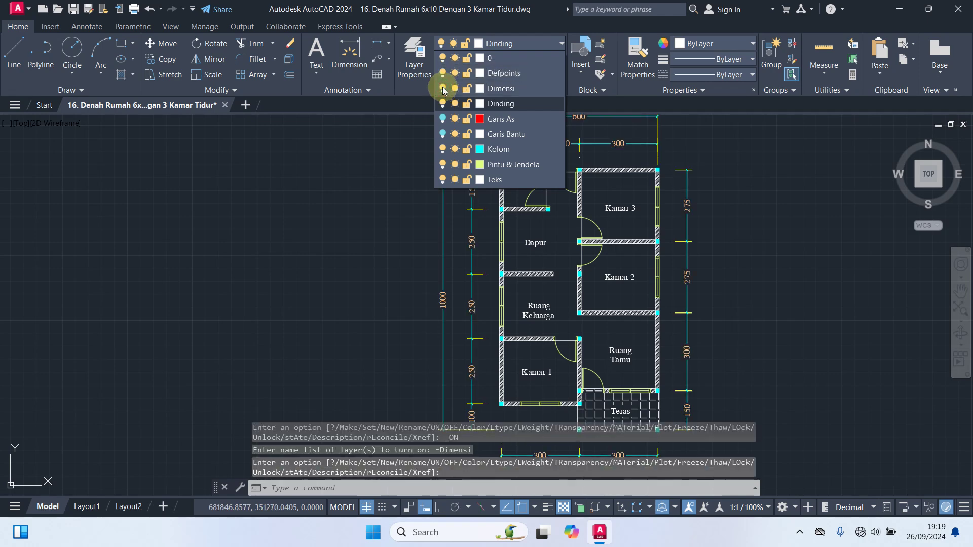
click(442, 119)
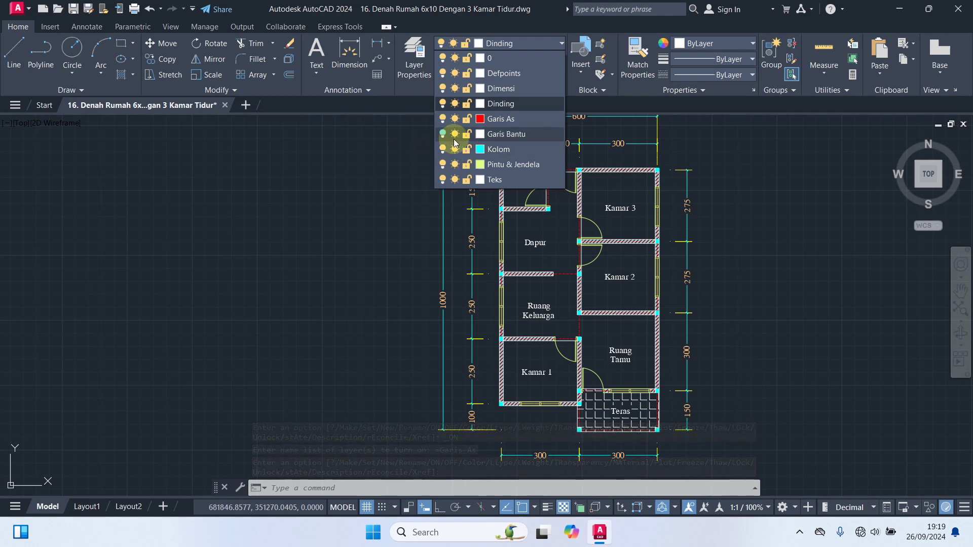
click(344, 226)
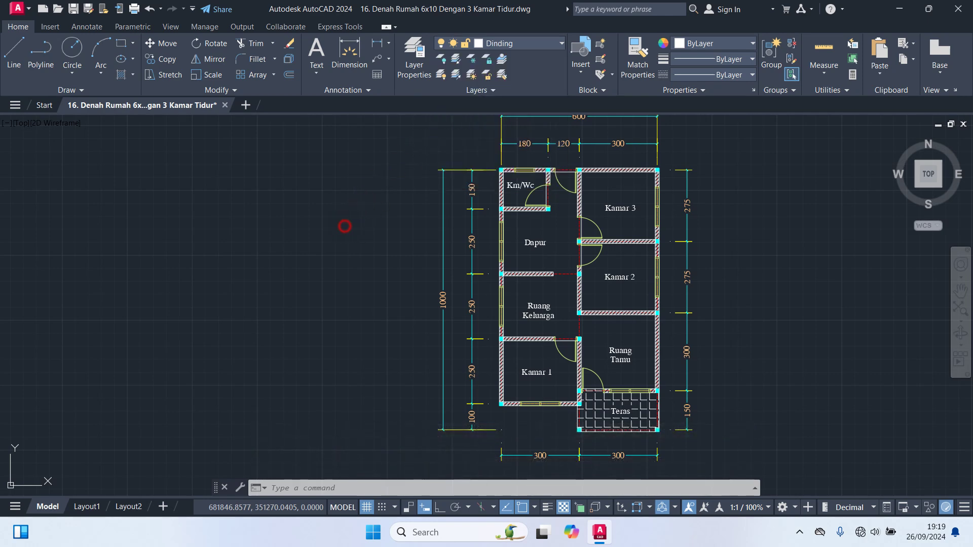
Close the Command Line window and zoom to the drawing's extents.
click(228, 487)
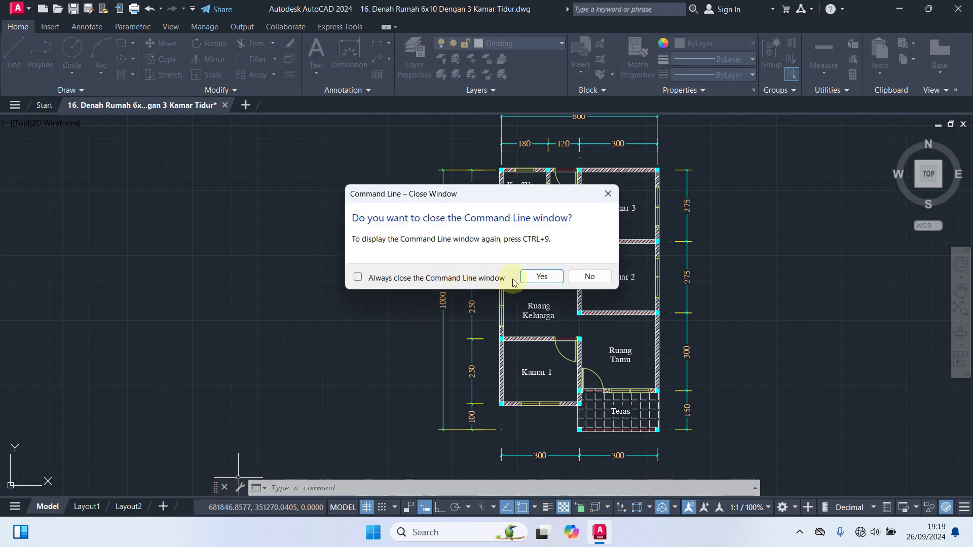
click(540, 276)
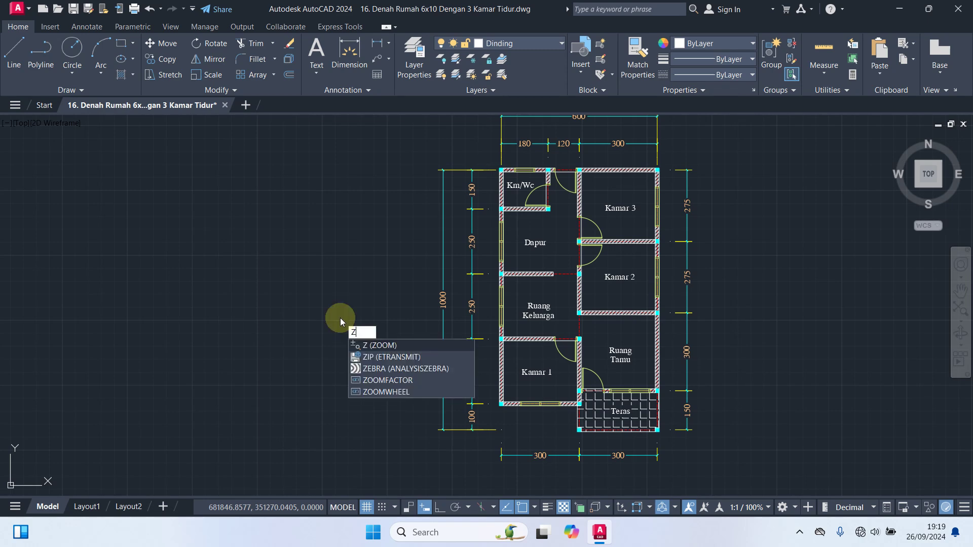
key(Return)
text(e)
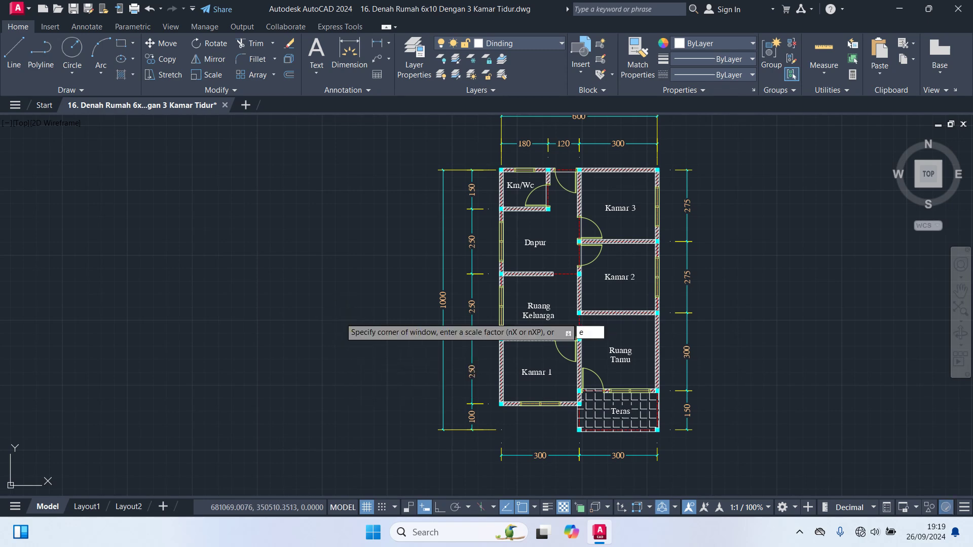
key(Return)
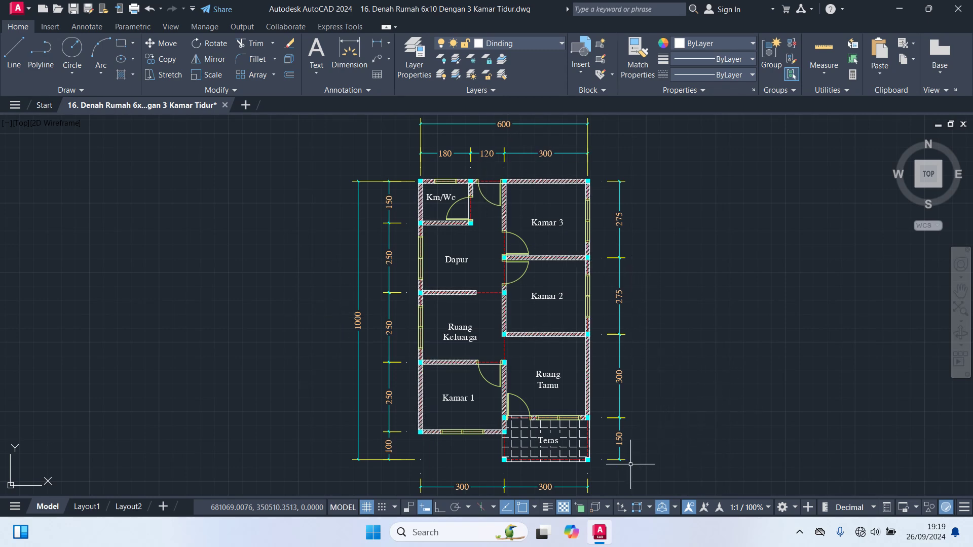
Examine the finished plan up close from Teras and Kamar 1 up to Km/Wc and Kamar 3, checking hatches, axis lines and dimensions.
scroll(630, 459, up, 4)
mouse_move(630, 458)
middle_down()
mouse_move(669, 374)
mouse_move(732, 308)
mouse_move(810, 365)
middle_up()
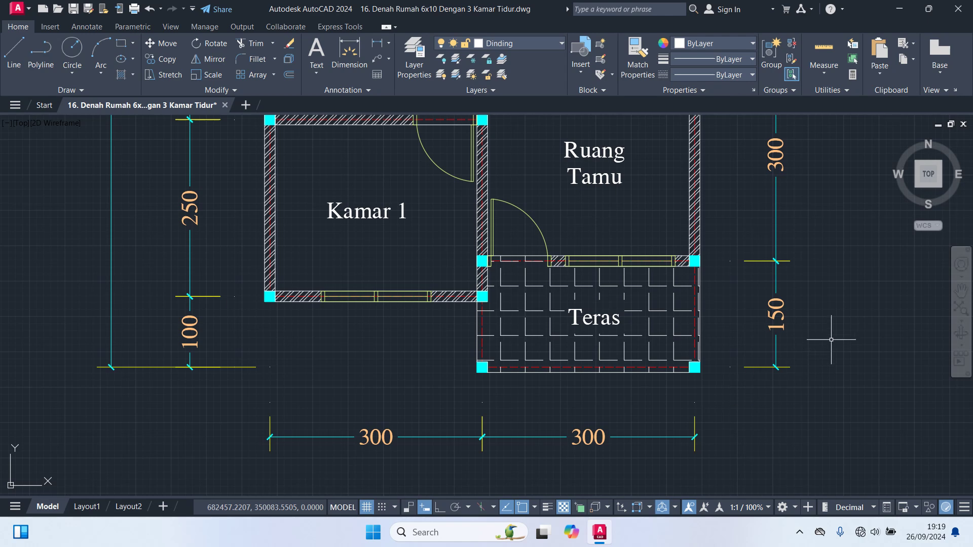
middle_drag(837, 330, 840, 377)
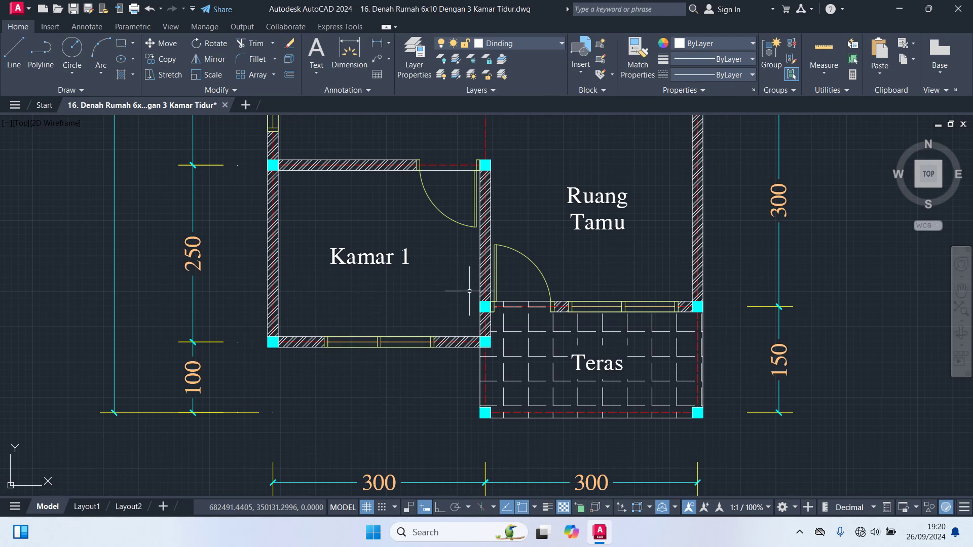
mouse_move(468, 292)
middle_down()
mouse_move(447, 371)
mouse_move(411, 265)
mouse_move(391, 341)
middle_up()
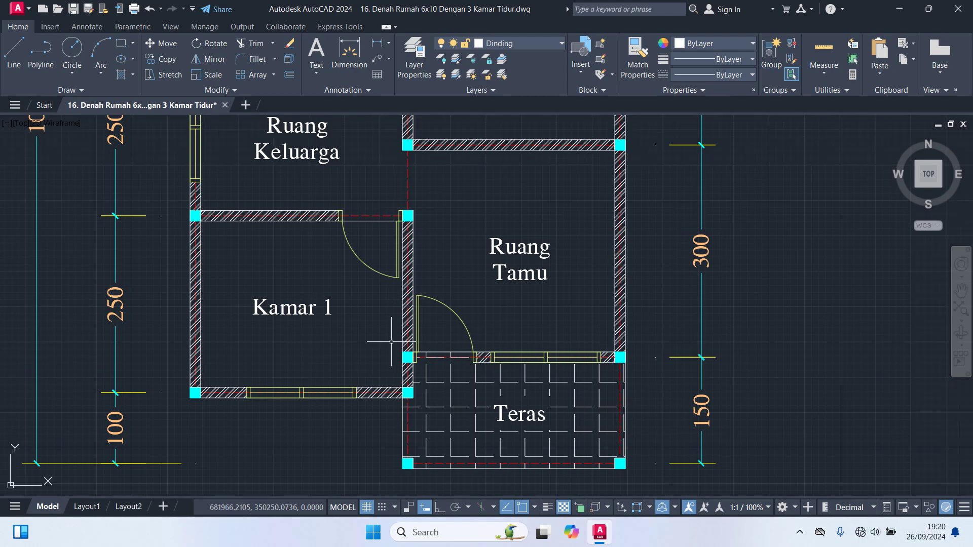
scroll(533, 219, down, 2)
mouse_move(533, 219)
middle_down()
mouse_move(566, 279)
mouse_move(573, 327)
middle_up()
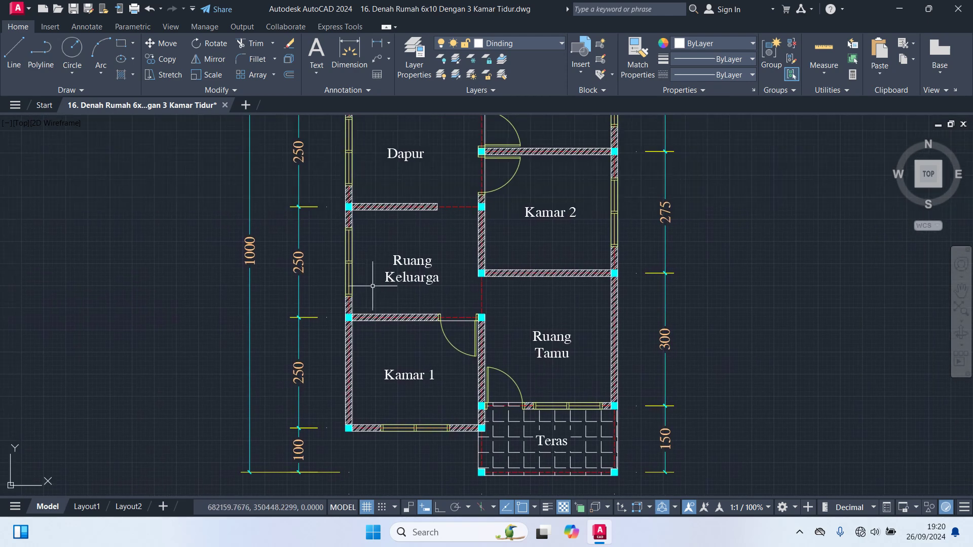
scroll(411, 238, up, 2)
mouse_move(411, 238)
middle_down()
mouse_move(398, 288)
mouse_move(389, 144)
mouse_move(359, 234)
mouse_move(358, 311)
middle_up()
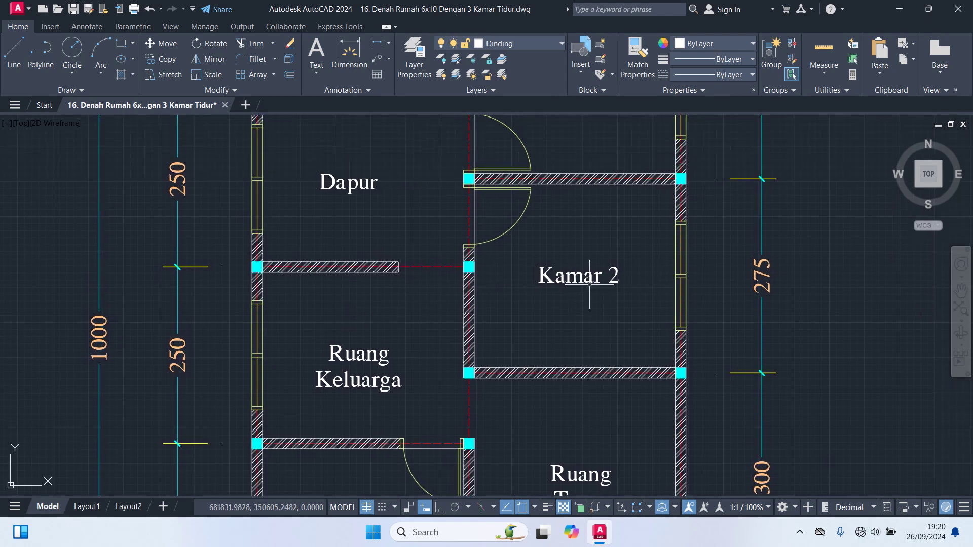
middle_drag(589, 285, 614, 354)
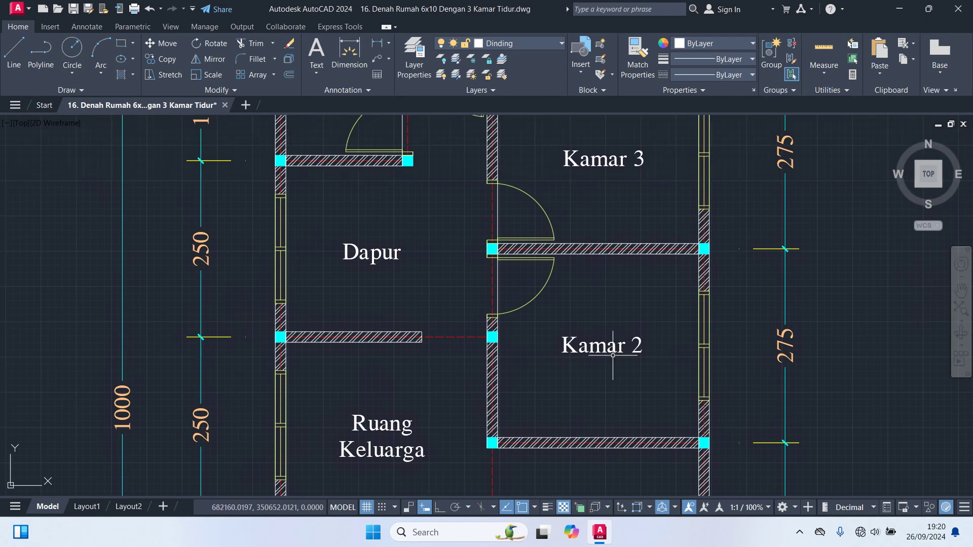
middle_drag(345, 281, 333, 332)
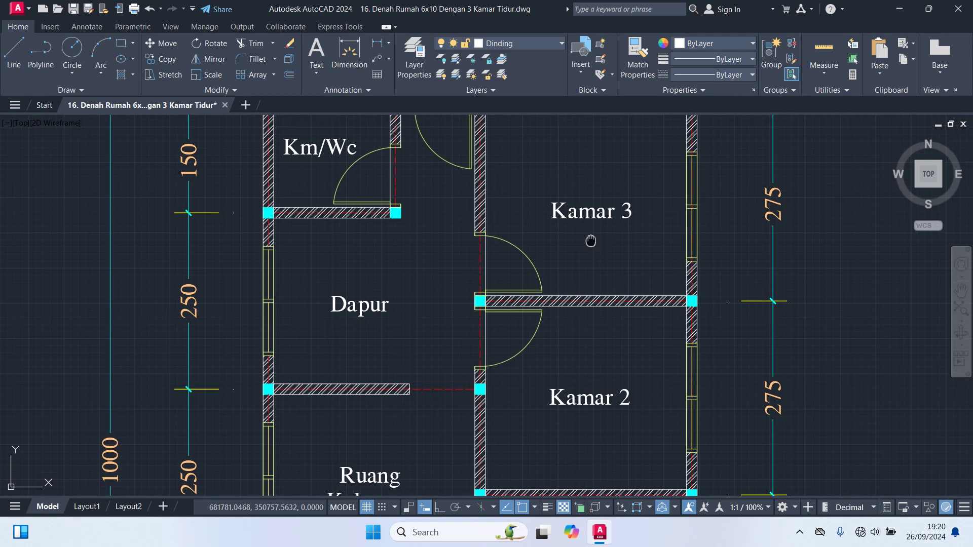
mouse_move(591, 241)
middle_down()
mouse_move(599, 363)
mouse_move(662, 315)
middle_up()
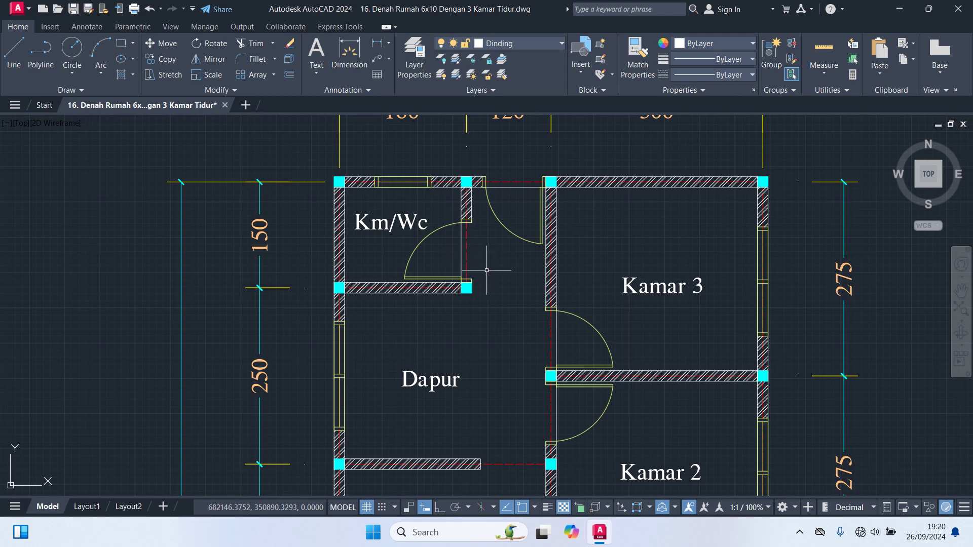
middle_drag(508, 263, 507, 293)
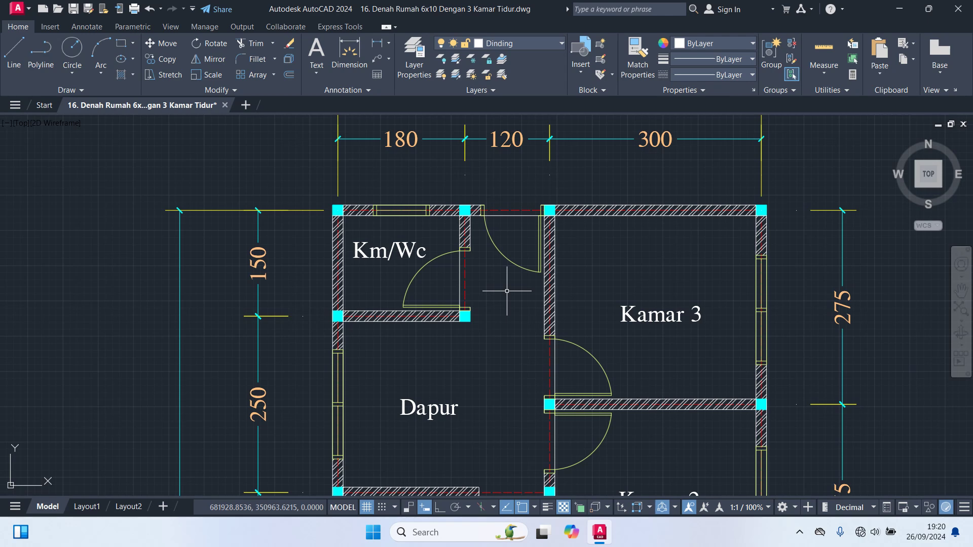
scroll(507, 291, down, 4)
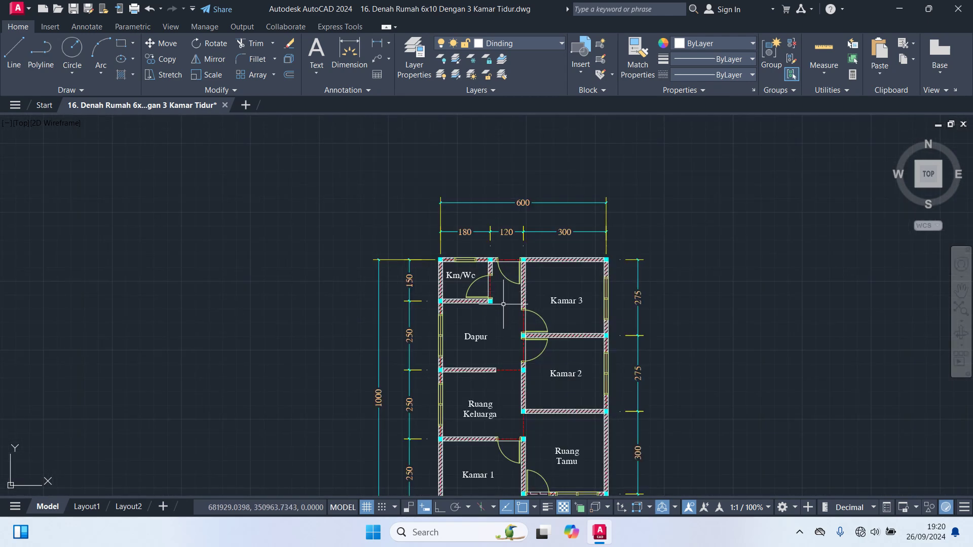
middle_drag(497, 323, 497, 283)
Zoom back to the extents of the whole floor plan and minimize the program window.
text(z)
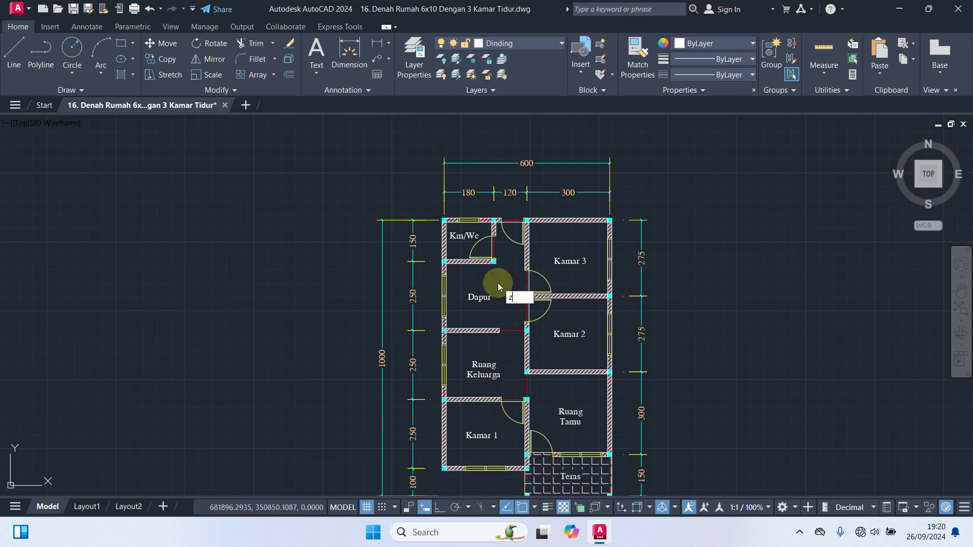
key(Return)
text(e)
key(Return)
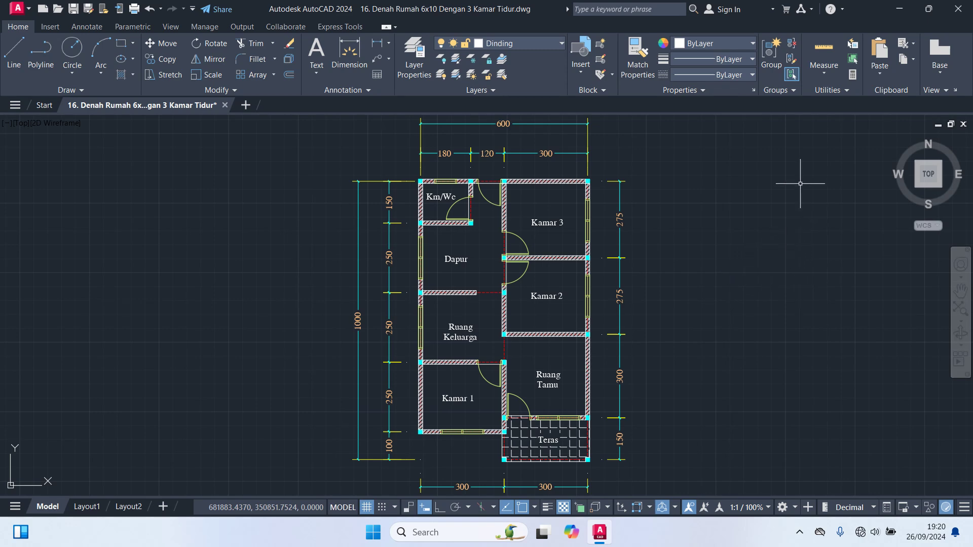
click(894, 15)
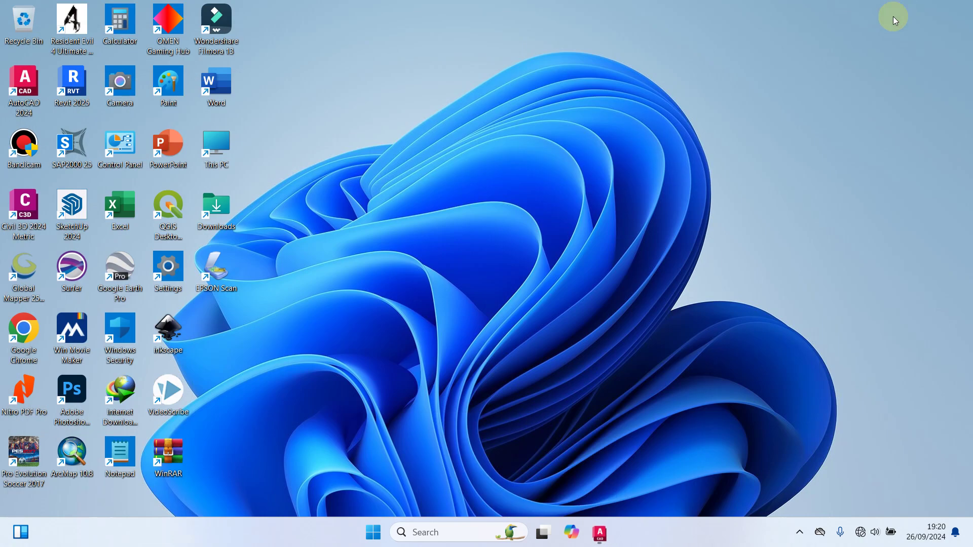